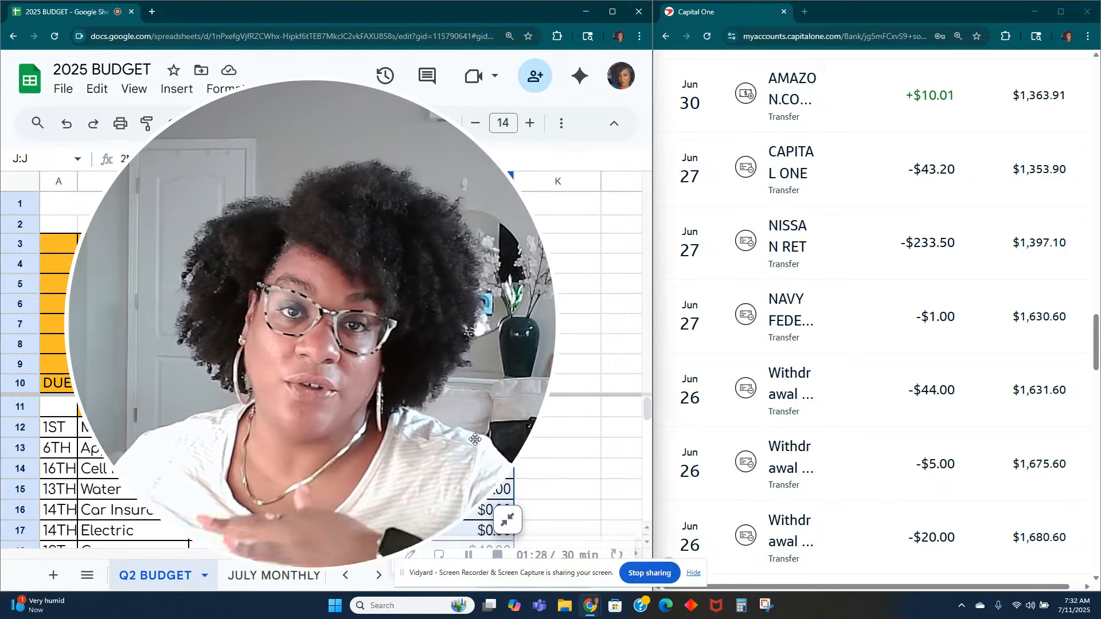
# Step: Check the transaction details of the June 26 withdrawal of $44.00 in the bank account's transaction list
pyautogui.click(507, 519)
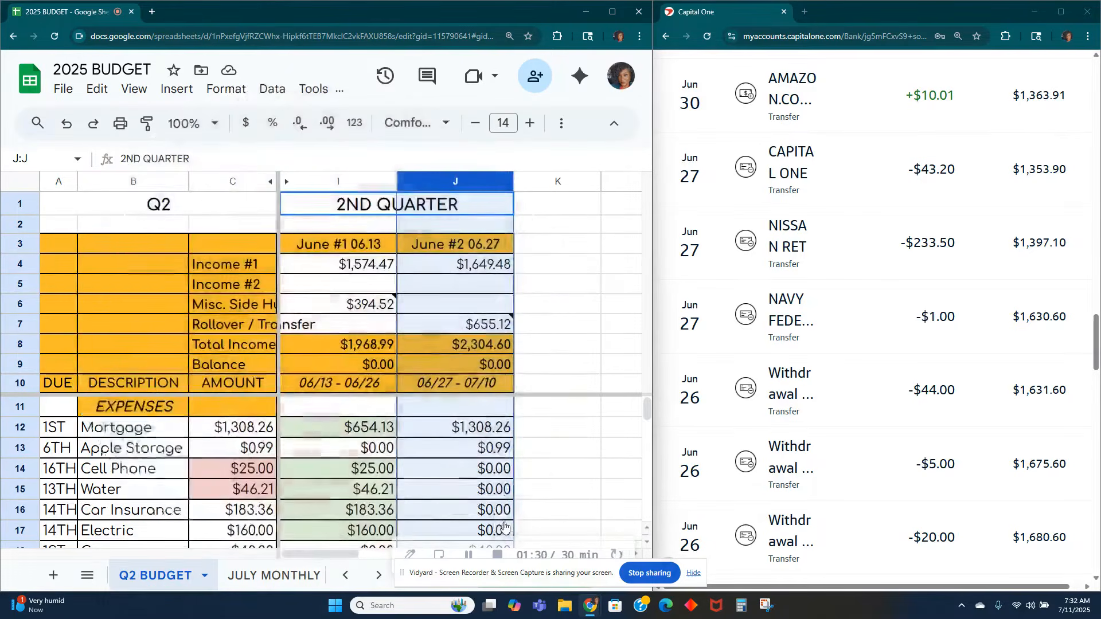
pyautogui.scroll(-1, 402, 458)
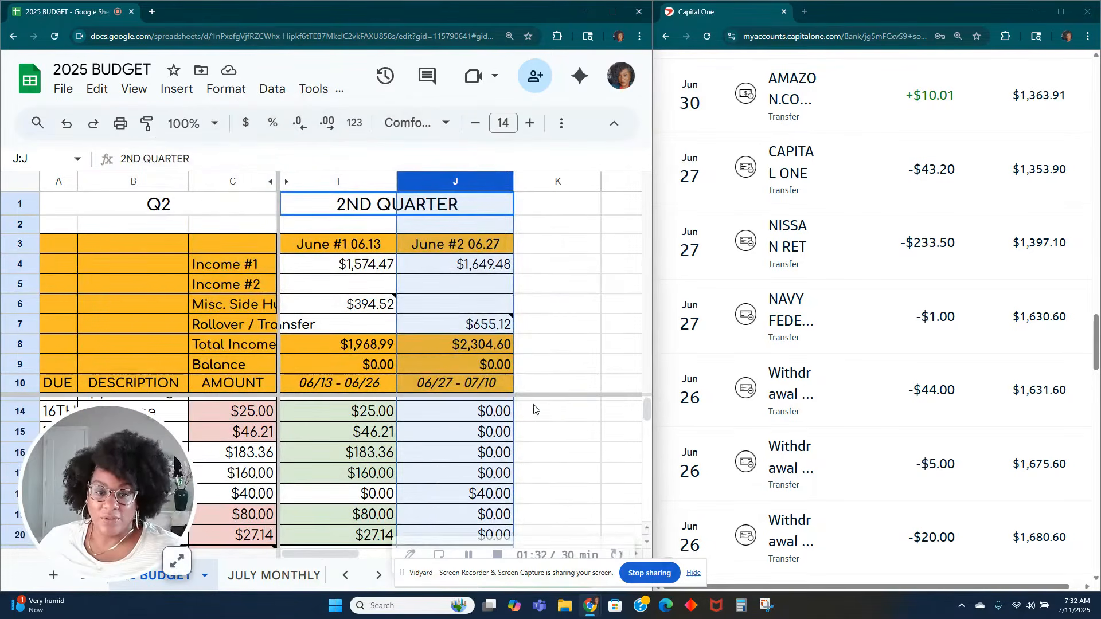
pyautogui.click(536, 408)
pyautogui.scroll(1, 488, 456)
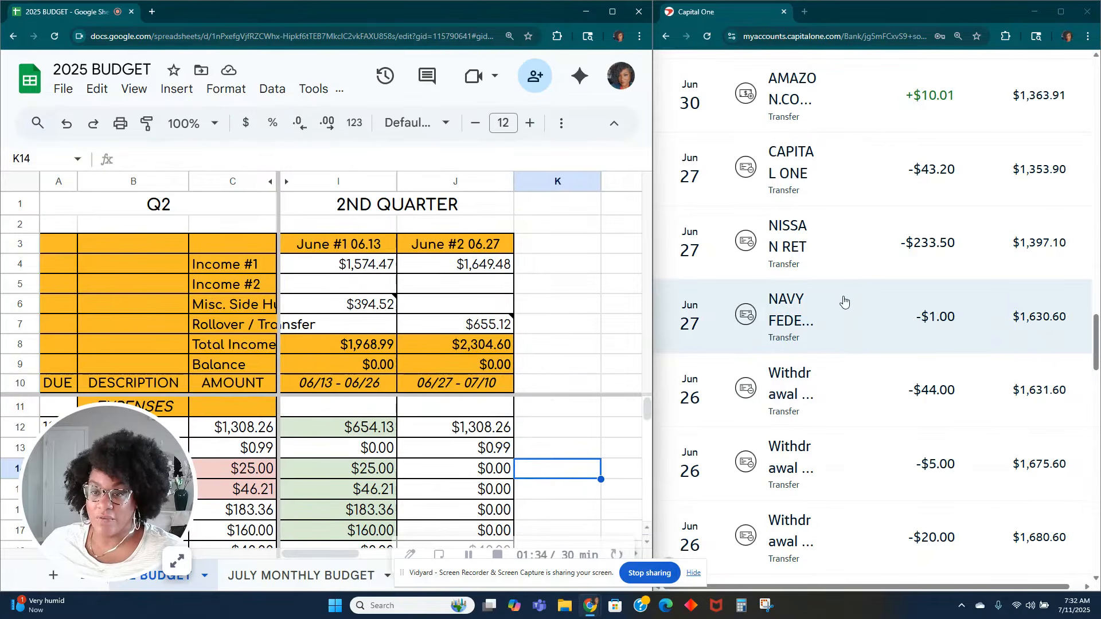
pyautogui.scroll(1, 882, 456)
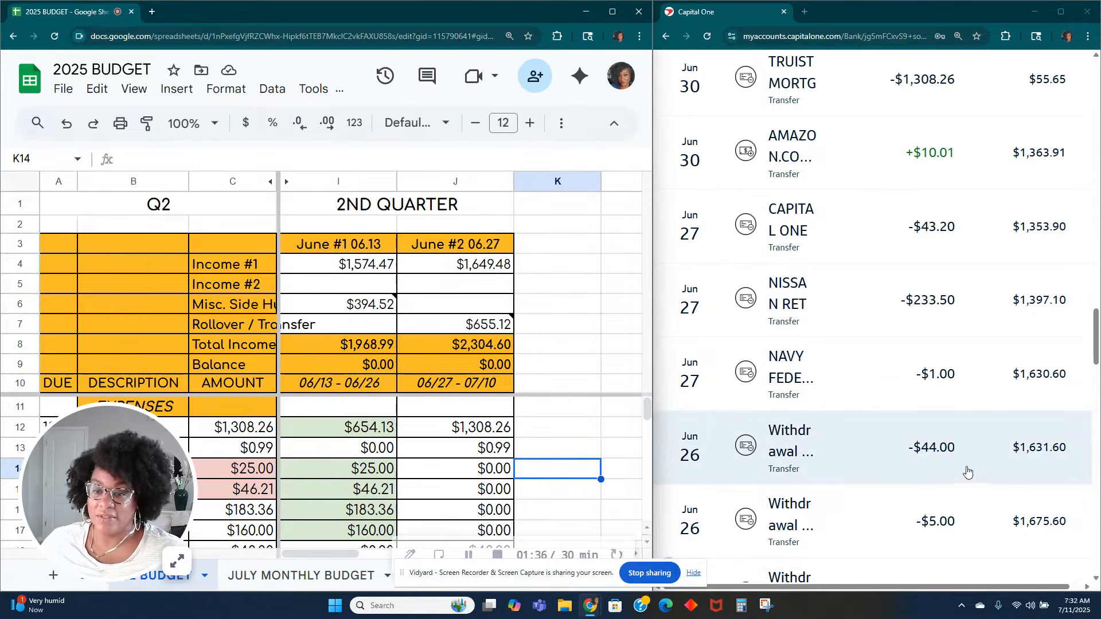
pyautogui.click(844, 463)
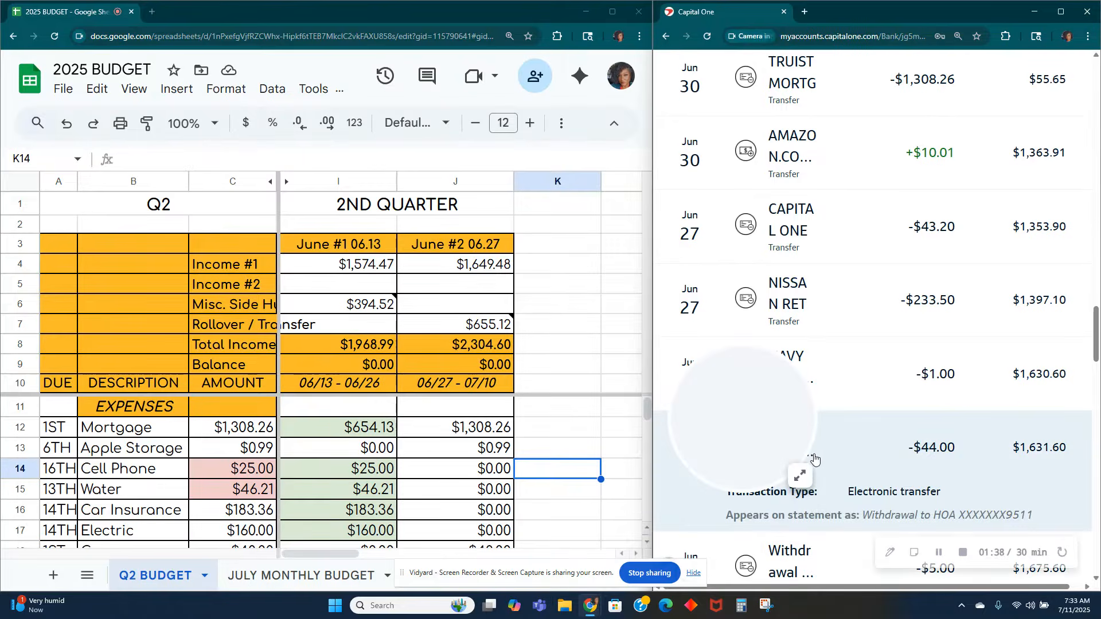
pyautogui.click(865, 446)
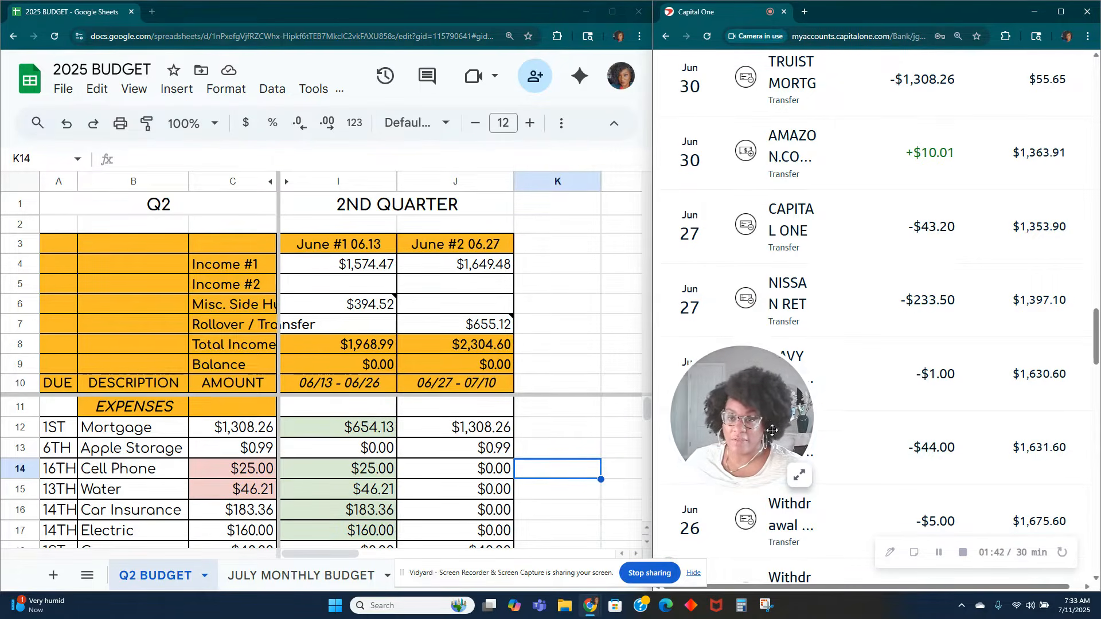
pyautogui.moveTo(753, 422); pyautogui.dragTo(772, 149)
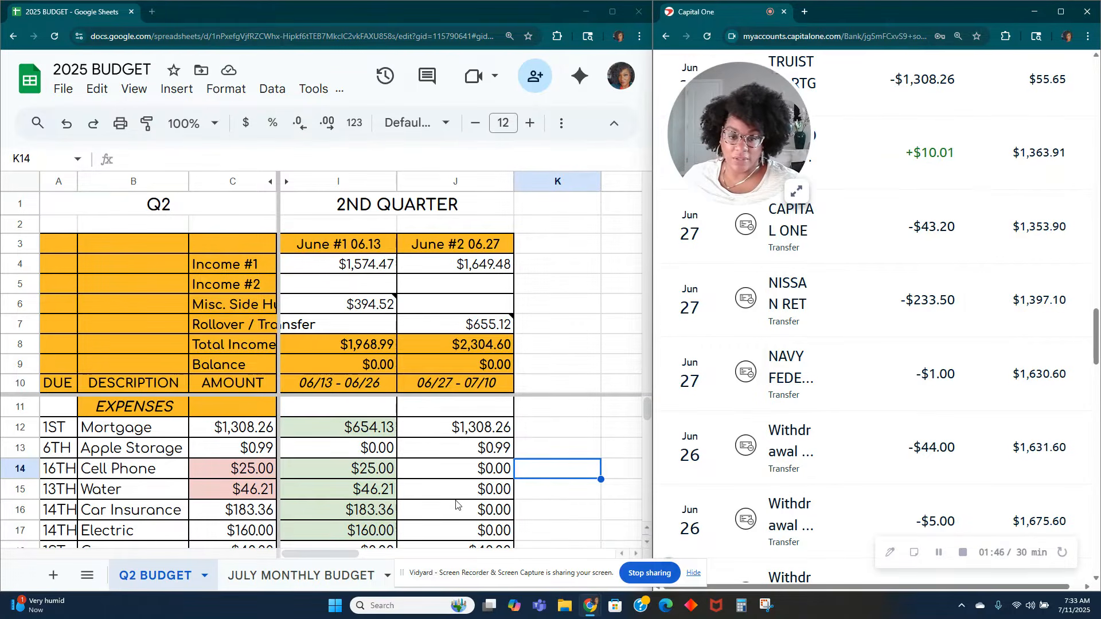
# Step: Fill the Navy Federal savings cell in the June #2 06.27 column with light green to mark it as paid
pyautogui.scroll(-3, 463, 497)
pyautogui.scroll(-13, 462, 497)
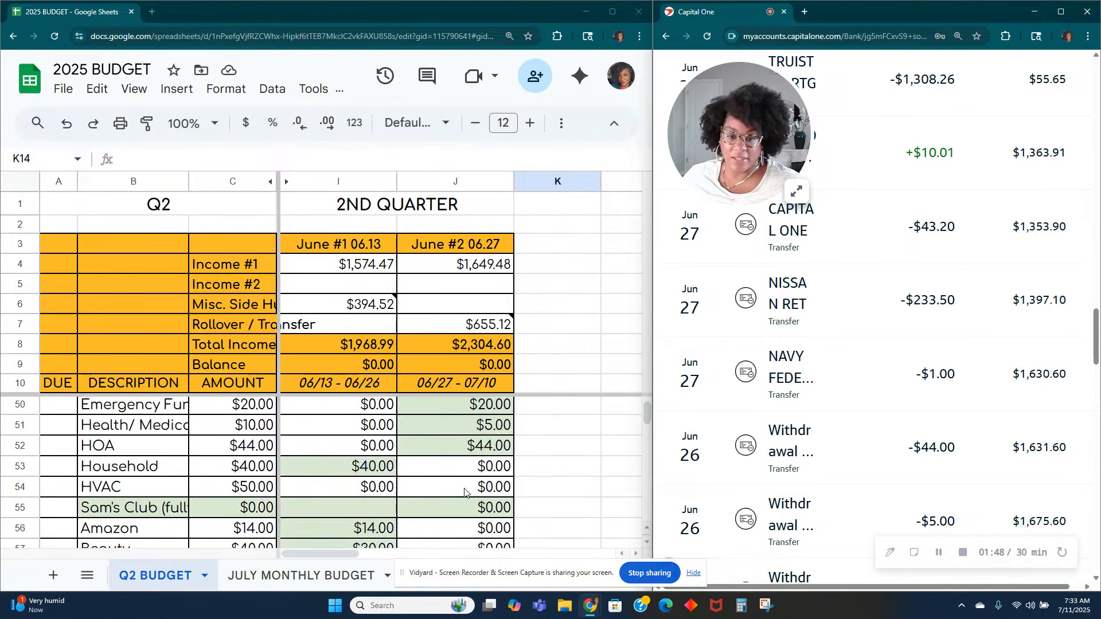
pyautogui.scroll(-2, 466, 493)
pyautogui.click(495, 427)
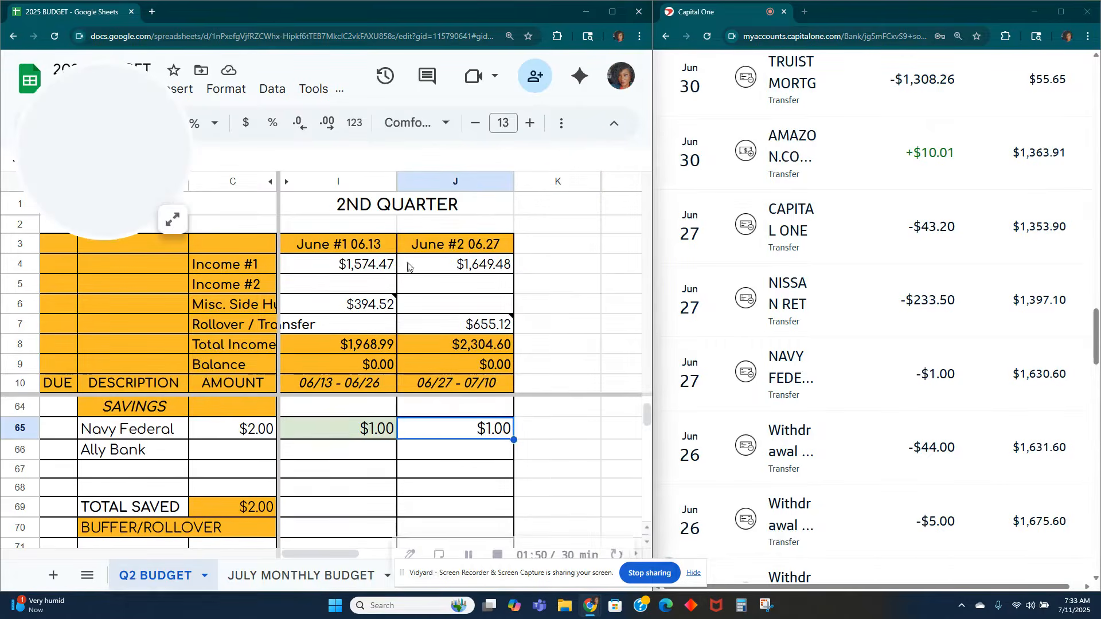
pyautogui.click(561, 123)
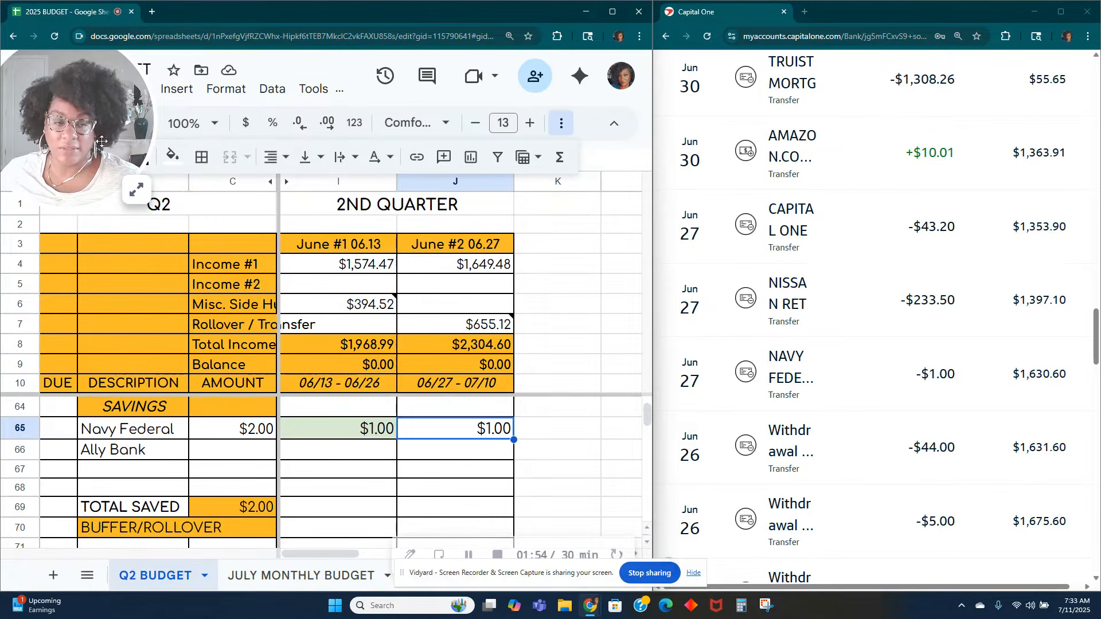
pyautogui.click(172, 156)
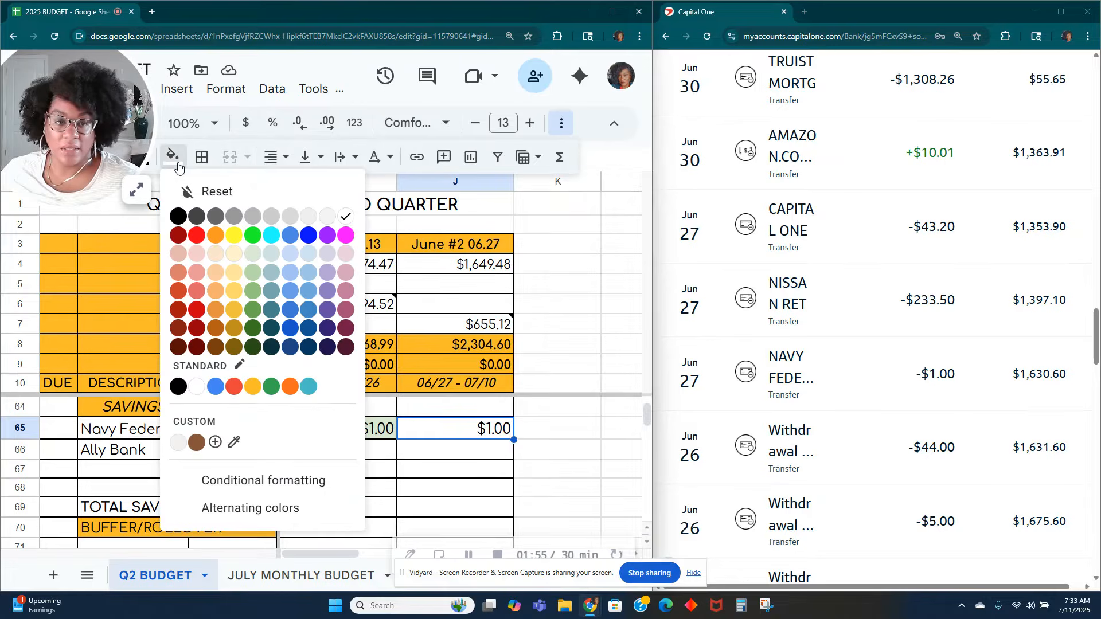
pyautogui.click(255, 257)
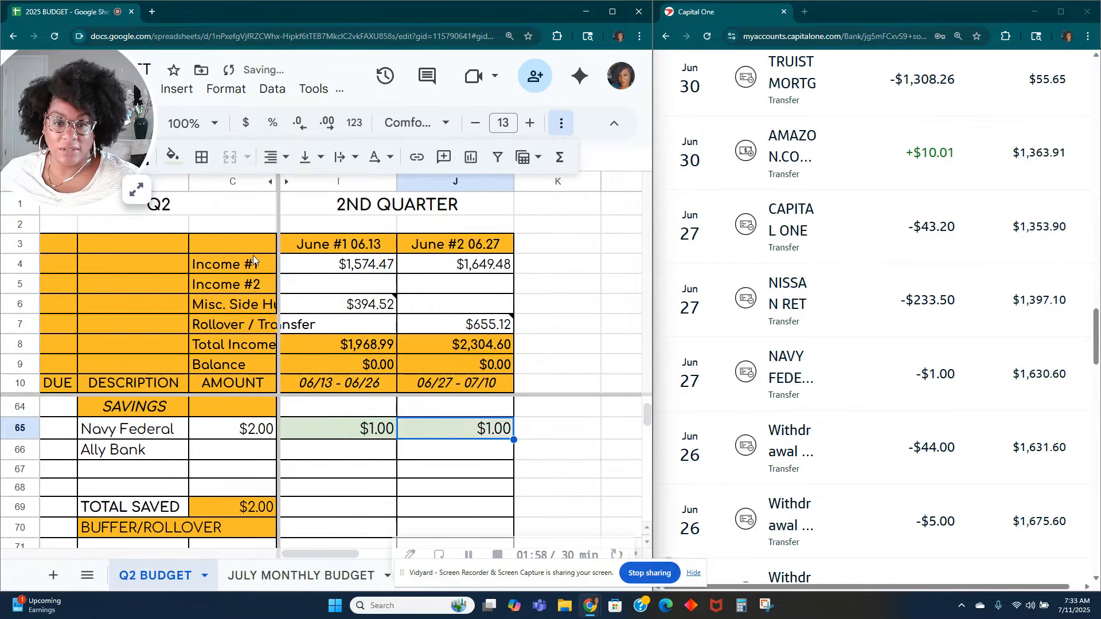
pyautogui.click(573, 471)
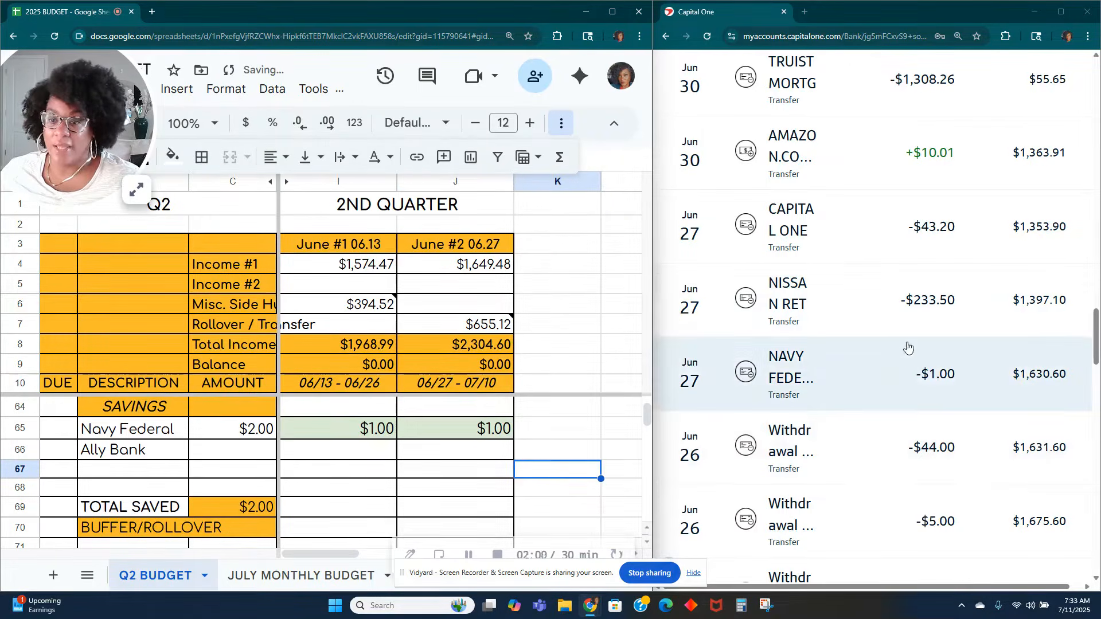
# Step: Fill the Car Payment 1 cell in the June #2 06.27 column with the same light green
pyautogui.scroll(2, 322, 511)
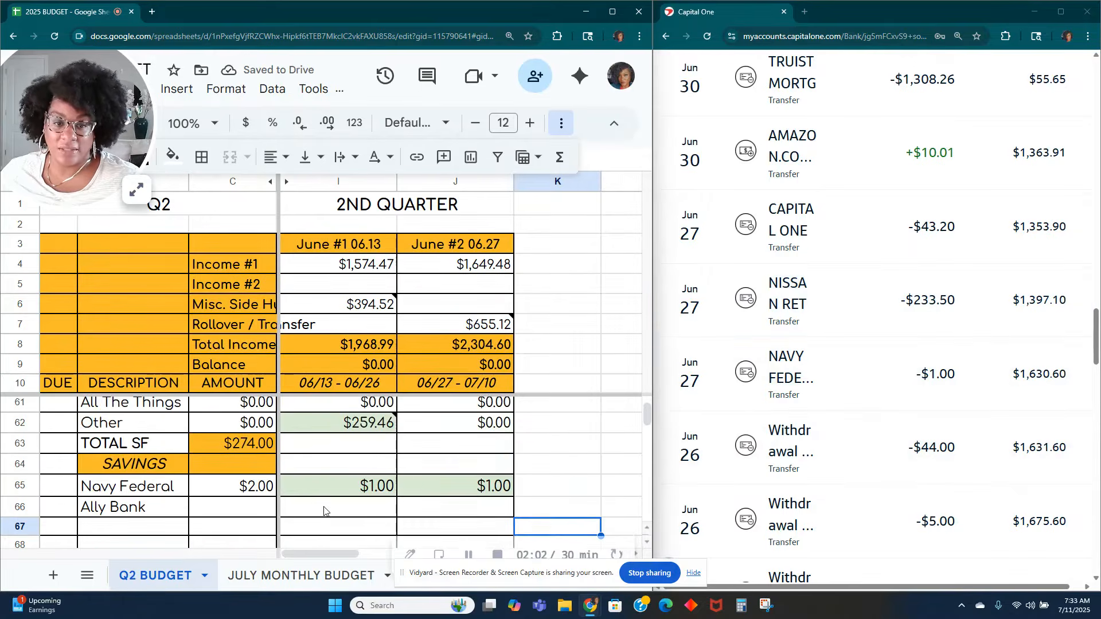
pyautogui.scroll(1, 323, 511)
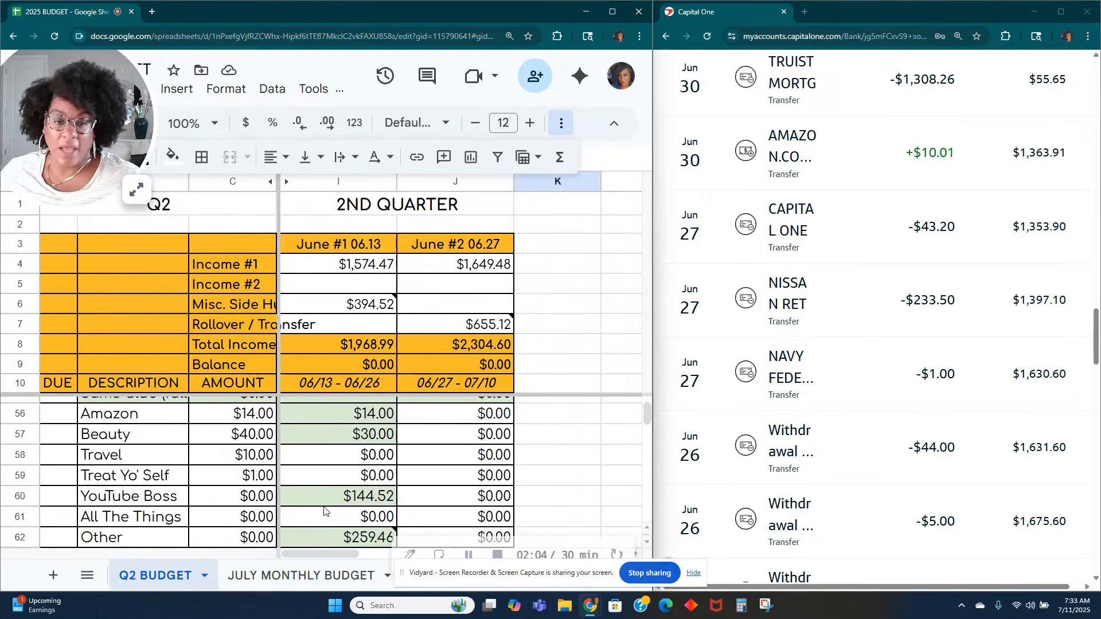
pyautogui.scroll(7, 321, 512)
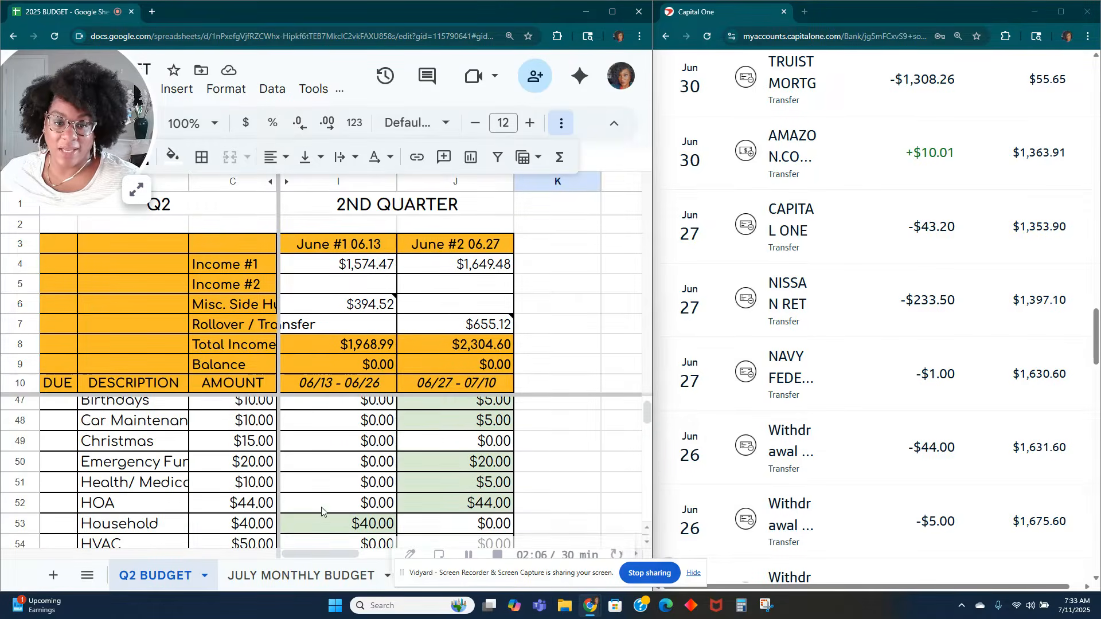
pyautogui.scroll(5, 321, 511)
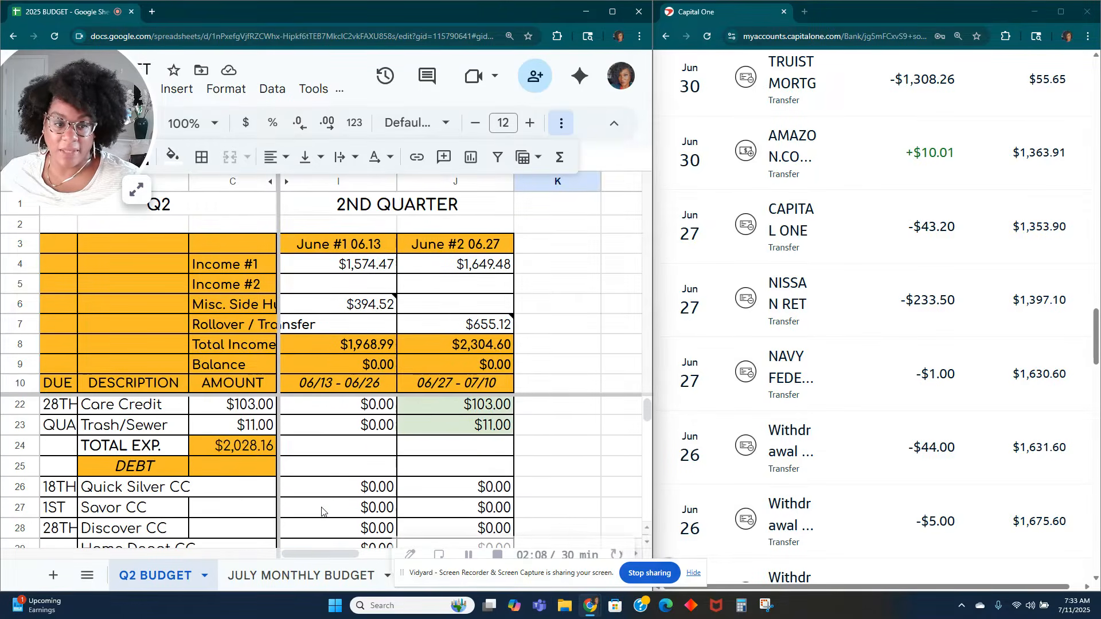
pyautogui.scroll(2, 321, 511)
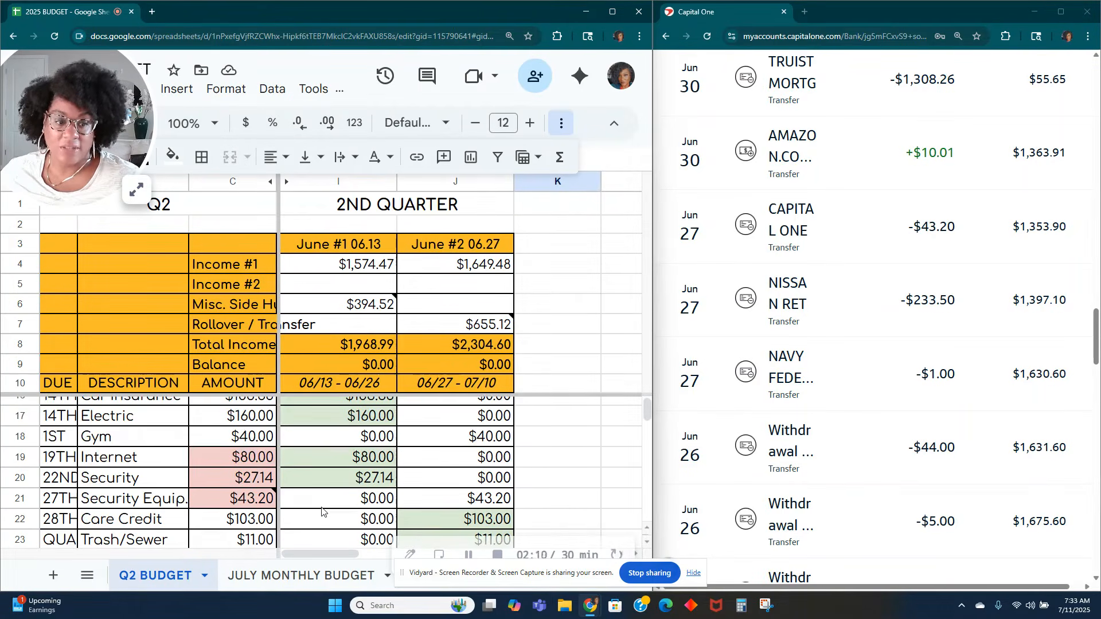
pyautogui.scroll(-3, 321, 511)
pyautogui.scroll(-1, 321, 512)
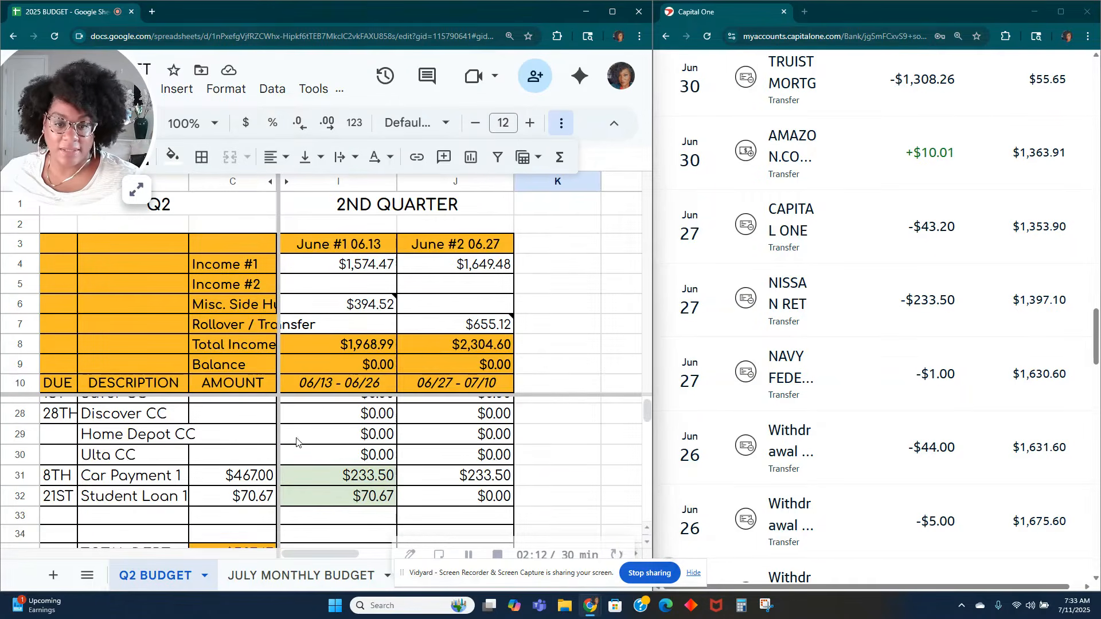
pyautogui.click(466, 477)
pyautogui.click(184, 157)
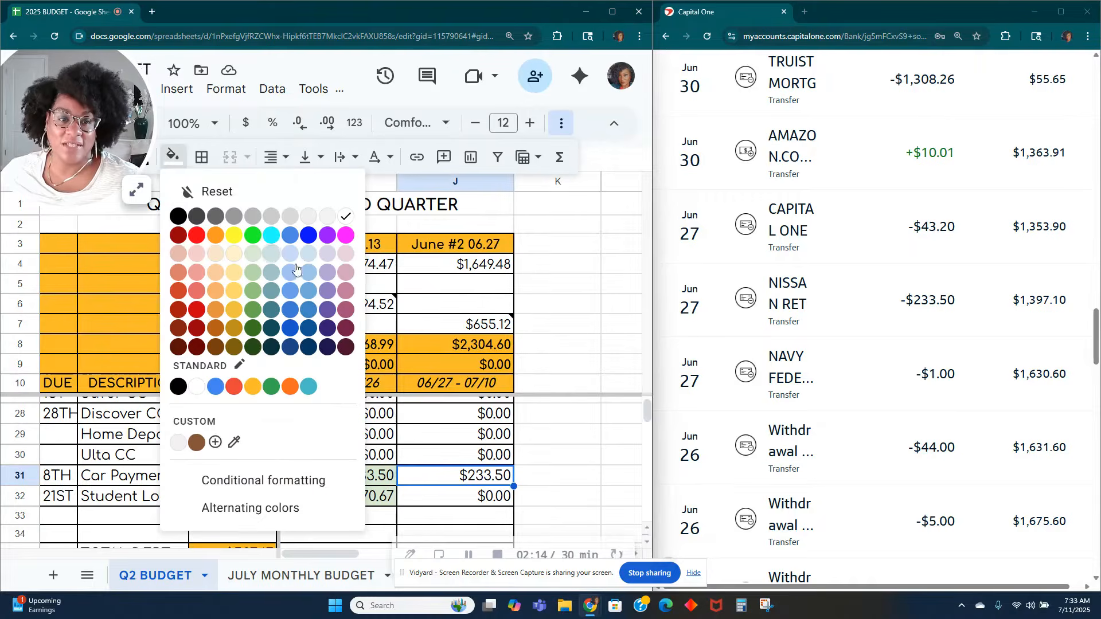
pyautogui.click(259, 253)
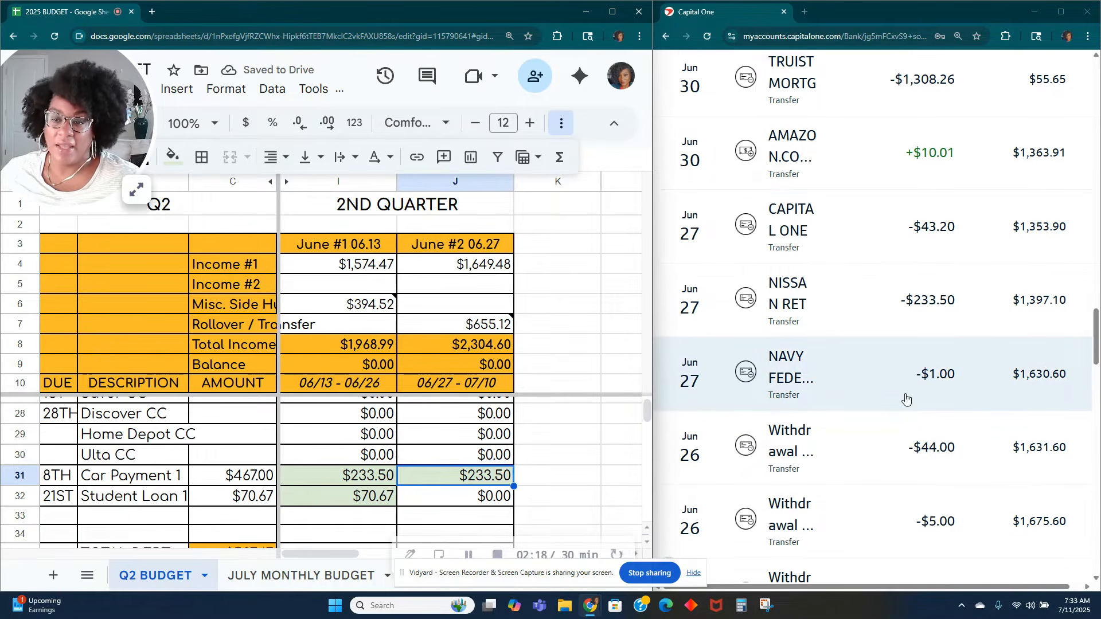
# Step: Mark the Security Equip. expense in the June #2 06.27 column as paid with a light green fill
pyautogui.scroll(1, 906, 397)
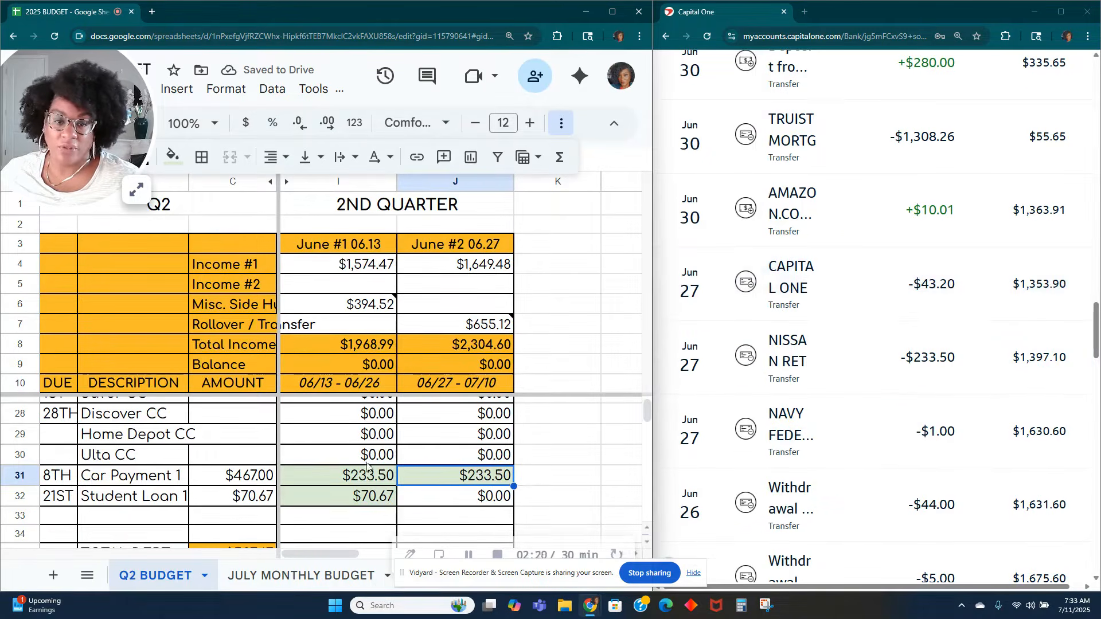
pyautogui.scroll(3, 342, 465)
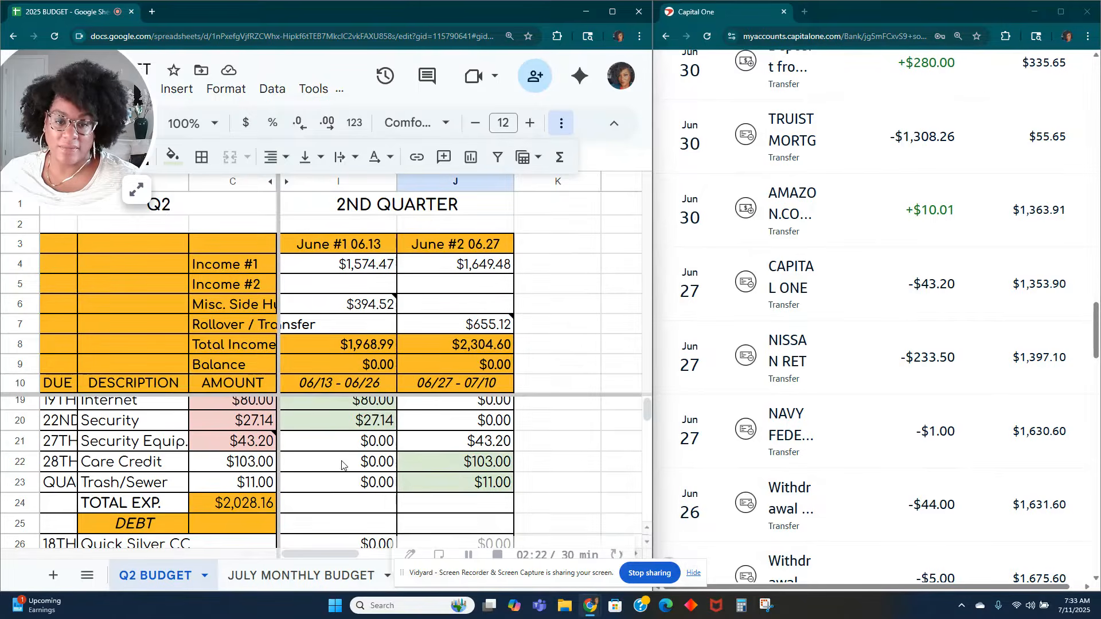
pyautogui.scroll(3, 341, 465)
pyautogui.scroll(-3, 342, 465)
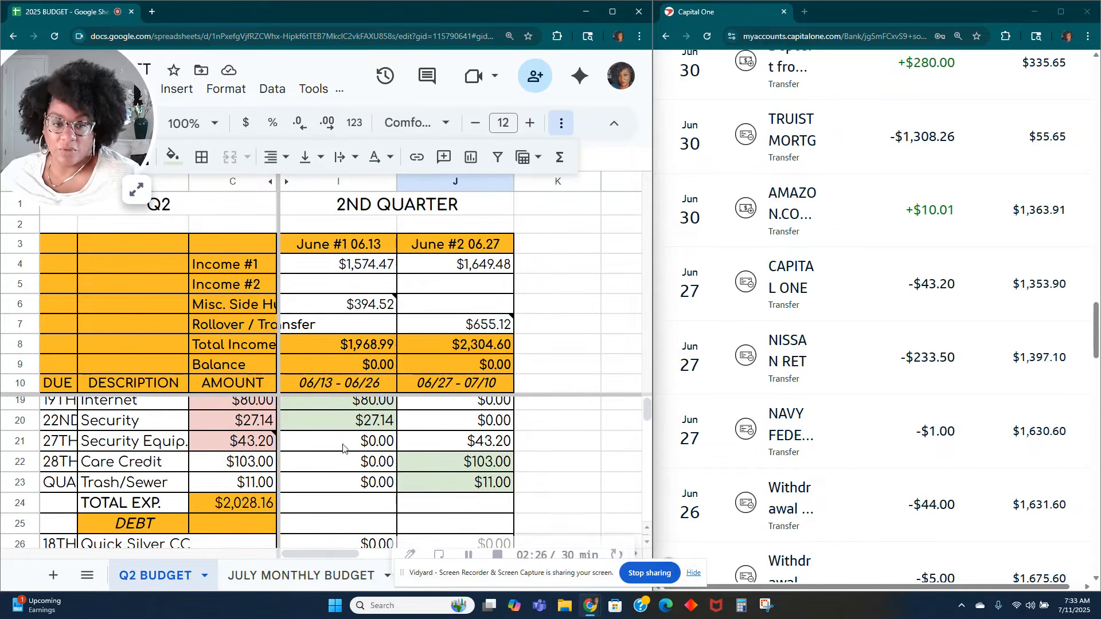
pyautogui.click(477, 437)
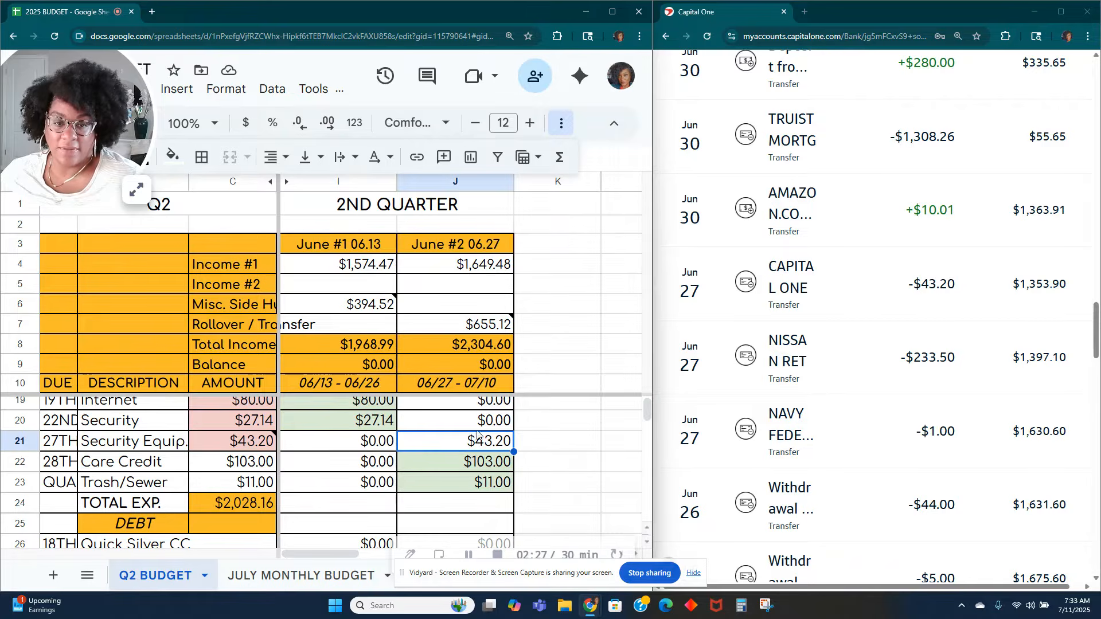
pyautogui.click(172, 155)
pyautogui.click(253, 256)
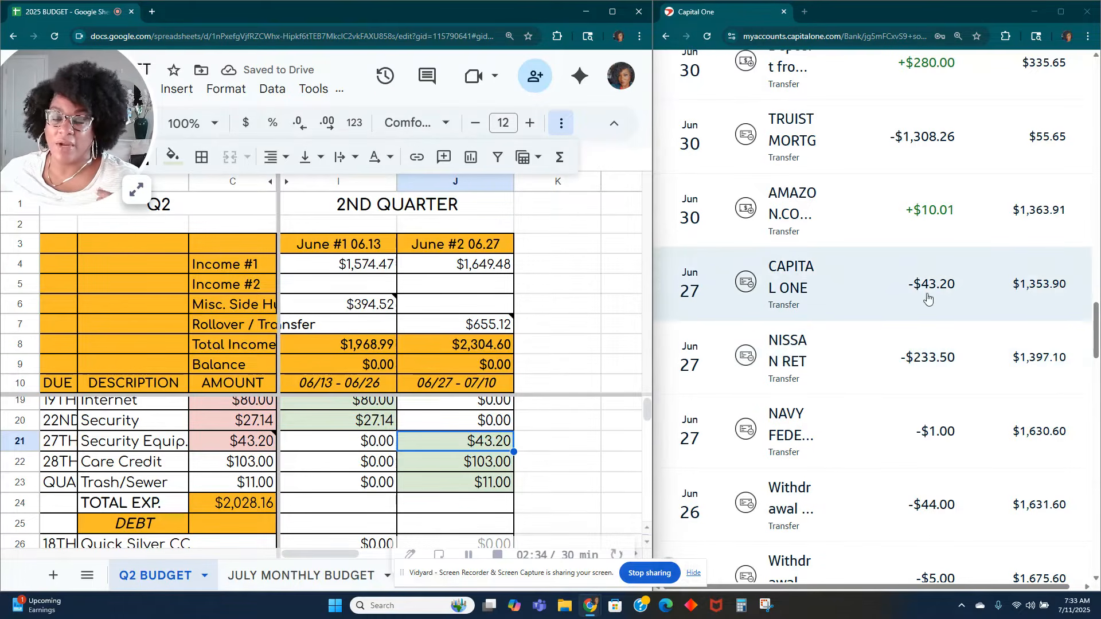
pyautogui.scroll(1, 923, 324)
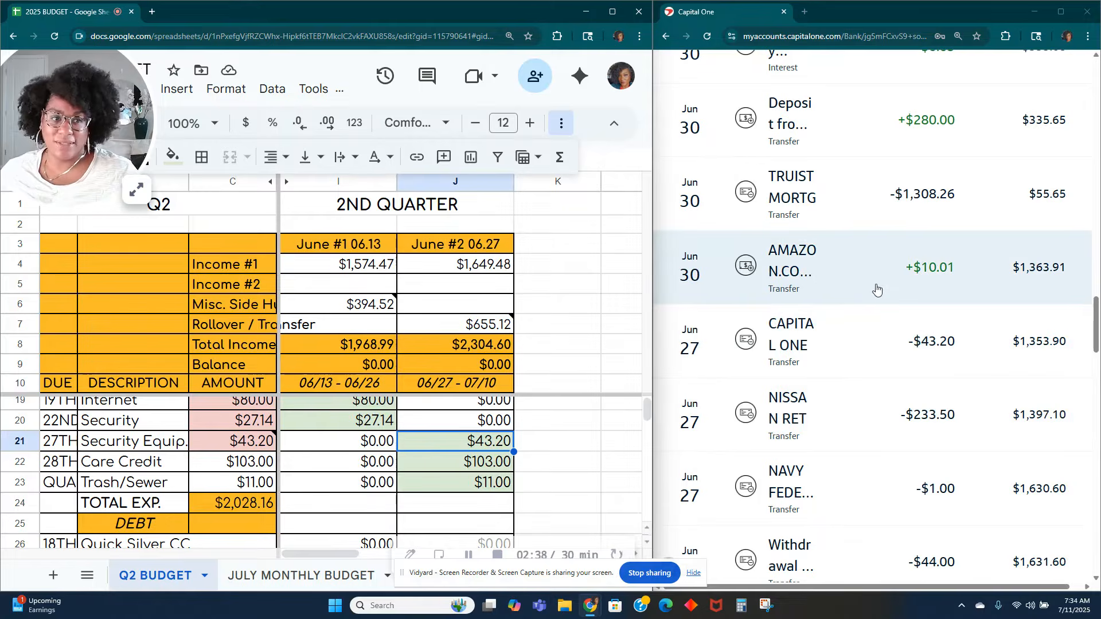
pyautogui.click(137, 194)
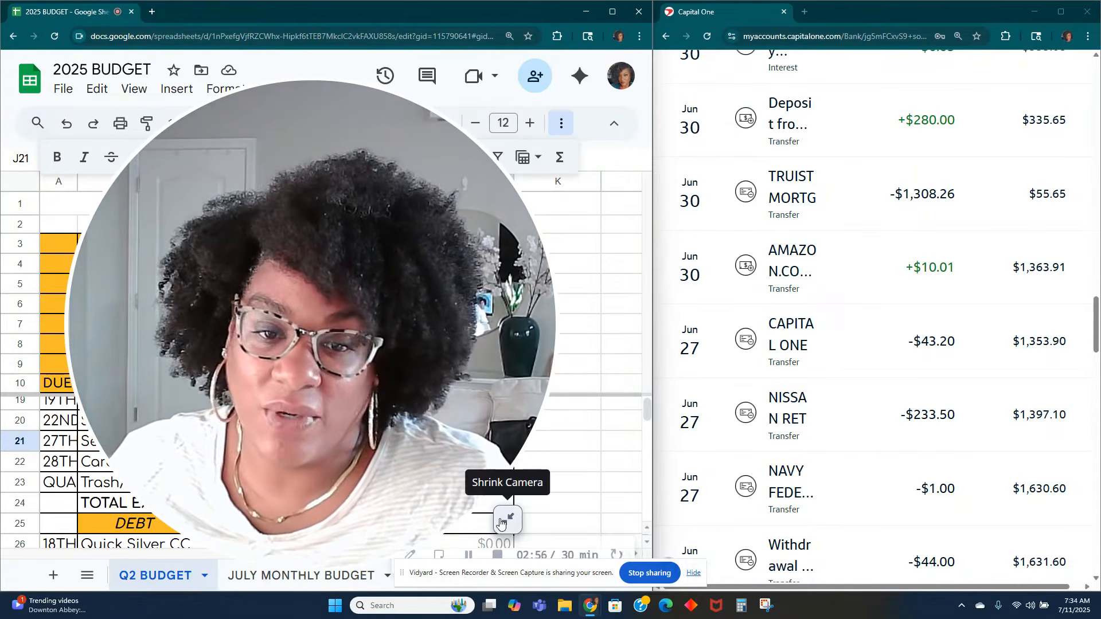
pyautogui.click(500, 522)
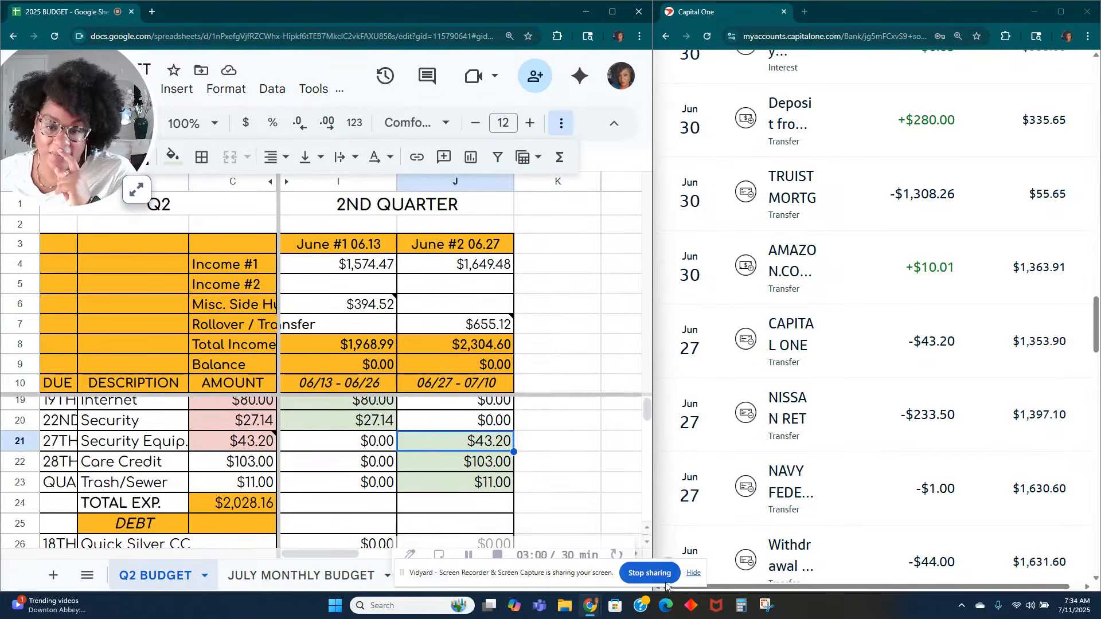
pyautogui.click(694, 574)
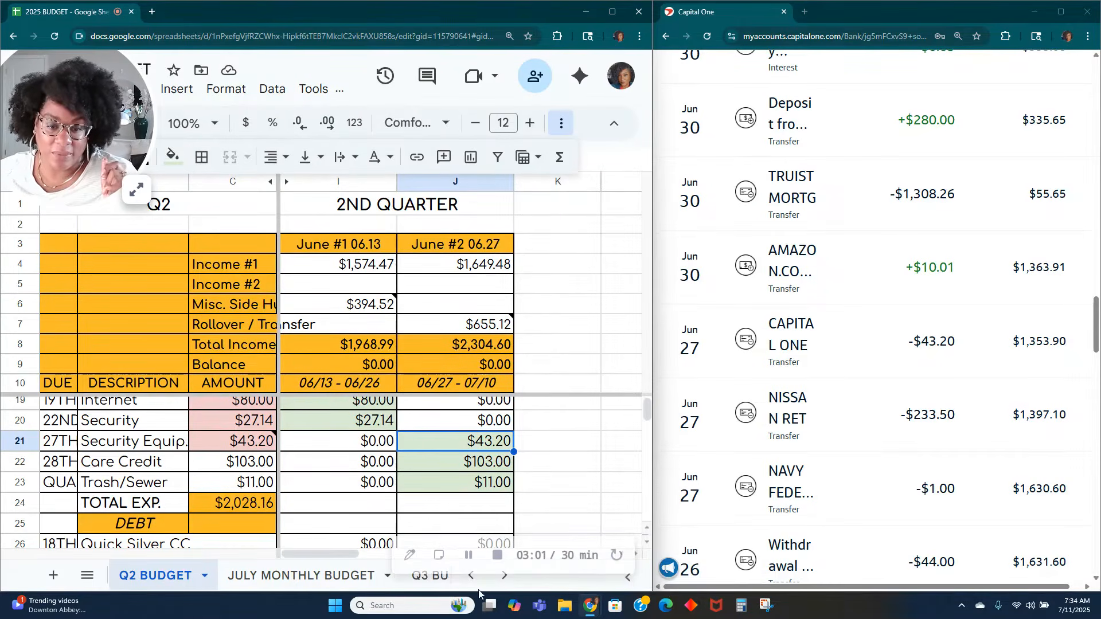
# Step: Add a new sheet to the 2025 BUDGET workbook and rename it XTRA FUNDS
pyautogui.click(504, 576)
pyautogui.click(504, 576)
pyautogui.click(505, 575)
pyautogui.click(504, 575)
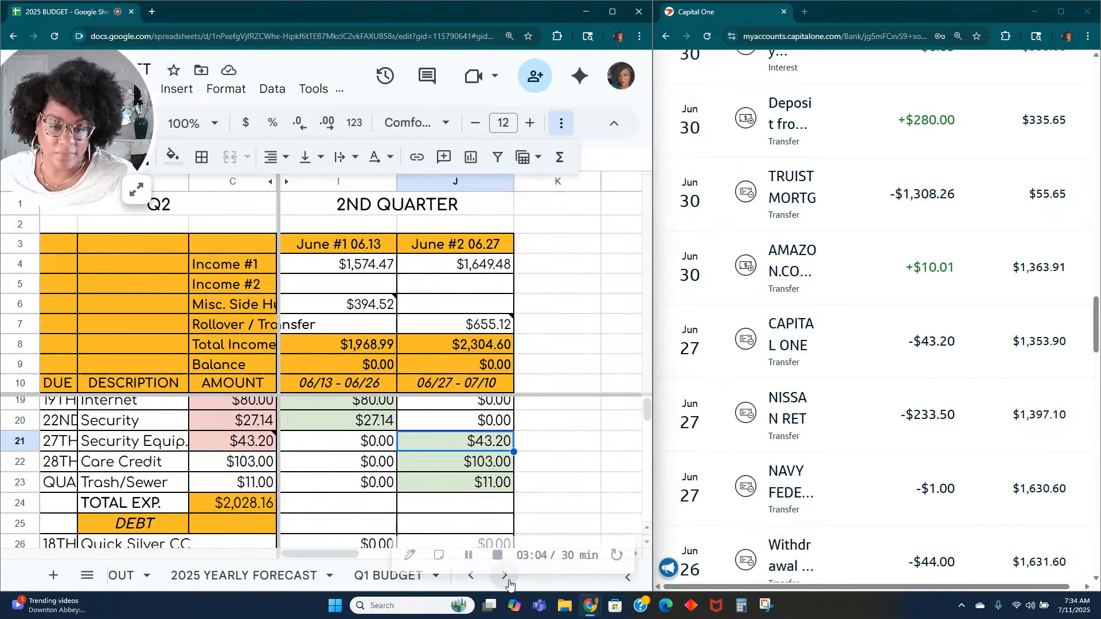
pyautogui.click(53, 575)
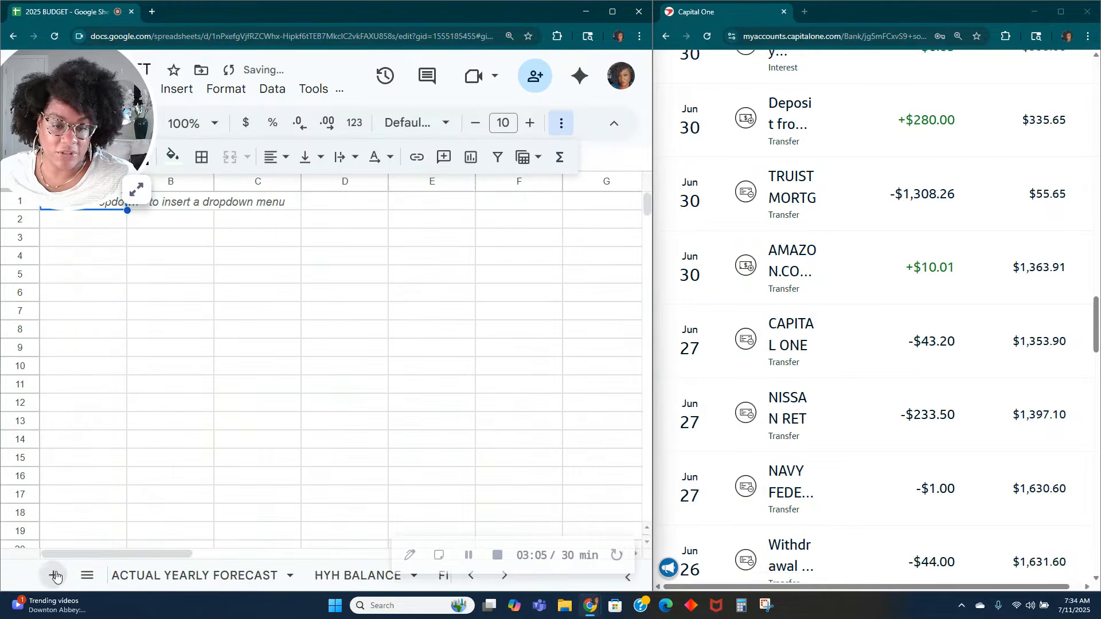
pyautogui.doubleClick(143, 579)
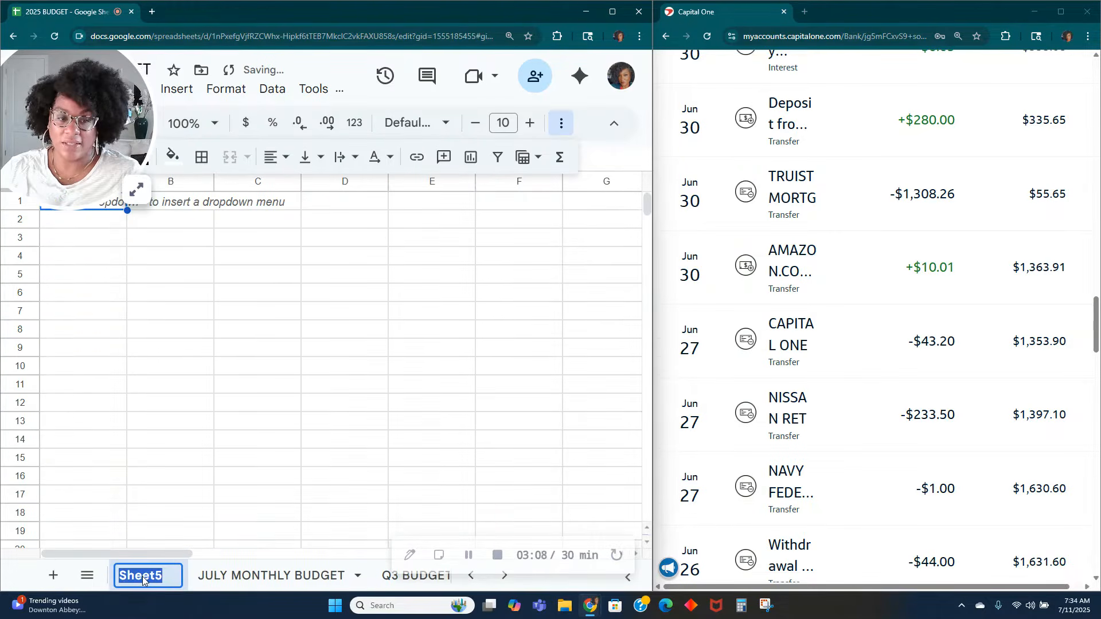
pyautogui.write('e')
pyautogui.press('BackSpace')
pyautogui.write('XTRA FUNDS')
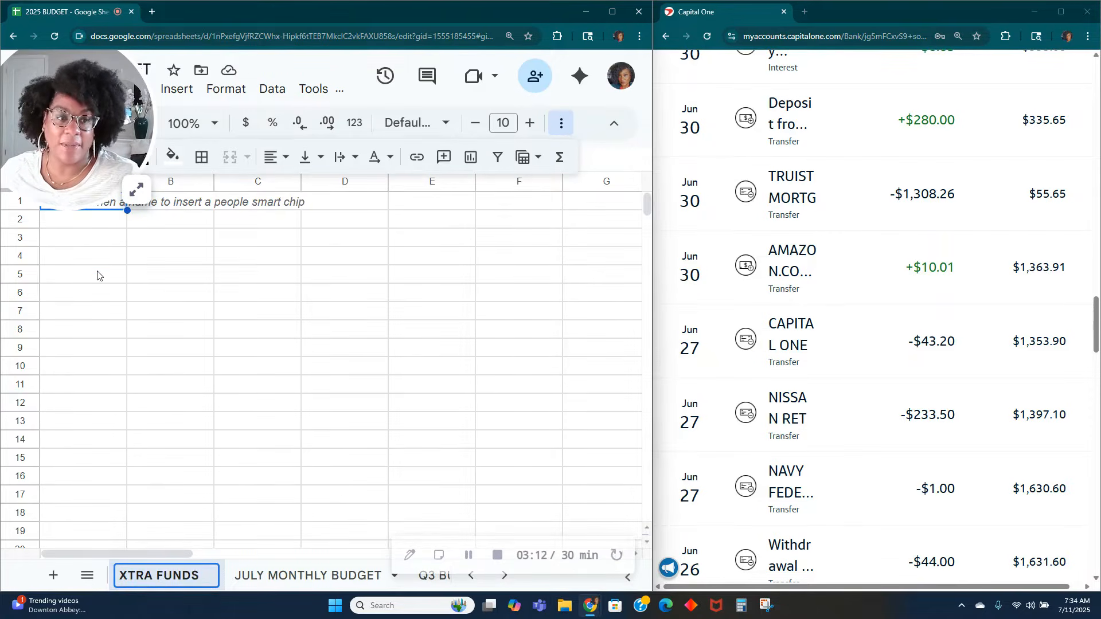
pyautogui.click(91, 243)
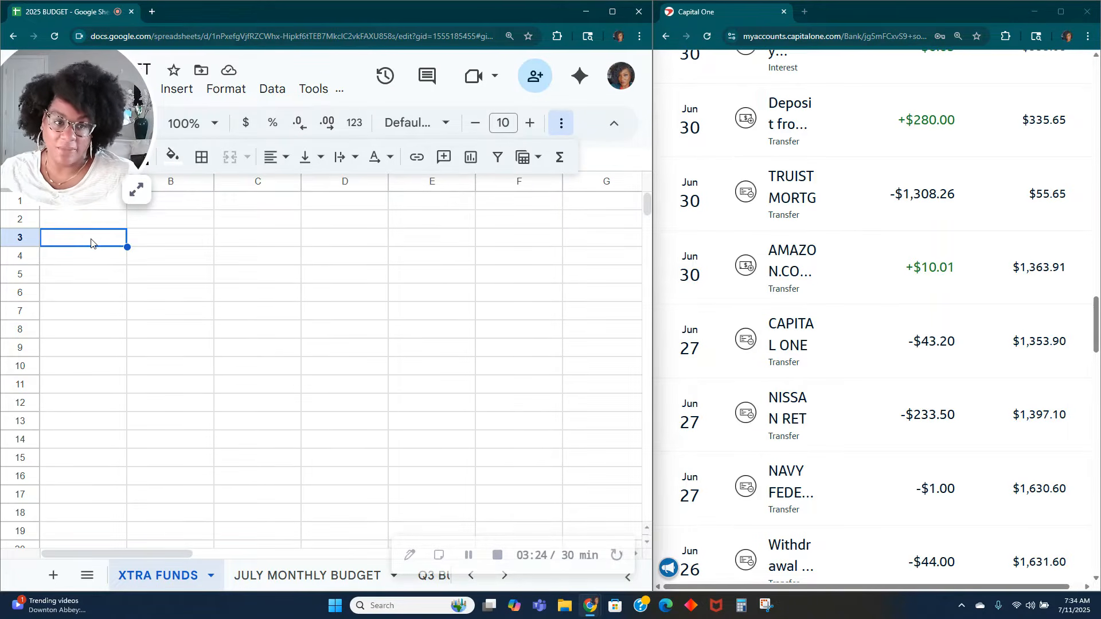
# Step: Enter JULY as the month heading in cell A3 of the XTRA FUNDS sheet
pyautogui.write('jU')
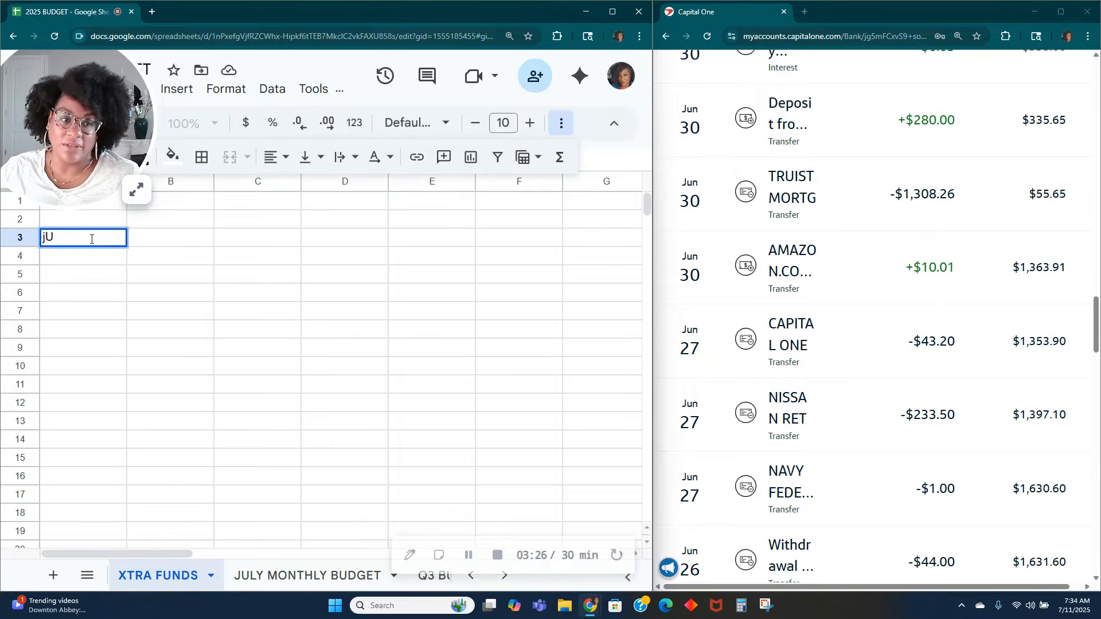
pyautogui.write('Lul')
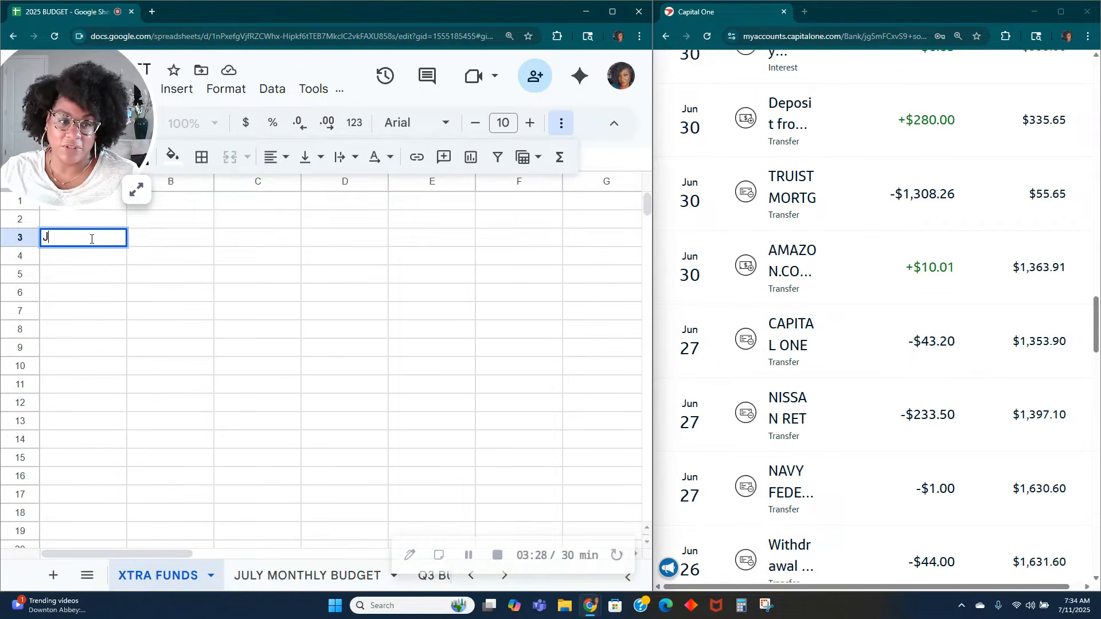
pyautogui.press('Return')
pyautogui.press('Return')
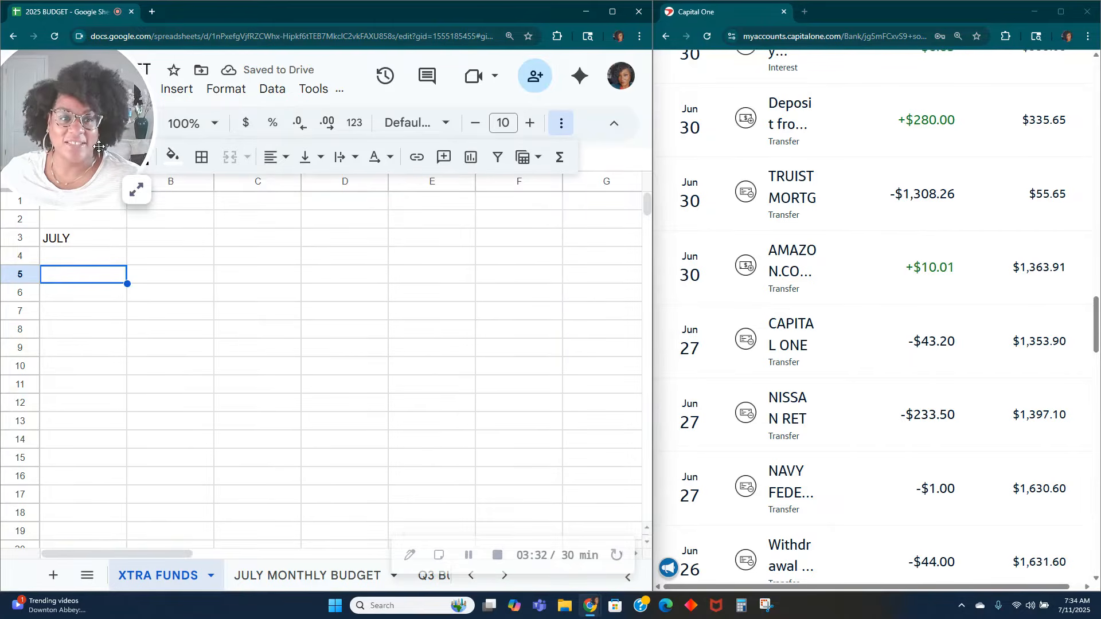
pyautogui.click(30, 92)
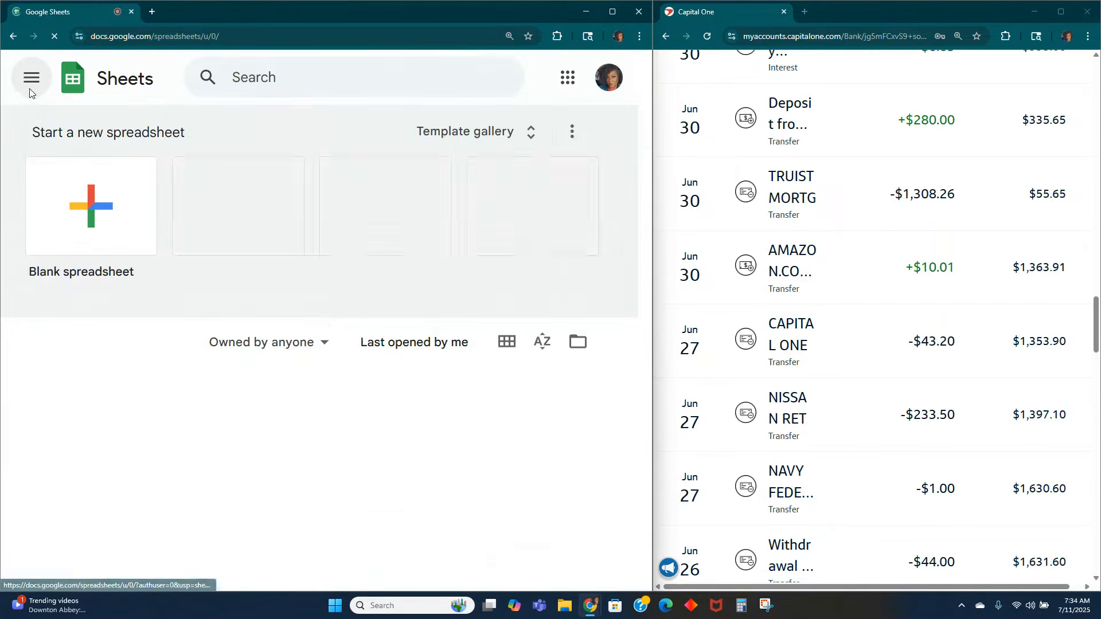
pyautogui.click(108, 500)
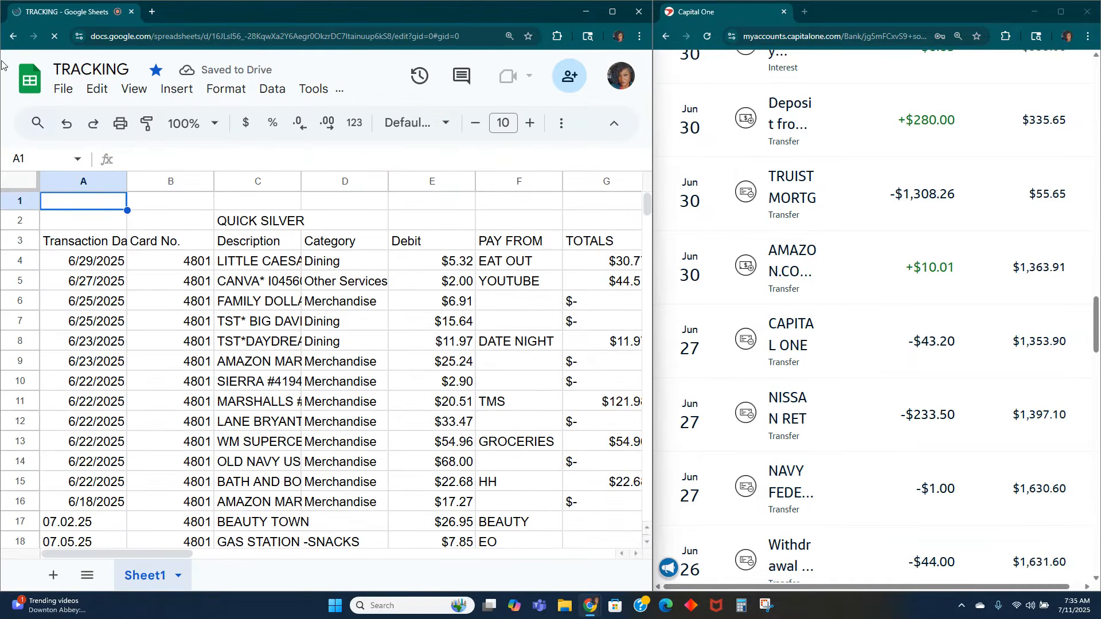
pyautogui.click(29, 80)
pyautogui.scroll(-2, 102, 365)
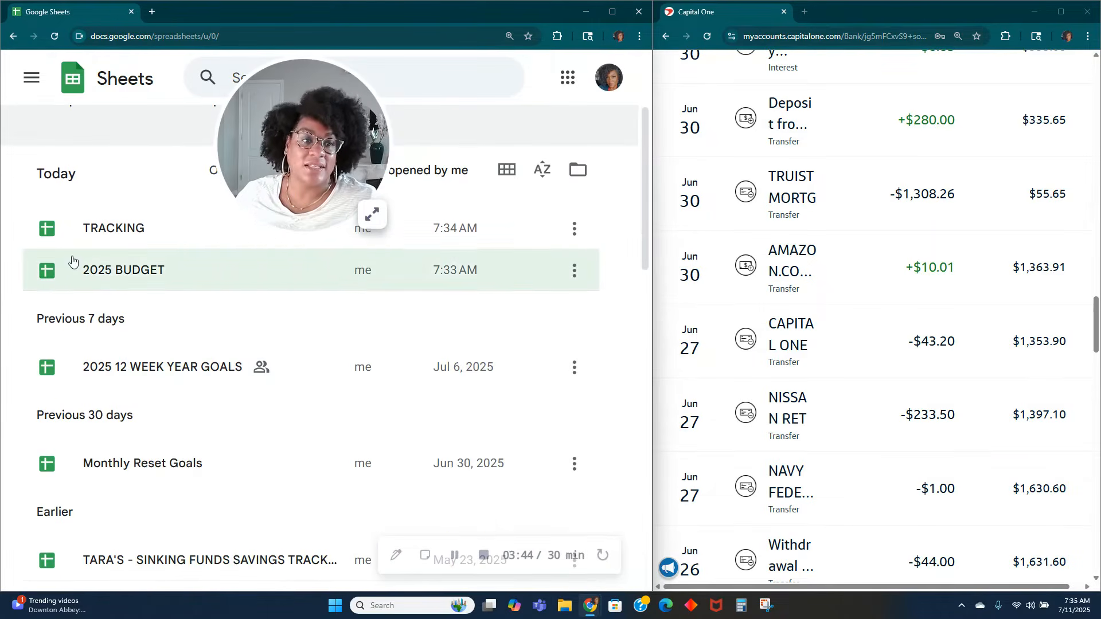
pyautogui.click(149, 272)
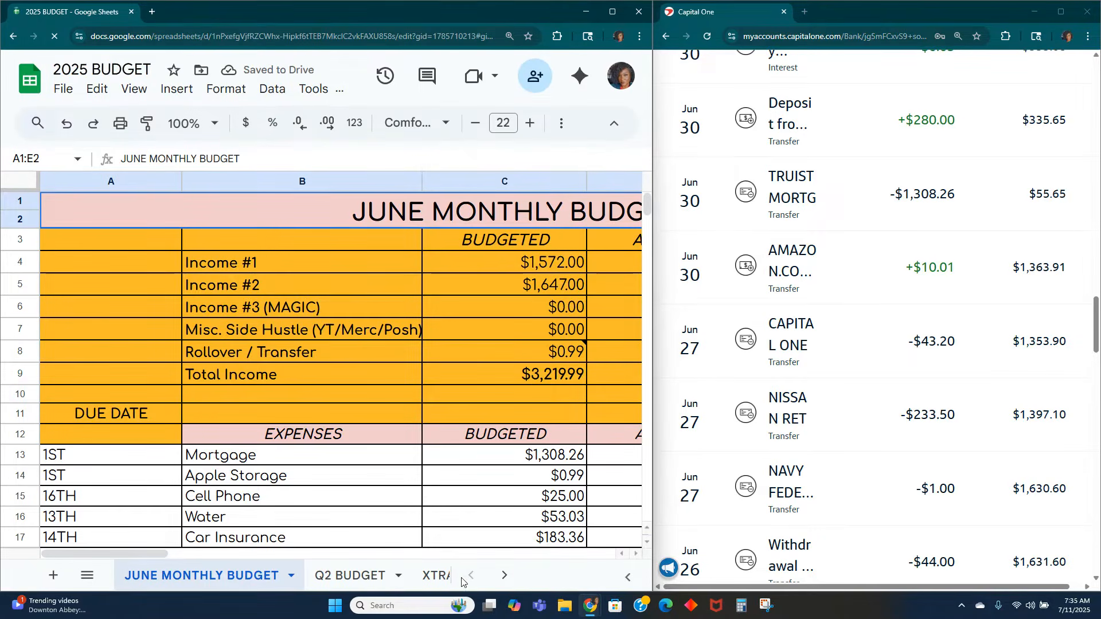
pyautogui.click(437, 575)
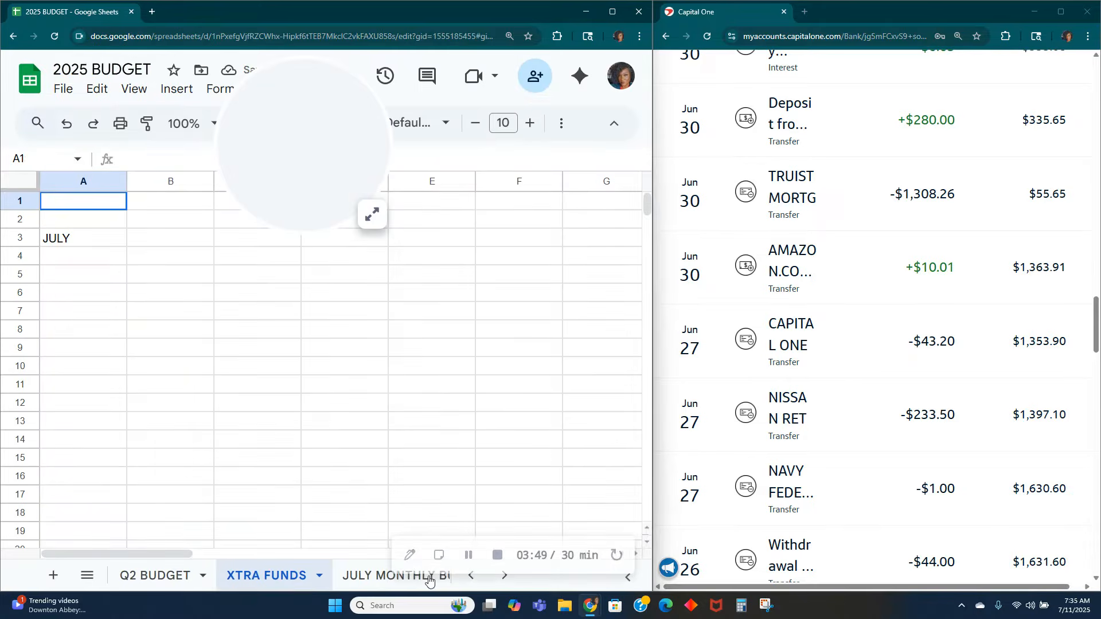
# Step: Add the column headers WHAT and AMOUNT in cells A4 and B4, beneath the JULY heading
pyautogui.click(91, 263)
pyautogui.click(95, 279)
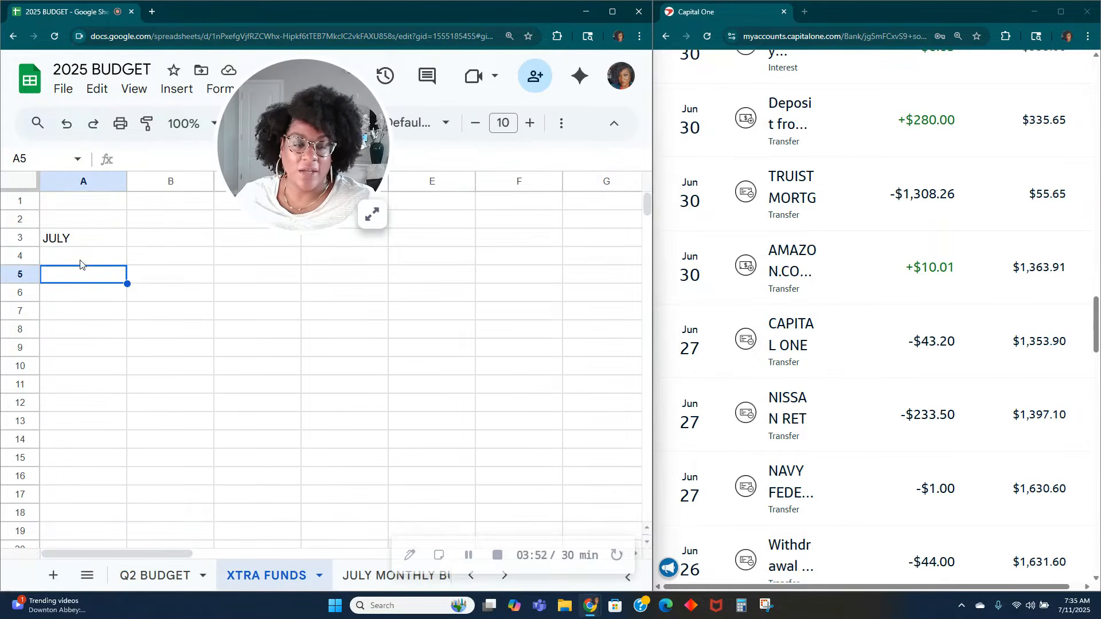
pyautogui.click(100, 255)
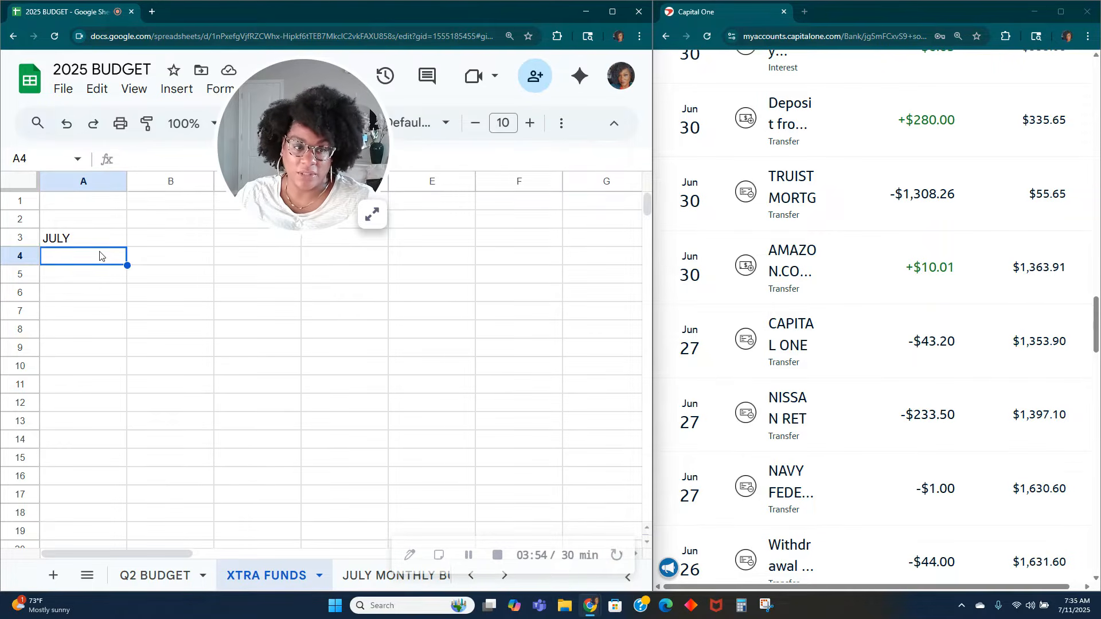
pyautogui.write('WHAT')
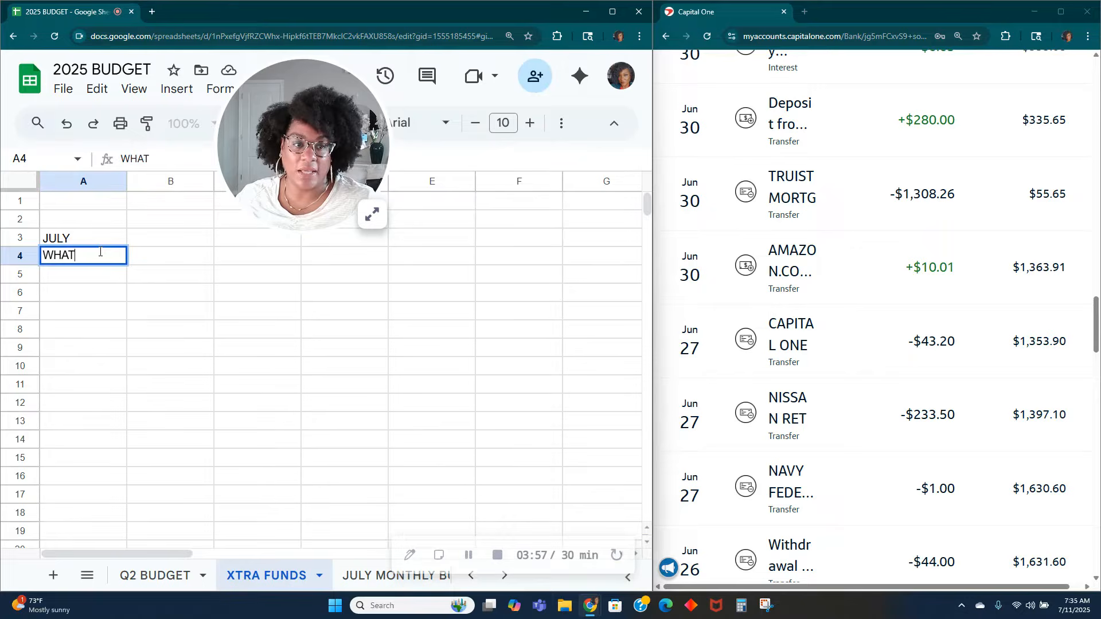
pyautogui.press('Tab')
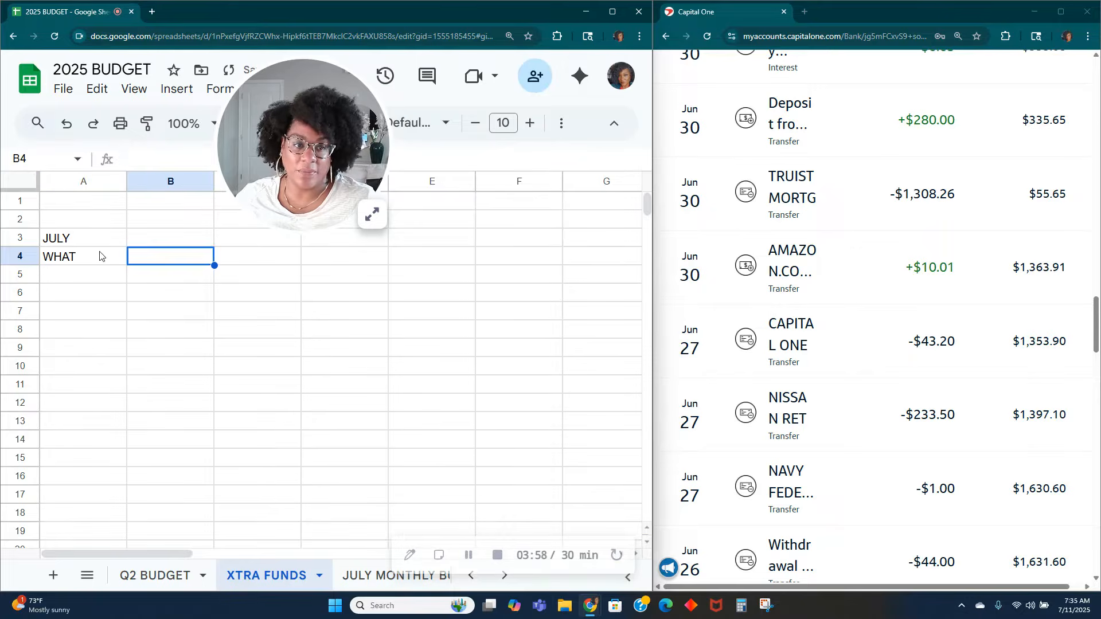
pyautogui.write('AMOUNT')
pyautogui.press('Return')
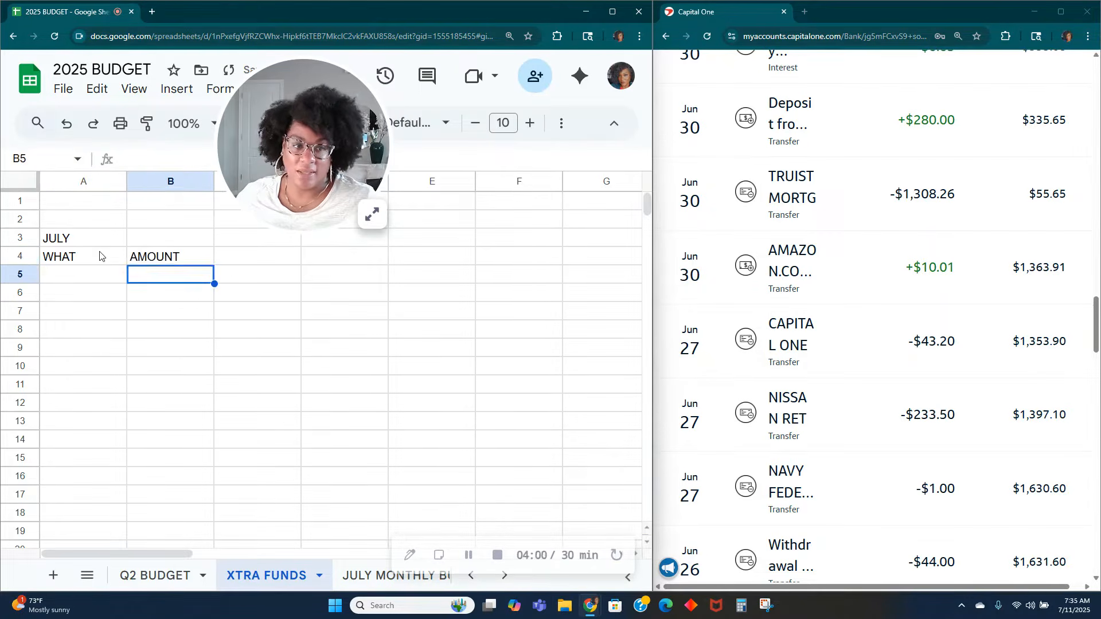
# Step: Record the first extra-funds entry in row 5 as AMAZON with an amount of 10.01
pyautogui.press('Left')
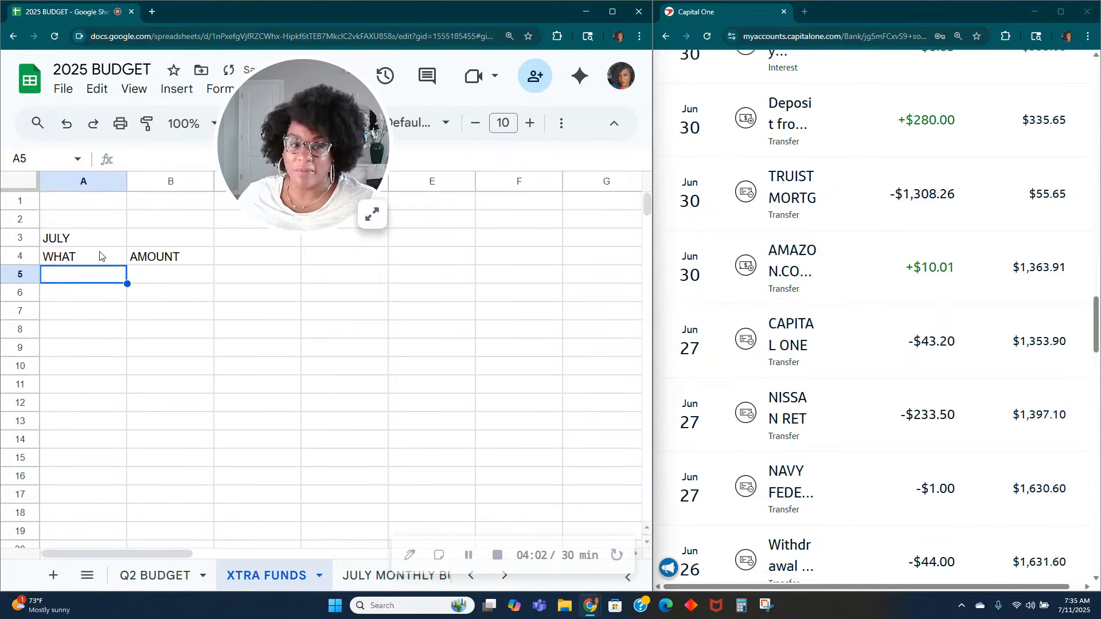
pyautogui.write('AMAZONG')
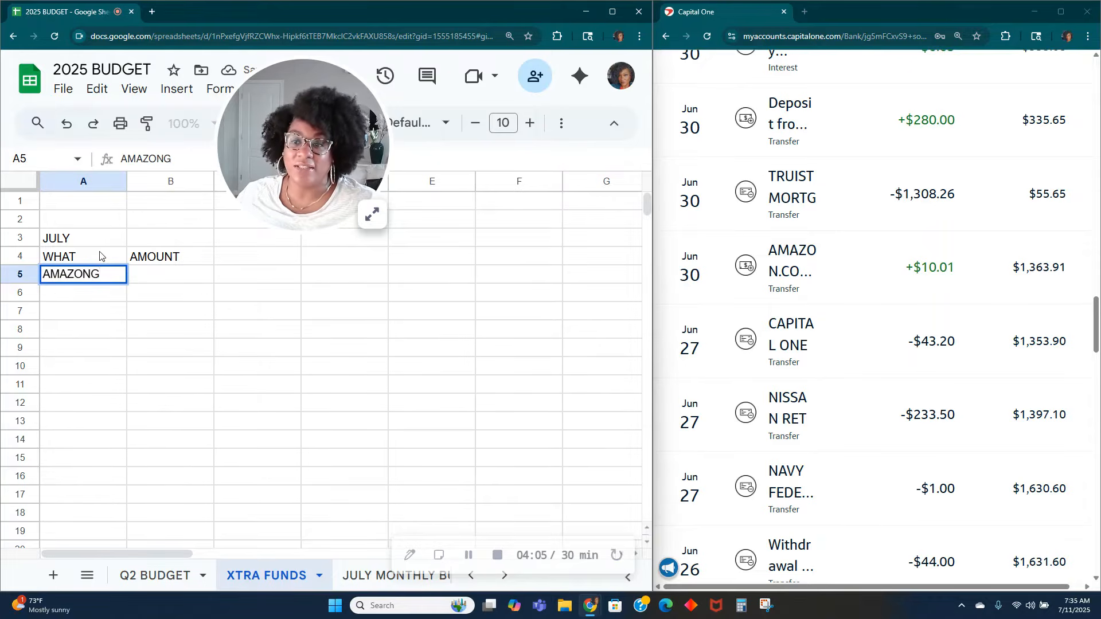
pyautogui.press('Tab')
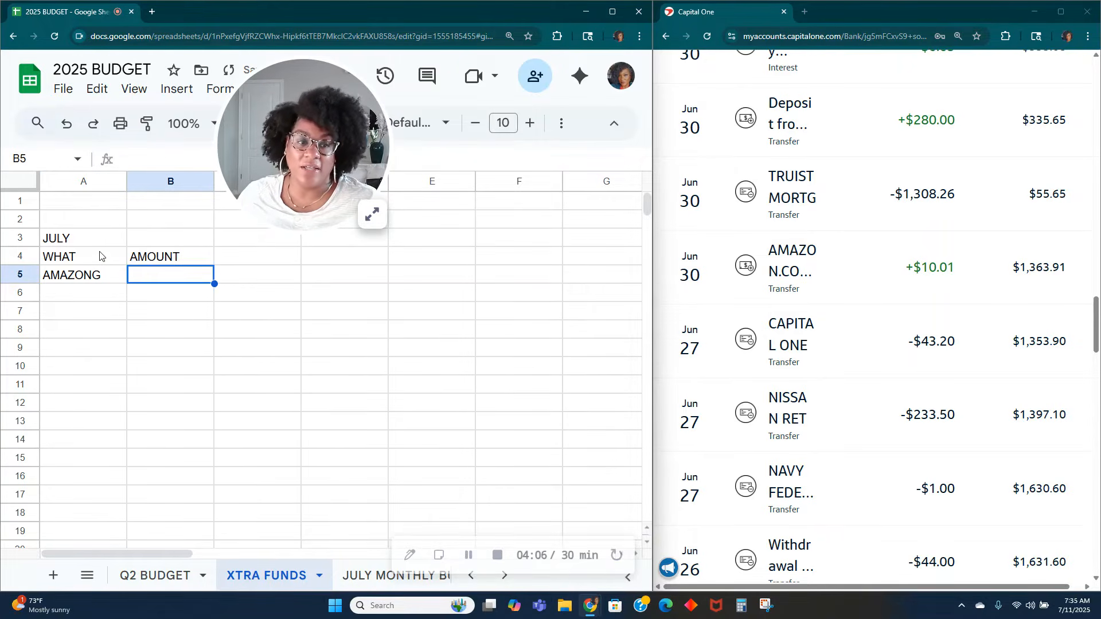
pyautogui.write('0.01')
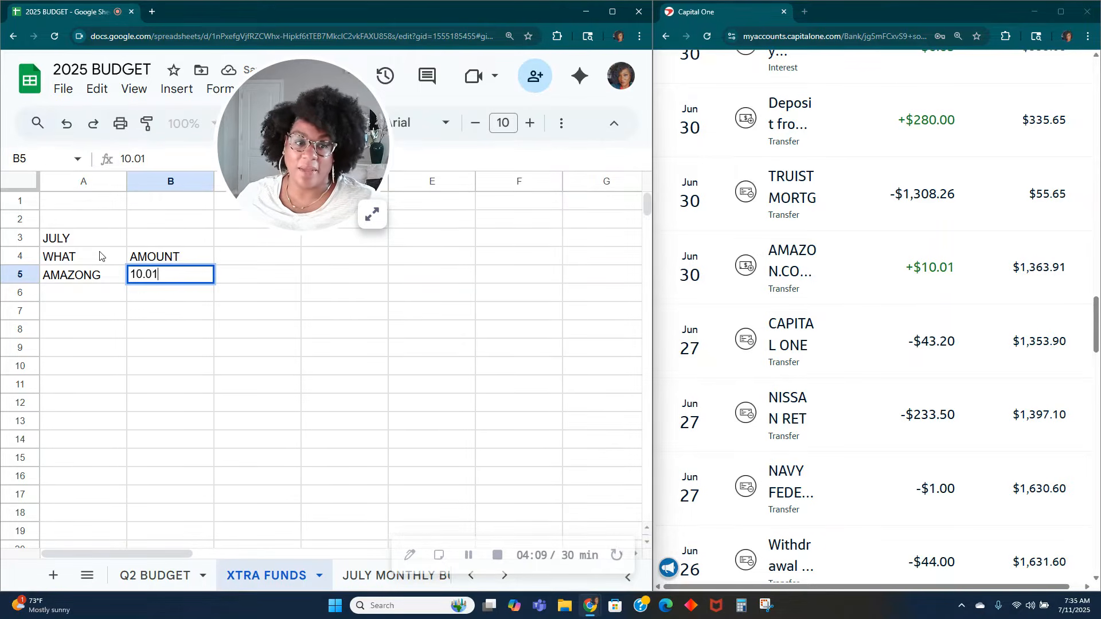
pyautogui.press('Return')
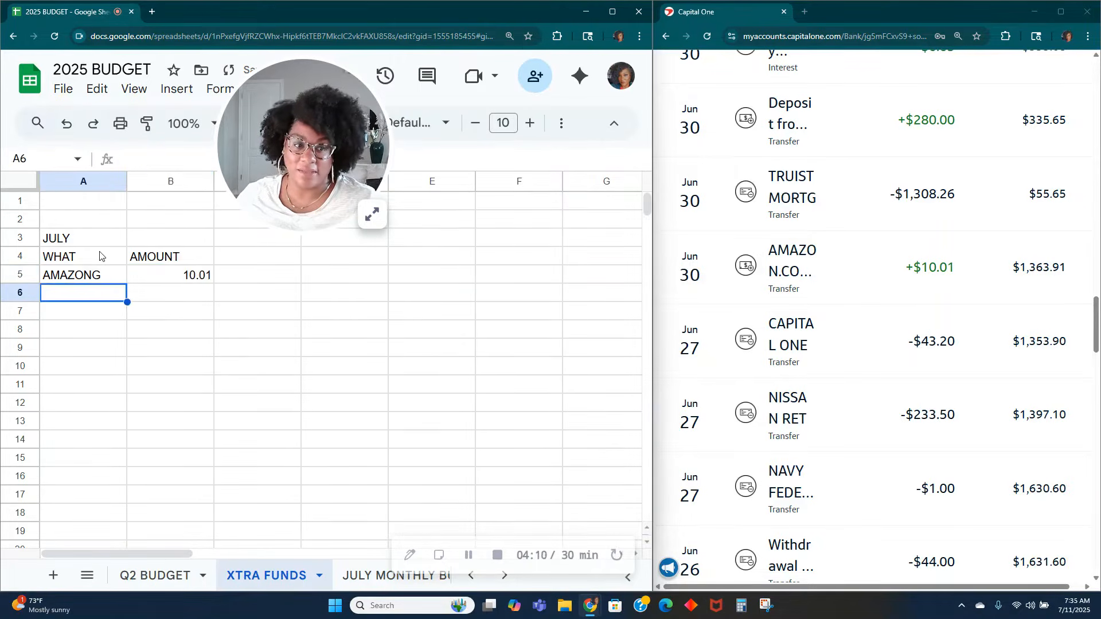
pyautogui.press('Up')
pyautogui.write('A,A')
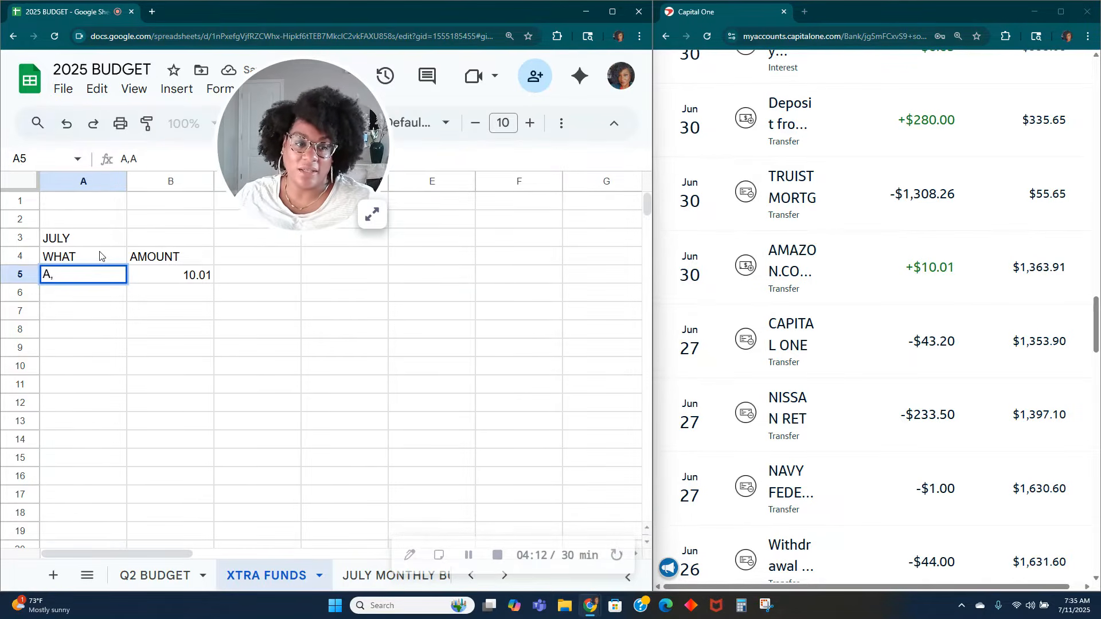
pyautogui.press('Tab')
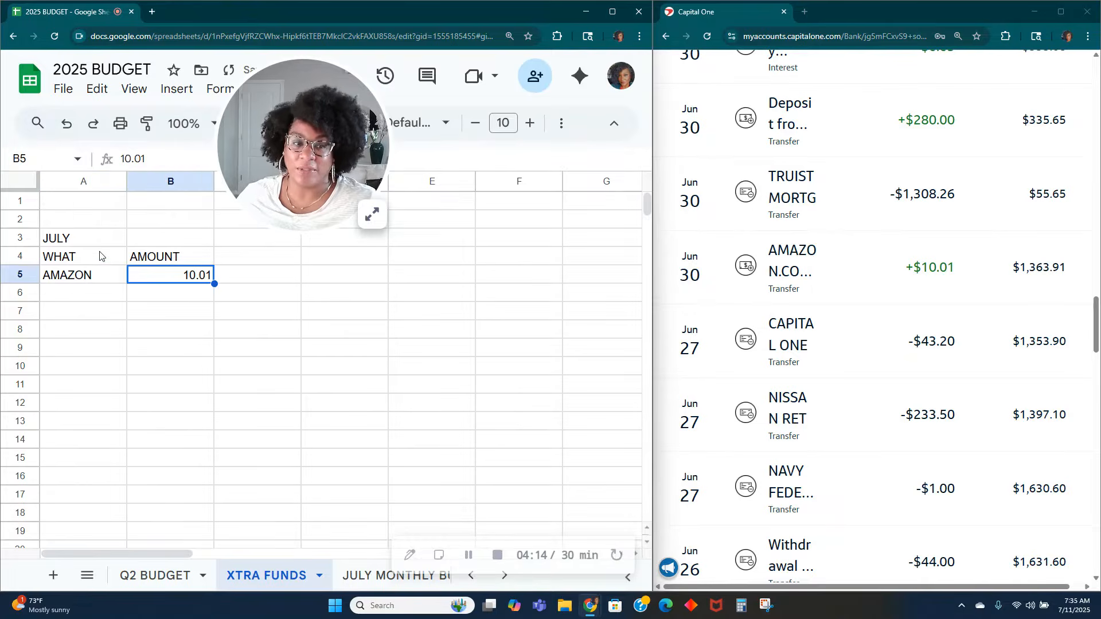
# Step: Format the AMOUNT cells B5 to B15 as currency
pyautogui.click(190, 329)
pyautogui.moveTo(370, 213); pyautogui.dragTo(137, 179)
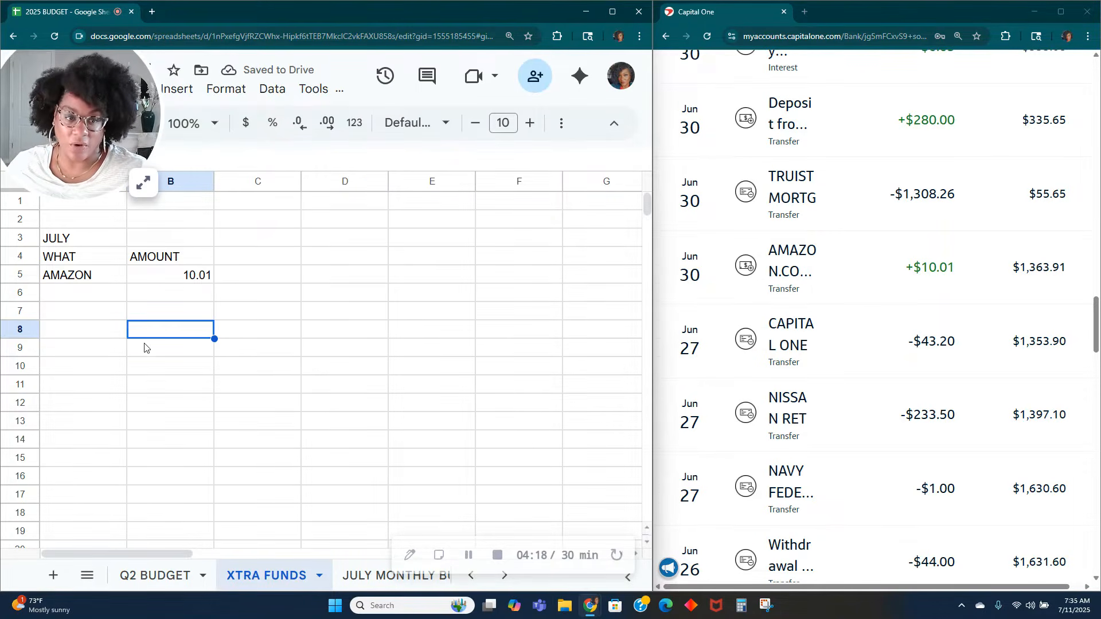
pyautogui.moveTo(184, 281); pyautogui.dragTo(166, 456)
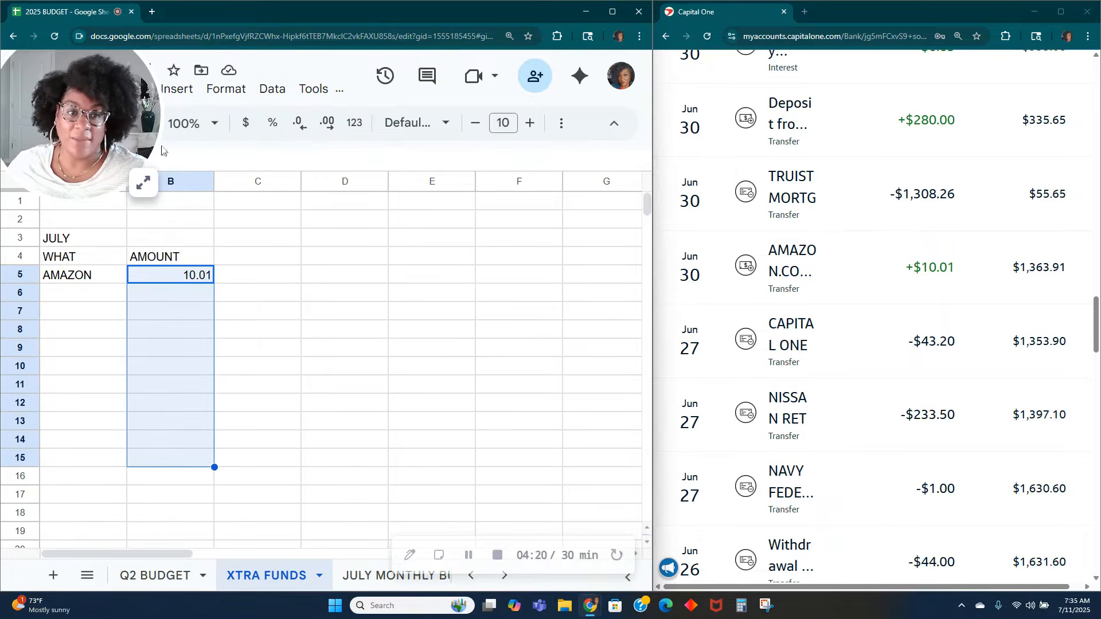
pyautogui.click(240, 127)
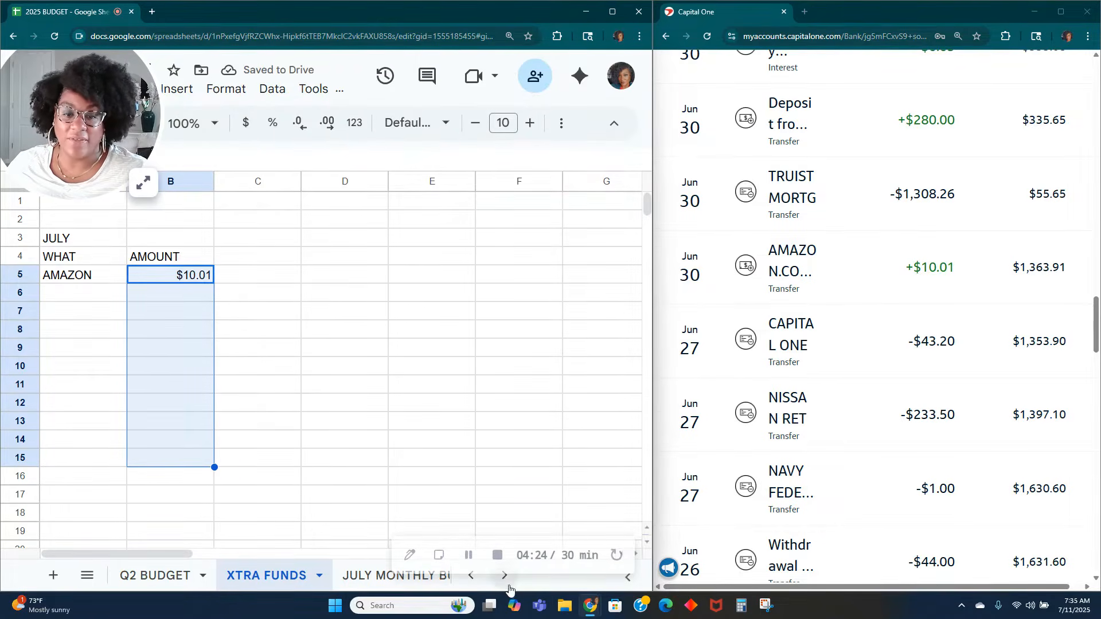
# Step: Look through the names of the other sheets in the 2025 BUDGET workbook, returning to XTRA FUNDS
pyautogui.click(505, 580)
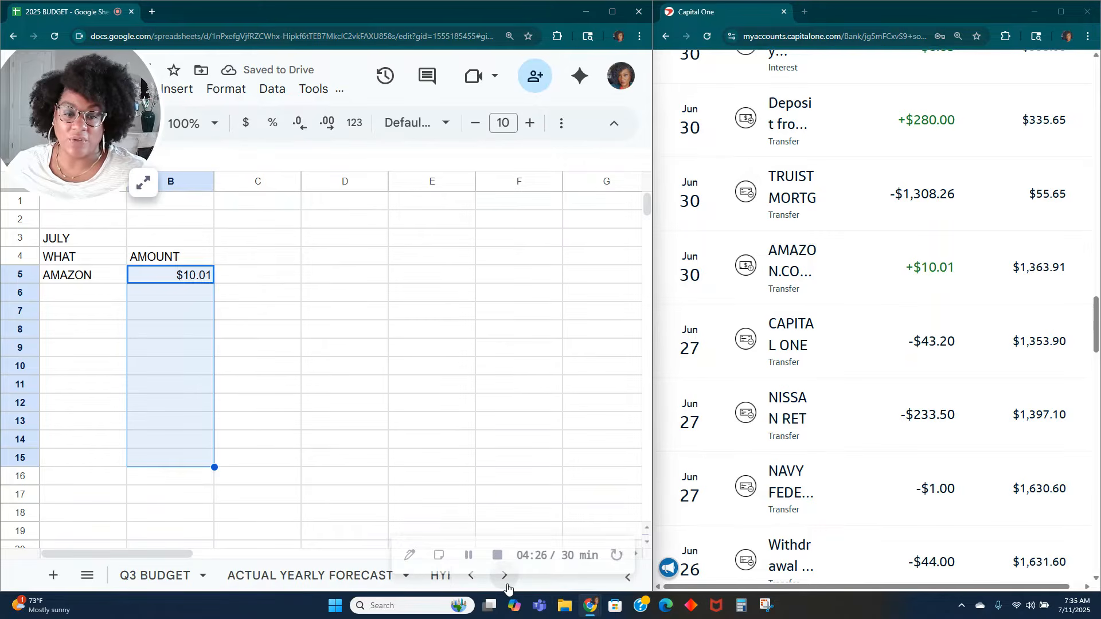
pyautogui.click(505, 578)
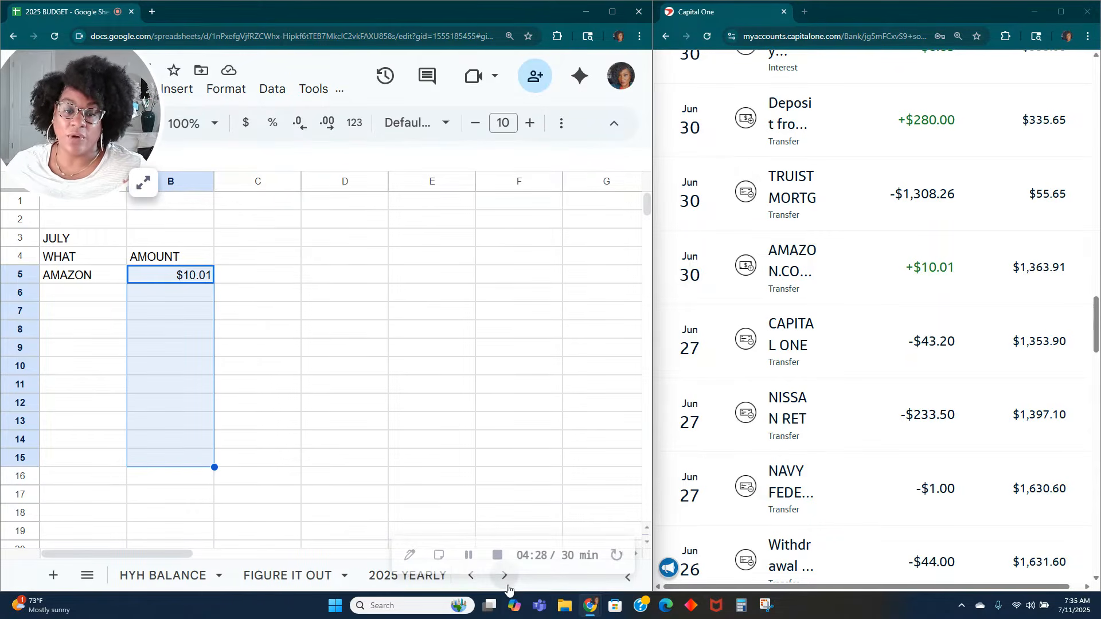
pyautogui.click(506, 581)
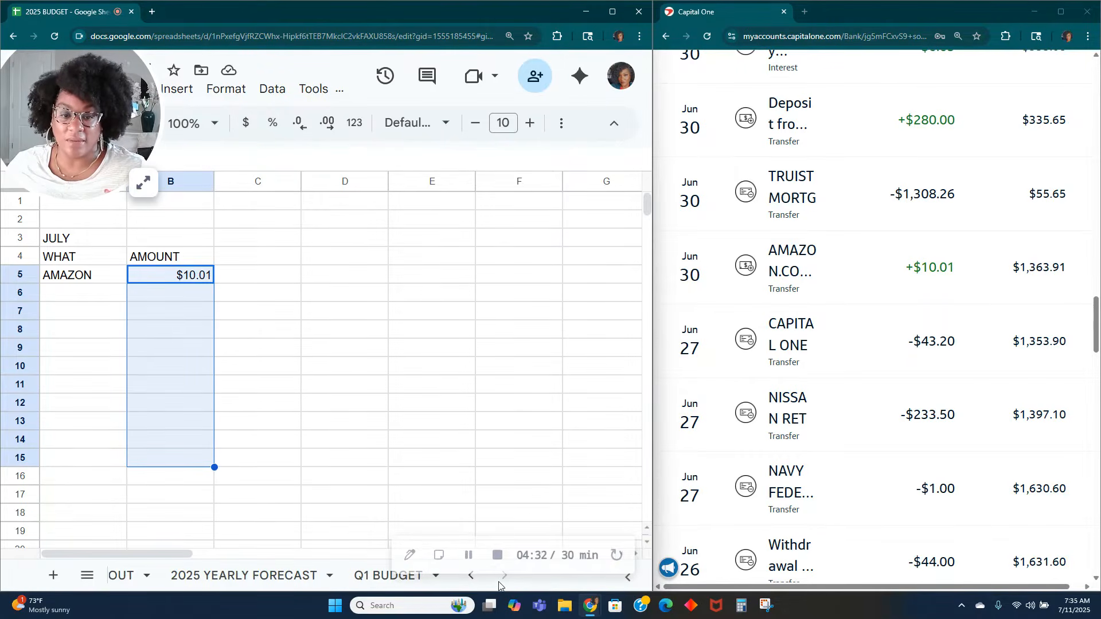
pyautogui.click(469, 584)
pyautogui.click(468, 584)
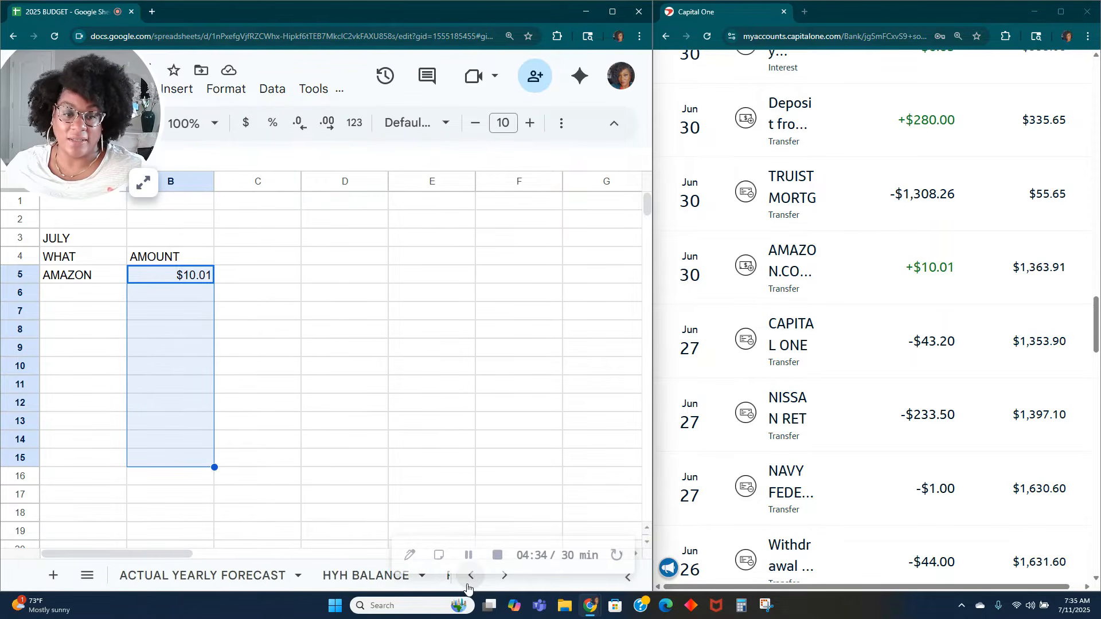
pyautogui.click(469, 584)
pyautogui.click(470, 581)
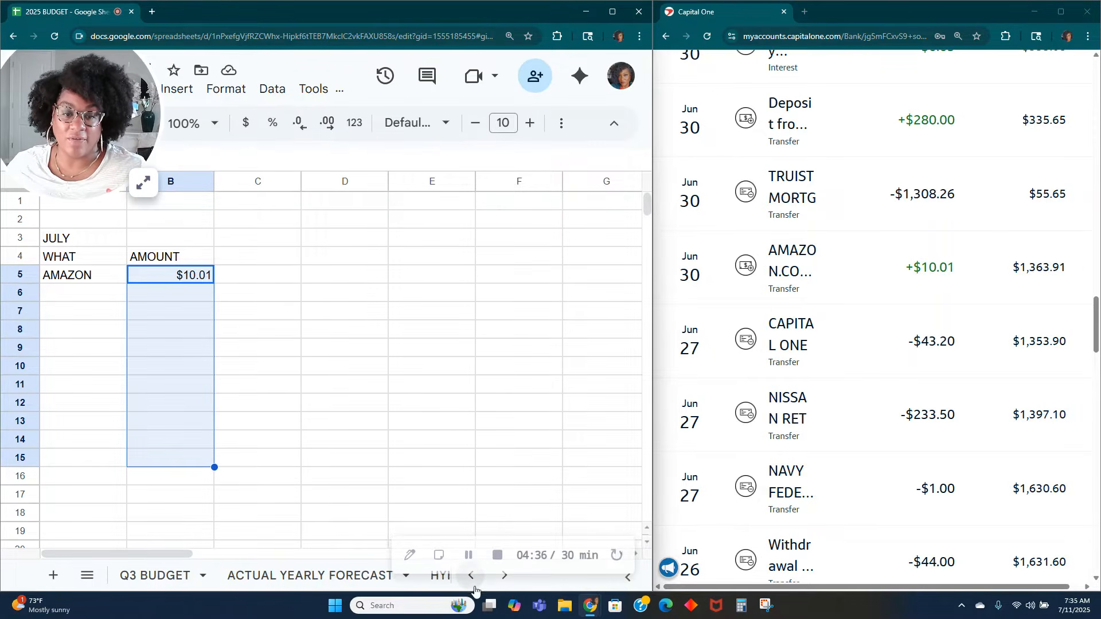
pyautogui.click(471, 580)
pyautogui.click(470, 580)
pyautogui.click(470, 580)
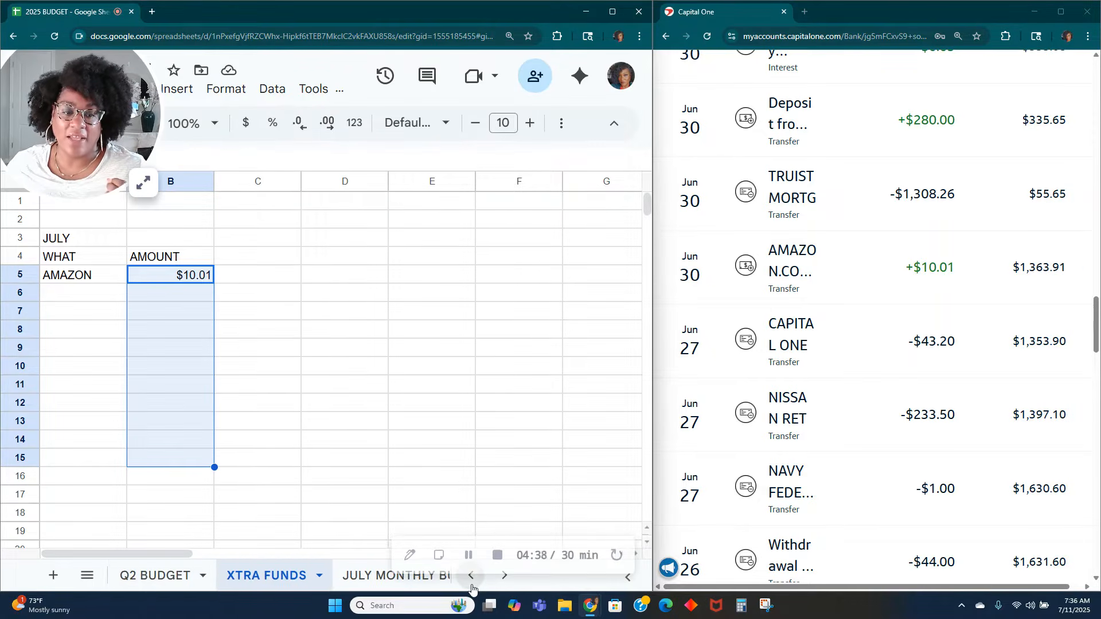
# Step: On the Q2 BUDGET sheet, enter =10.01 as the Misc. Side Hustle income in the June #2 06.27 column
pyautogui.click(170, 581)
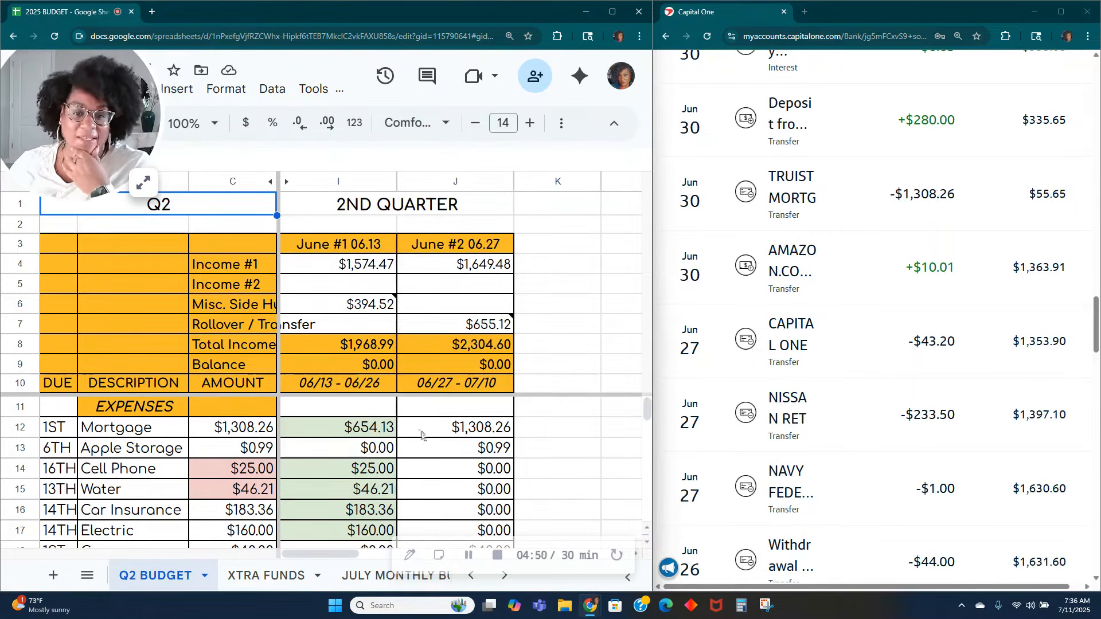
pyautogui.scroll(-1, 424, 441)
pyautogui.scroll(1, 433, 452)
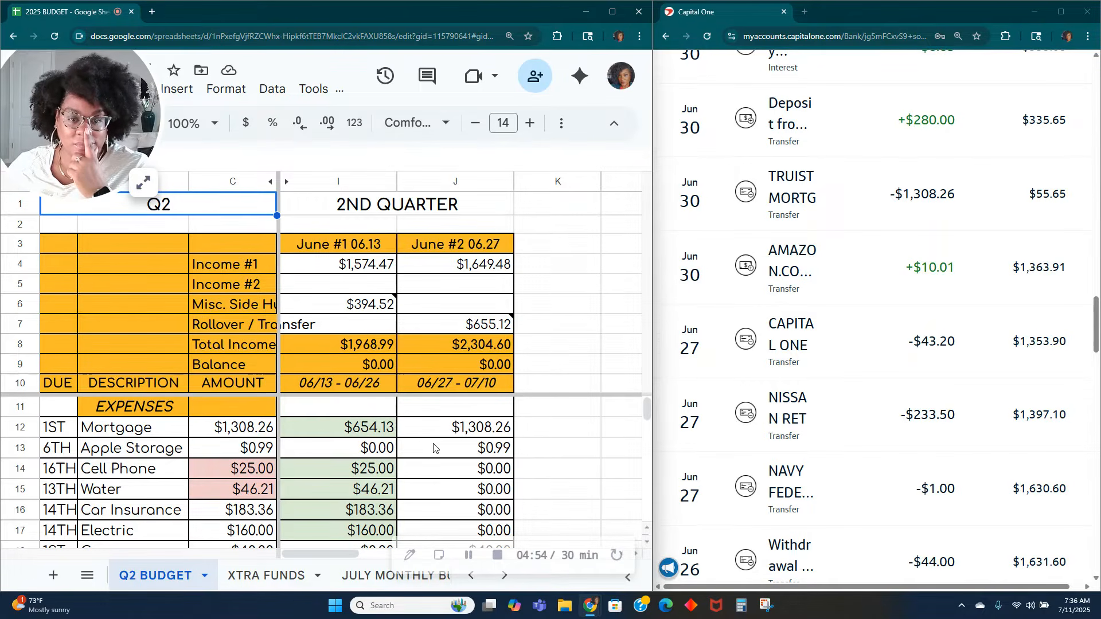
pyautogui.click(466, 307)
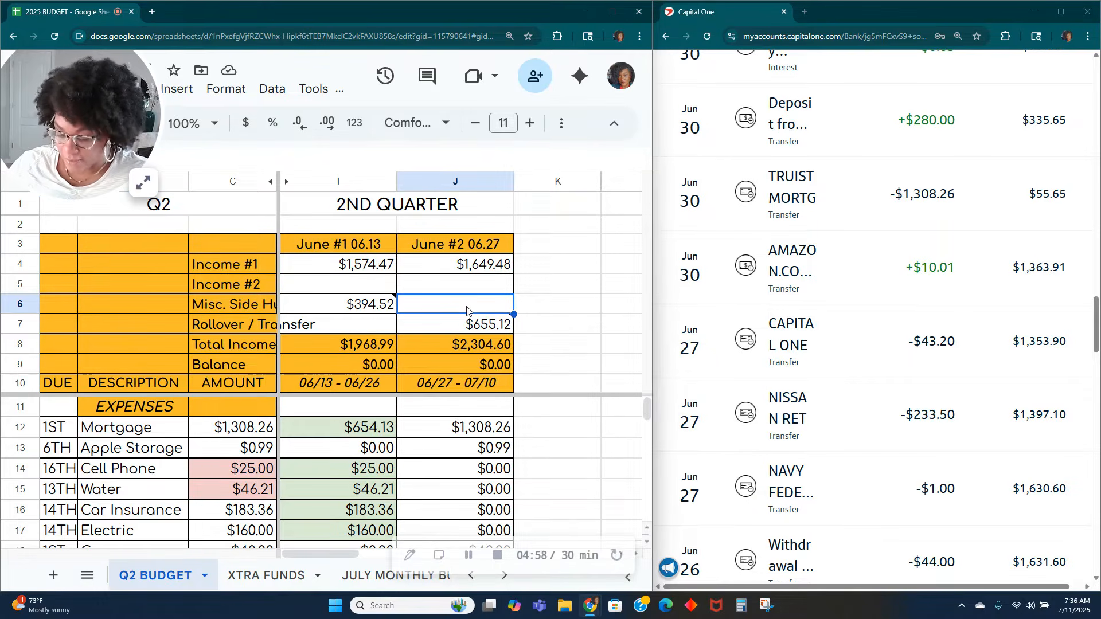
pyautogui.write('=10')
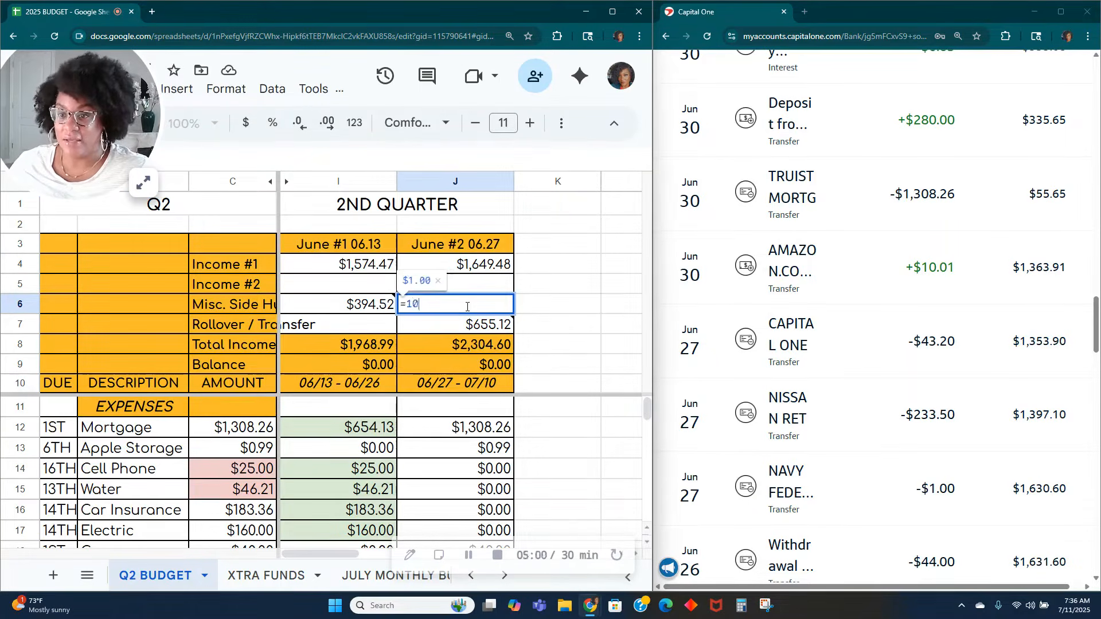
pyautogui.write('.01')
pyautogui.press('Tab')
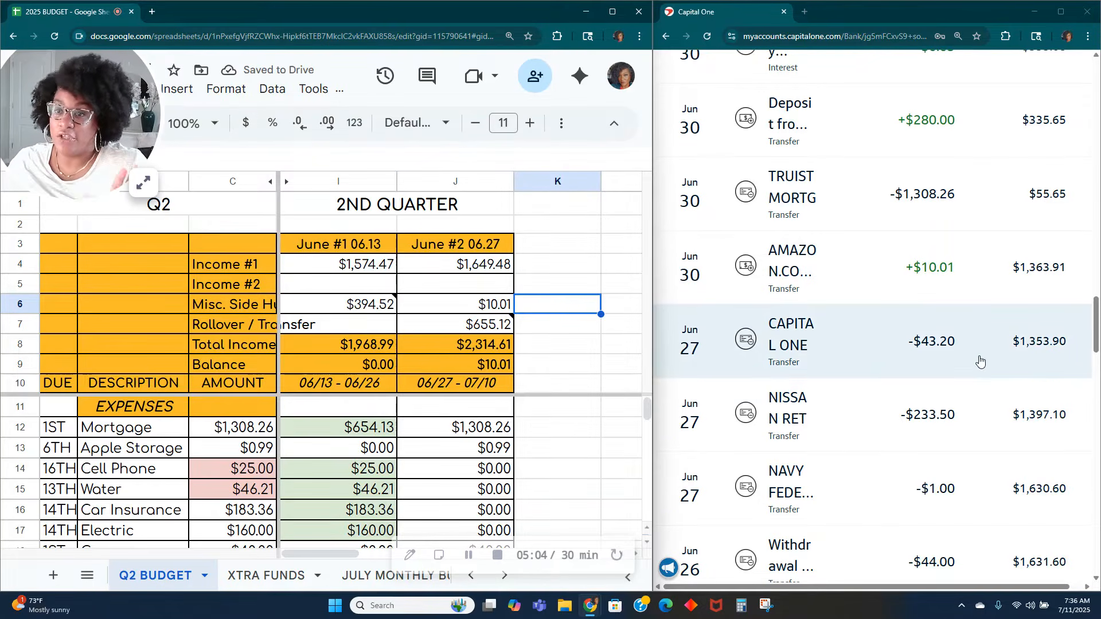
pyautogui.scroll(2, 970, 371)
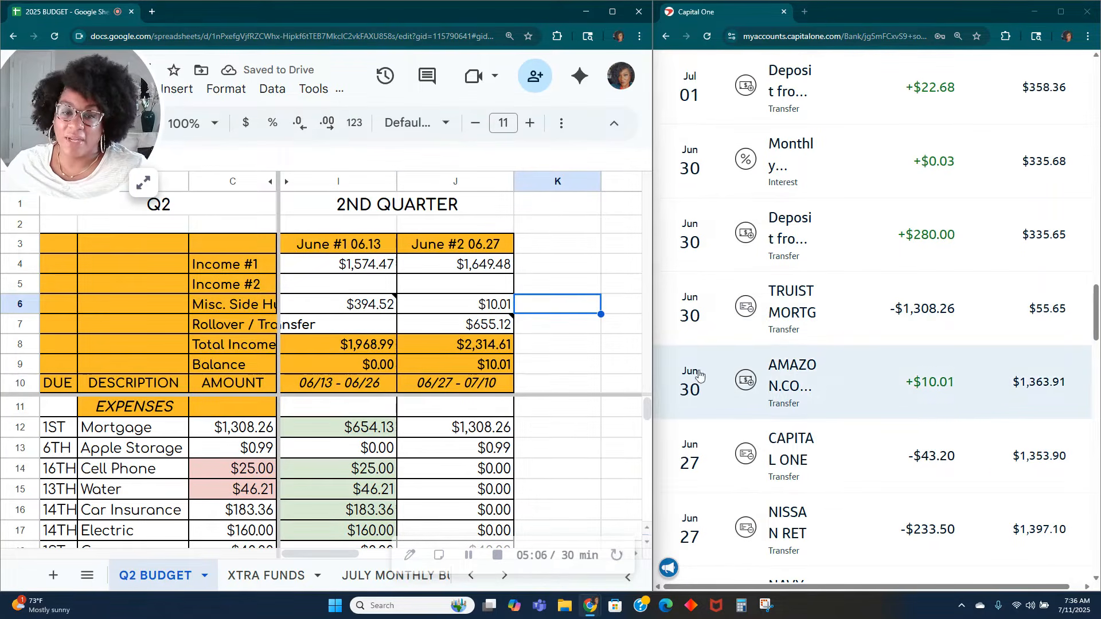
# Step: Fill the June #2 06.27 Mortgage amount in J12 with light green to mark it cleared
pyautogui.click(456, 427)
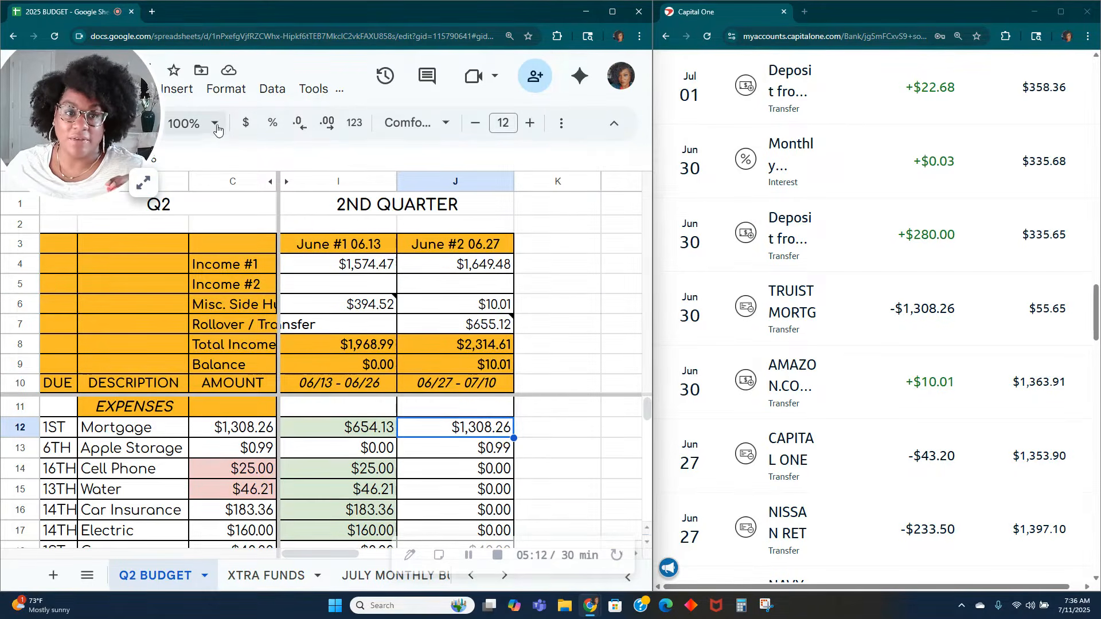
pyautogui.click(559, 125)
pyautogui.click(172, 156)
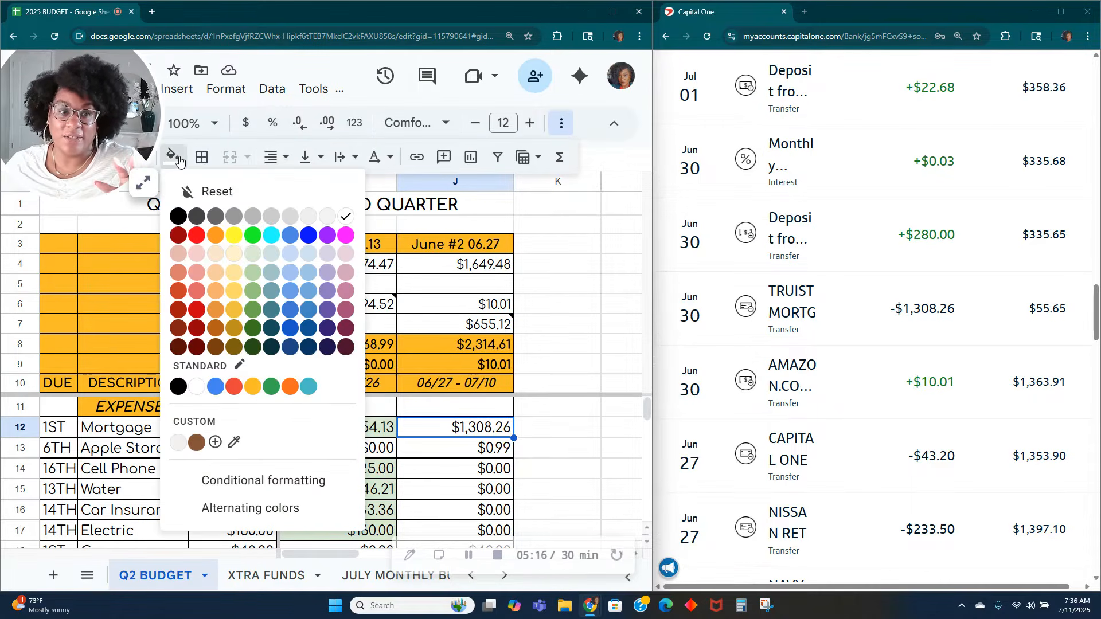
pyautogui.click(255, 257)
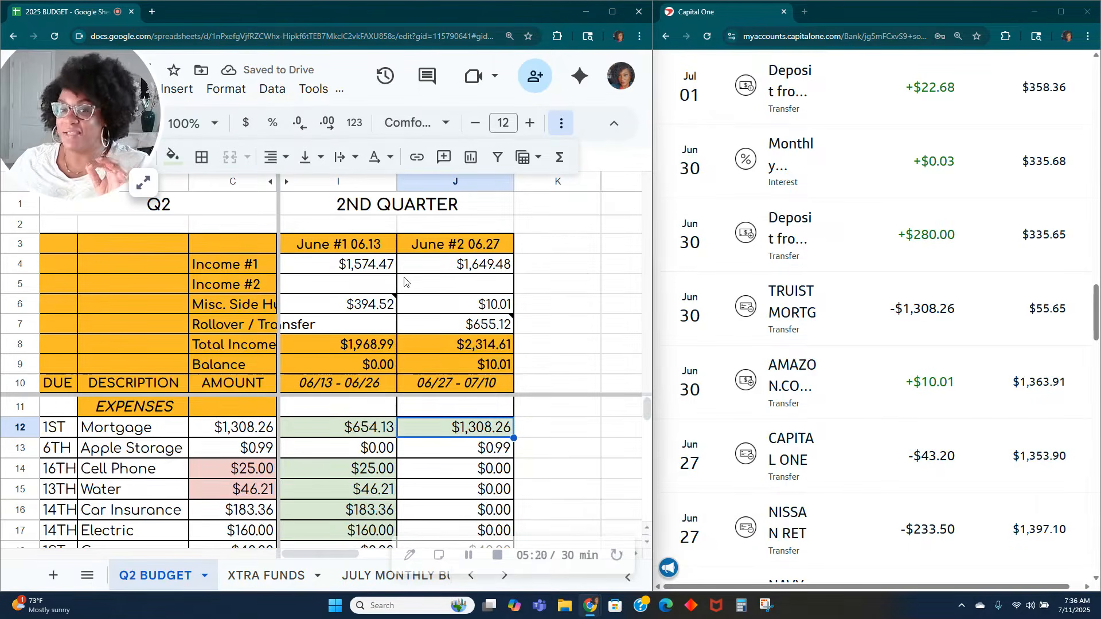
# Step: Set the BUFFER/ROLL amount in row 74 of the June #2 06.27 column to 0
pyautogui.scroll(-15, 573, 470)
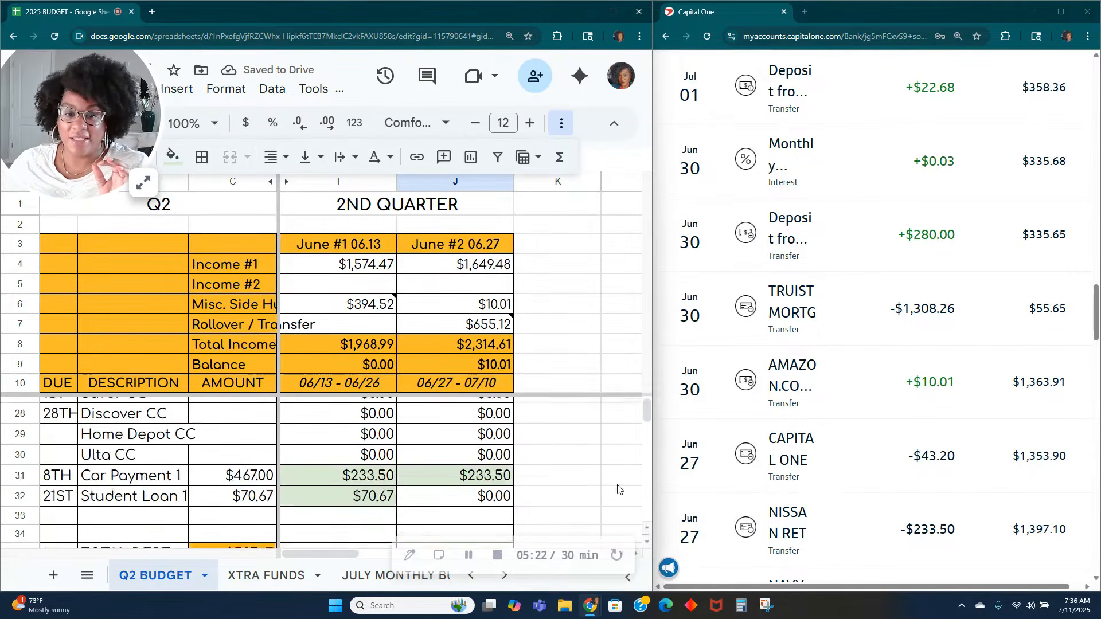
pyautogui.scroll(-5, 596, 484)
pyautogui.scroll(2, 597, 484)
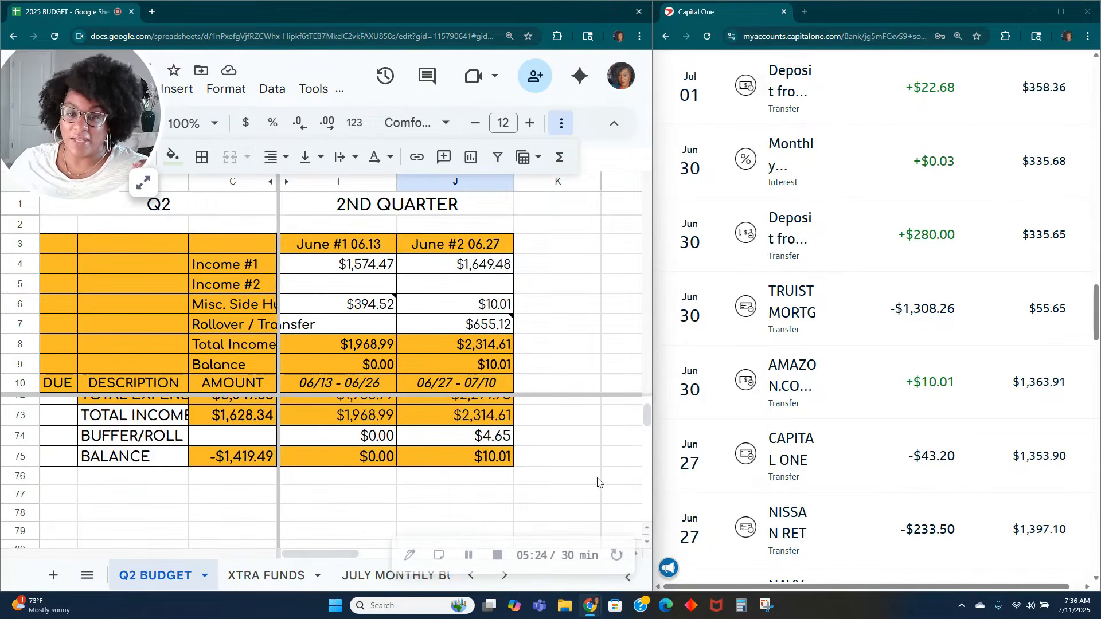
pyautogui.click(488, 493)
pyautogui.write('0')
pyautogui.press('Tab')
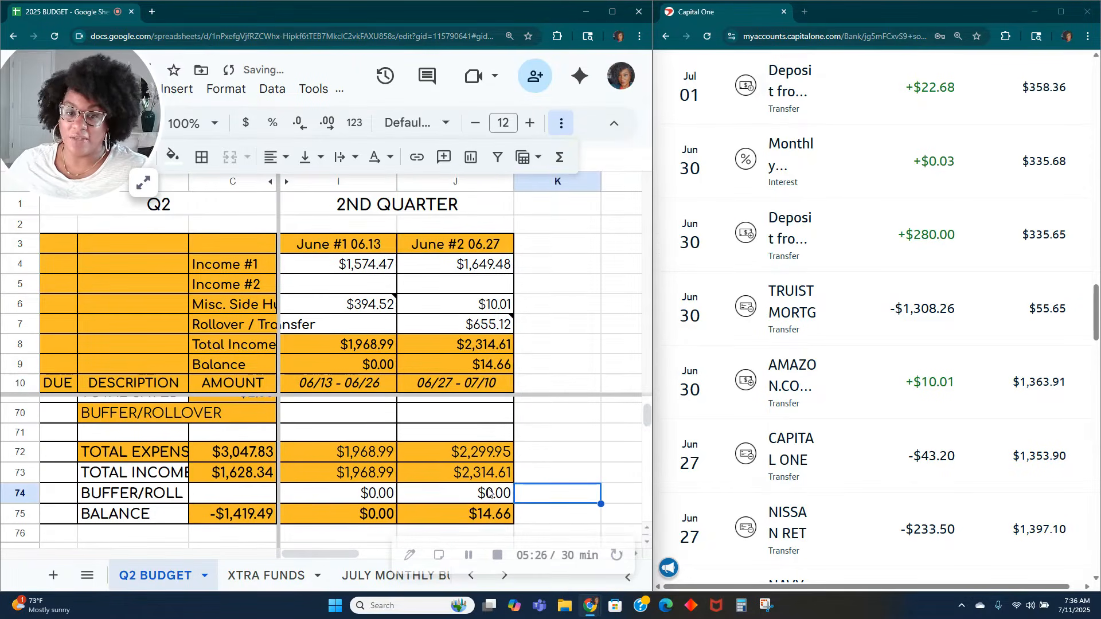
pyautogui.scroll(12, 499, 493)
pyautogui.scroll(7, 510, 494)
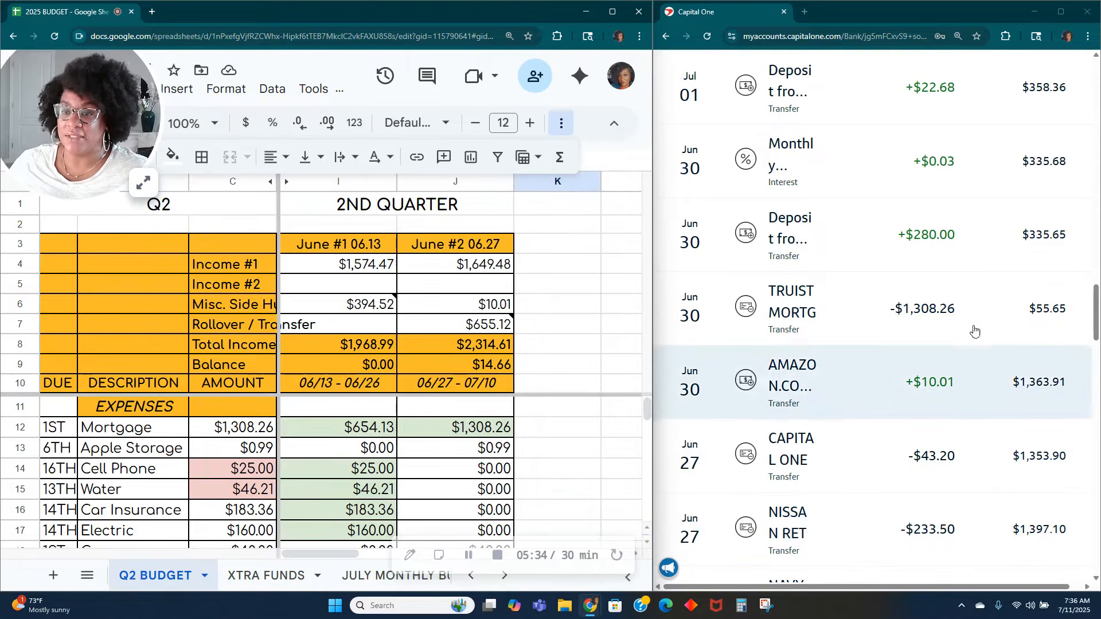
# Step: Add the June 30 monthly interest of .03 to the June #2 Misc. Side Hustle income, making the formula =10.01+.03
pyautogui.scroll(2, 957, 314)
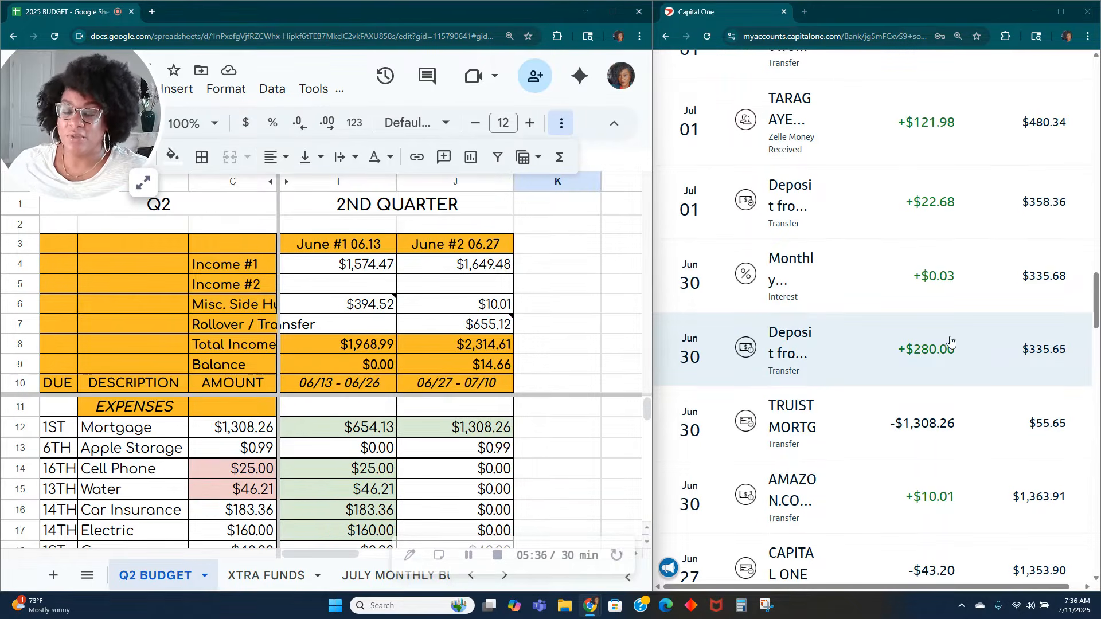
pyautogui.scroll(5, 942, 358)
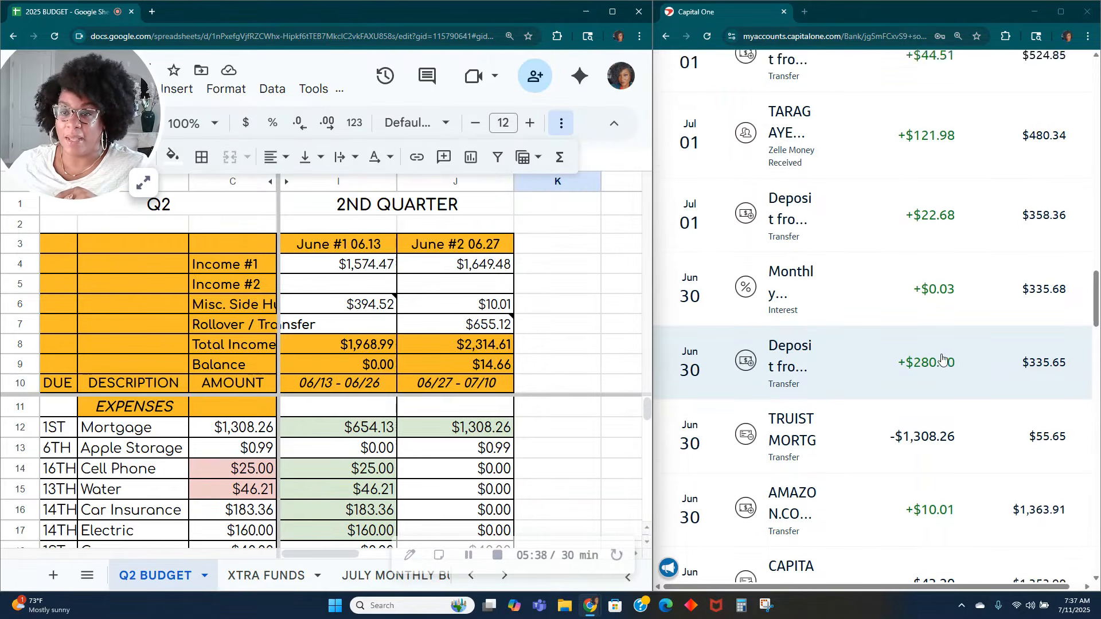
pyautogui.scroll(5, 942, 358)
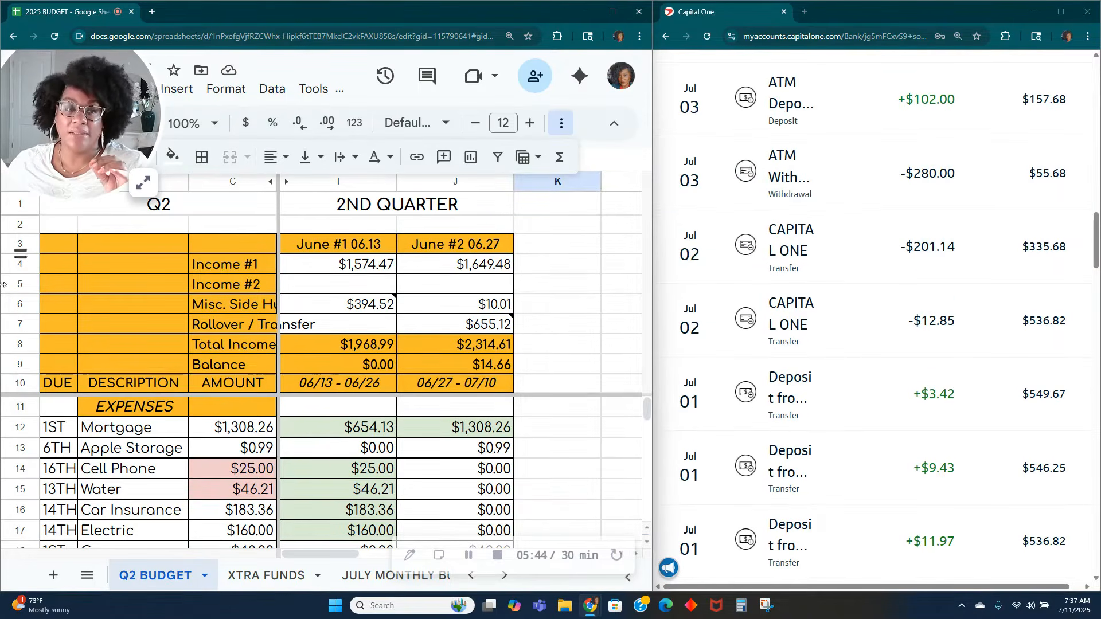
pyautogui.click(144, 184)
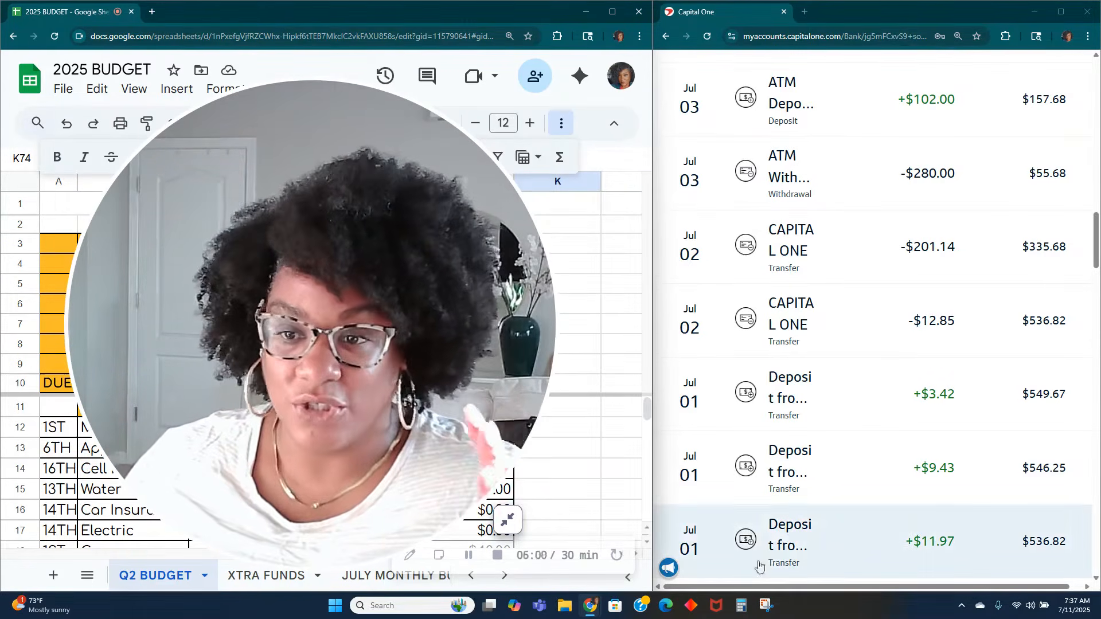
pyautogui.scroll(-6, 813, 516)
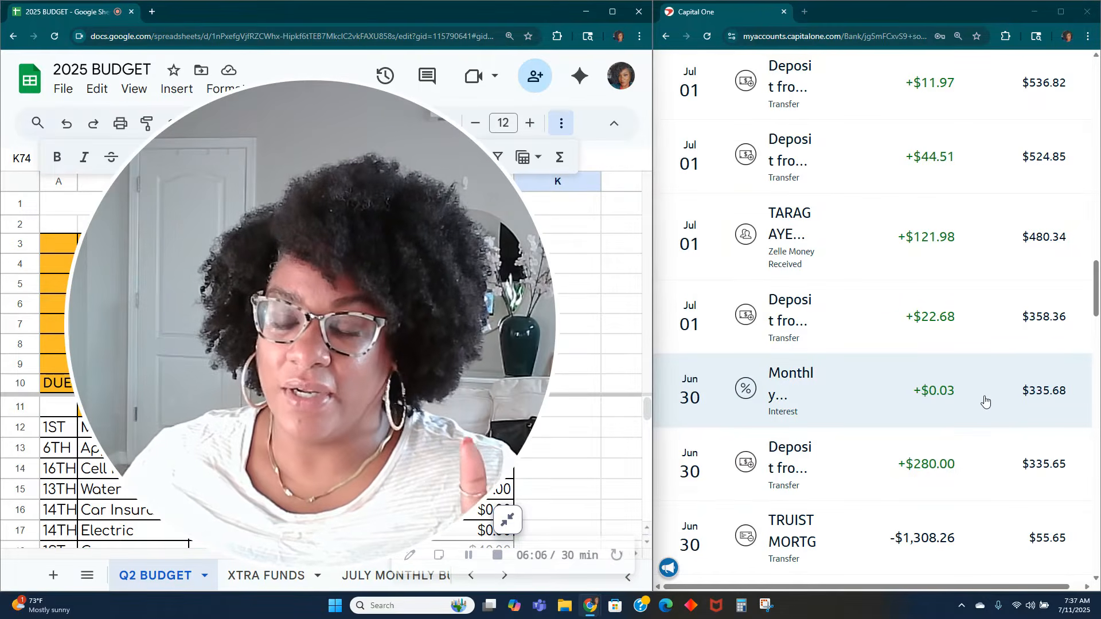
pyautogui.click(508, 520)
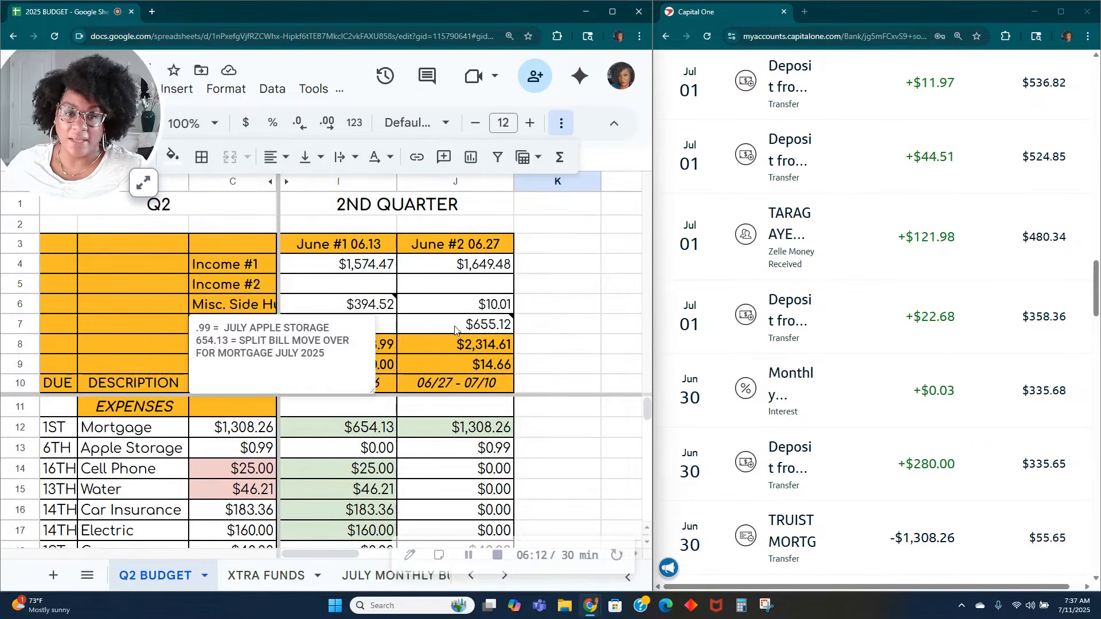
pyautogui.doubleClick(464, 307)
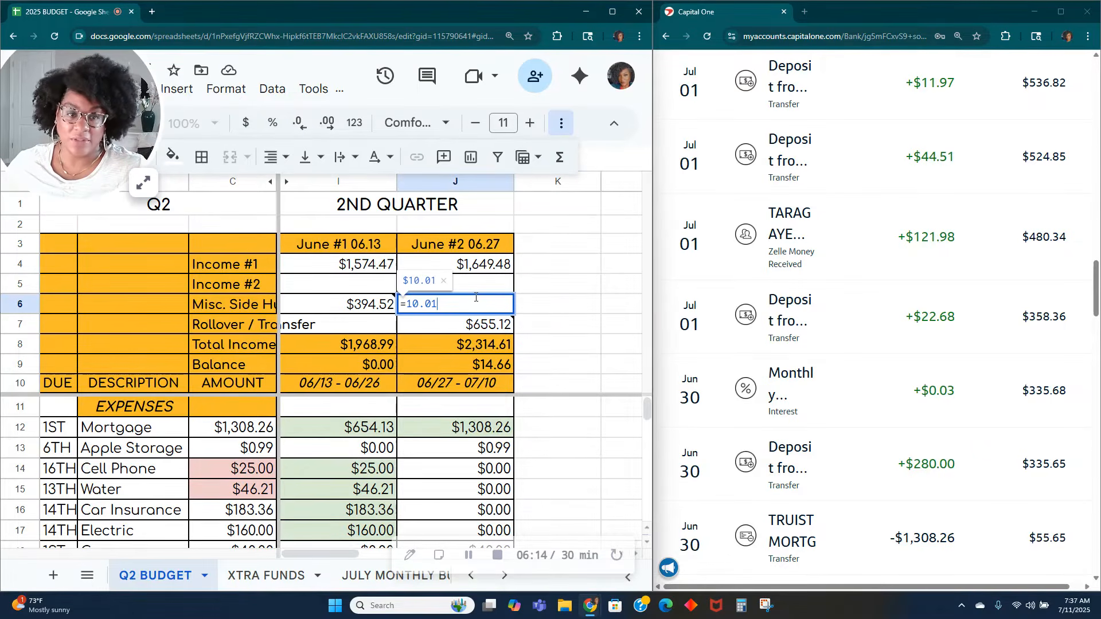
pyautogui.write('+.03')
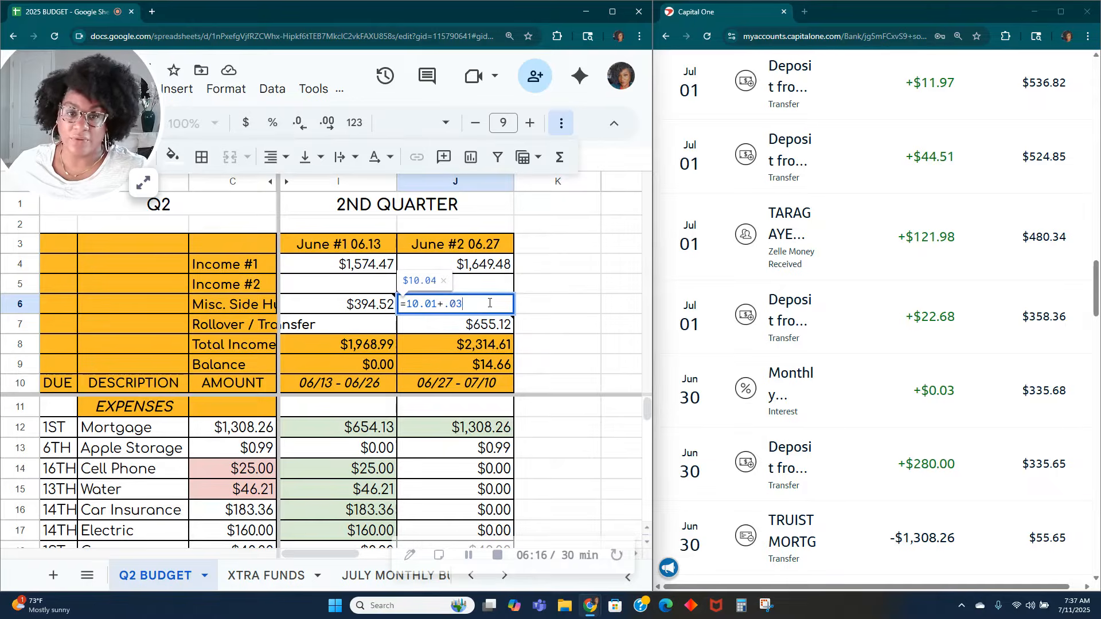
pyautogui.press('Tab')
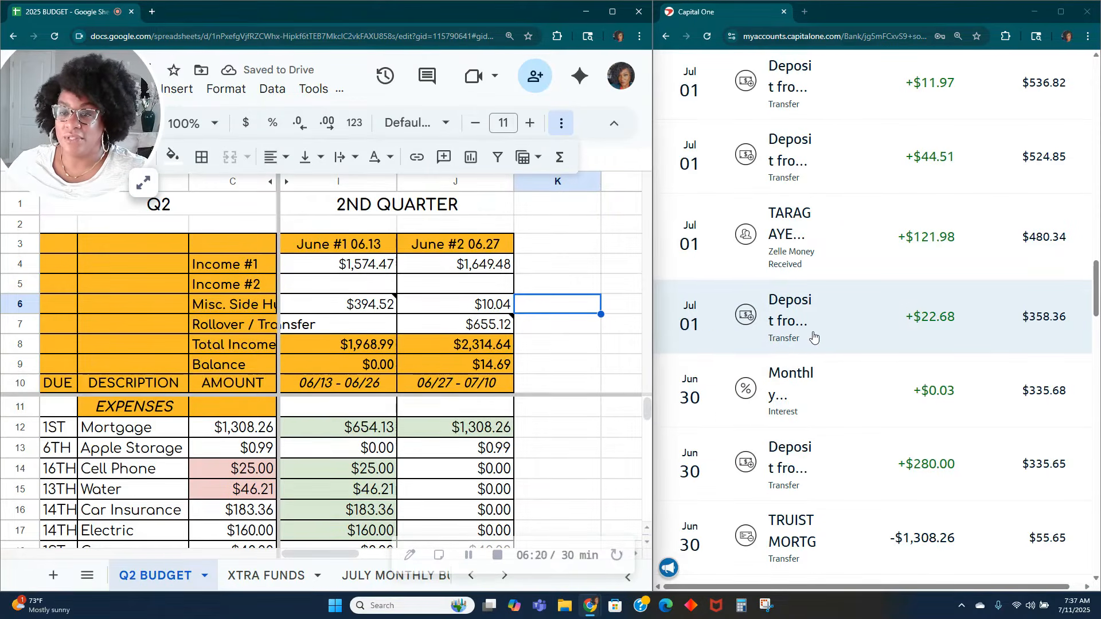
# Step: Check the statement details of the July 1 deposit of $22.68 and review the other July 1 and July 2 bank transactions
pyautogui.click(813, 336)
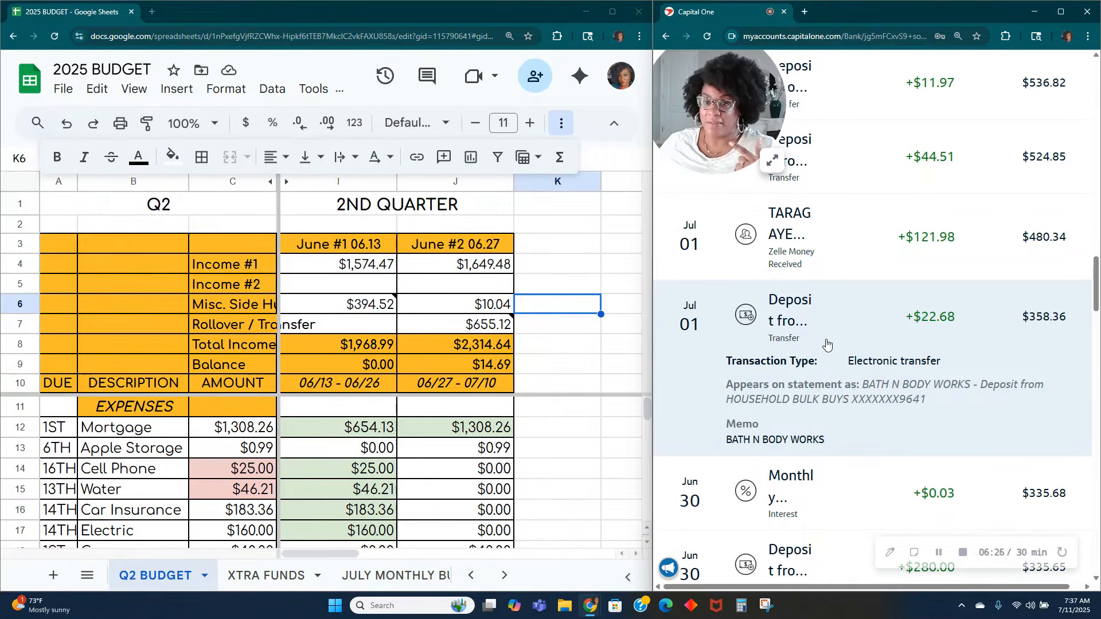
pyautogui.click(828, 343)
pyautogui.scroll(1, 826, 338)
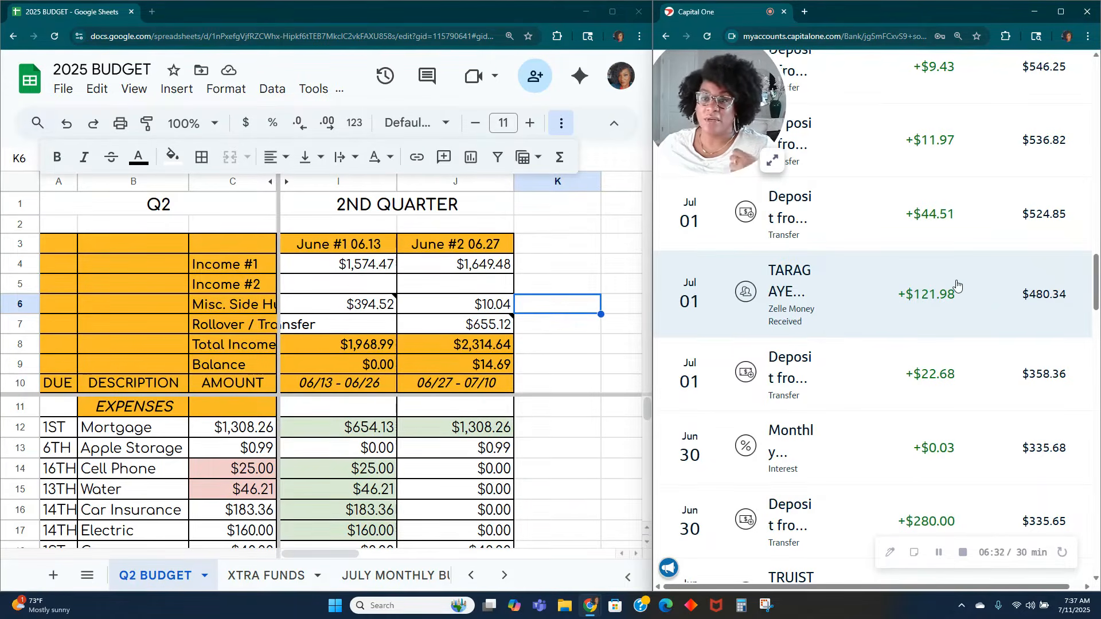
pyautogui.scroll(2, 937, 308)
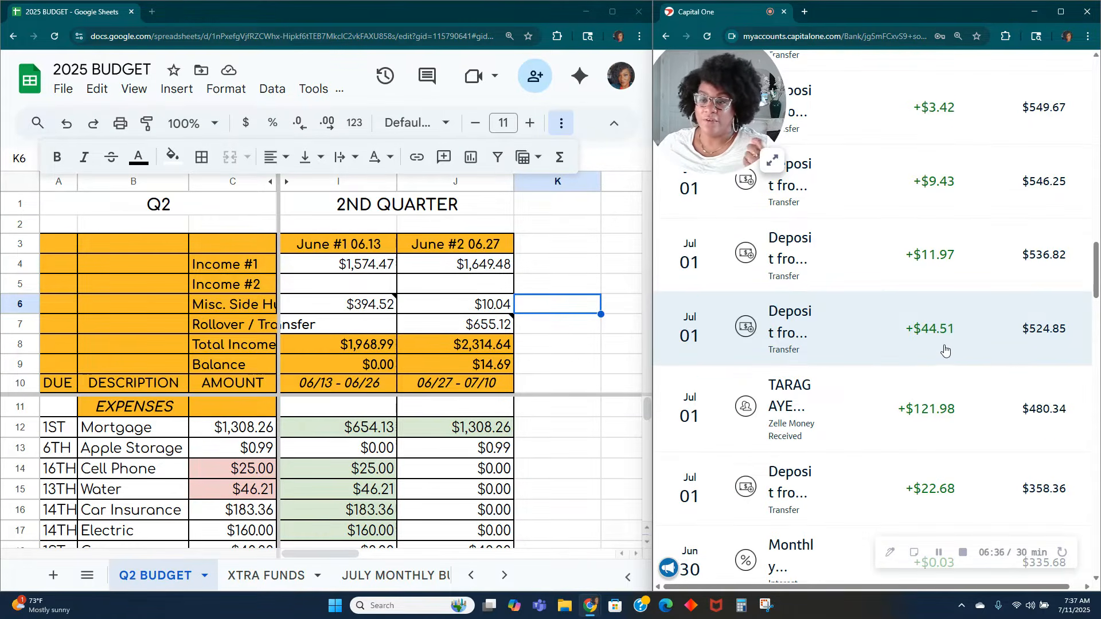
pyautogui.scroll(1, 883, 329)
pyautogui.scroll(2, 882, 326)
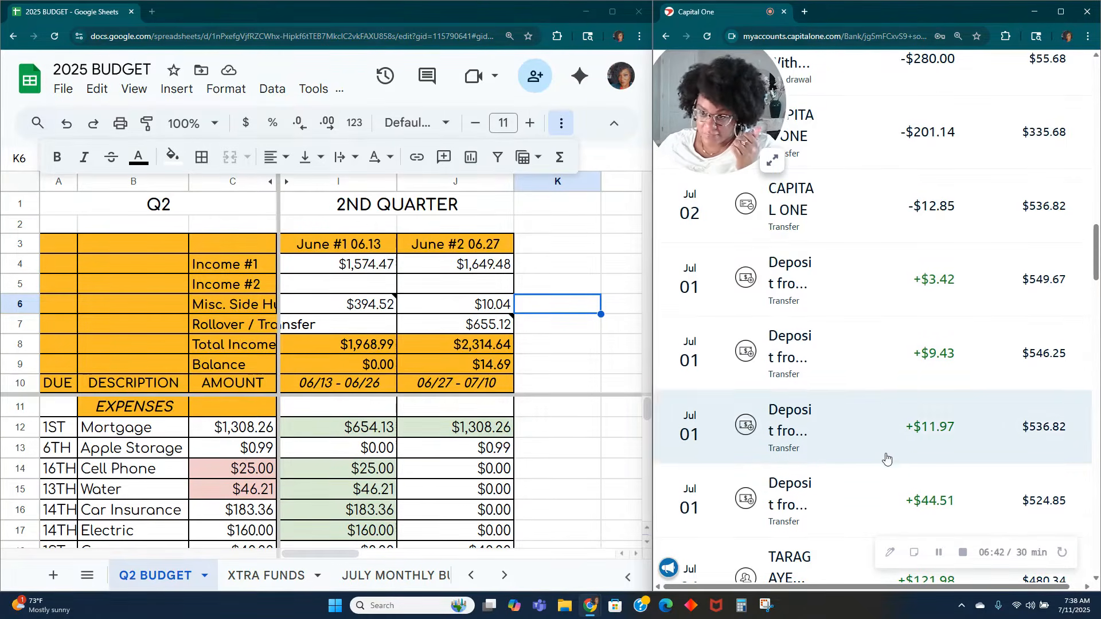
pyautogui.scroll(-3, 893, 461)
pyautogui.scroll(-2, 892, 461)
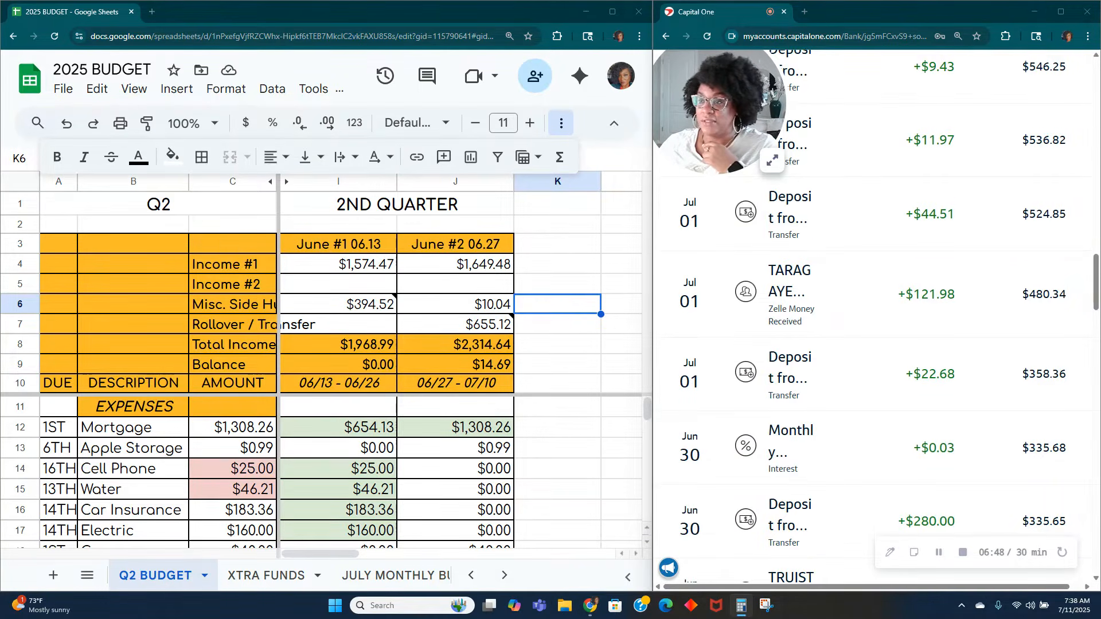
# Step: In Calculator, add up the July 1 incoming amounts: 22.68, 121.98, 44.51, 11.97, 9.43 and 3.42
pyautogui.moveTo(191, 231); pyautogui.dragTo(331, 145)
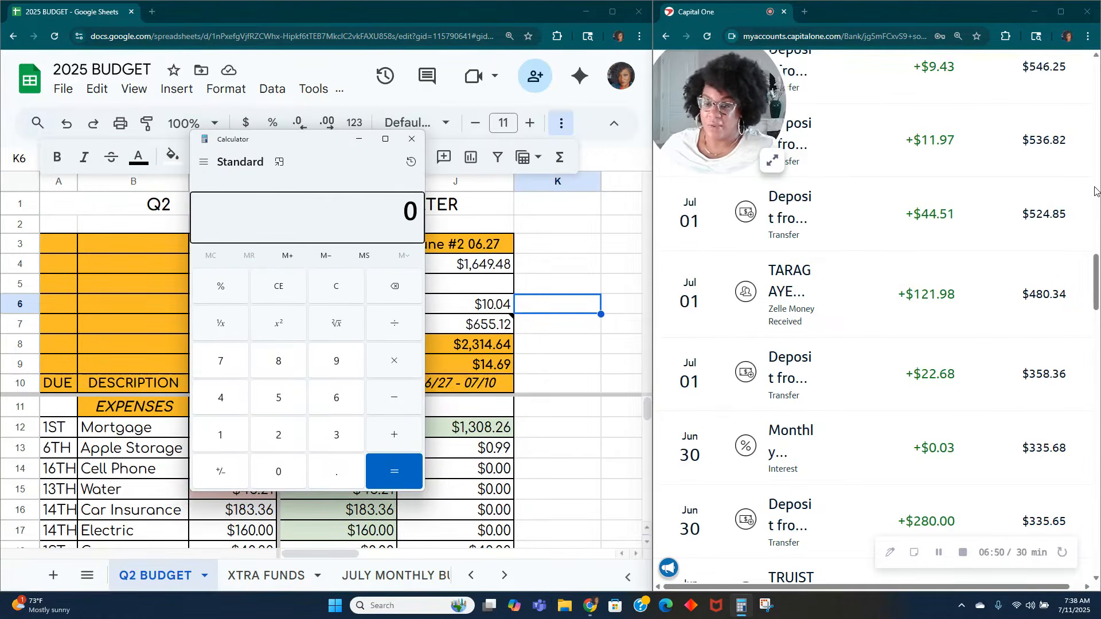
pyautogui.write('22.68')
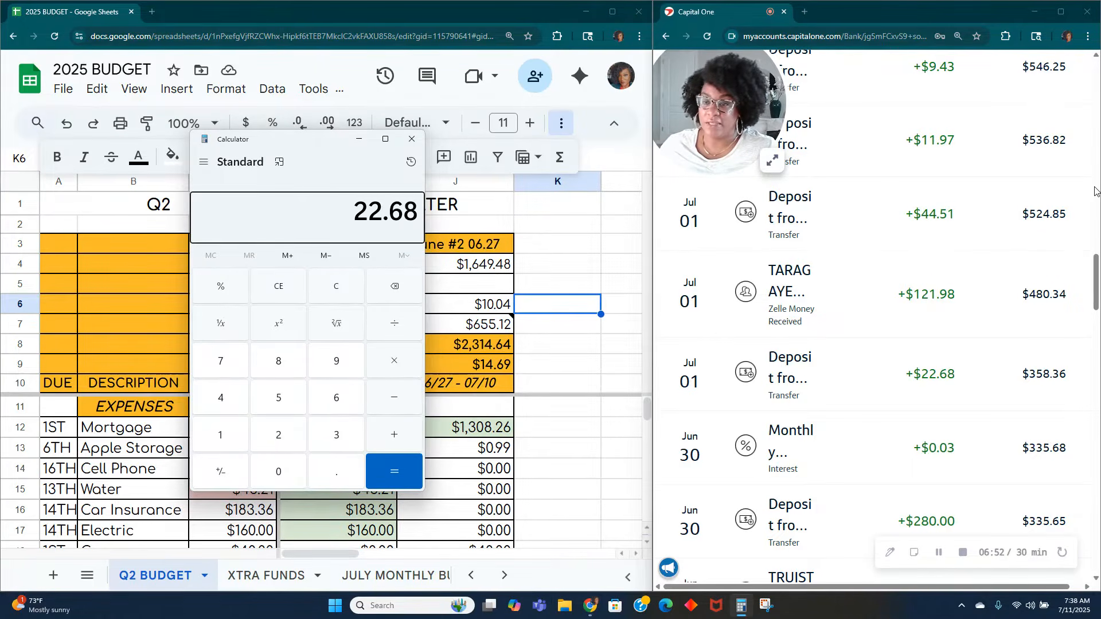
pyautogui.write('+121.98+4.51')
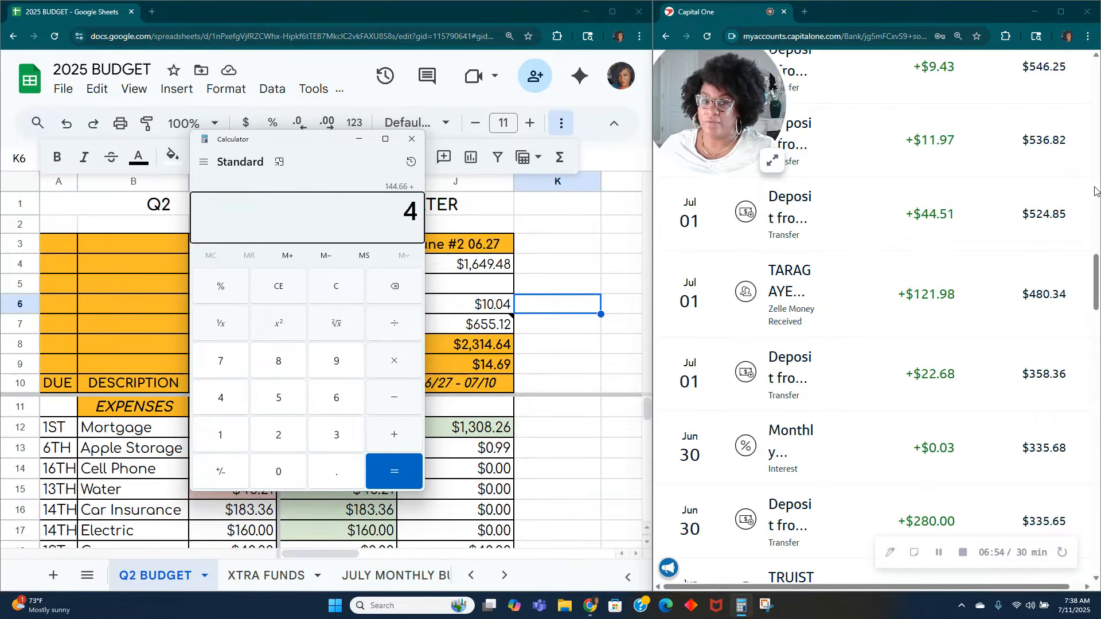
pyautogui.press('BackSpace')
pyautogui.press('BackSpace')
pyautogui.press('BackSpace')
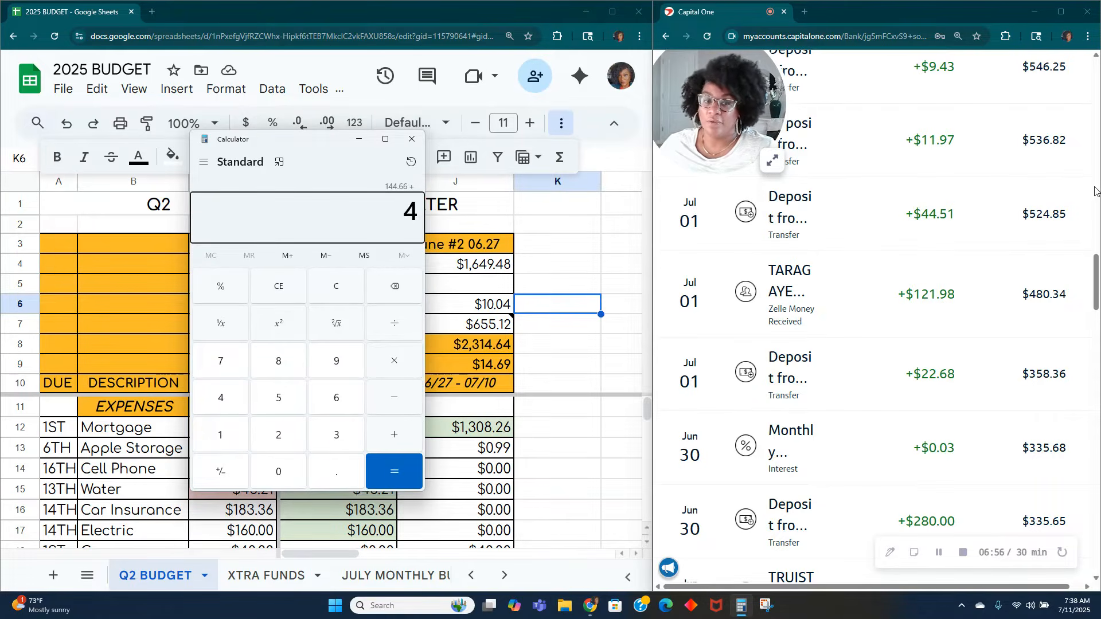
pyautogui.write('4.51+11.')
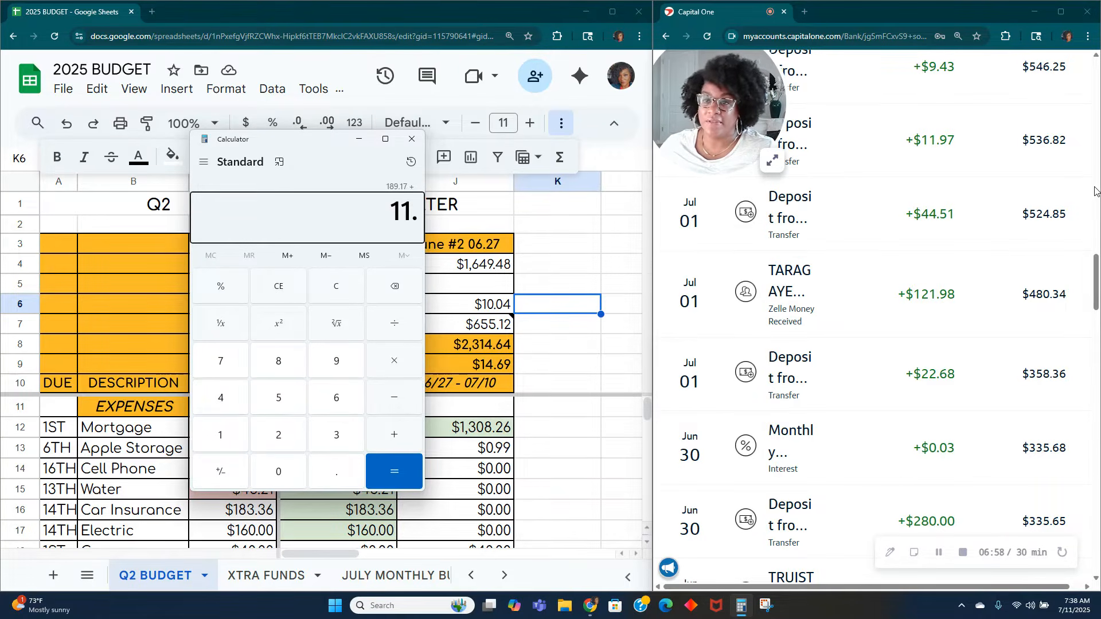
pyautogui.write('97')
pyautogui.scroll(3, 1051, 207)
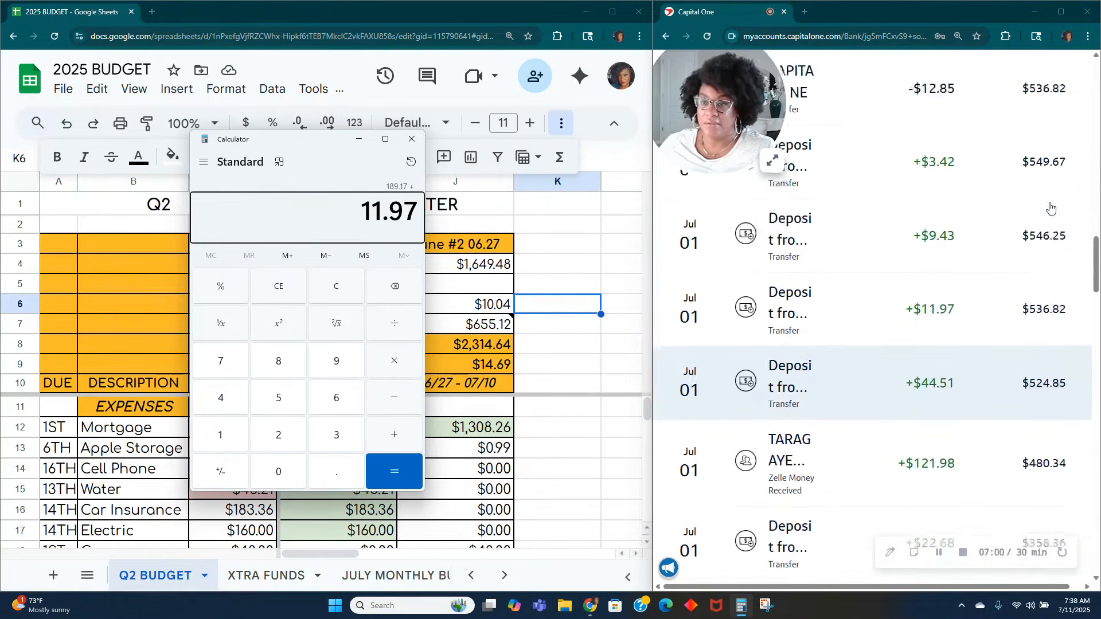
pyautogui.scroll(2, 1050, 207)
pyautogui.write('+')
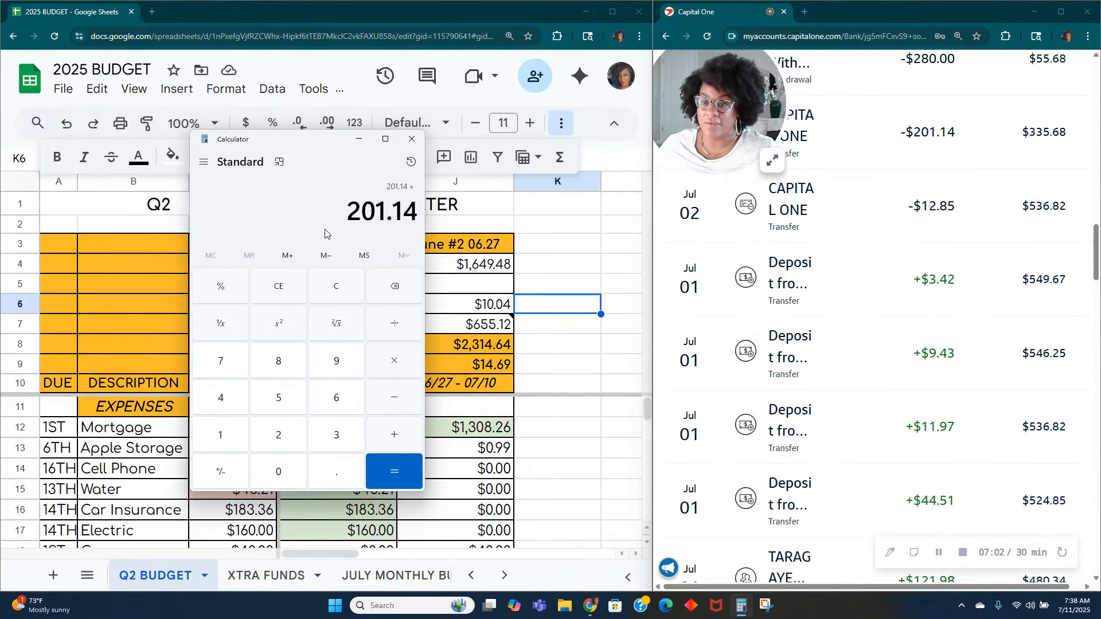
pyautogui.write('9')
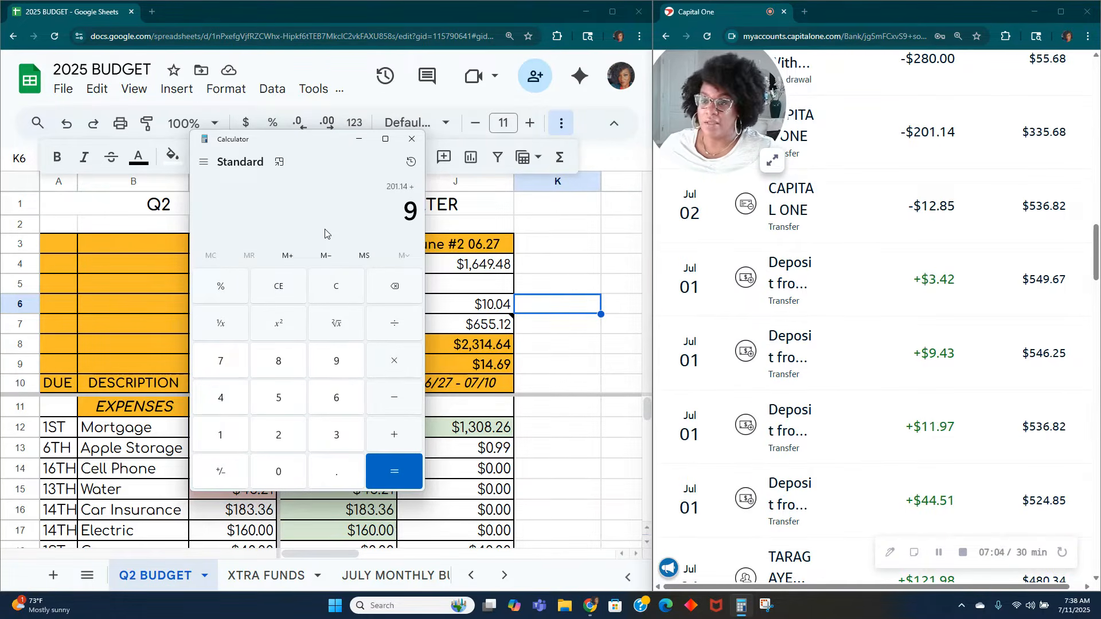
pyautogui.write('.43+3.42')
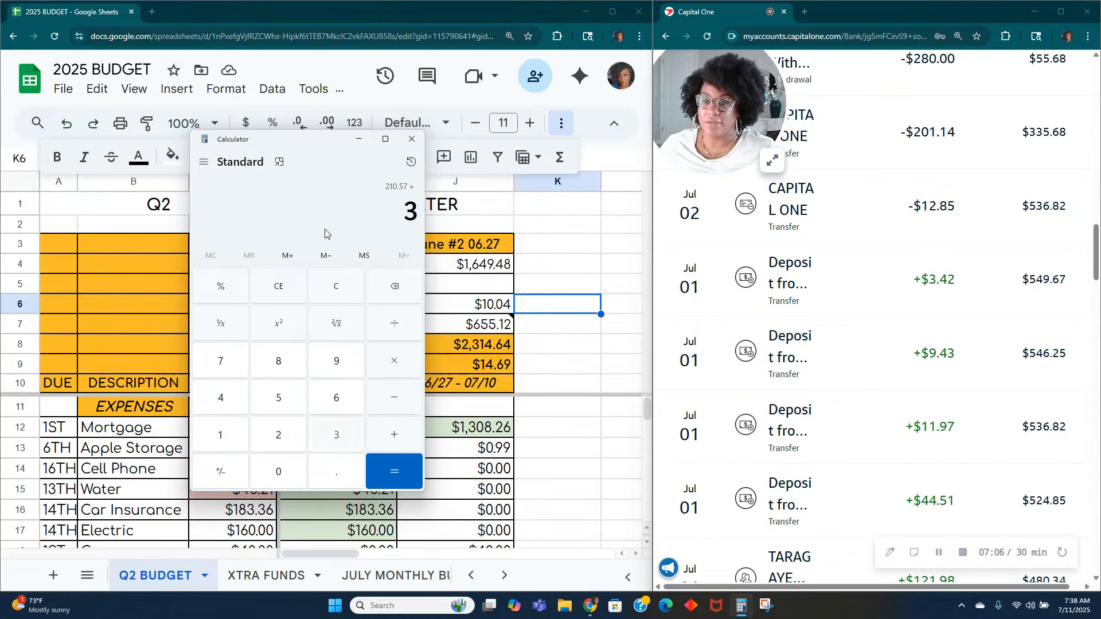
pyautogui.press('Return')
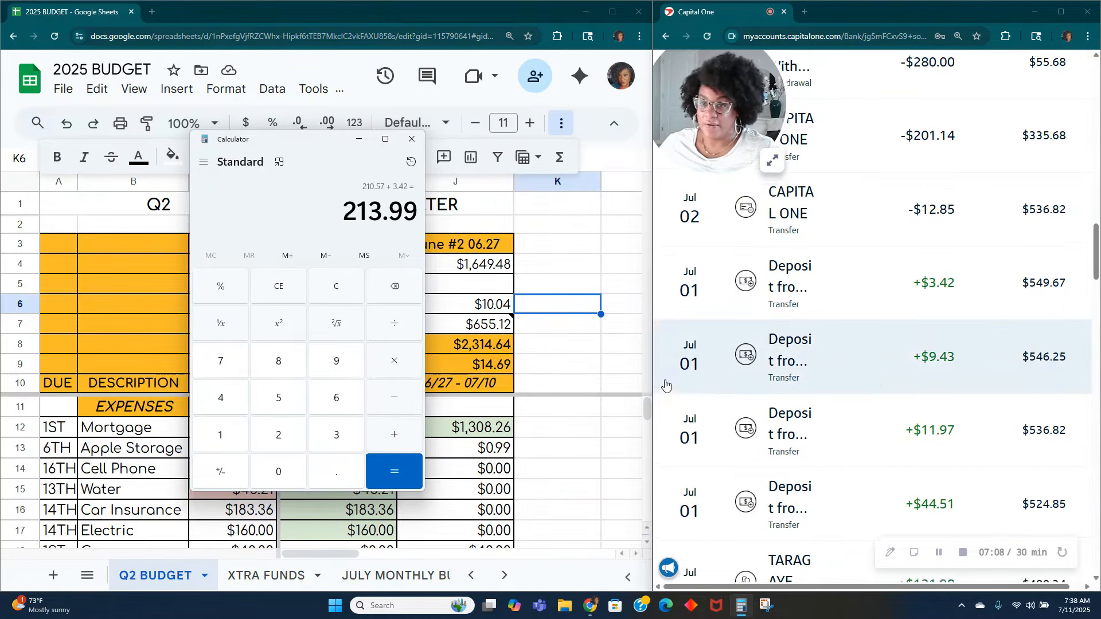
# Step: Subtract the July 2 Capital One transfer of 12.85 from the deposit total
pyautogui.scroll(1, 826, 349)
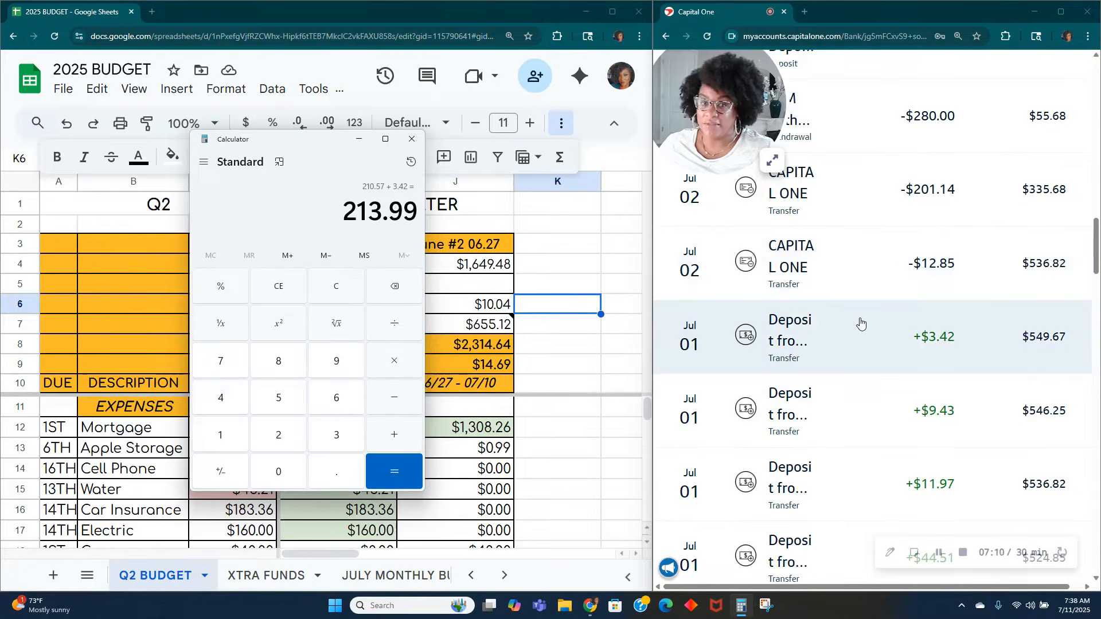
pyautogui.scroll(2, 842, 315)
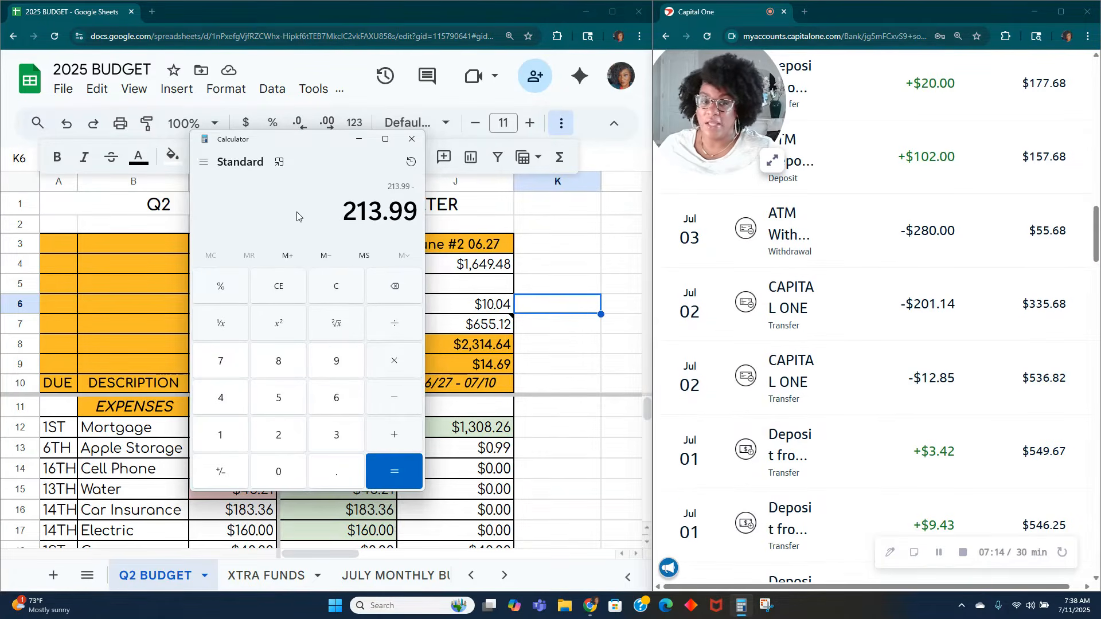
pyautogui.write('12.85')
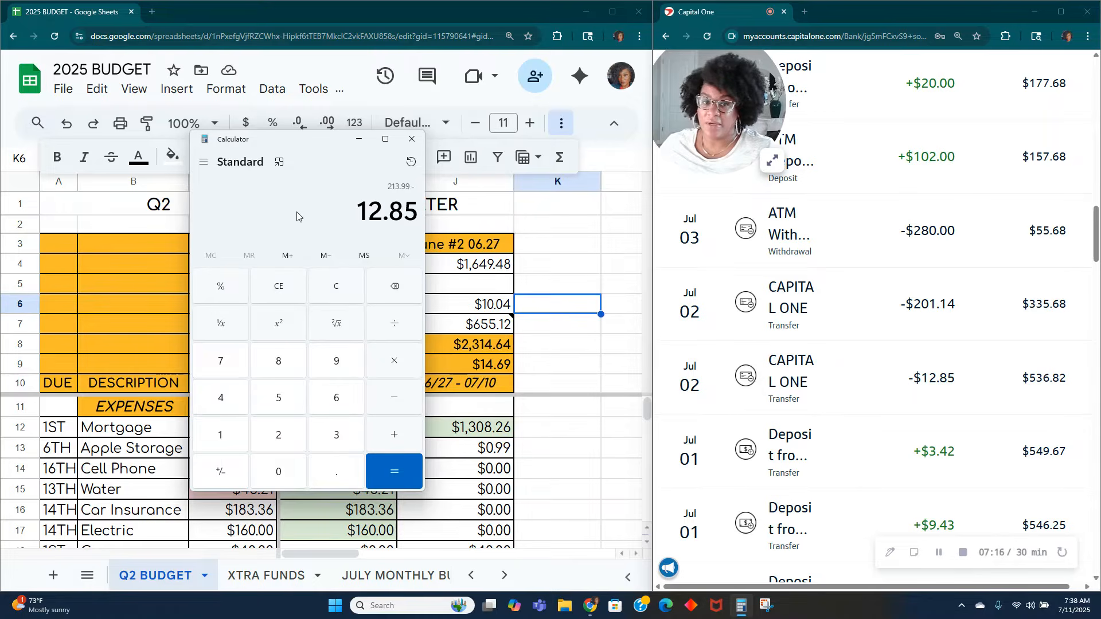
pyautogui.press('Return')
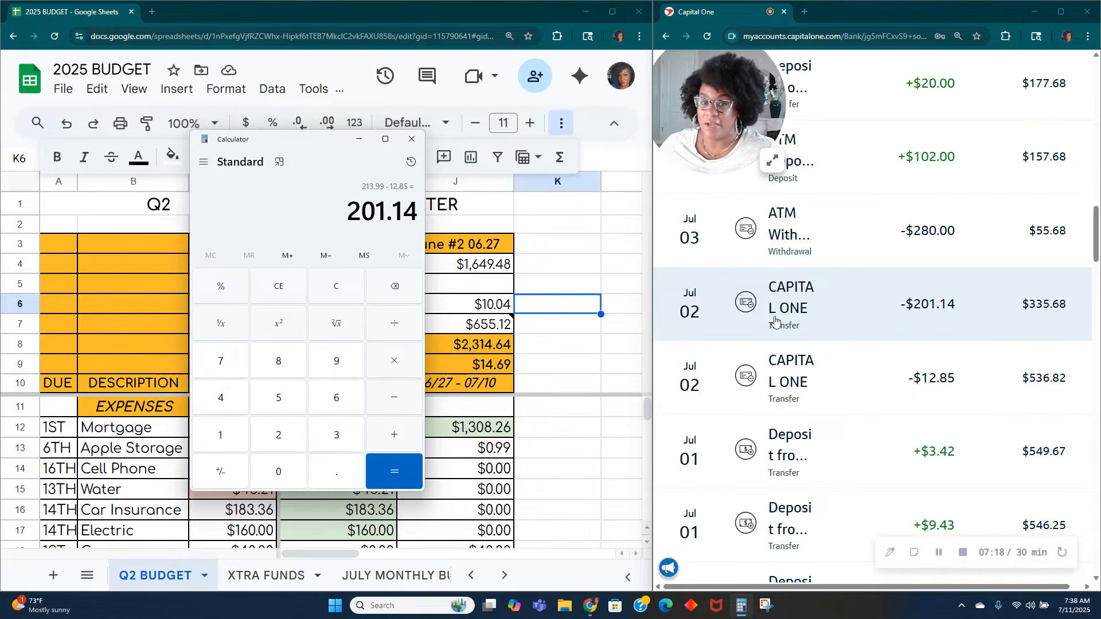
# Step: Subtract the July 2 Capital One transfer of 201.14 from the remaining deposit total and minimize Calculator
pyautogui.write('201.14')
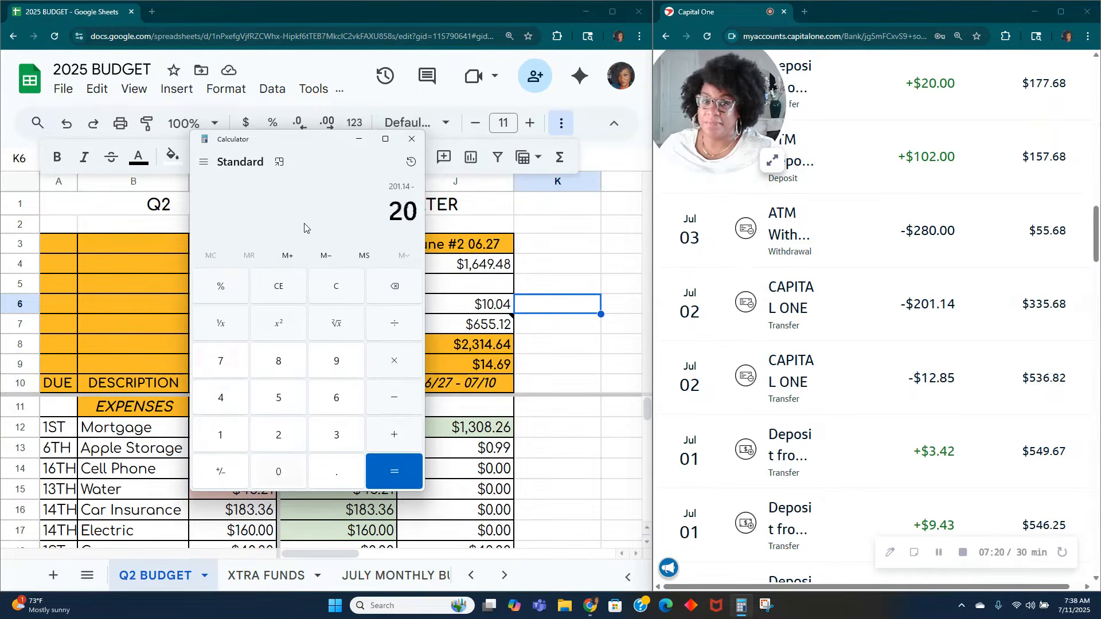
pyautogui.press('Return')
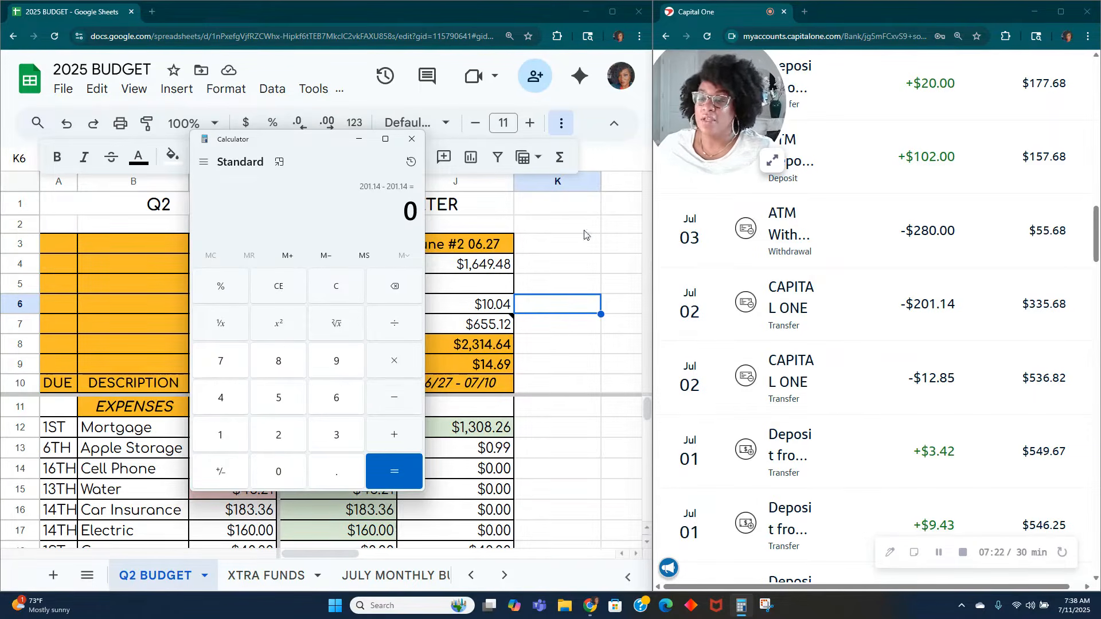
pyautogui.click(357, 145)
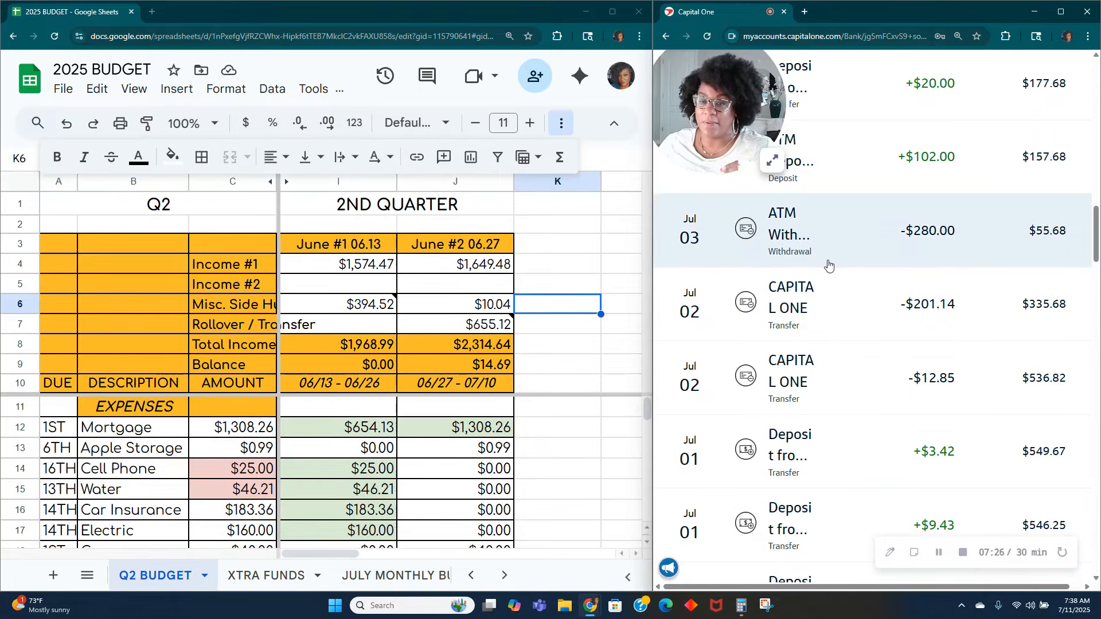
# Step: Review the July 1 to July 10 bank transactions and check the statement details of the July 4 deposit of $20.00
pyautogui.scroll(-9, 846, 263)
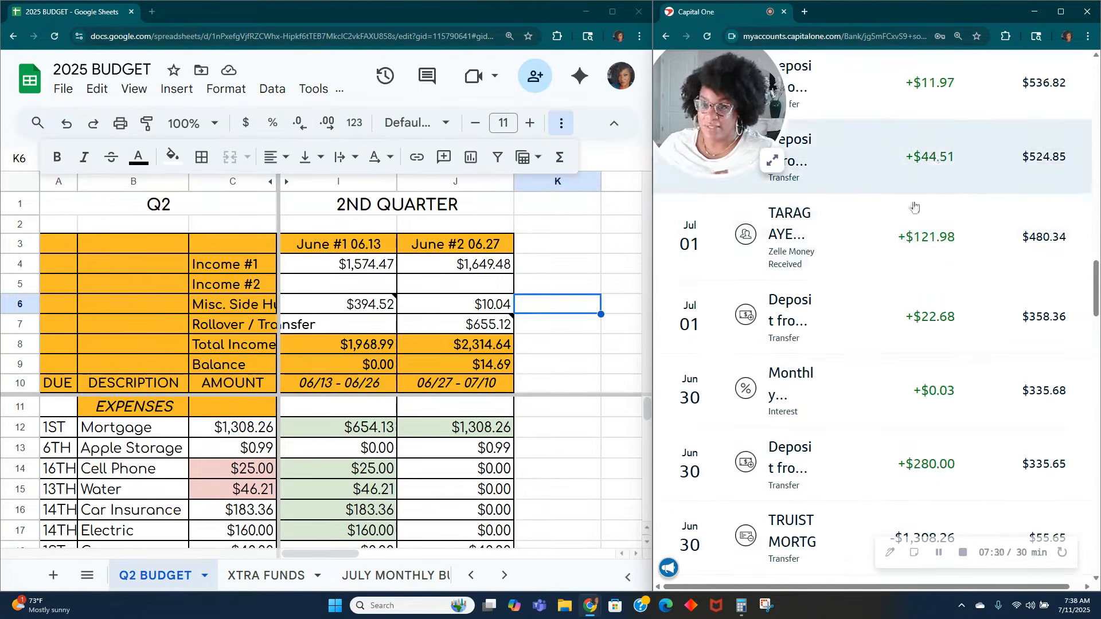
pyautogui.scroll(5, 925, 218)
pyautogui.scroll(3, 925, 218)
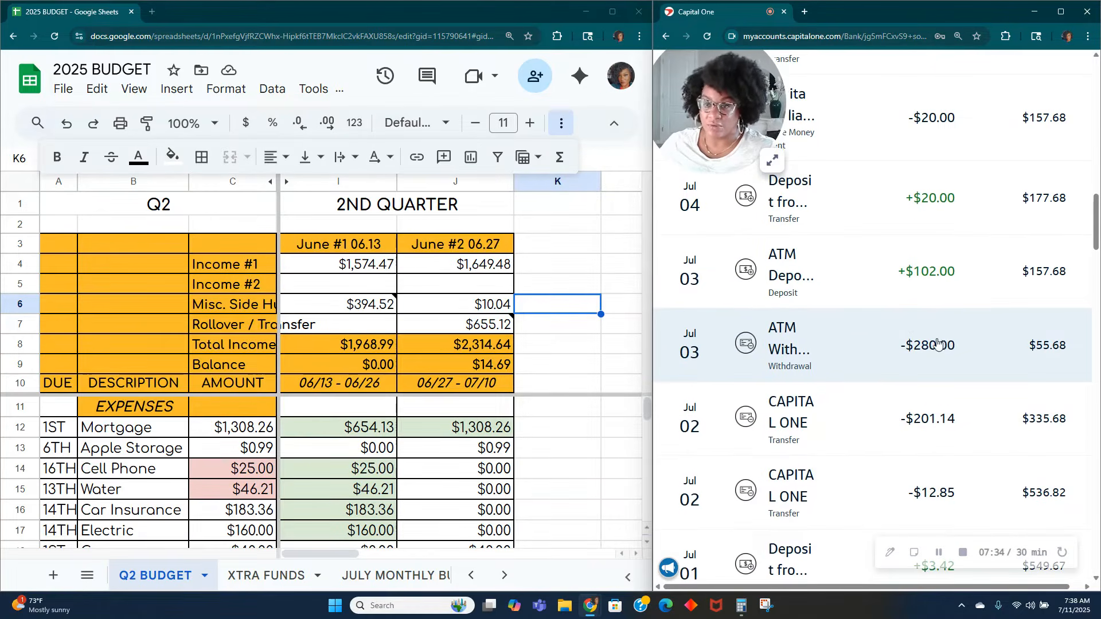
pyautogui.scroll(3, 940, 344)
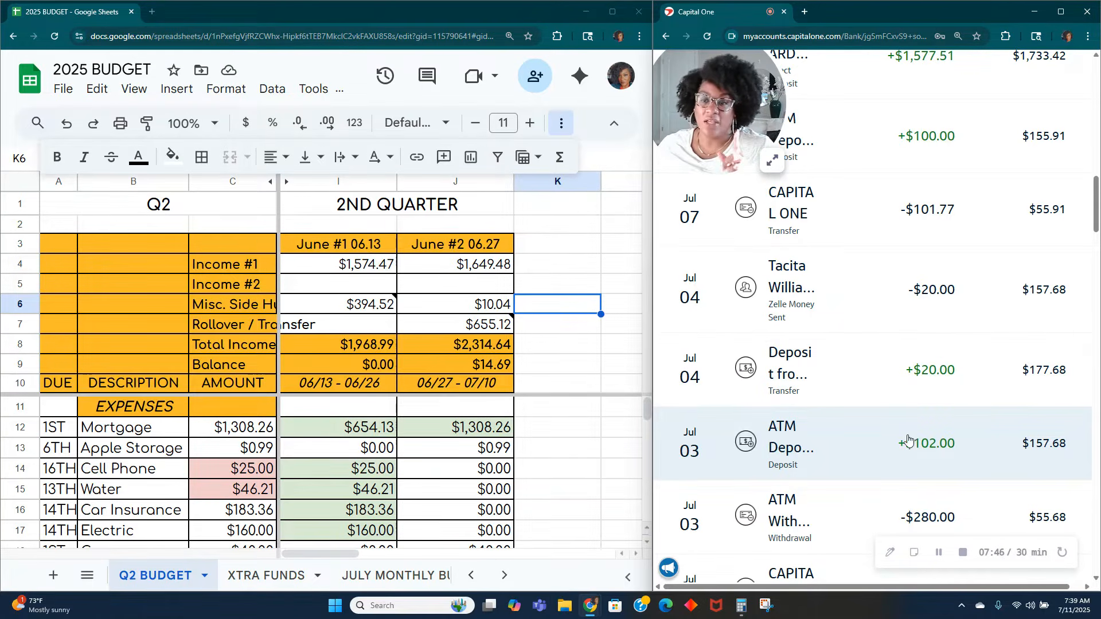
pyautogui.scroll(7, 917, 443)
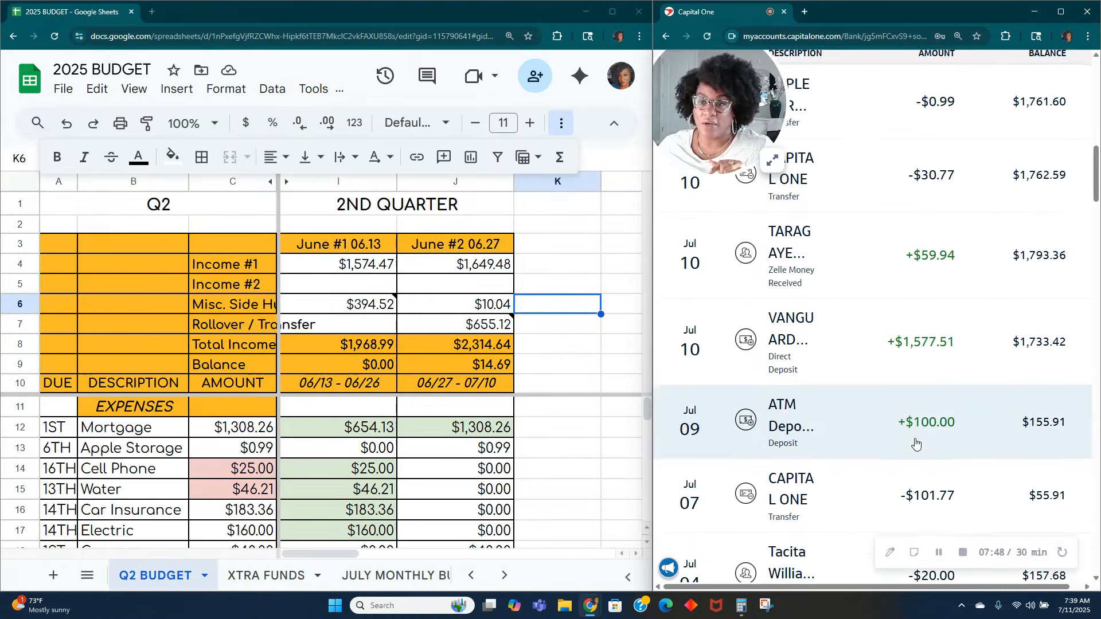
pyautogui.scroll(-7, 915, 443)
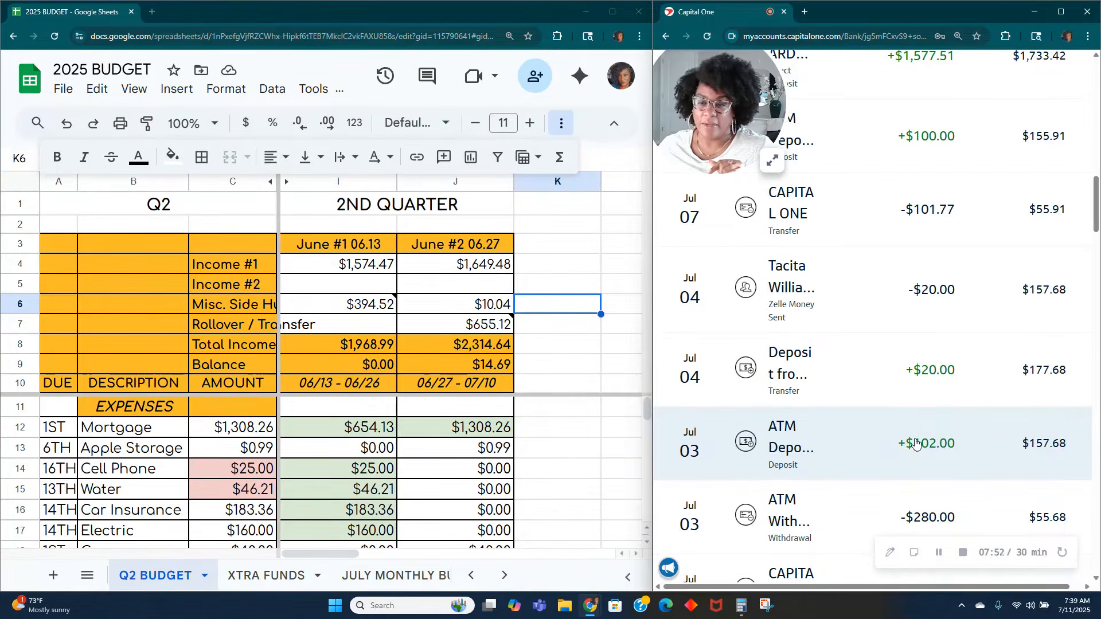
pyautogui.click(857, 384)
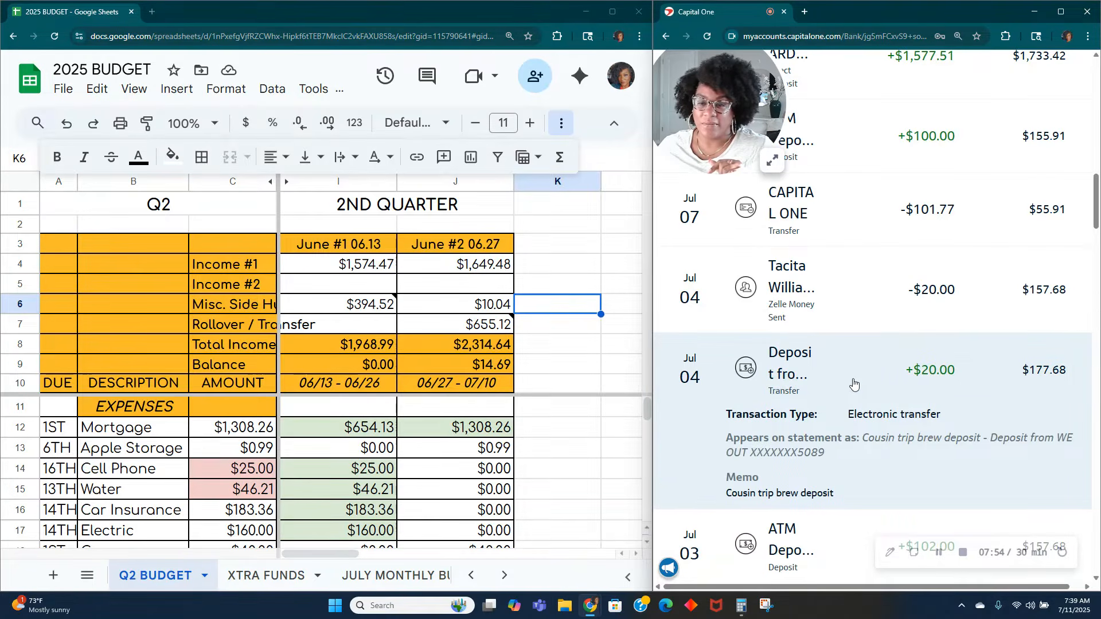
pyautogui.click(853, 383)
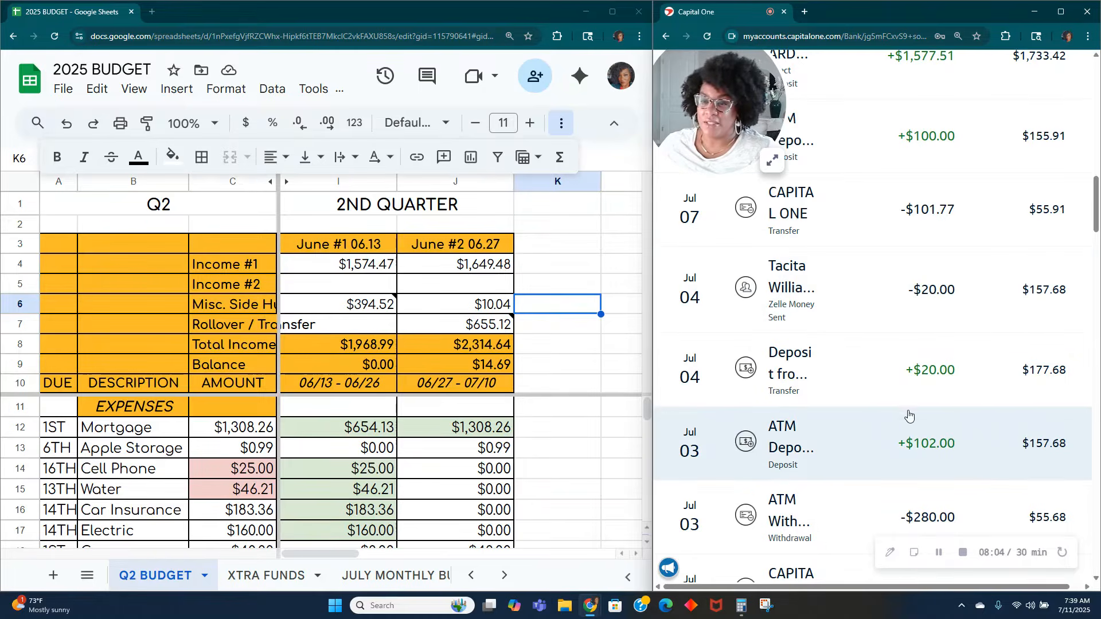
# Step: Check the details of the July 3 ATM deposit of $102.00 and compare it with the Capital One transfer of July 7
pyautogui.click(782, 463)
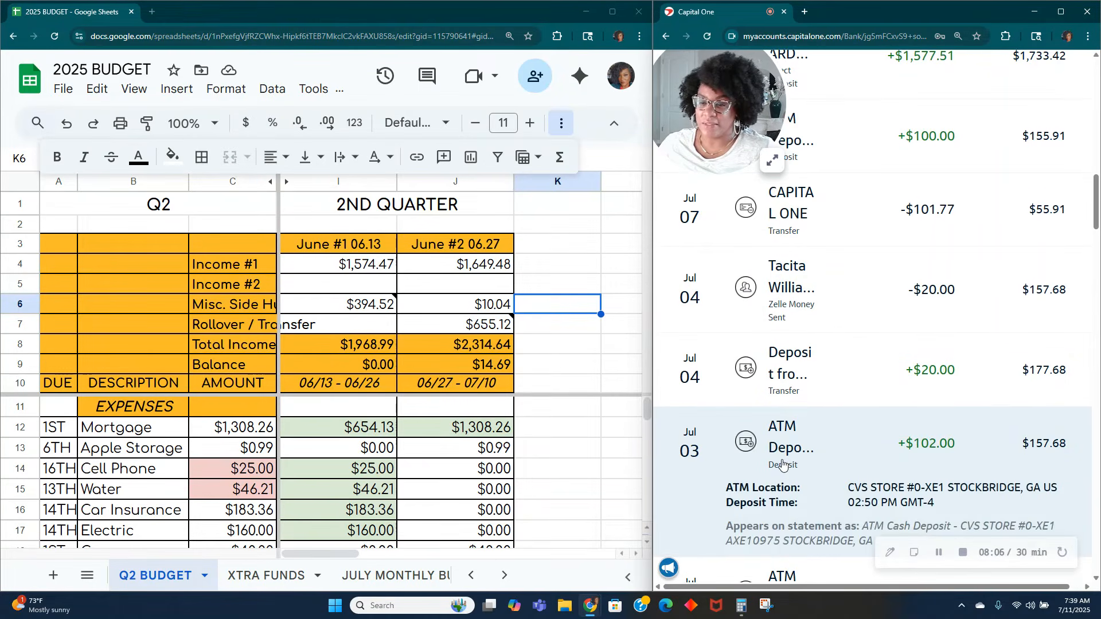
pyautogui.scroll(-2, 782, 463)
pyautogui.click(783, 391)
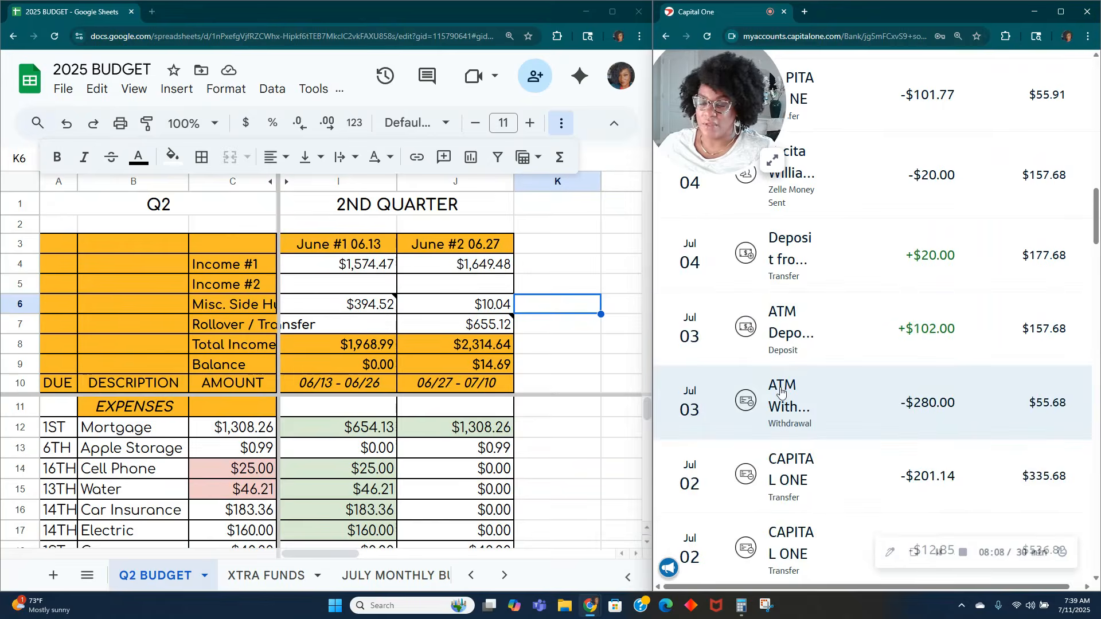
pyautogui.scroll(2, 781, 404)
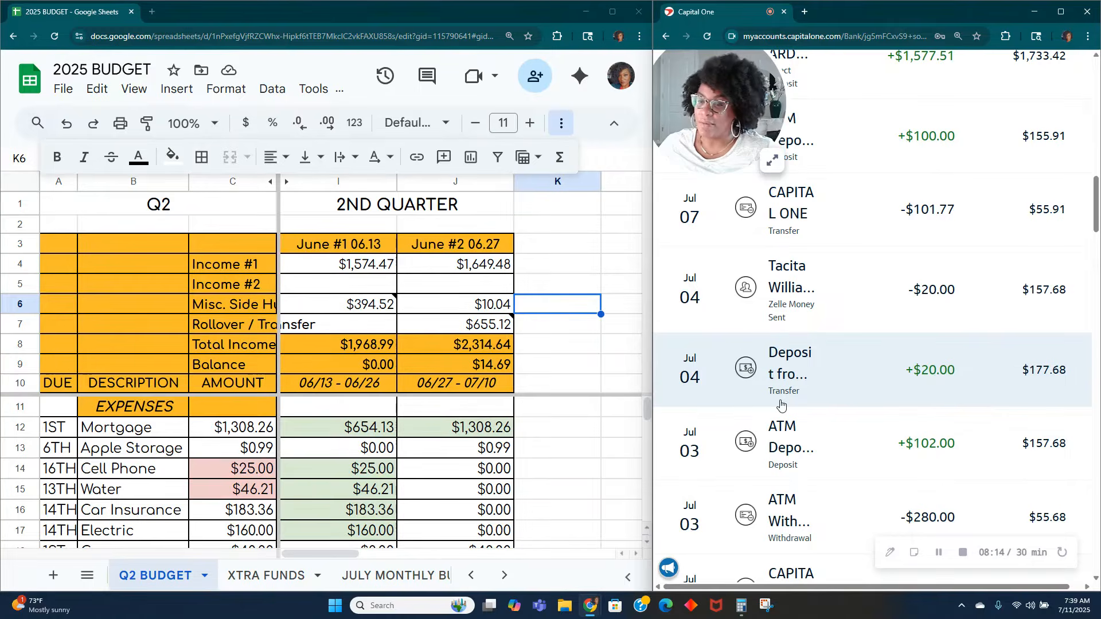
pyautogui.scroll(7, 781, 404)
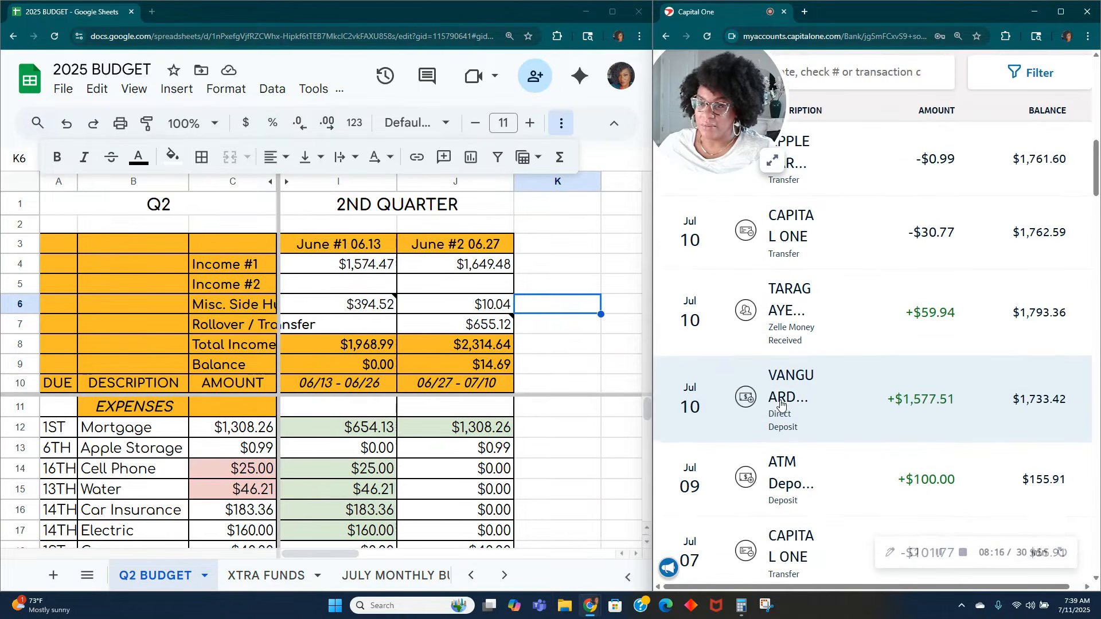
pyautogui.scroll(-5, 780, 404)
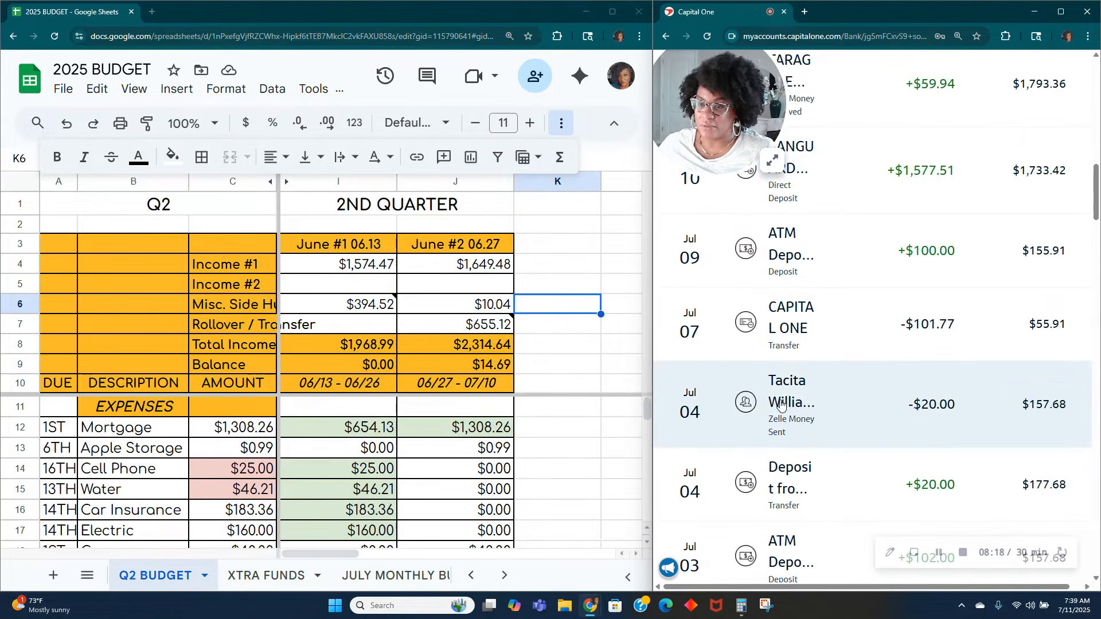
pyautogui.scroll(-2, 780, 403)
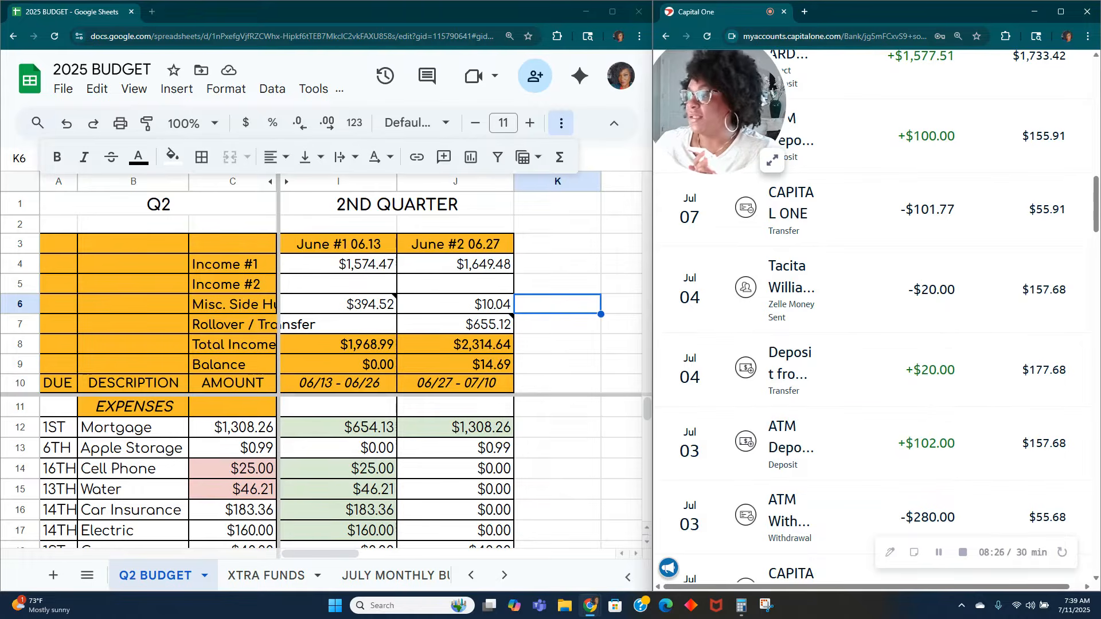
# Step: In Calculator, subtract the July 7 Capital One transfer of 101.77 from the 102 ATM deposit, then clear the result
pyautogui.click(741, 605)
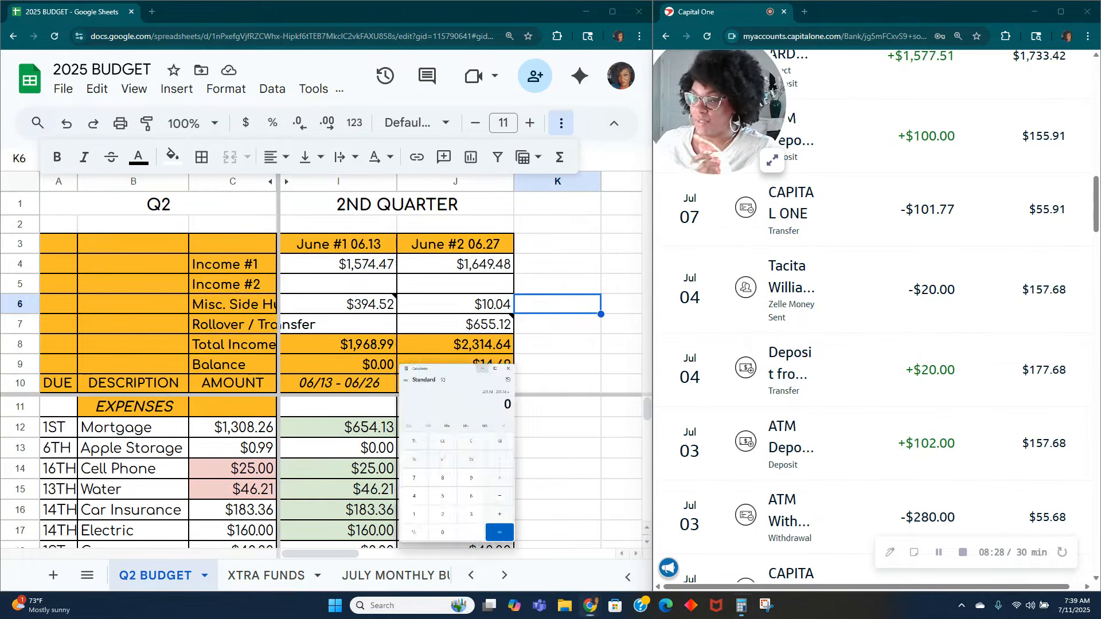
pyautogui.write('102 - ')
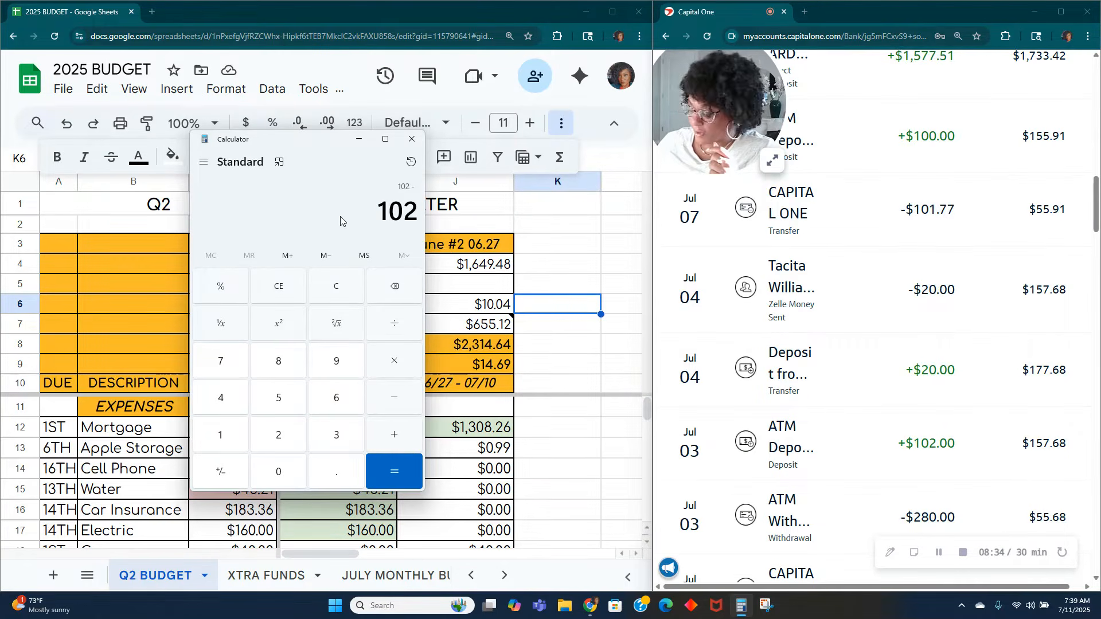
pyautogui.write('101.77')
pyautogui.press('Return')
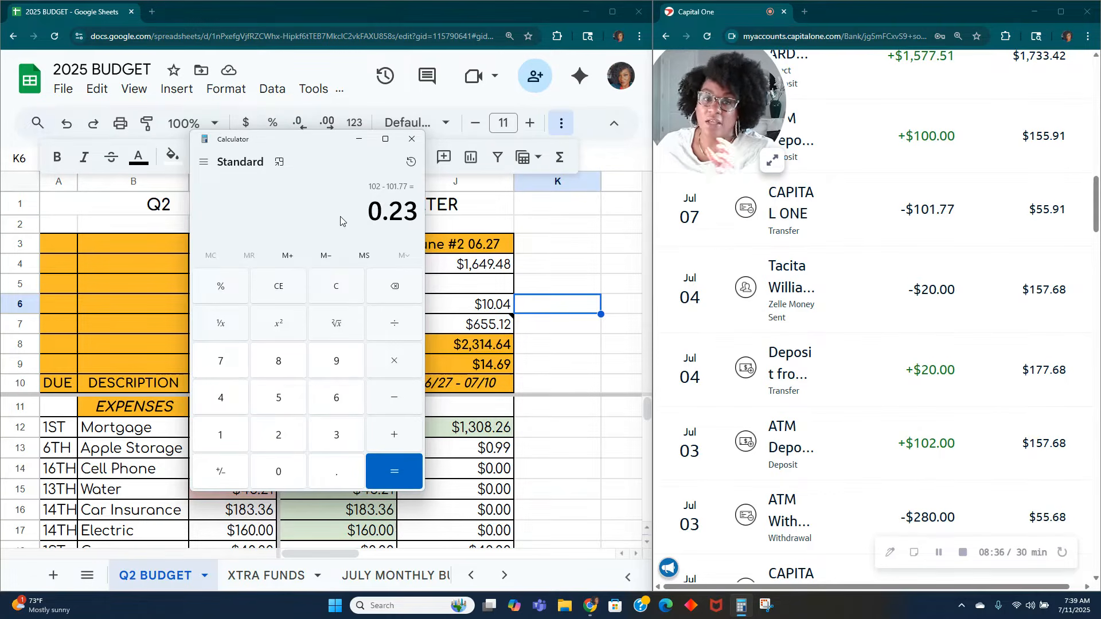
pyautogui.click(340, 295)
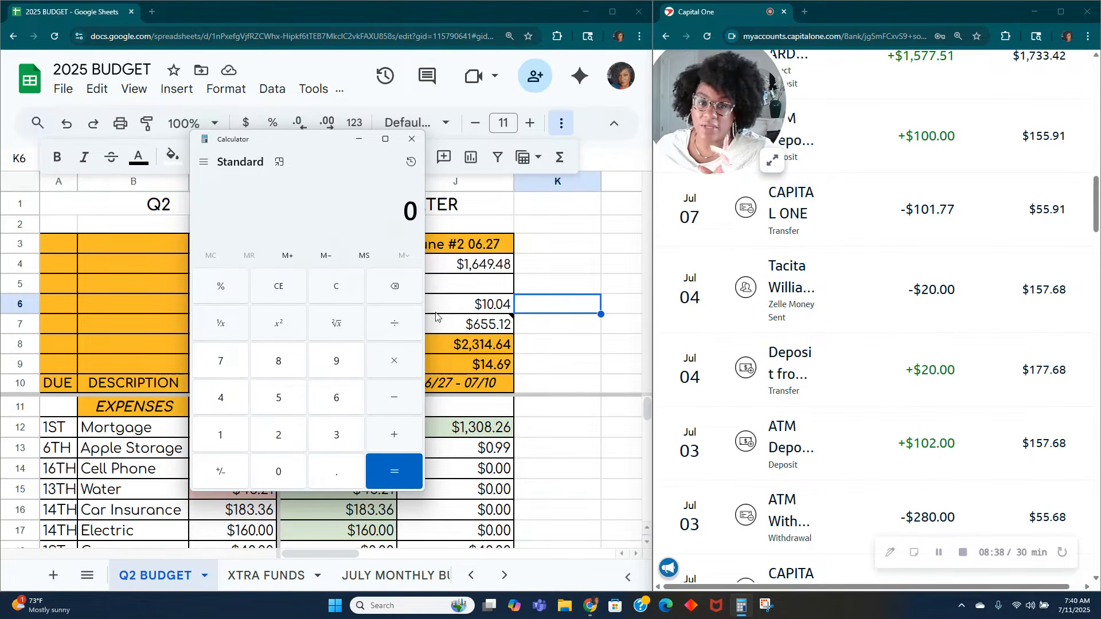
# Step: Add the leftover .23 to the June #2 Misc. Side Hustle income, making the formula =10.01+0.03+.23
pyautogui.click(436, 313)
pyautogui.doubleClick(456, 302)
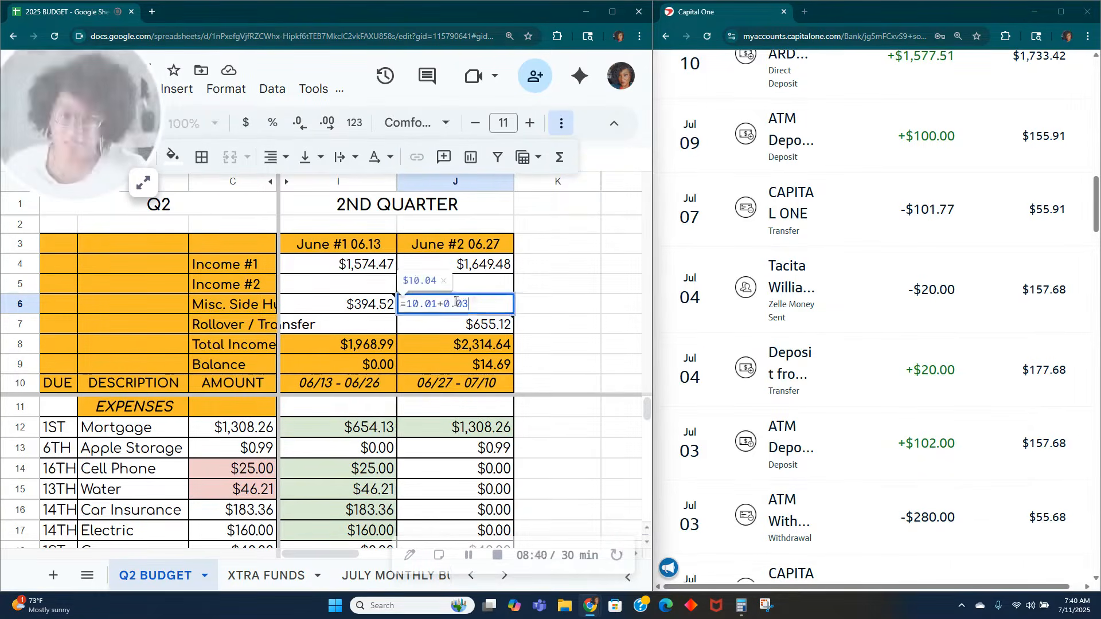
pyautogui.write('+.23')
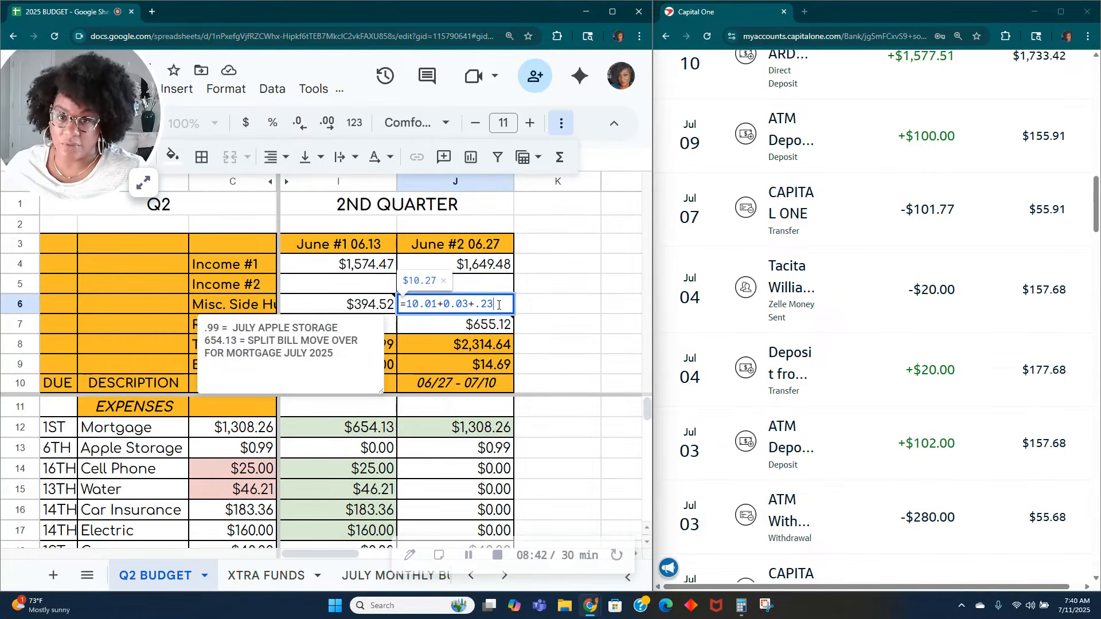
pyautogui.press('Tab')
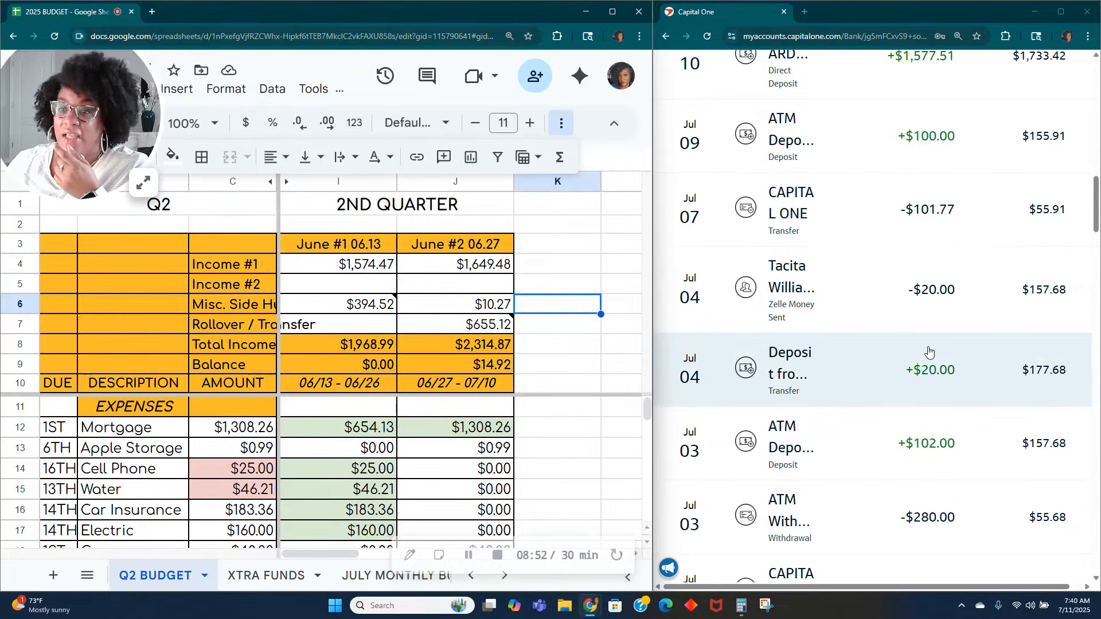
# Step: Examine the July 4 to July 11 bank transactions, including the July 9 ATM deposit of $100.00
pyautogui.scroll(2, 906, 349)
pyautogui.scroll(3, 904, 350)
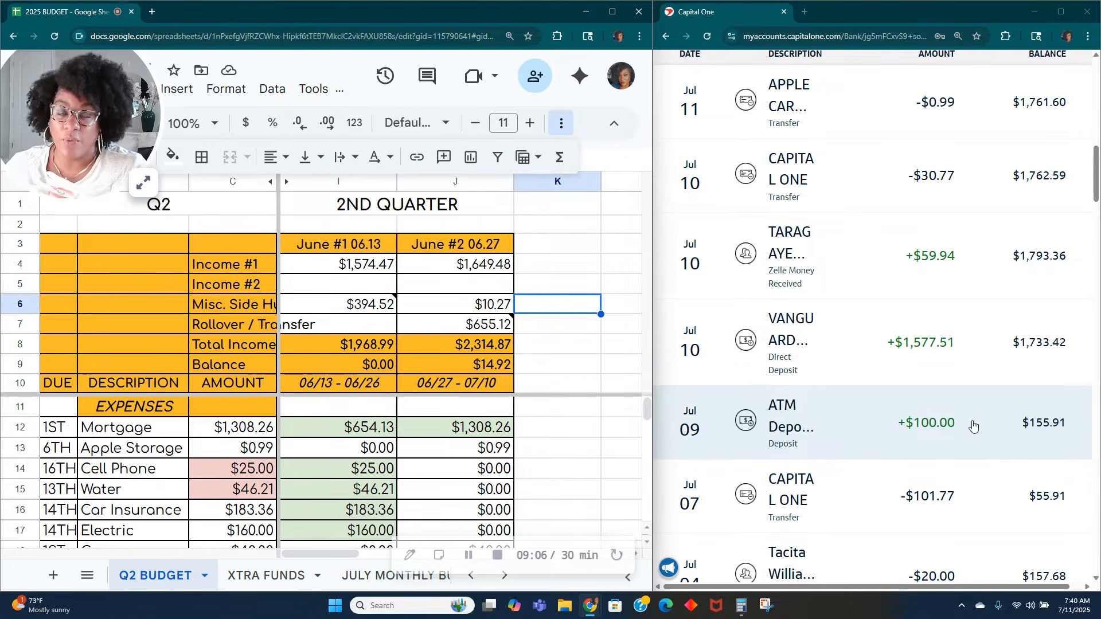
pyautogui.click(145, 184)
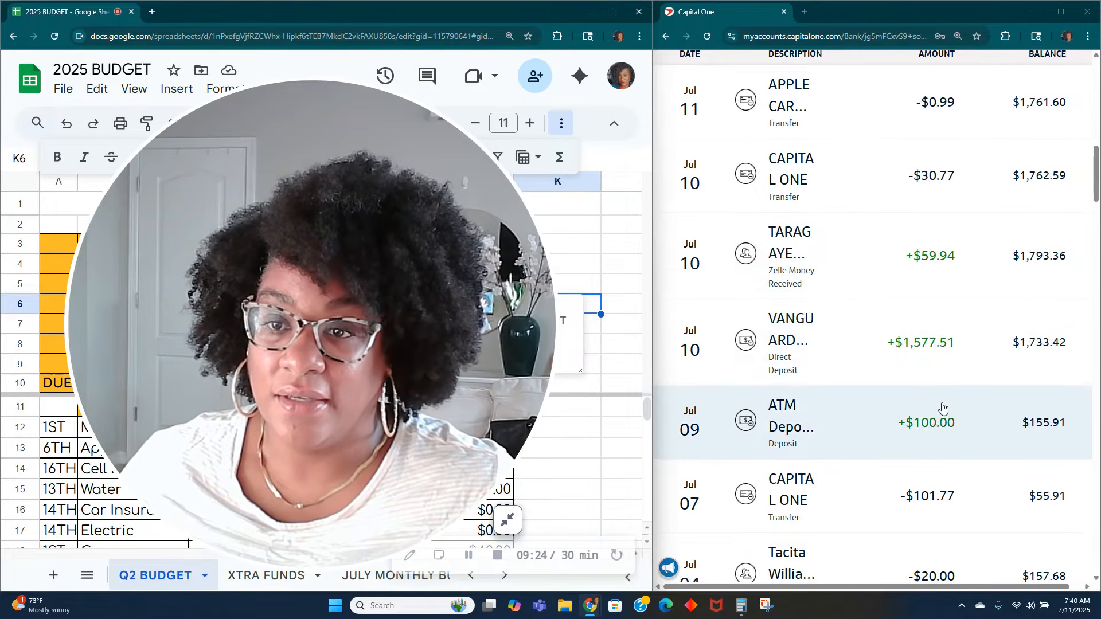
pyautogui.scroll(1, 939, 412)
pyautogui.scroll(7, 938, 410)
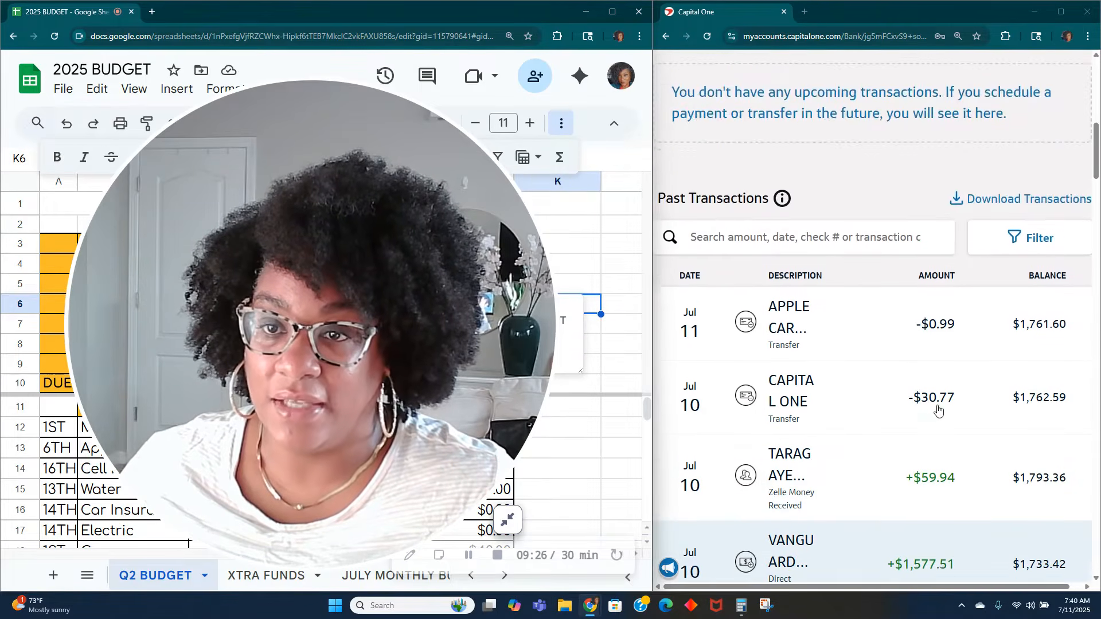
pyautogui.scroll(4, 938, 406)
pyautogui.scroll(-12, 939, 402)
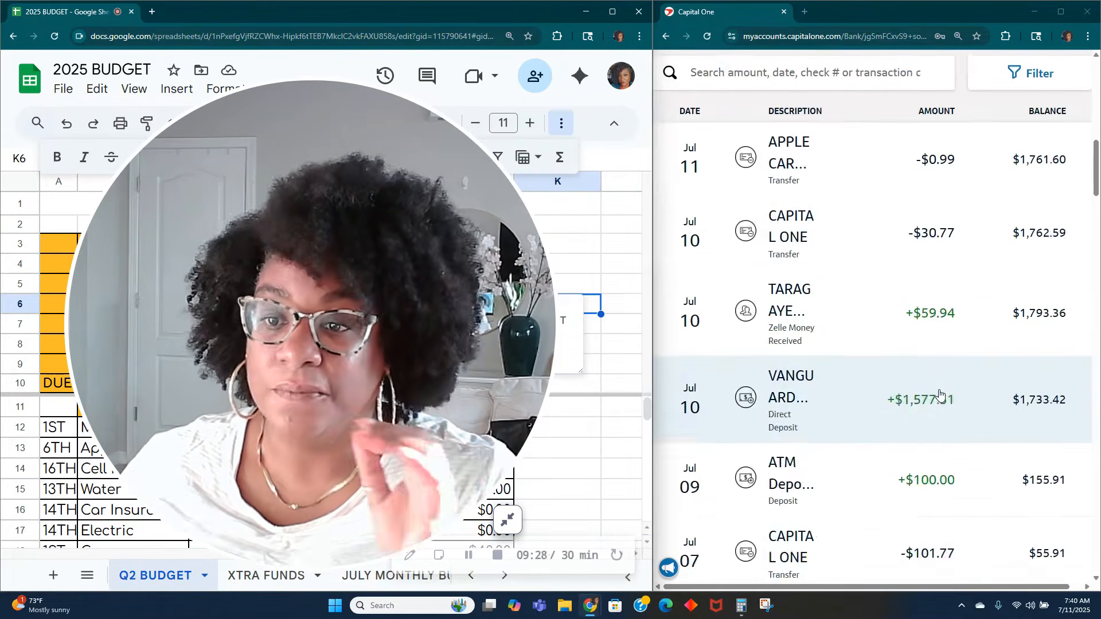
pyautogui.scroll(-1, 940, 393)
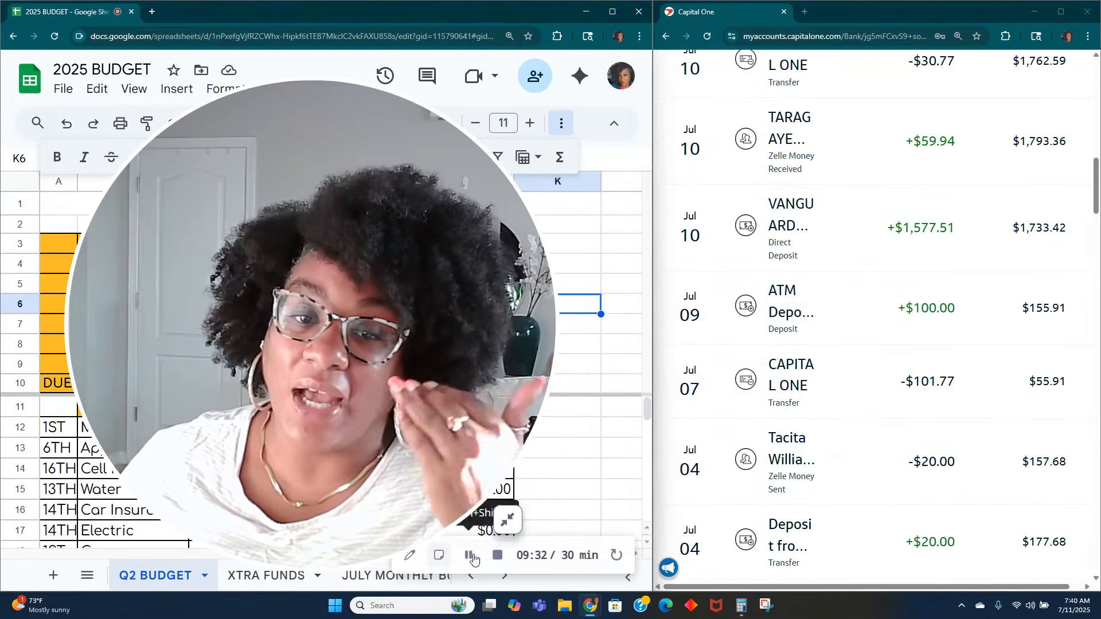
pyautogui.click(507, 520)
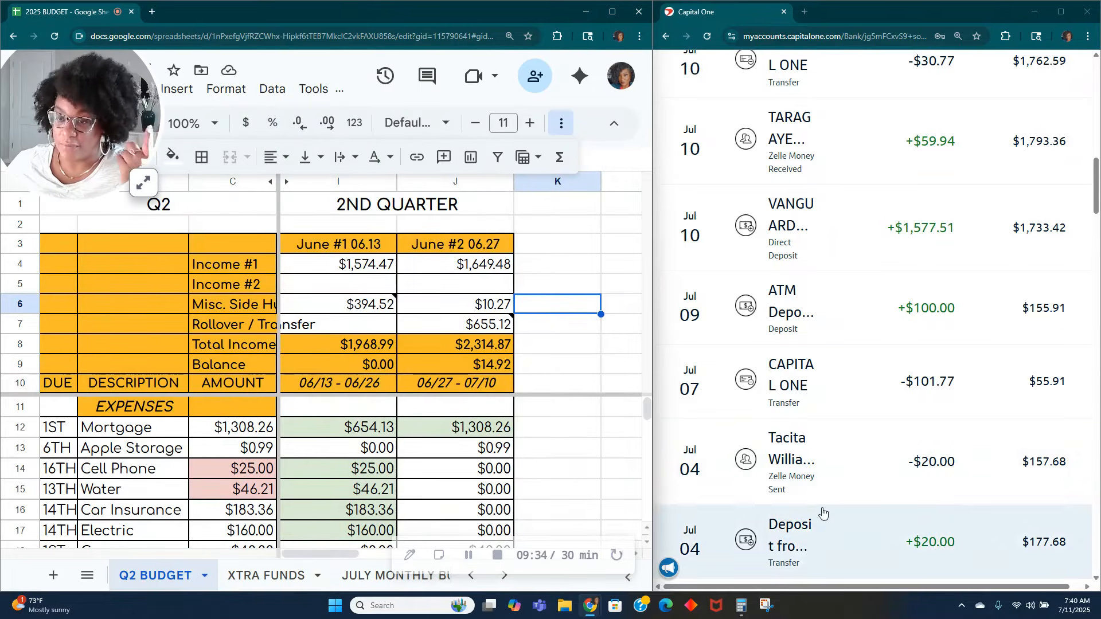
pyautogui.scroll(1, 845, 519)
pyautogui.scroll(1, 846, 519)
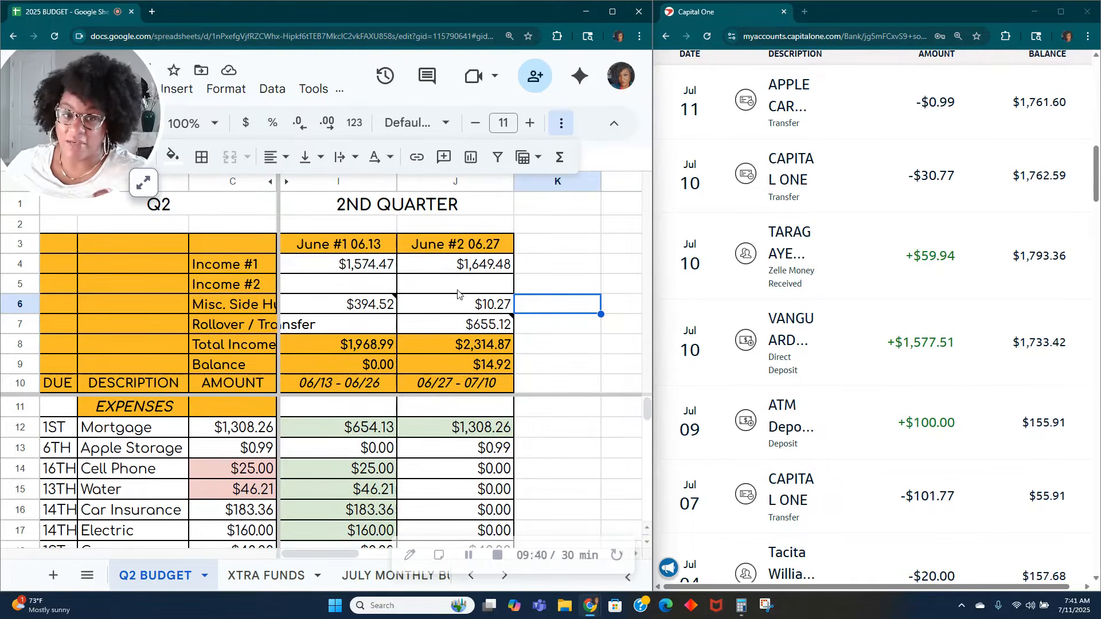
# Step: Enter the July 9 ATM deposit of 100.00 as Income #2 in the June #2 column
pyautogui.moveTo(450, 335)
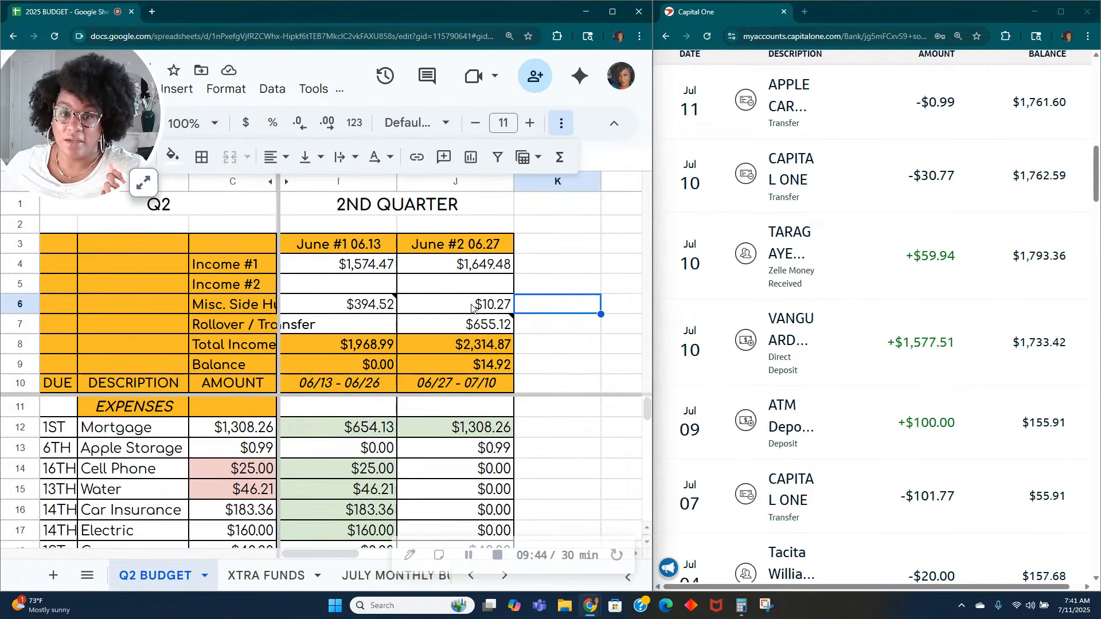
pyautogui.click(455, 287)
pyautogui.write('100.00')
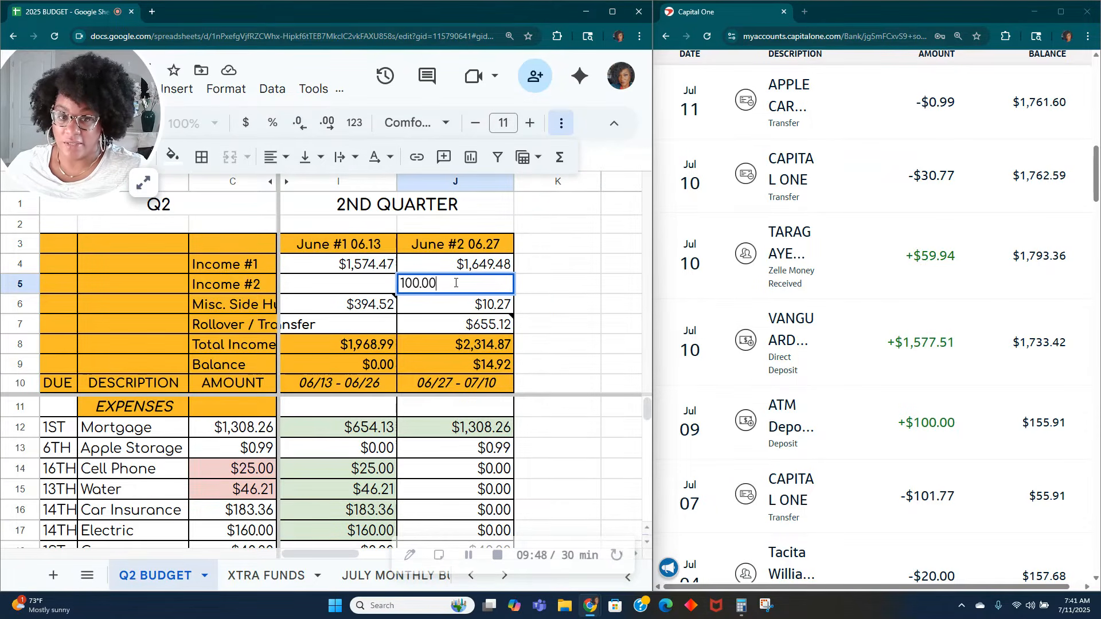
pyautogui.press('Return')
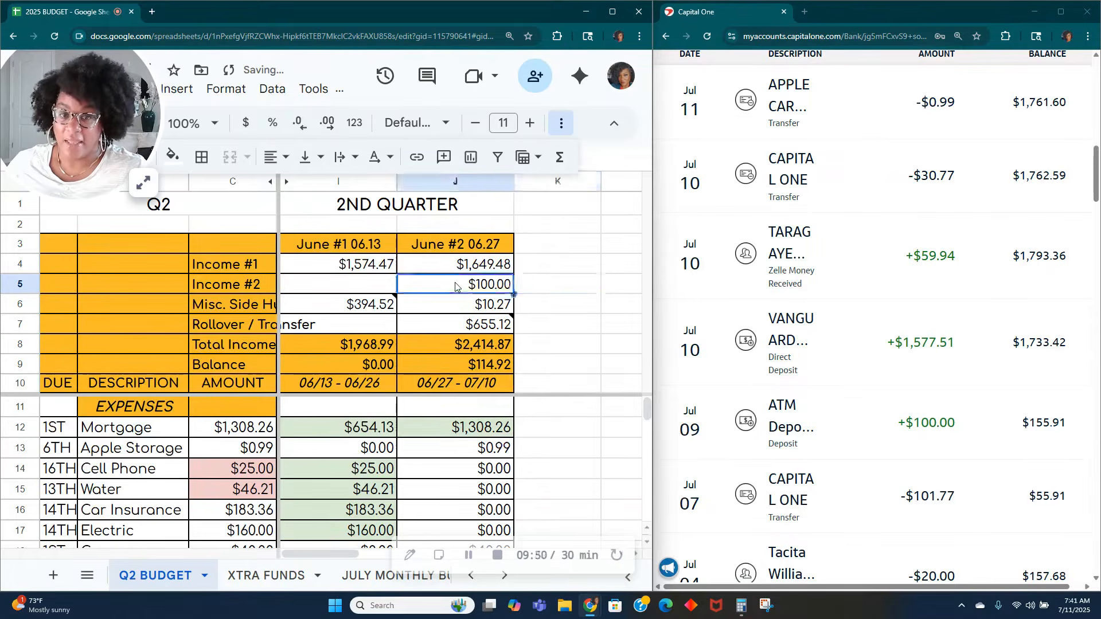
# Step: Add a note to the June #2 Income #2 cell reading "40 = LEFTOVER CASH STUFFING MONEY" and "60 - MONEY GIVEN TO ME"
pyautogui.rightClick(455, 283)
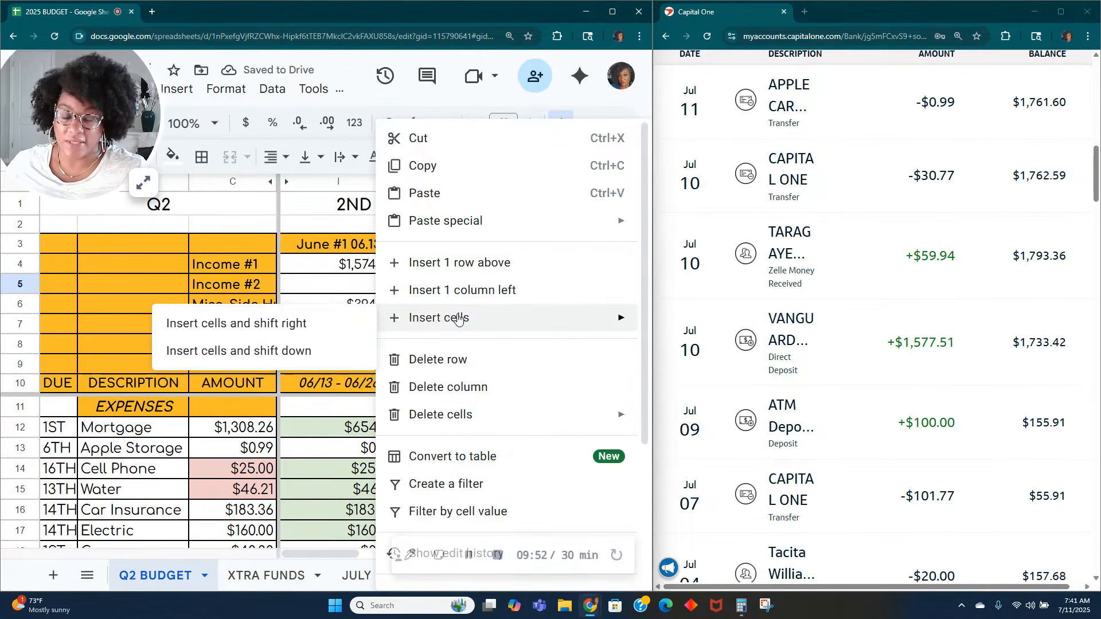
pyautogui.scroll(-4, 458, 402)
pyautogui.click(479, 458)
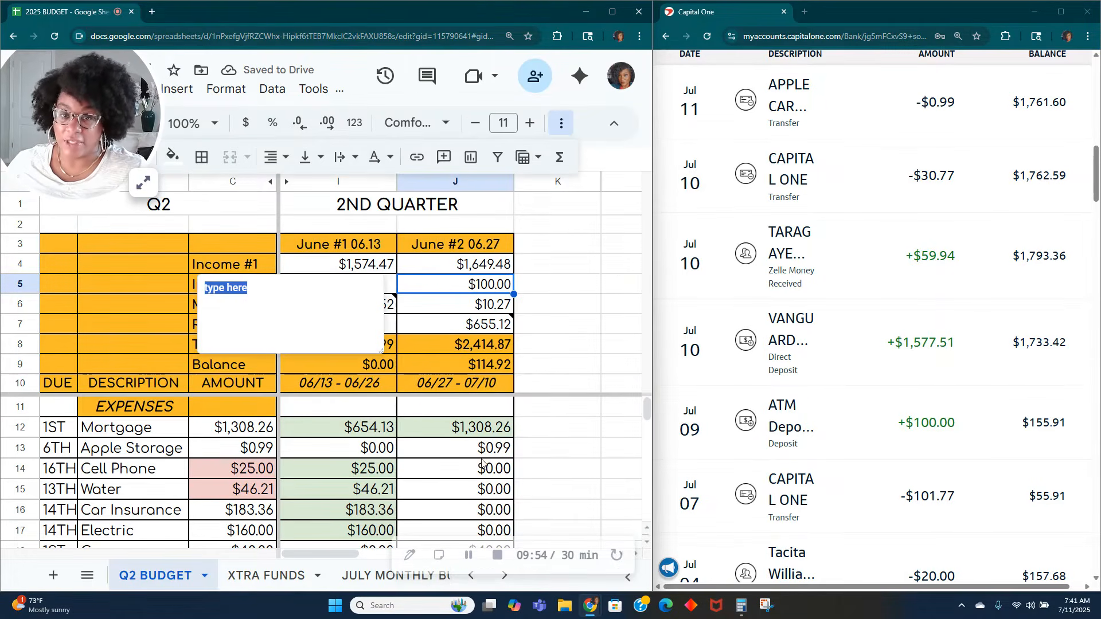
pyautogui.write('40')
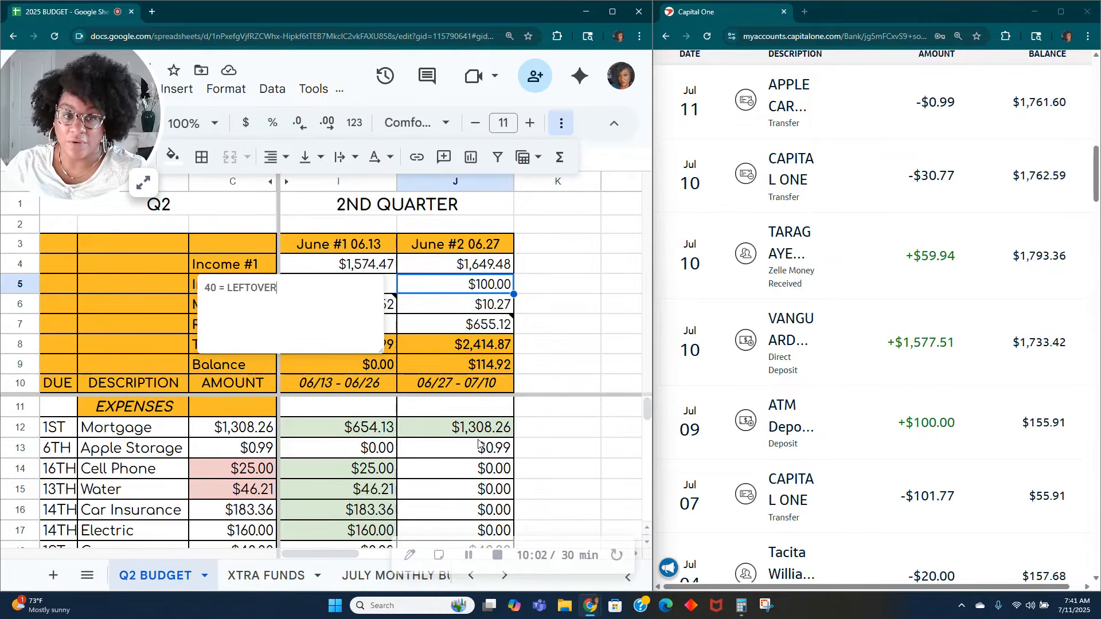
pyautogui.write('= LEFTOVER CASH STUFFING MONEY')
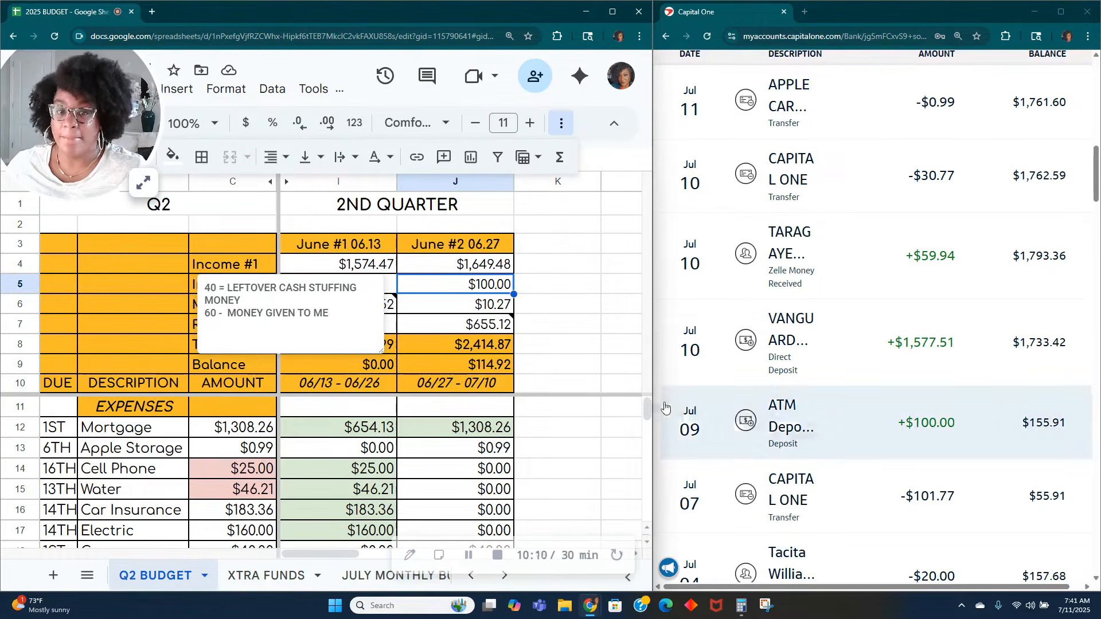
pyautogui.click(539, 326)
# Step: Mark the June #2 Apple Storage amount as cleared with the light green fill, matching the July 11 bank transaction
pyautogui.moveTo(490, 322)
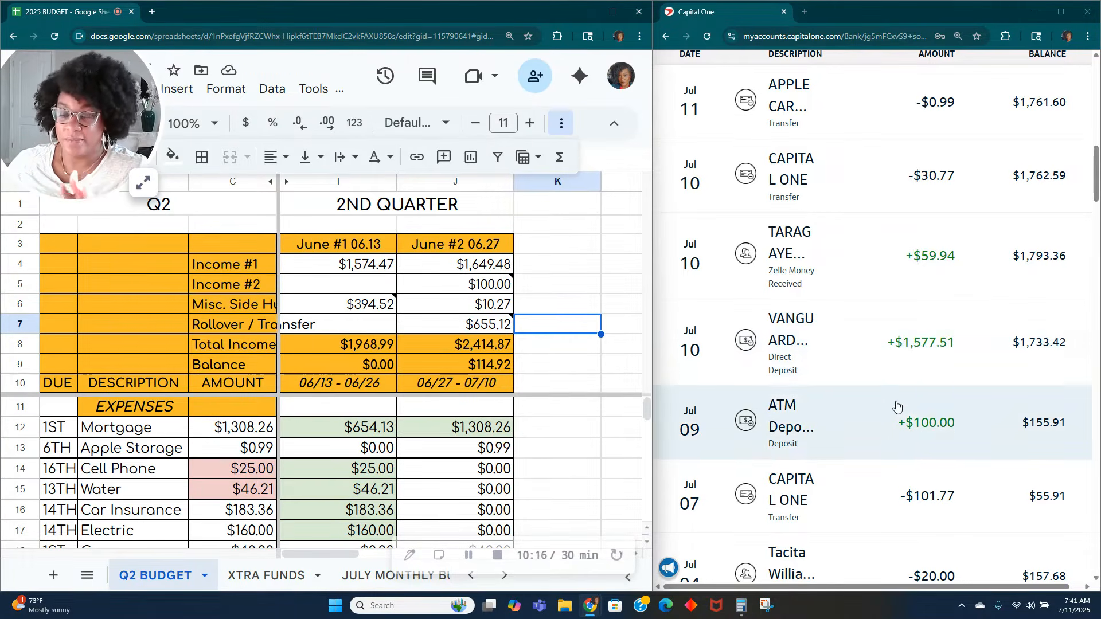
pyautogui.scroll(2, 885, 341)
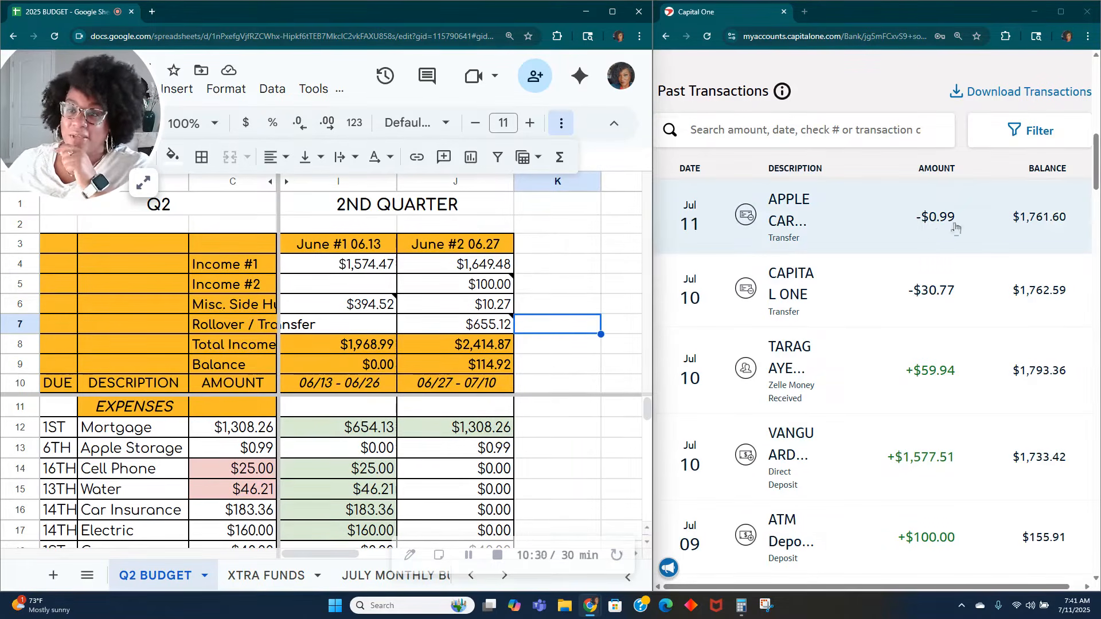
pyautogui.click(459, 448)
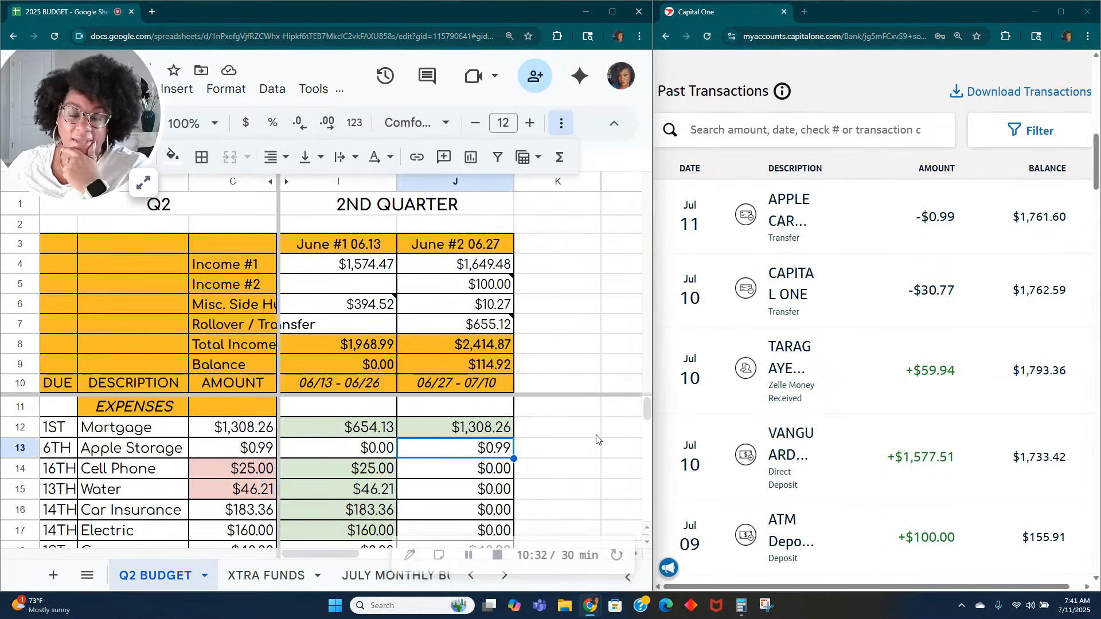
pyautogui.click(172, 156)
pyautogui.click(246, 260)
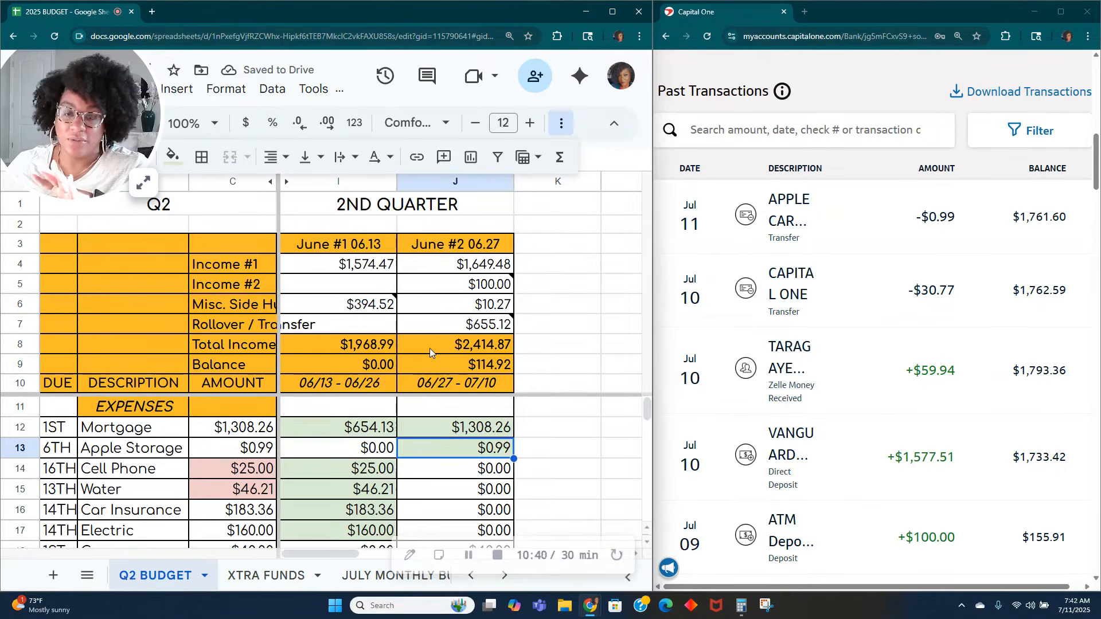
# Step: Record the July 10 Vanguard direct deposit of 1577.51 in cell K5, beside the June #2 Income #2 amount
pyautogui.moveTo(447, 293)
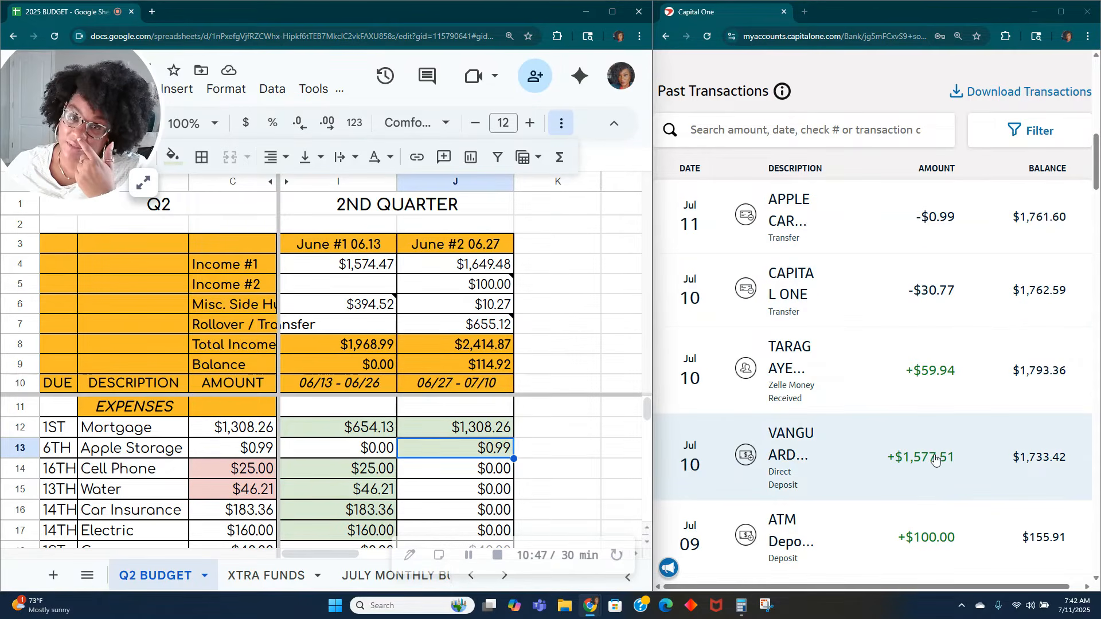
pyautogui.click(566, 292)
pyautogui.write('1577.51')
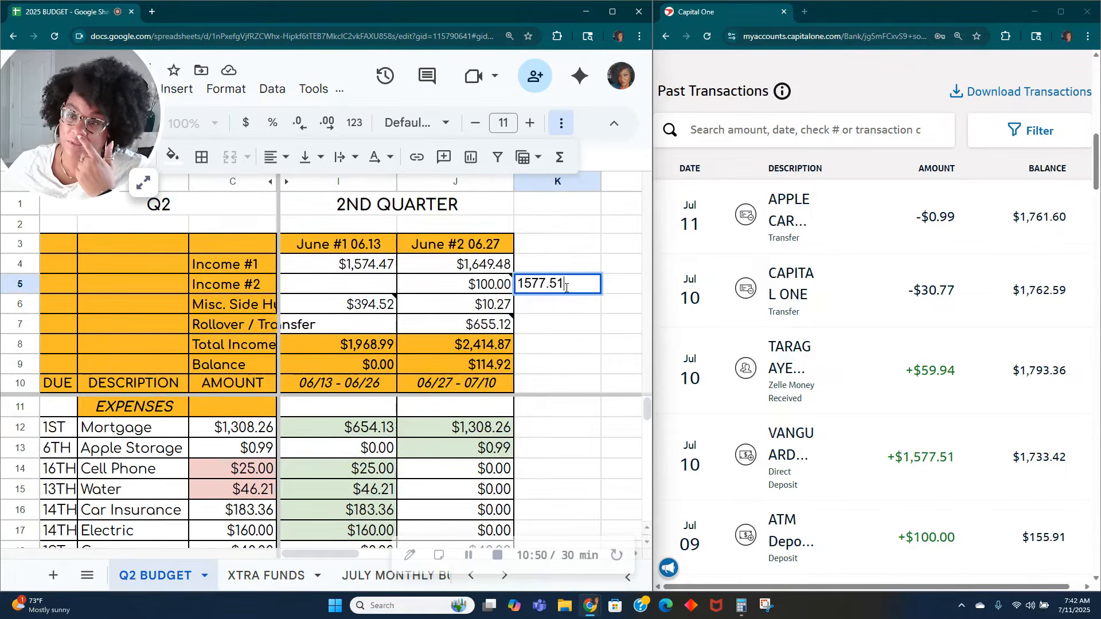
pyautogui.press('Return')
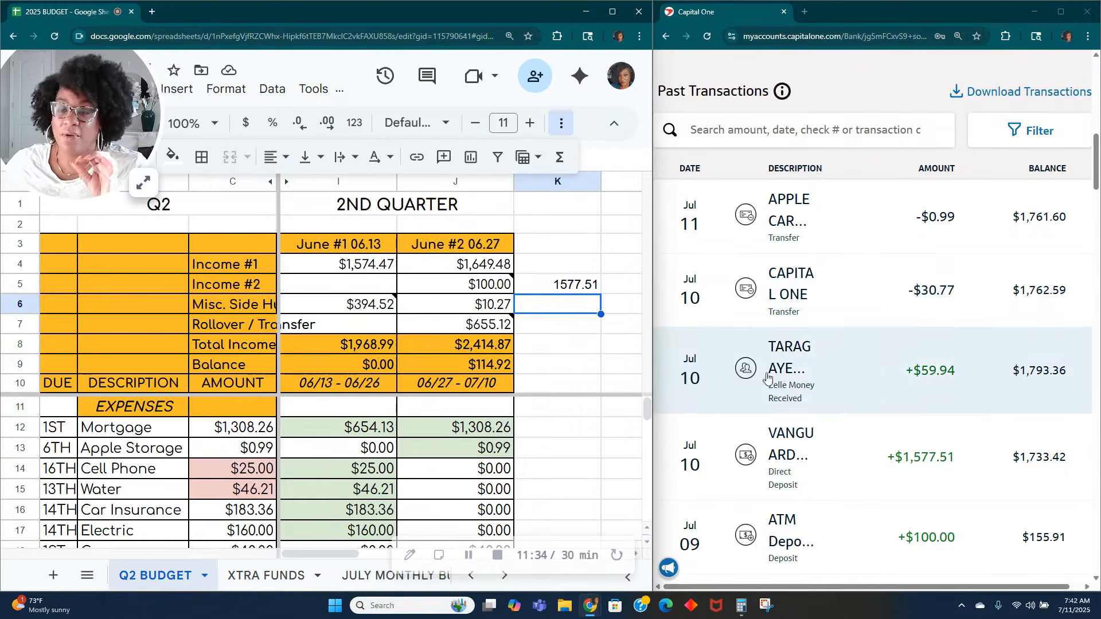
# Step: Enter the July 10 Capital One transfer of 30.77 as the June #2 Quick Silver CC payment in the debt section
pyautogui.click(468, 285)
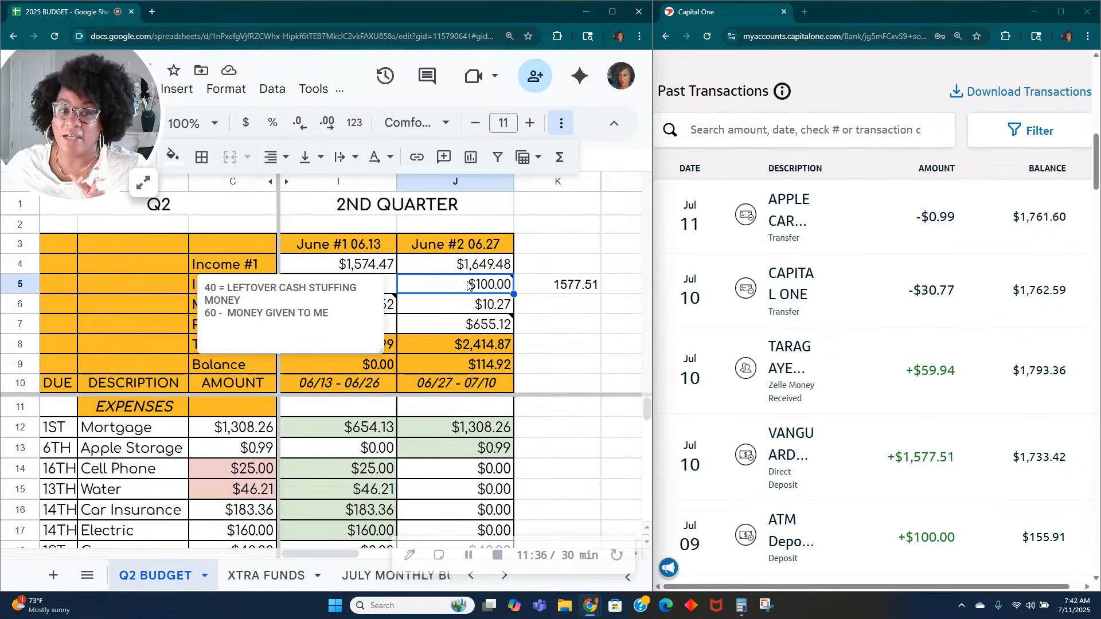
pyautogui.click(567, 434)
pyautogui.scroll(-5, 470, 452)
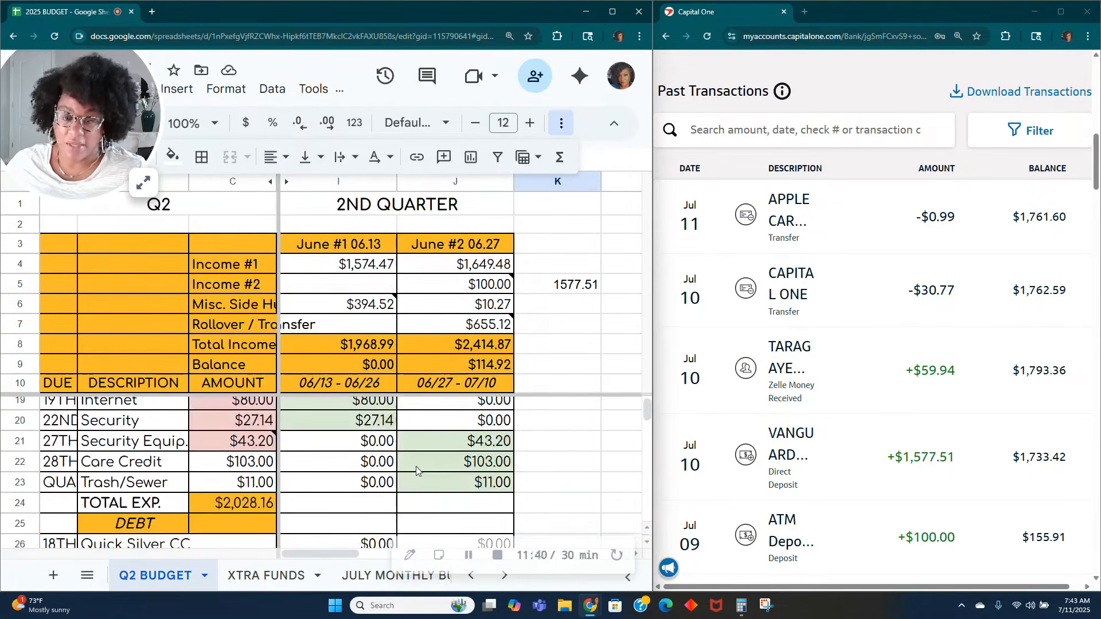
pyautogui.scroll(-2, 533, 487)
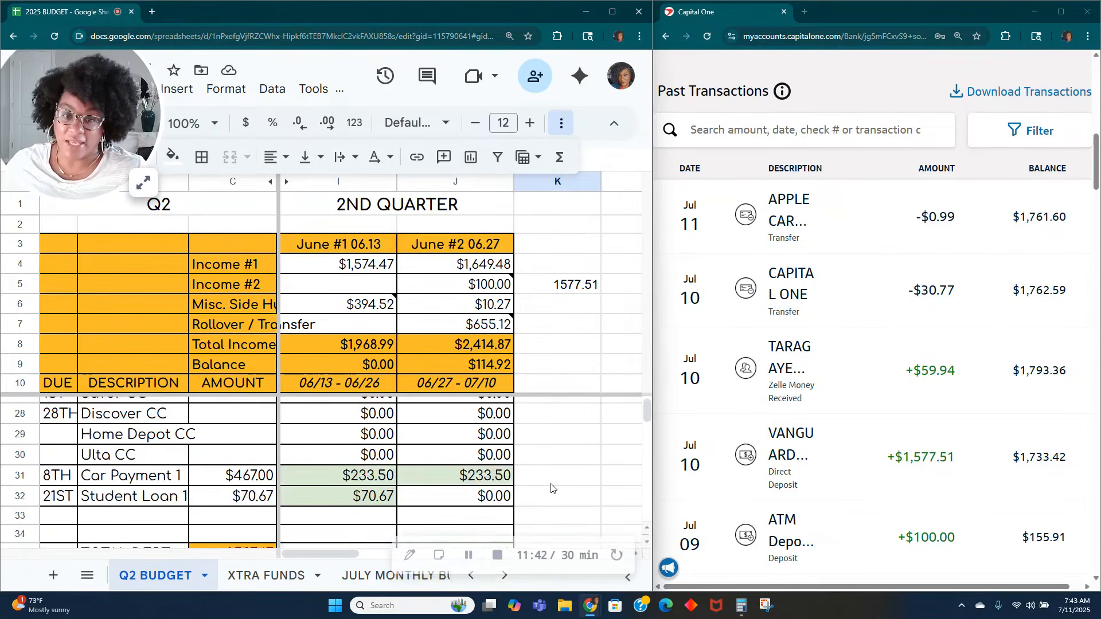
pyautogui.scroll(-3, 453, 480)
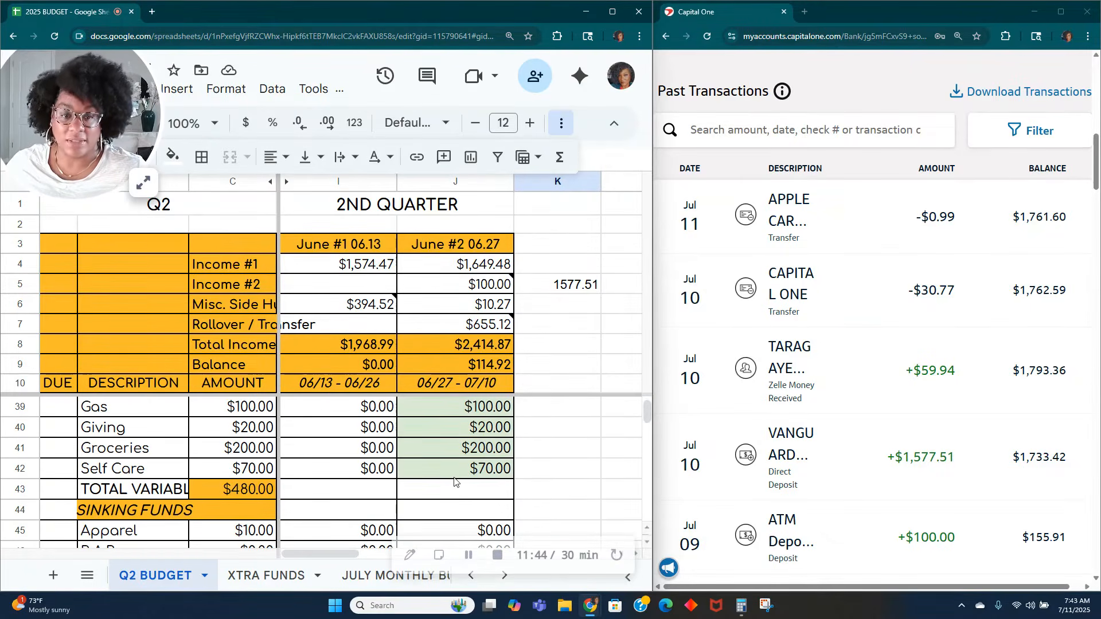
pyautogui.scroll(3, 454, 482)
pyautogui.scroll(-1, 454, 482)
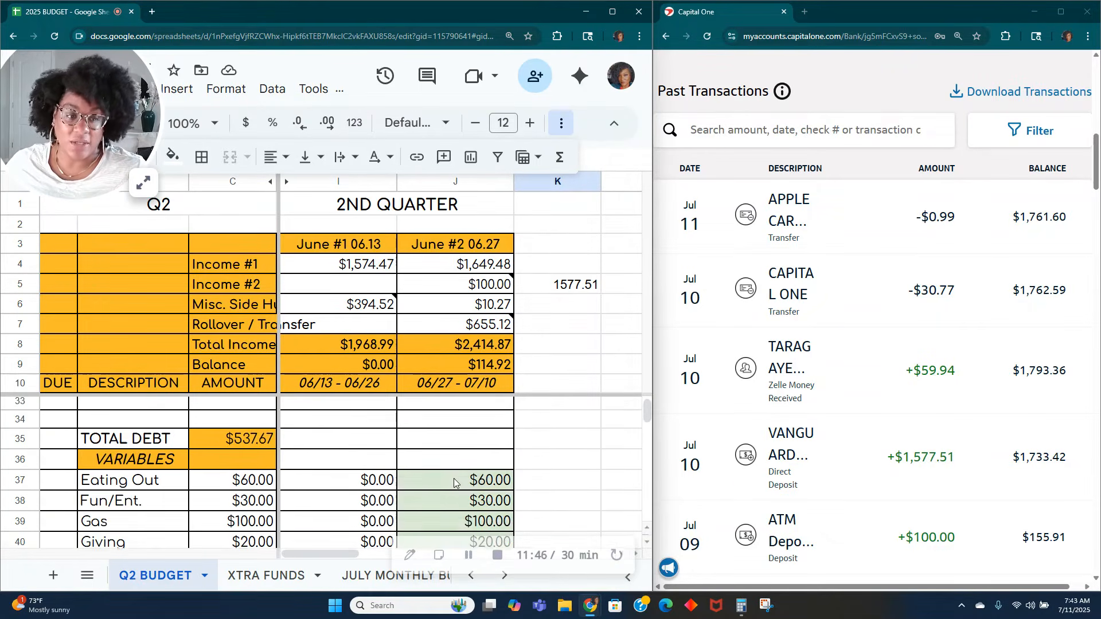
pyautogui.scroll(3, 452, 478)
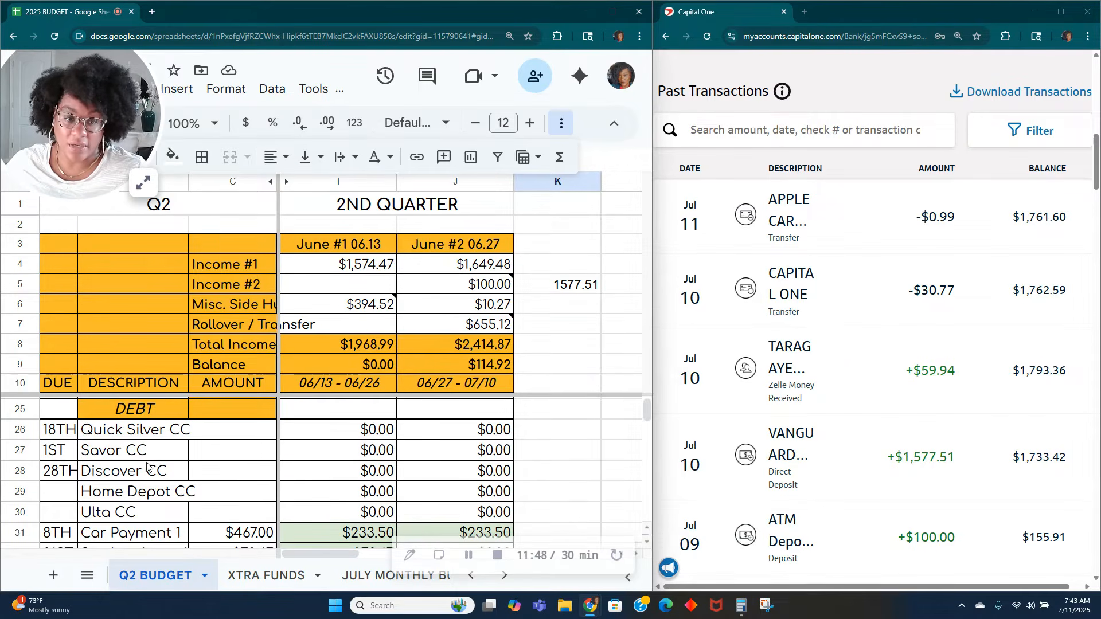
pyautogui.click(424, 435)
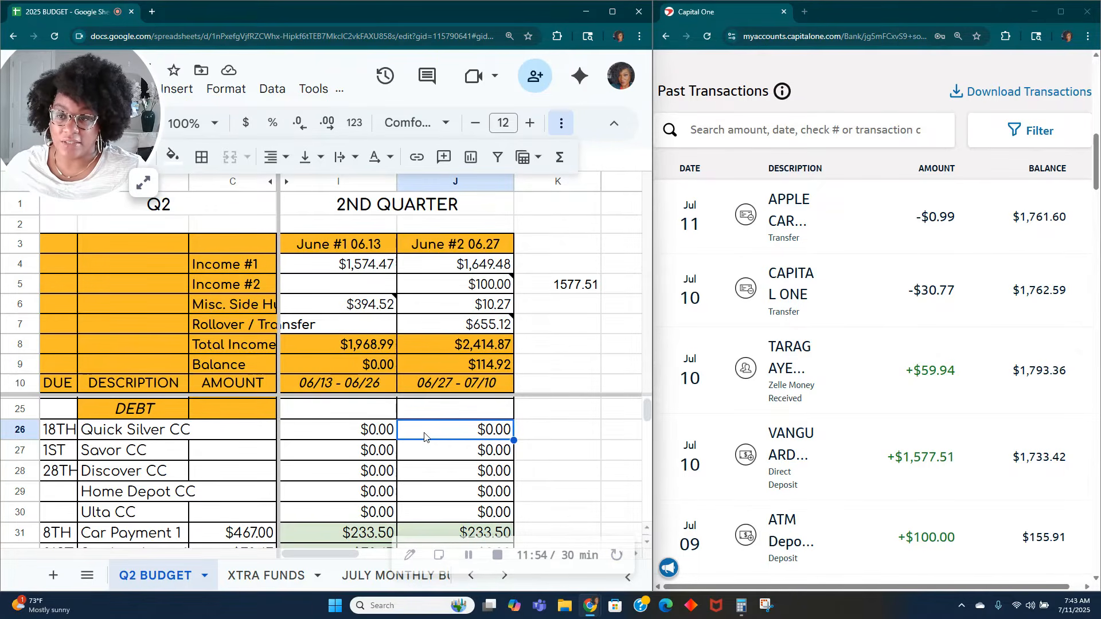
pyautogui.write('30.77')
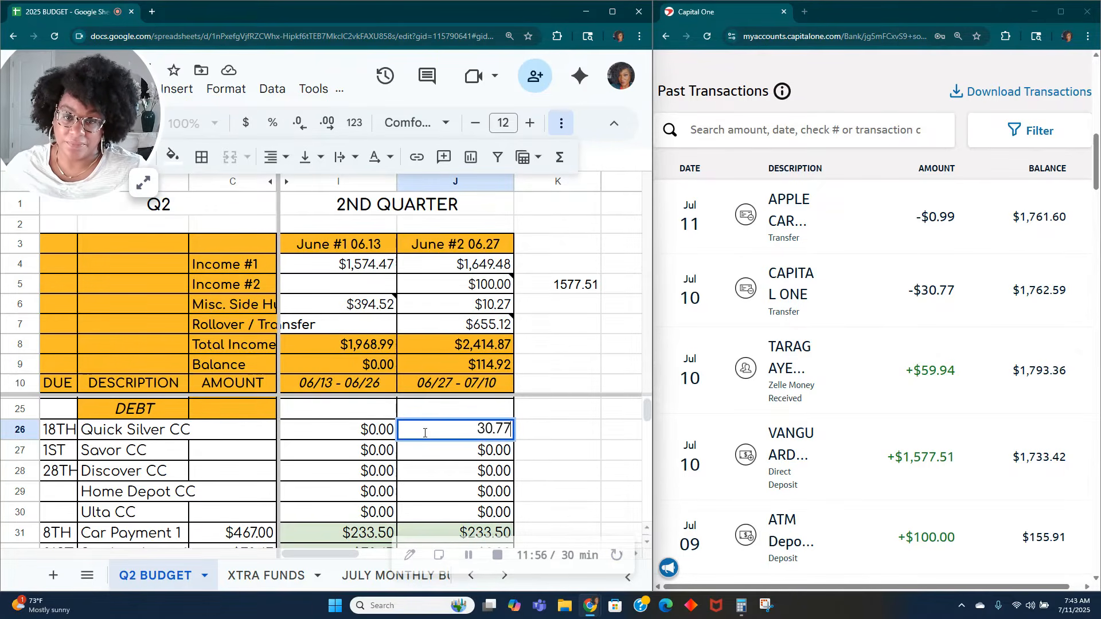
pyautogui.press('Tab')
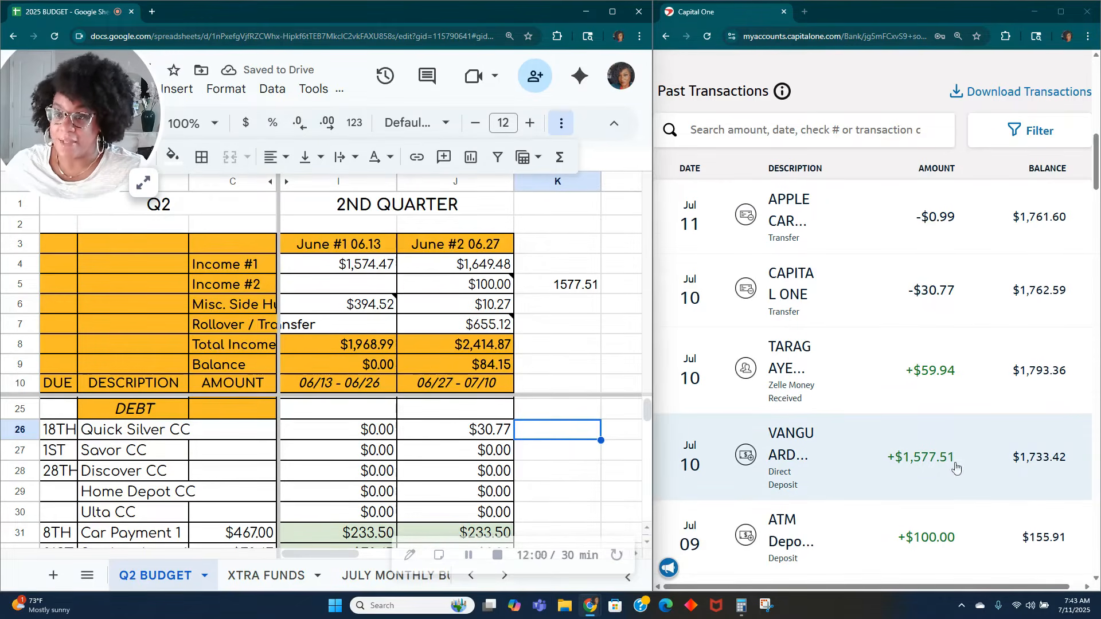
# Step: Record the July 10 Zelle deposit of 59.94 in cell K6, directly below the 1577.51 entry
pyautogui.scroll(-2, 954, 465)
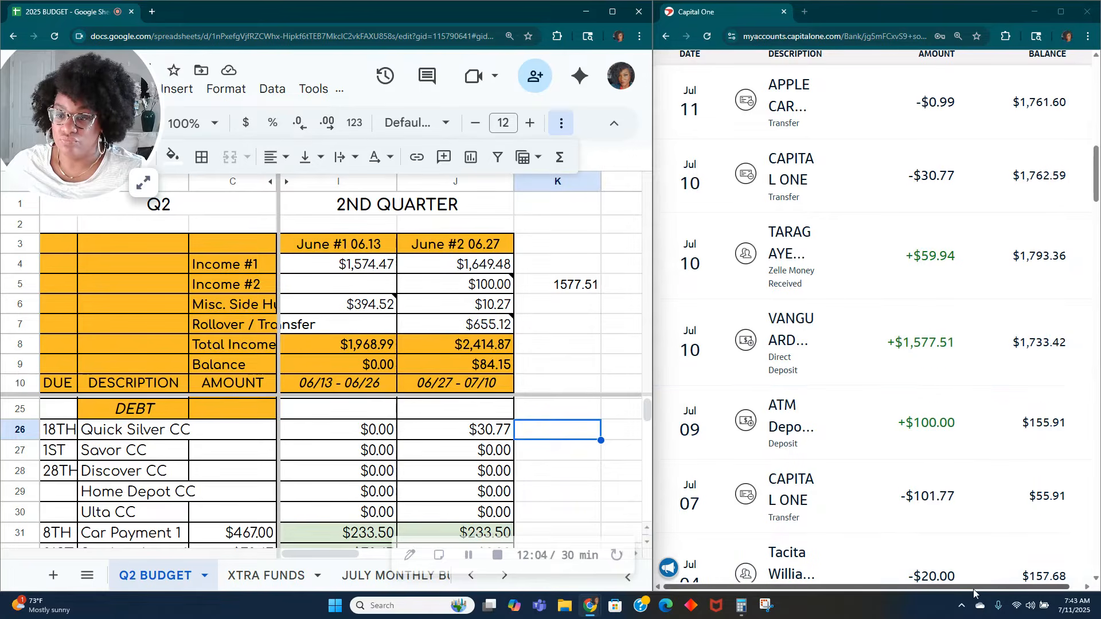
pyautogui.moveTo(978, 588); pyautogui.dragTo(1023, 589)
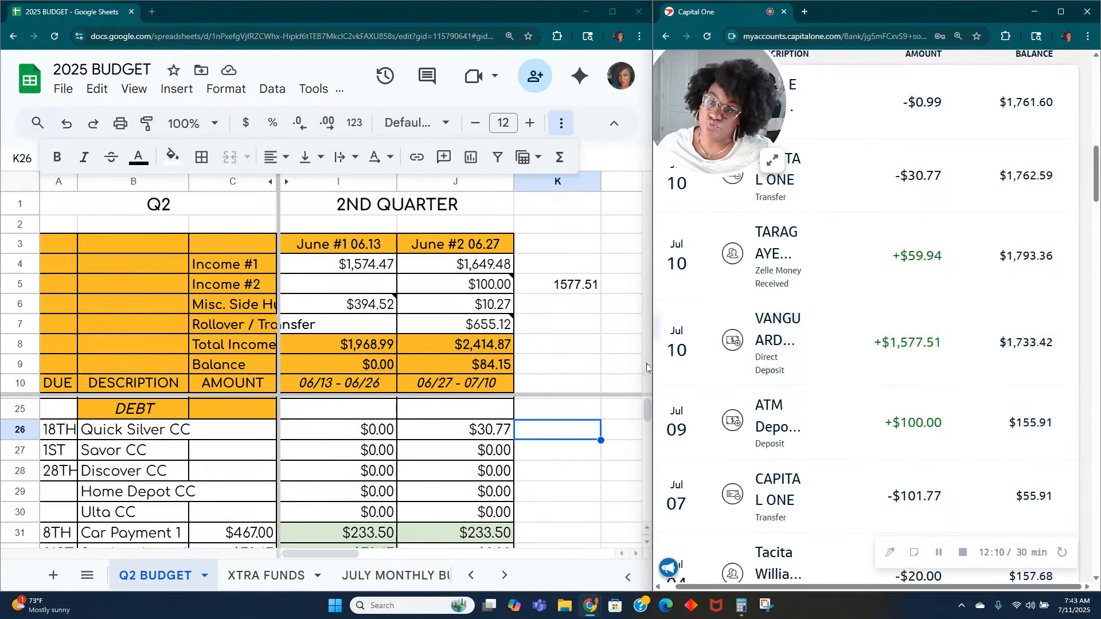
pyautogui.click(587, 309)
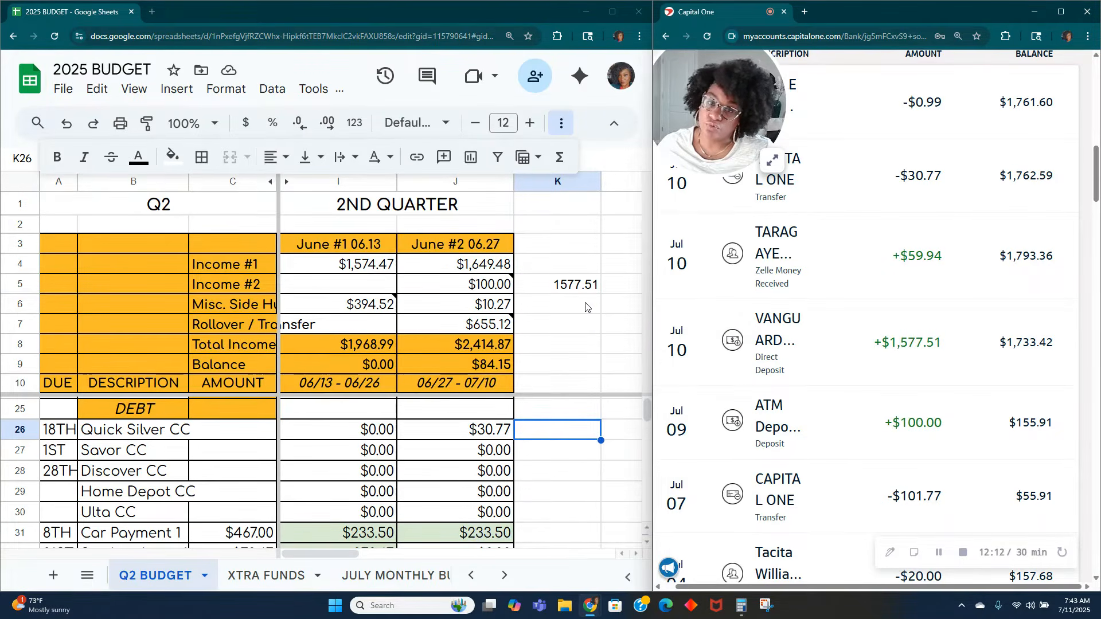
pyautogui.write('59.94')
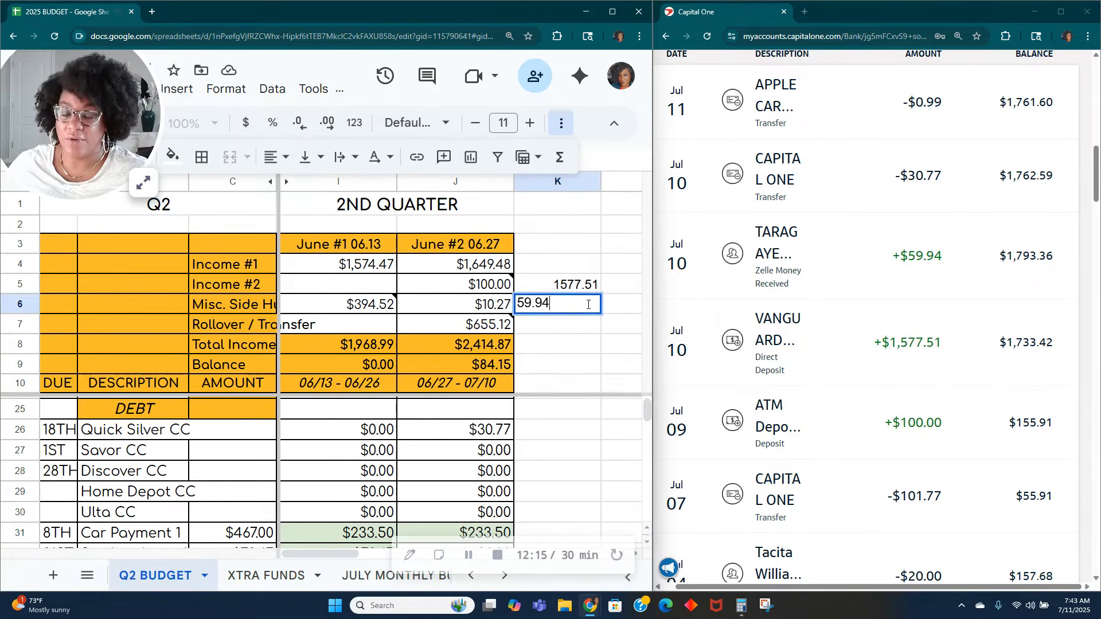
pyautogui.press('Tab')
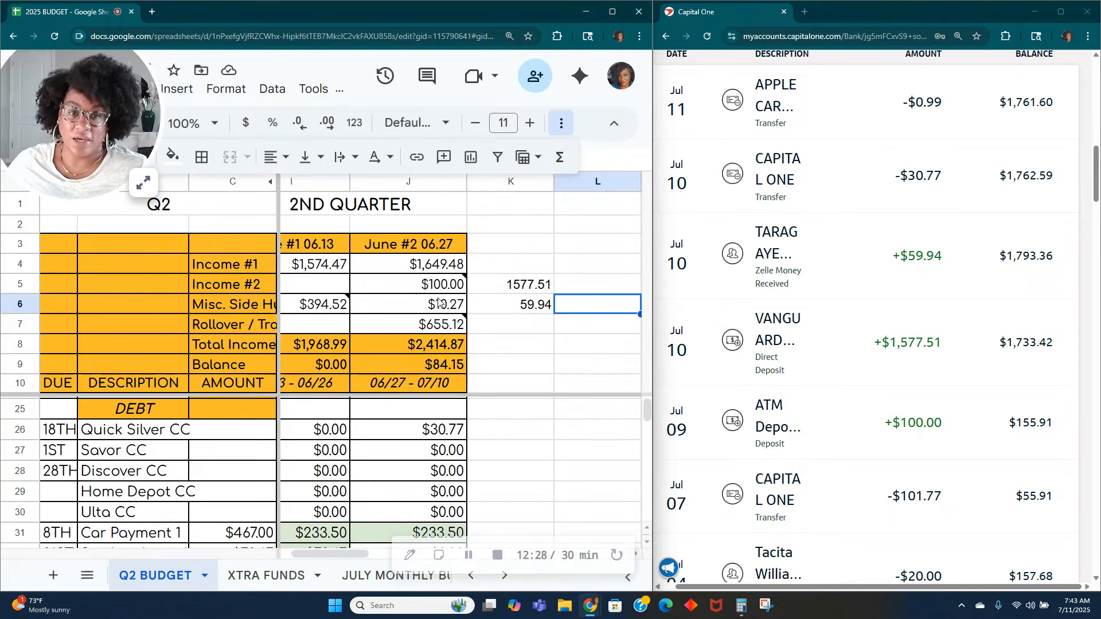
# Step: Review the recent bank transactions and the note on the June #2 Income #2 amount
pyautogui.scroll(6, 975, 418)
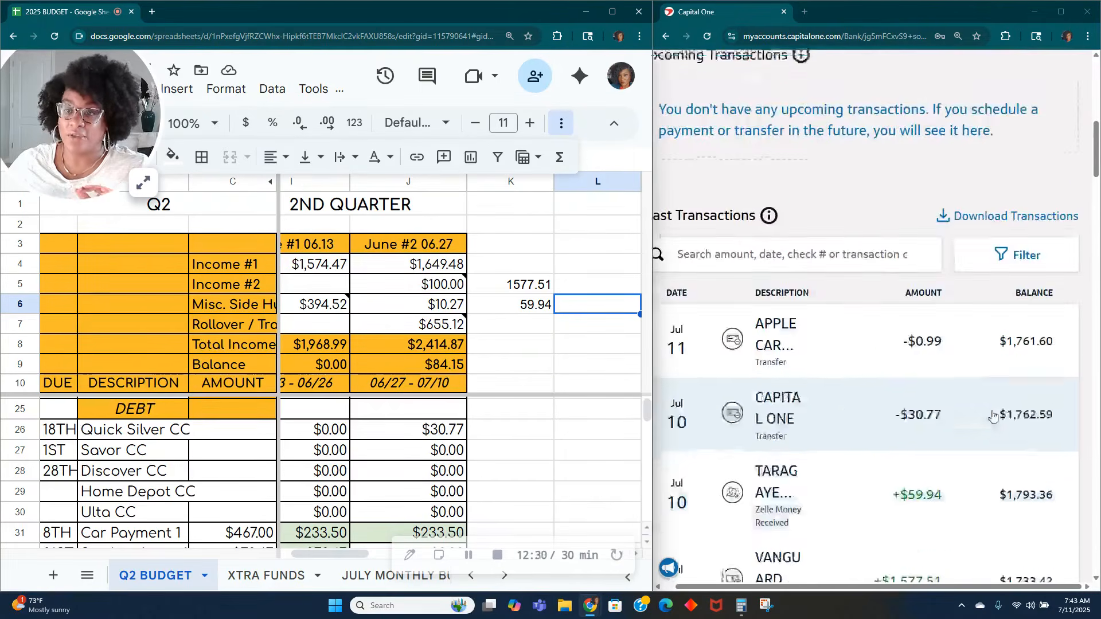
pyautogui.scroll(-3, 917, 425)
pyautogui.click(439, 289)
pyautogui.moveTo(283, 305)
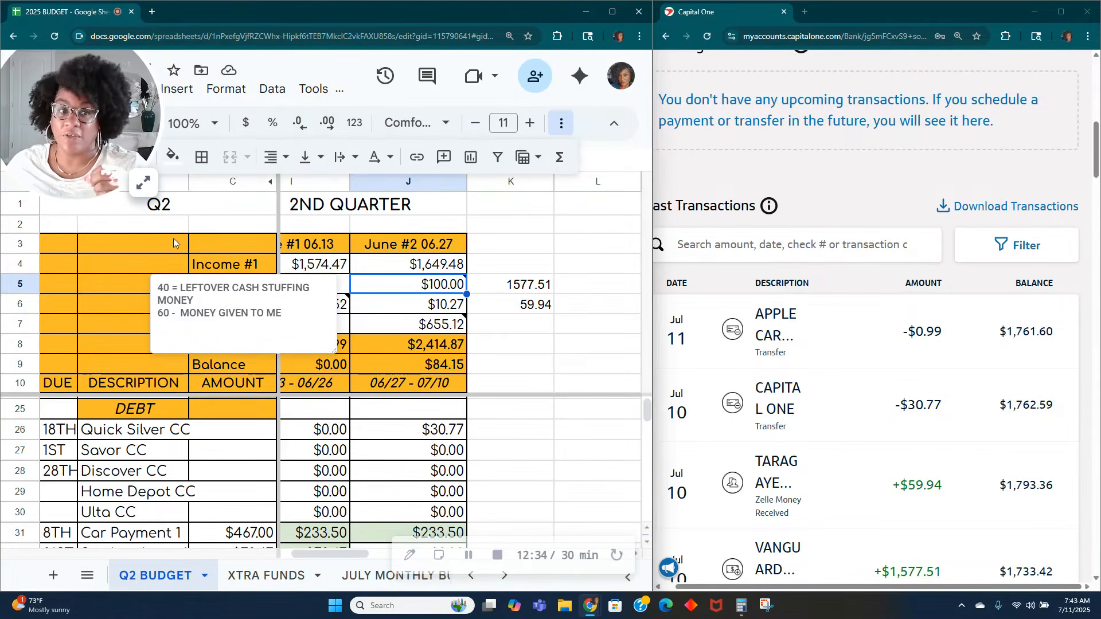
pyautogui.click(143, 182)
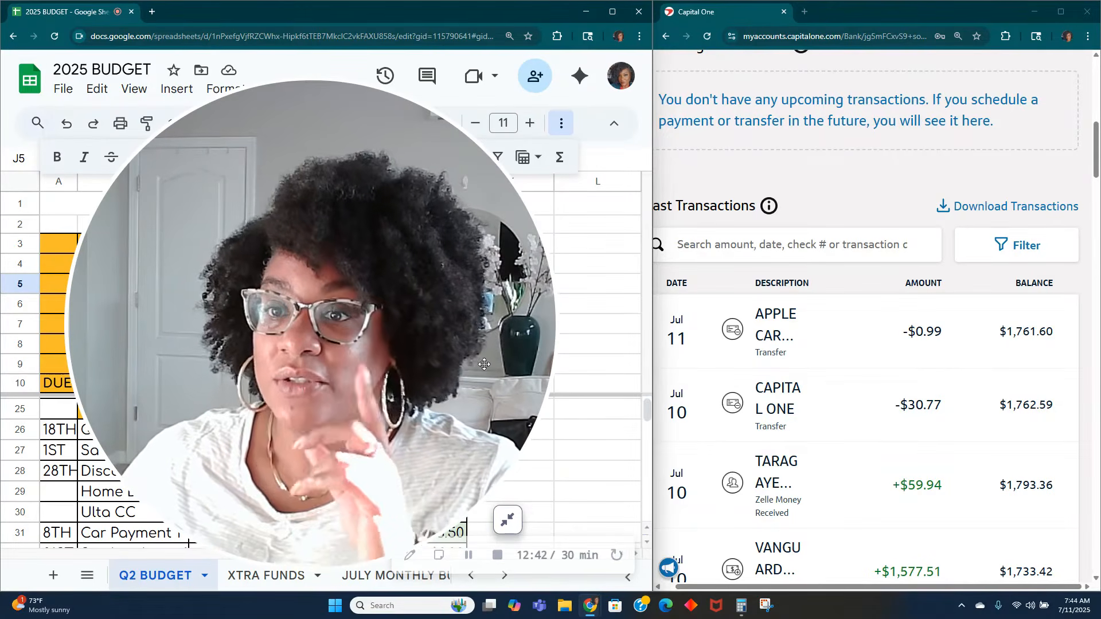
pyautogui.click(521, 533)
# Step: Start a money transfer from the checking account in Capital One and choose KILL-A-BILL FUND as the destination account
pyautogui.scroll(10, 831, 362)
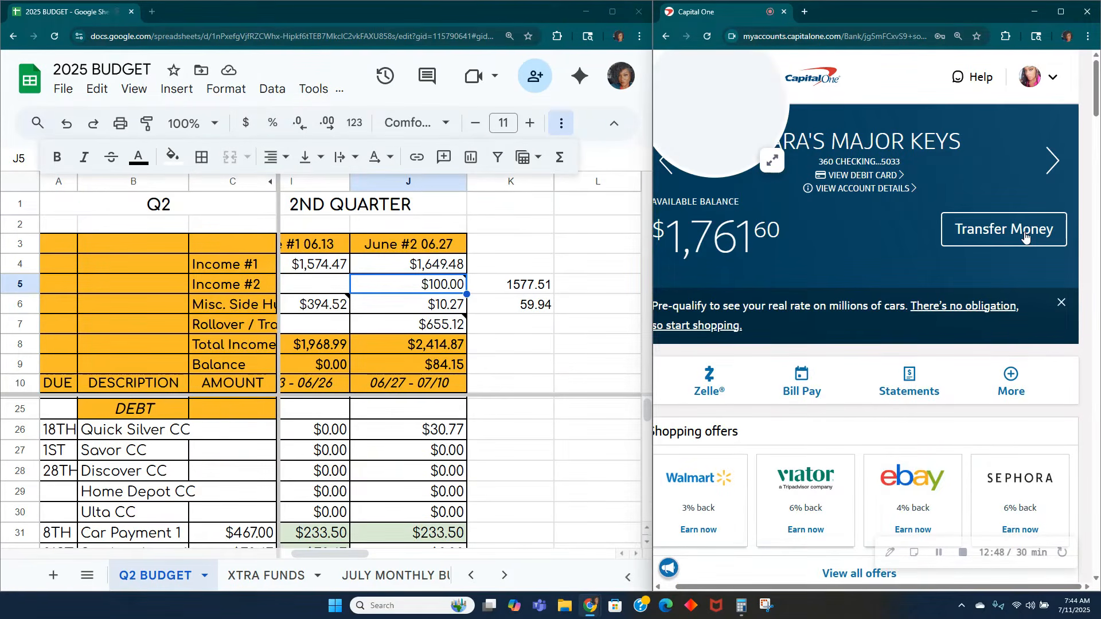
pyautogui.click(1025, 232)
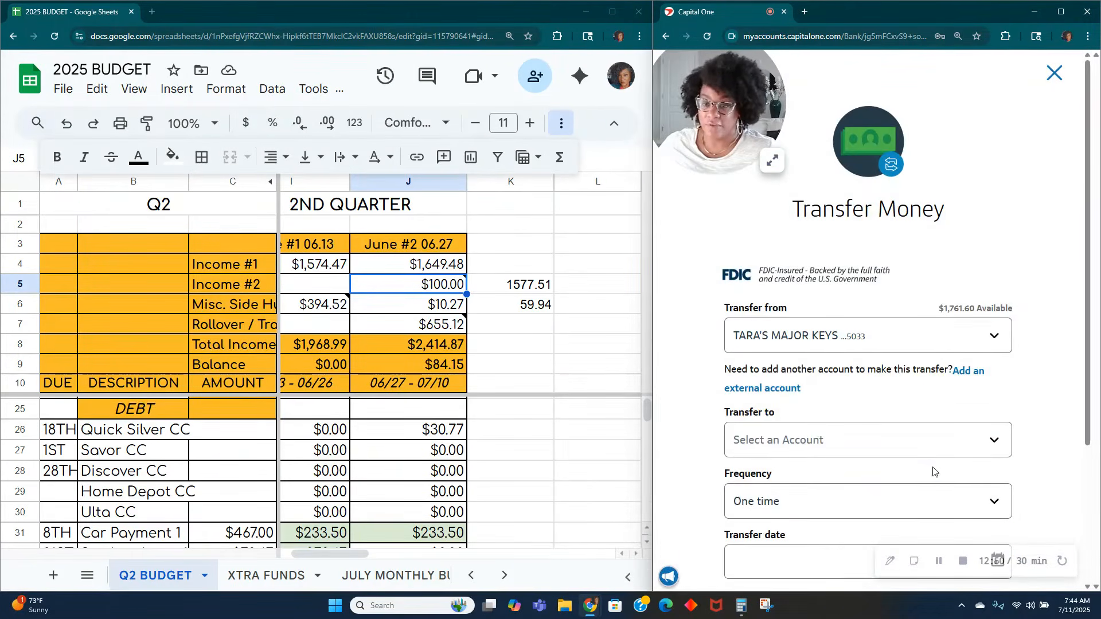
pyautogui.click(929, 446)
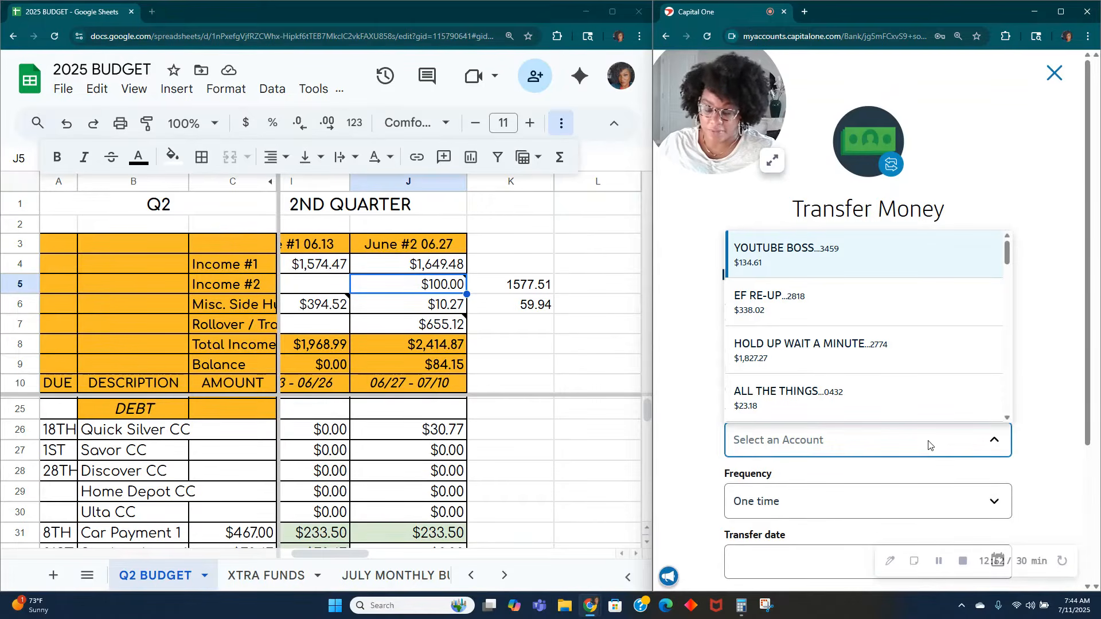
pyautogui.press('k')
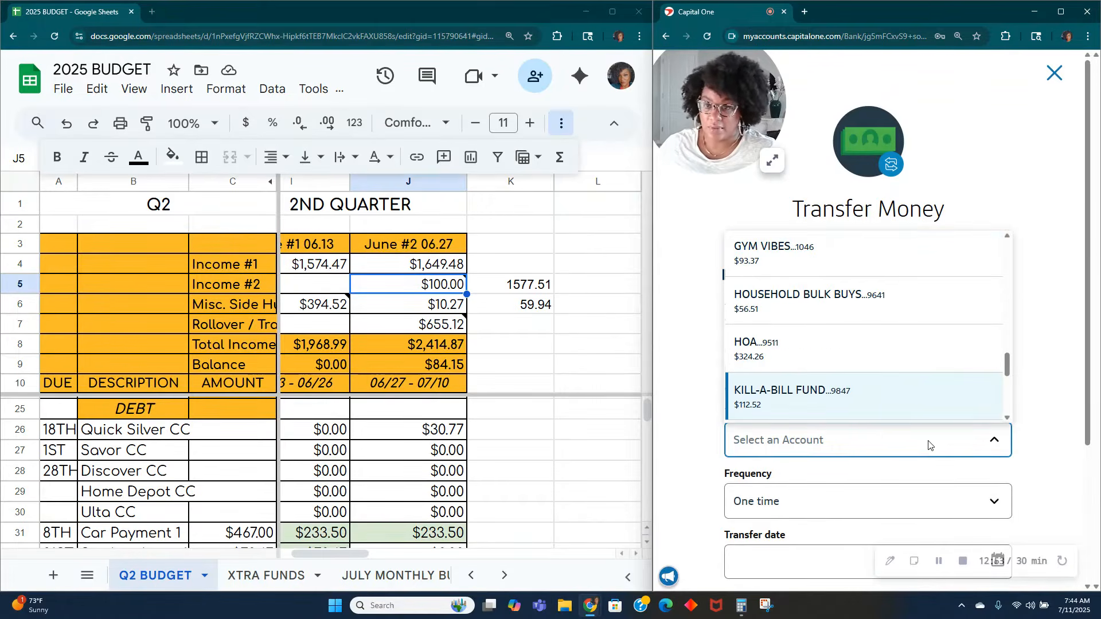
pyautogui.click(864, 400)
# Step: Enter $40.00 as the amount of the one-time transfer to KILL-A-BILL FUND
pyautogui.scroll(-3, 873, 442)
pyautogui.click(865, 450)
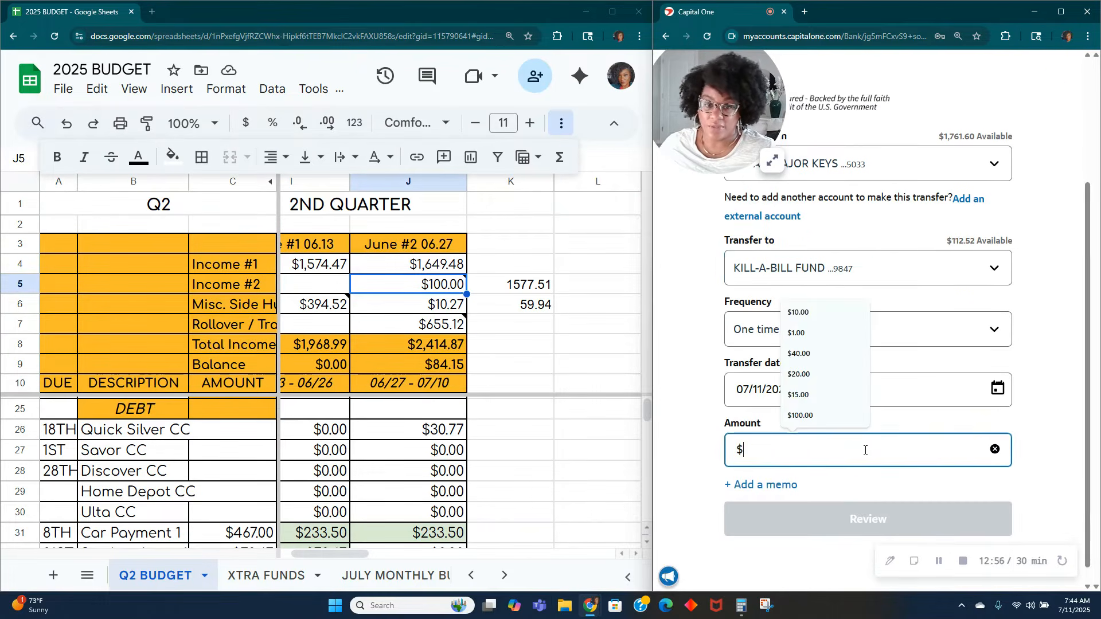
pyautogui.write('40.00')
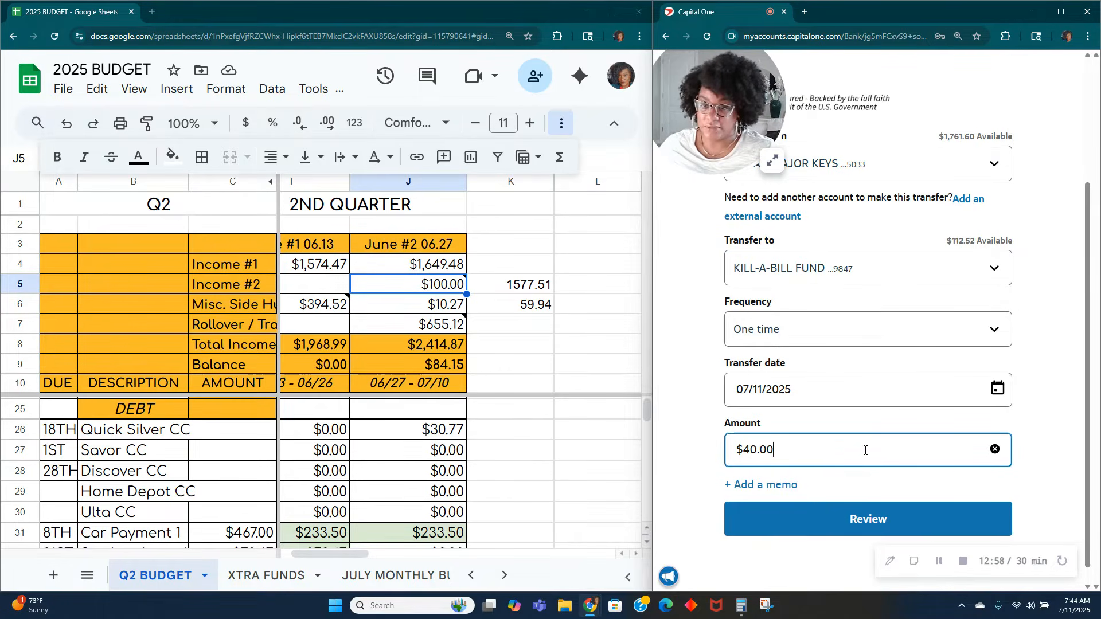
# Step: Add the memo "ROLLOVER FROM CE JUNE" to the transfer
pyautogui.click(765, 485)
pyautogui.click(771, 506)
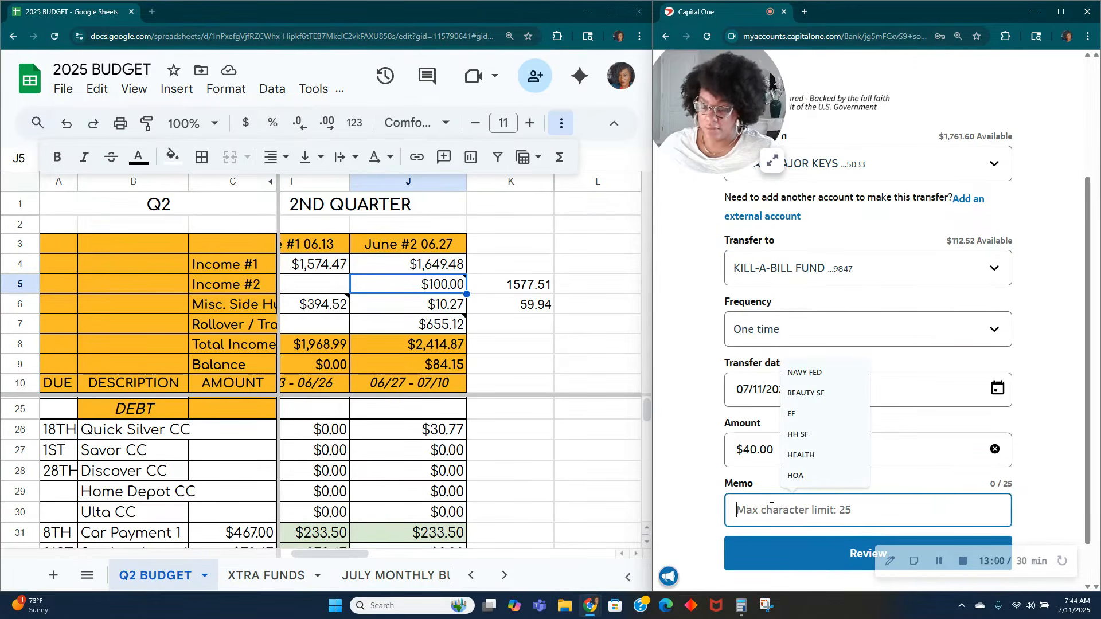
pyautogui.write('ROLLOVER FROM ')
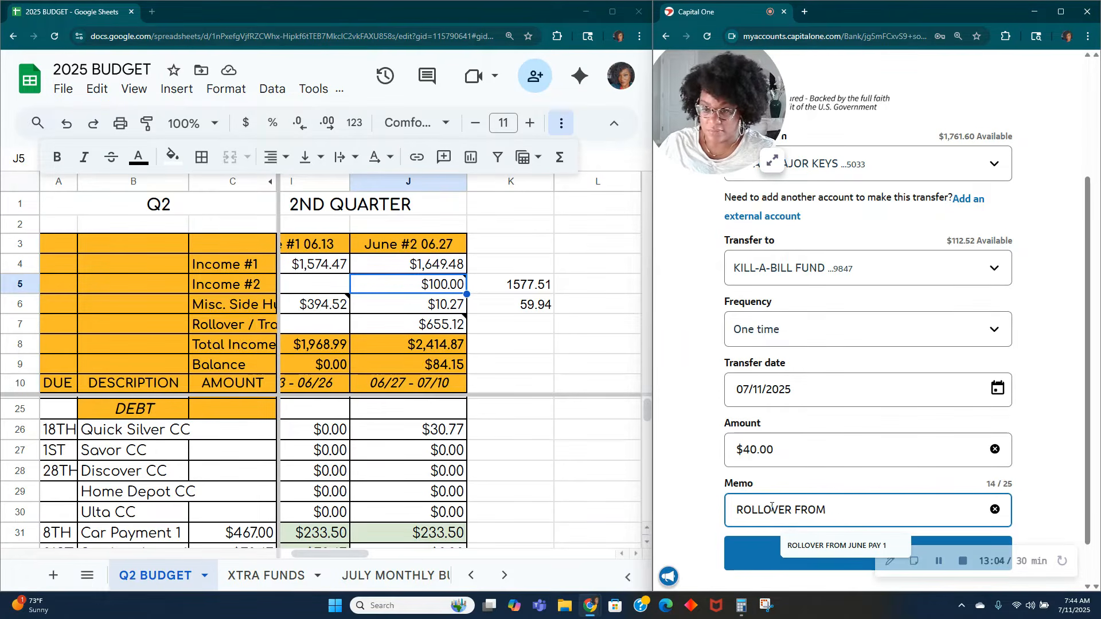
pyautogui.write('JUNE PAY 1')
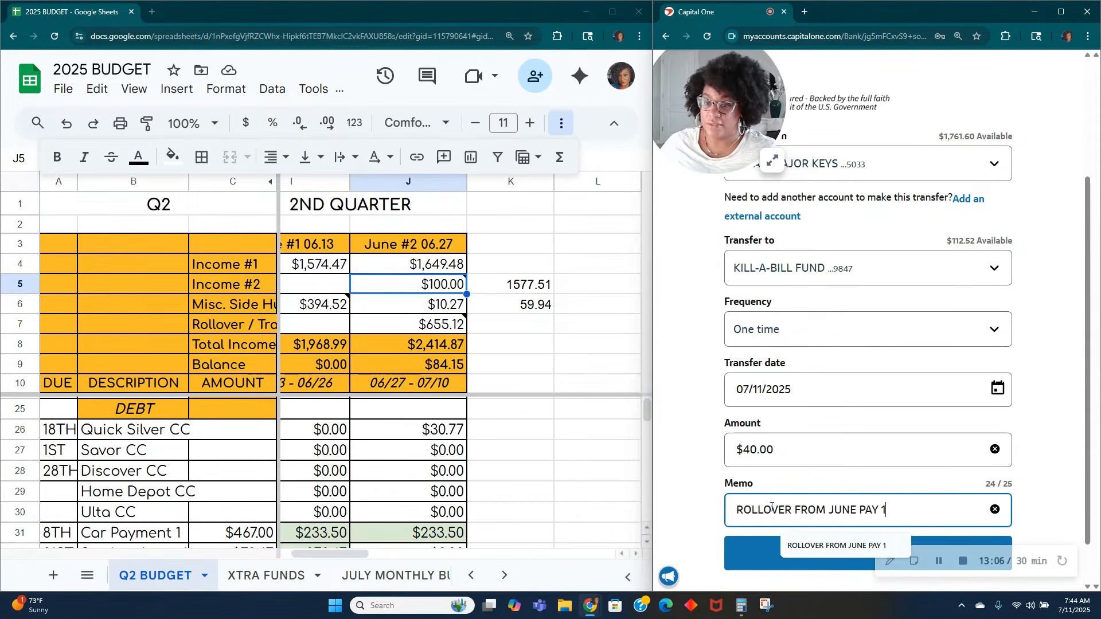
pyautogui.press('BackSpace')
pyautogui.write('2')
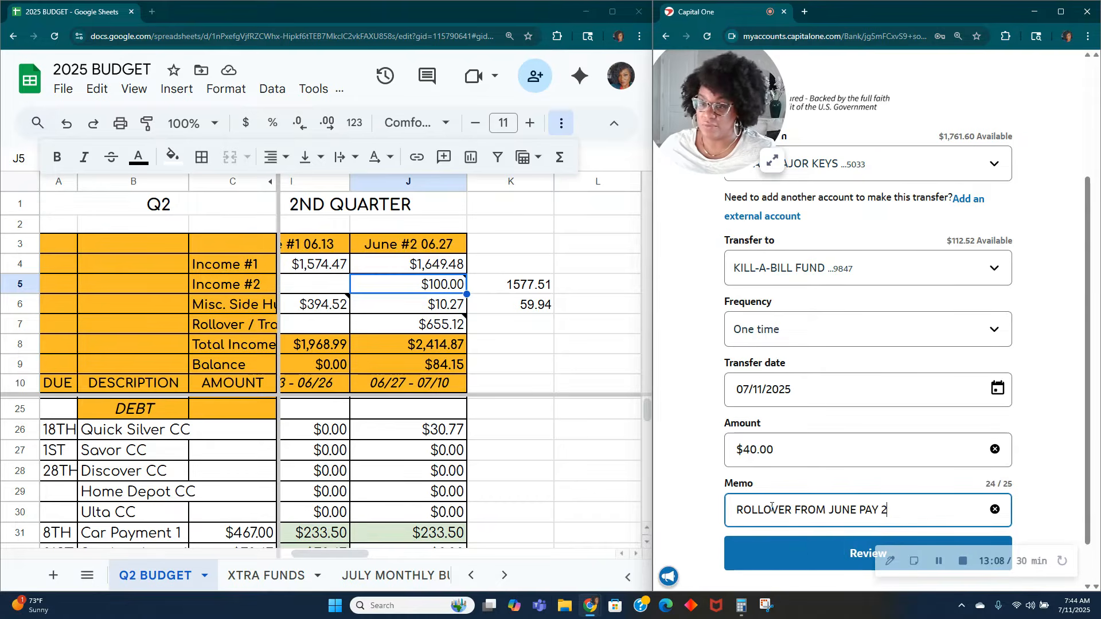
pyautogui.moveTo(911, 516); pyautogui.dragTo(831, 510)
pyautogui.write('C')
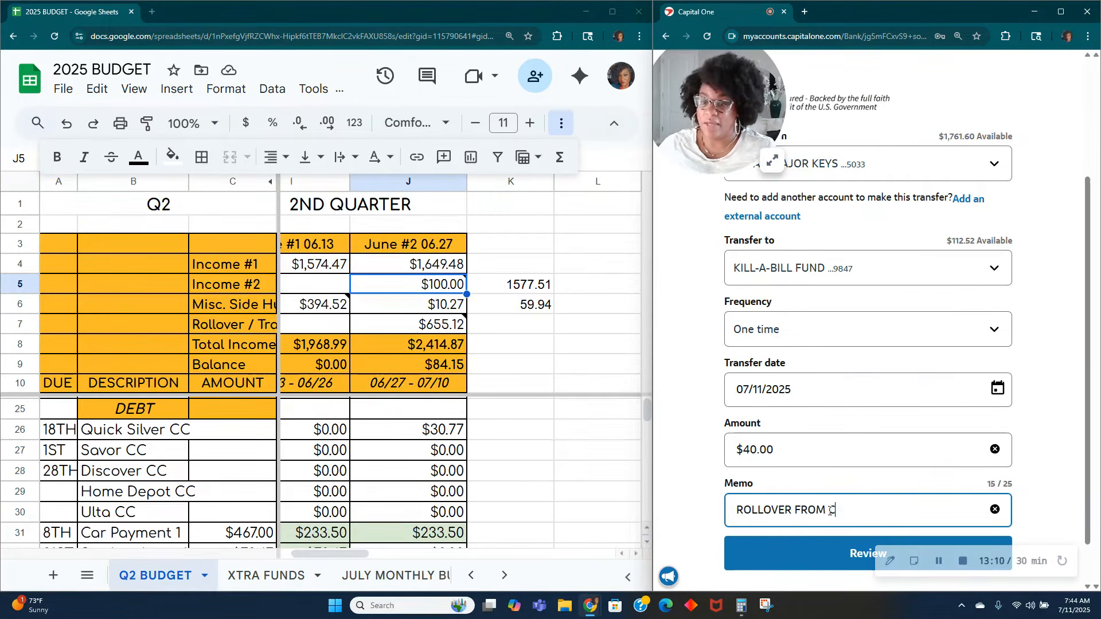
pyautogui.write('E JN')
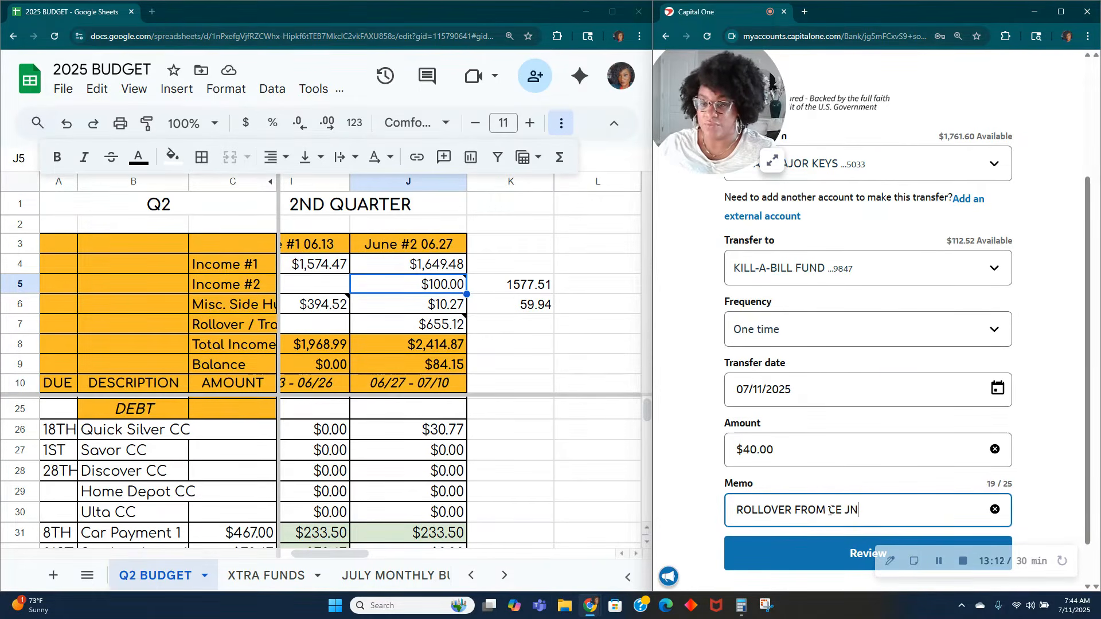
pyautogui.write('NE')
# Step: Review and submit the $40.00 rollover transfer to KILL-A-BILL FUND, and close its confirmation page
pyautogui.click(811, 565)
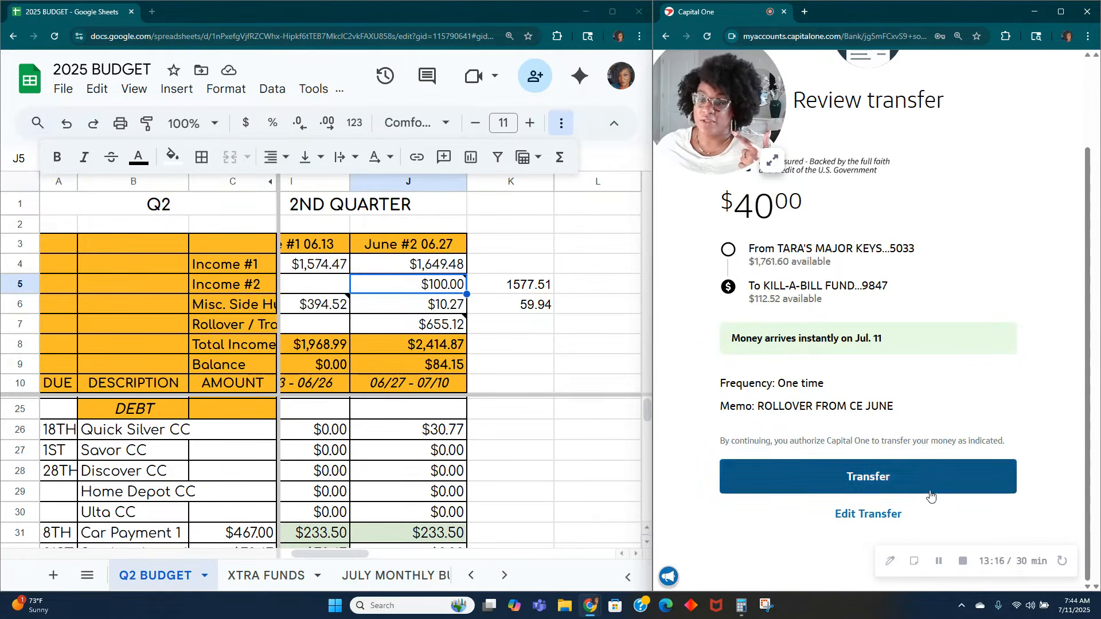
pyautogui.click(941, 484)
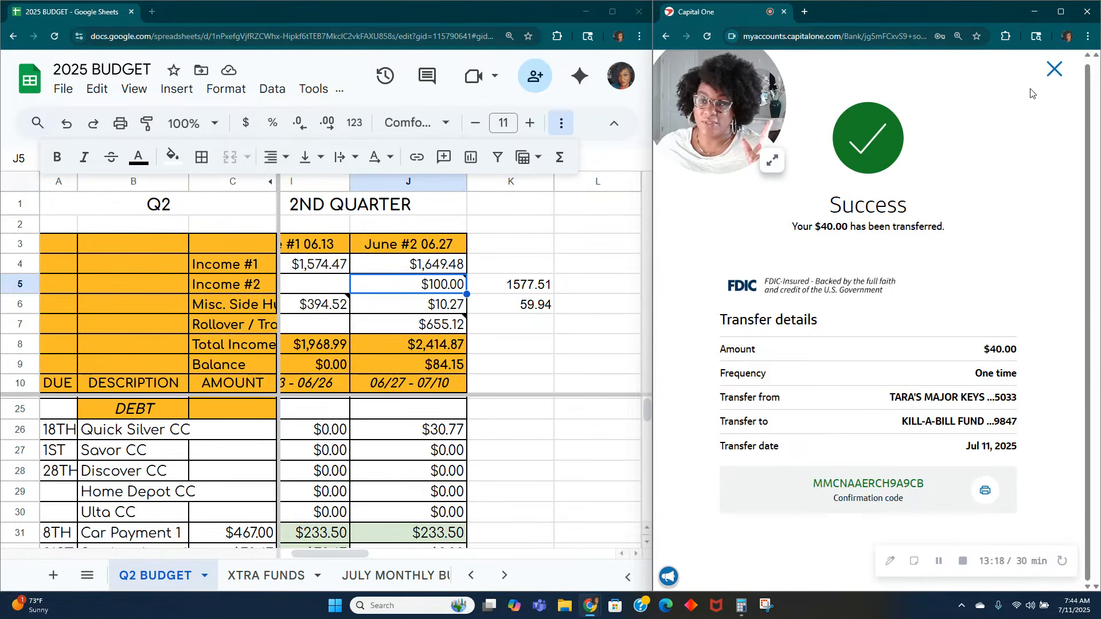
pyautogui.click(1053, 78)
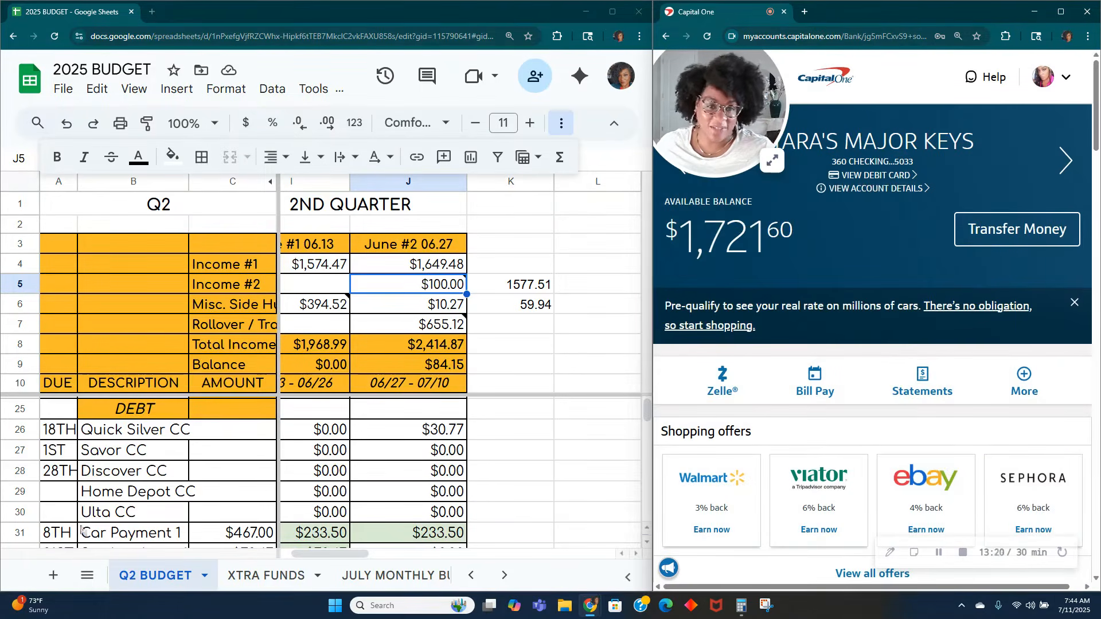
# Step: Switch to the budget sheet and enter 40 as the June #2 amount in the Other row of the sinking funds
pyautogui.scroll(-5, 284, 443)
pyautogui.click(486, 506)
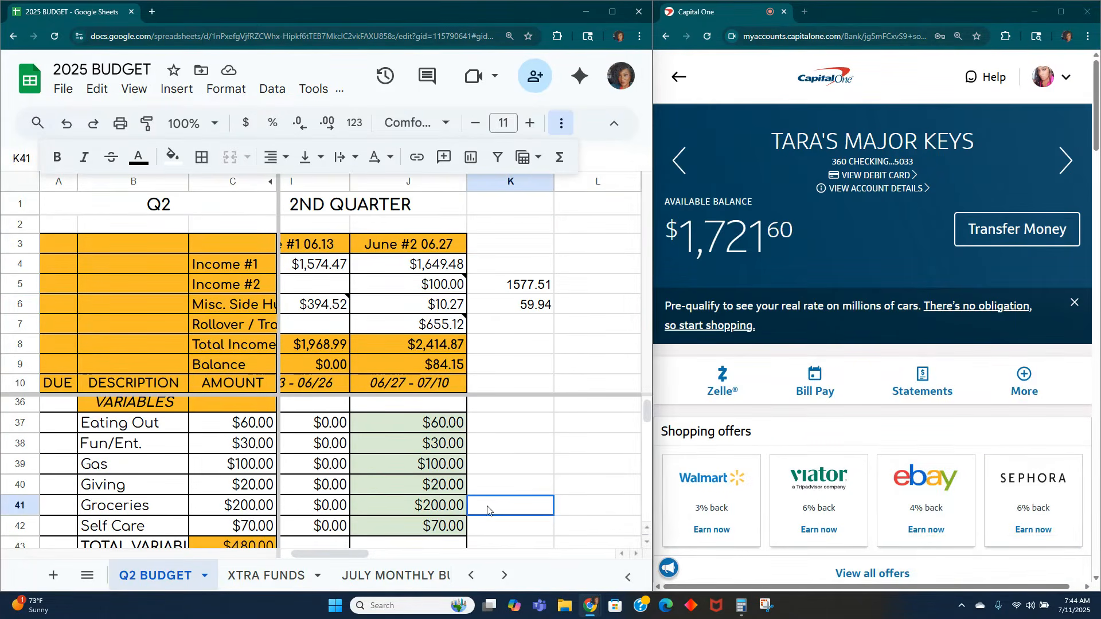
pyautogui.scroll(-4, 359, 501)
pyautogui.scroll(-1, 359, 499)
pyautogui.scroll(-3, 359, 498)
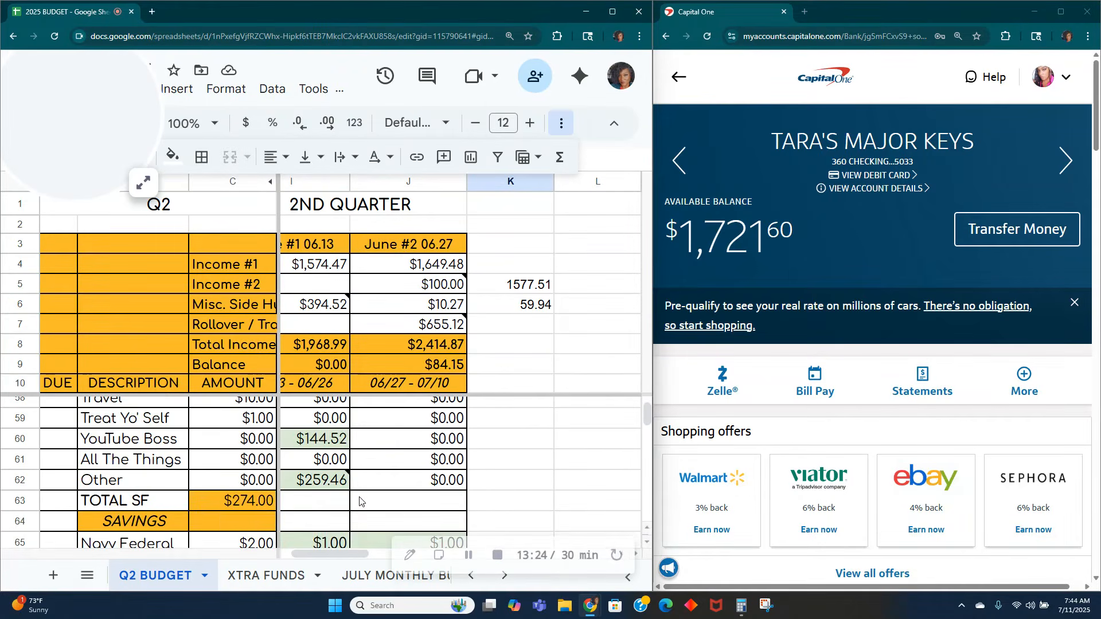
pyautogui.click(429, 486)
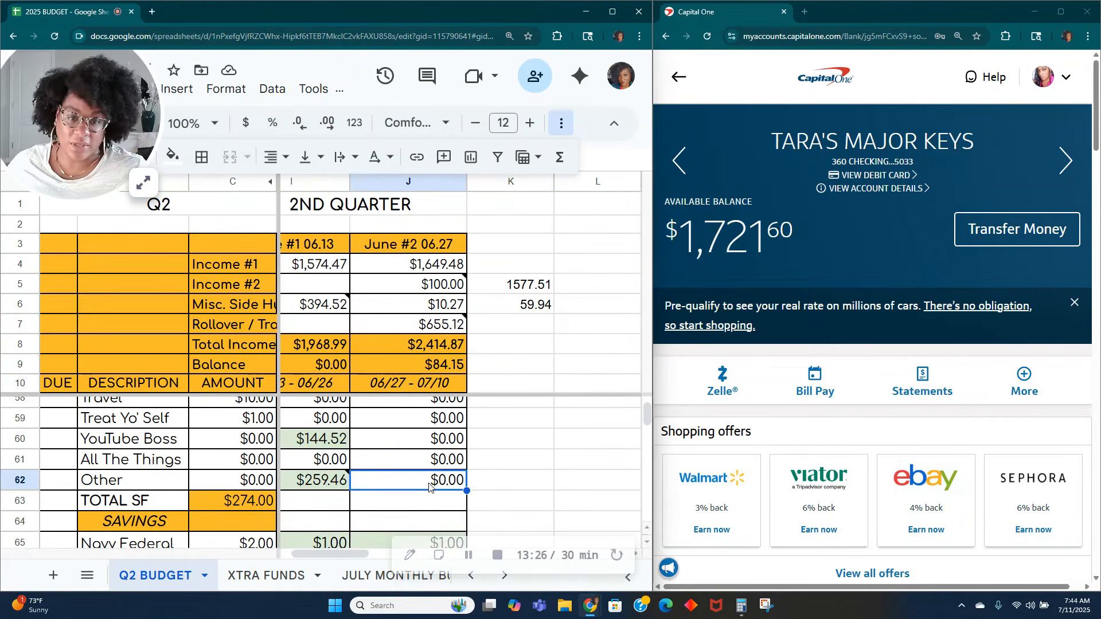
pyautogui.write('40')
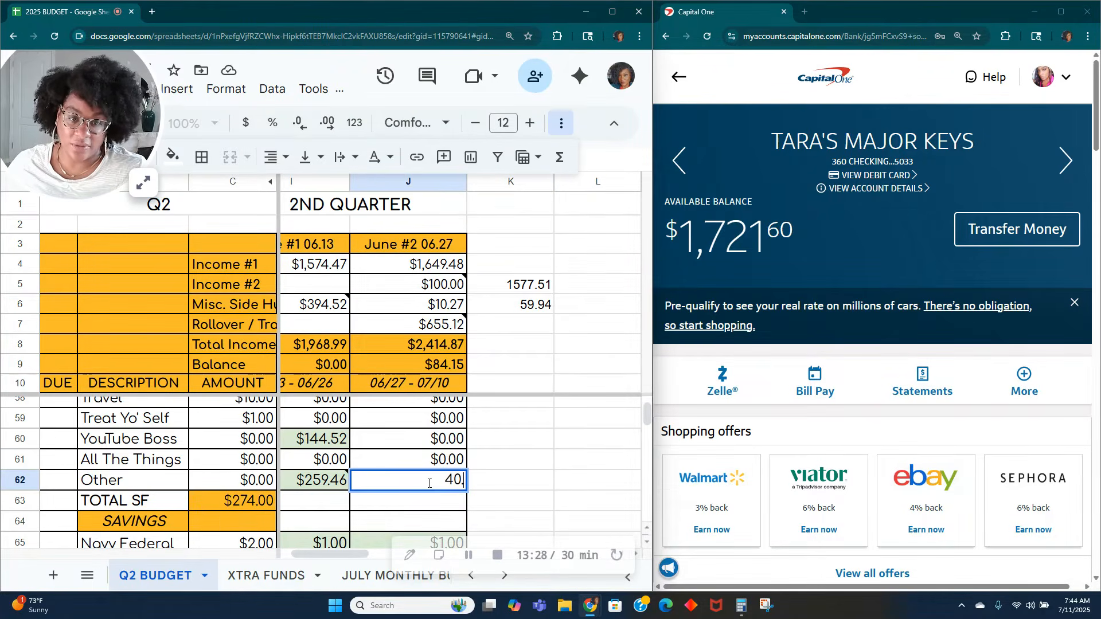
pyautogui.press('Tab')
# Step: Add the note "KILL A BILL FUND" to the June #2 Other amount and shade the cell light green
pyautogui.rightClick(429, 483)
pyautogui.scroll(-4, 507, 439)
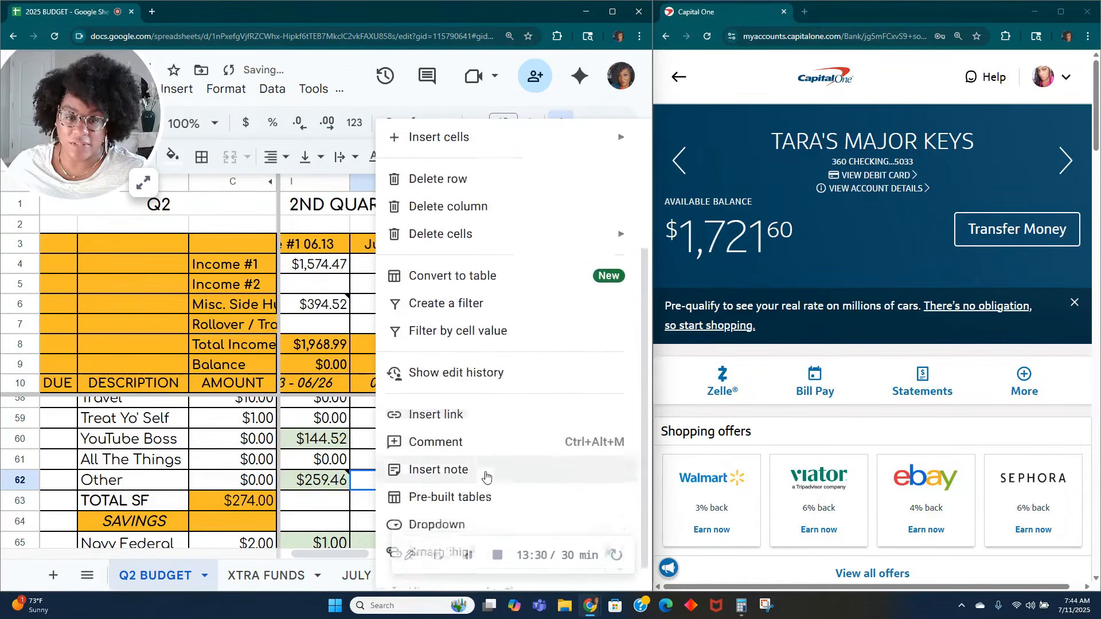
pyautogui.click(484, 462)
pyautogui.write('KILL A BILL FUND')
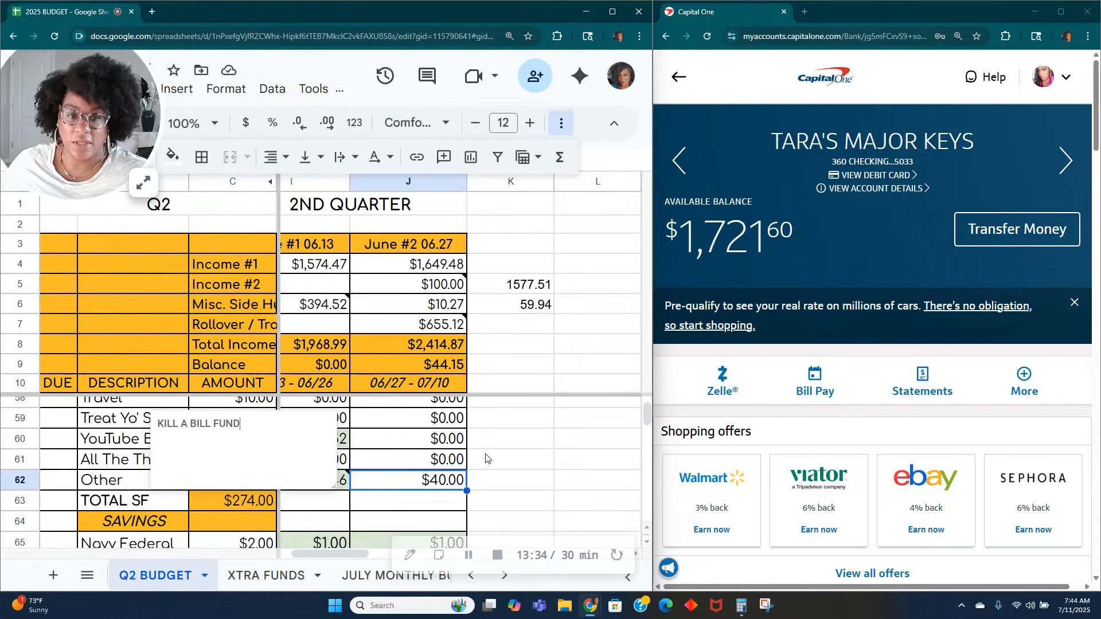
pyautogui.press('Escape')
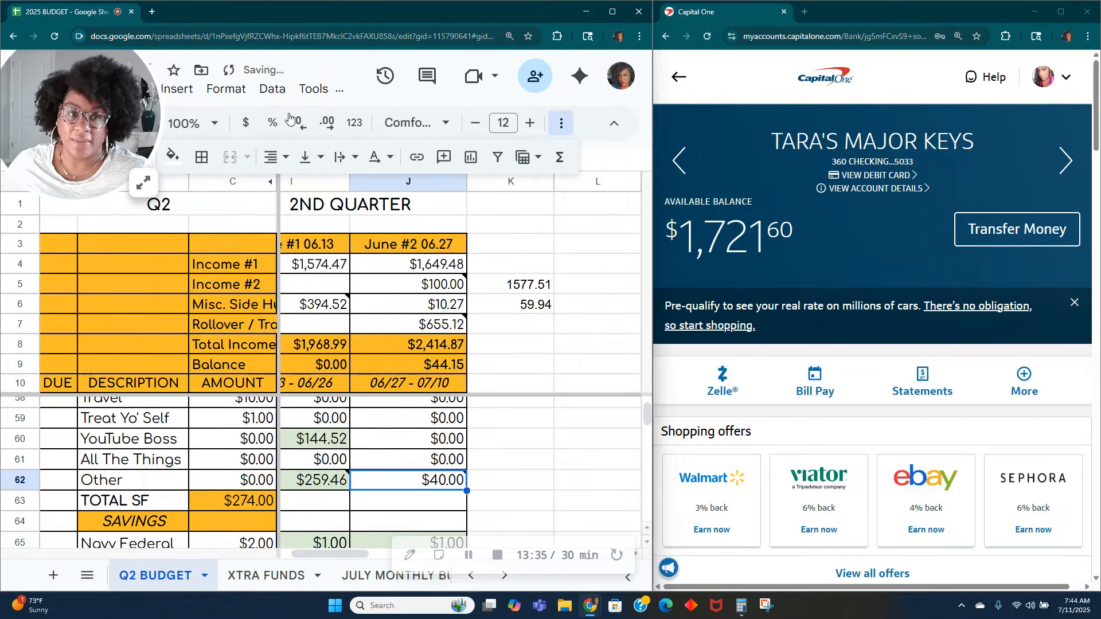
pyautogui.click(172, 156)
pyautogui.click(273, 253)
# Step: Check the June #2 Gym amount in the expenses section
pyautogui.scroll(15, 511, 462)
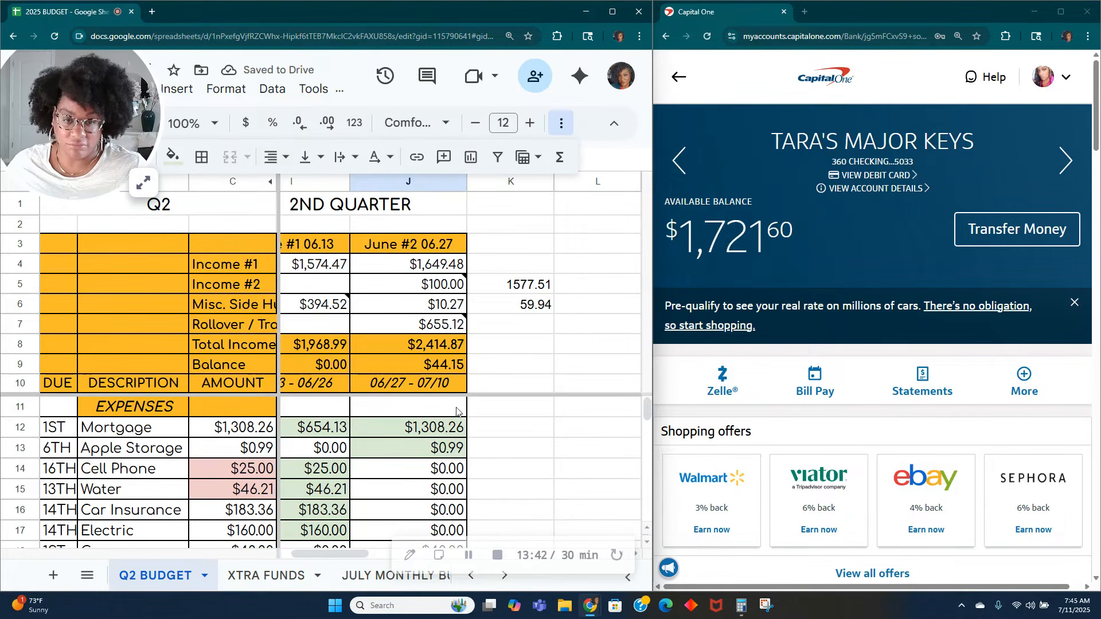
pyautogui.scroll(-1, 430, 437)
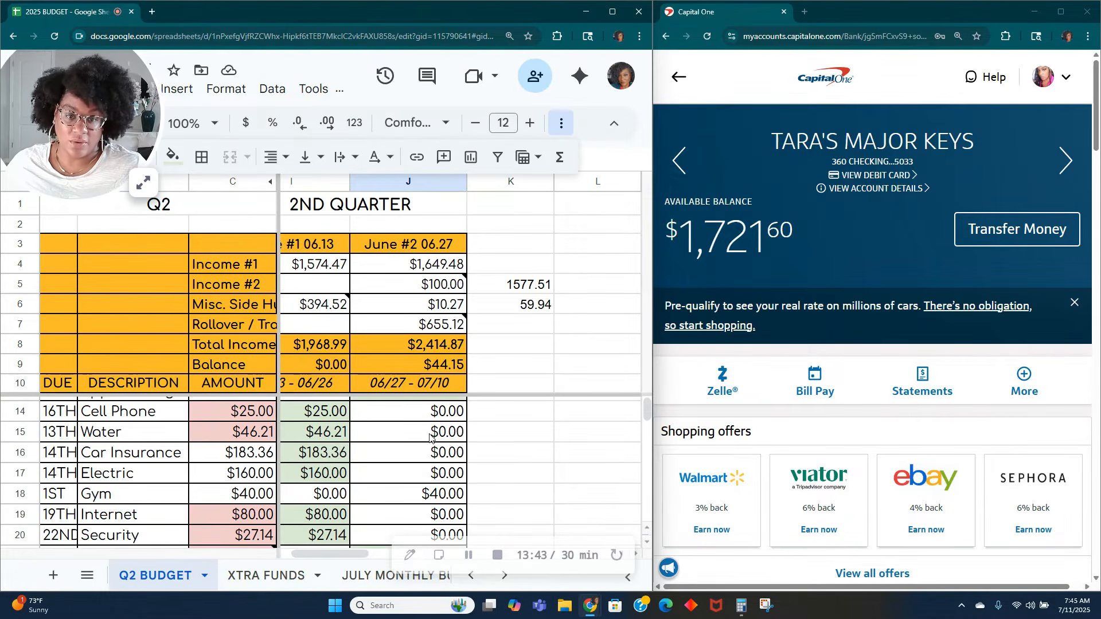
pyautogui.click(432, 493)
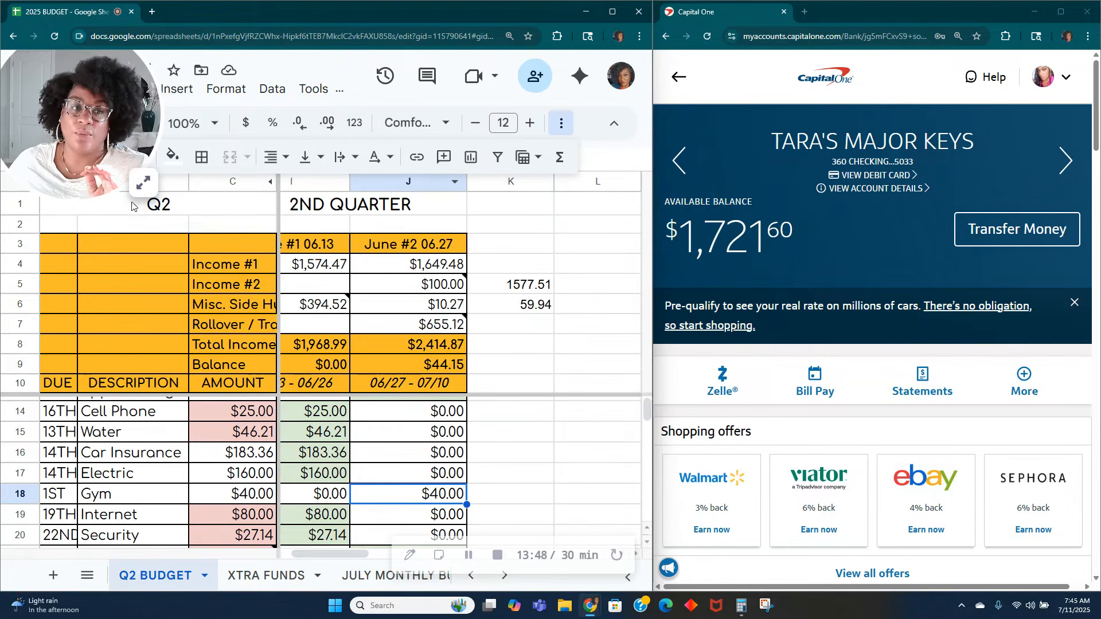
pyautogui.click(143, 182)
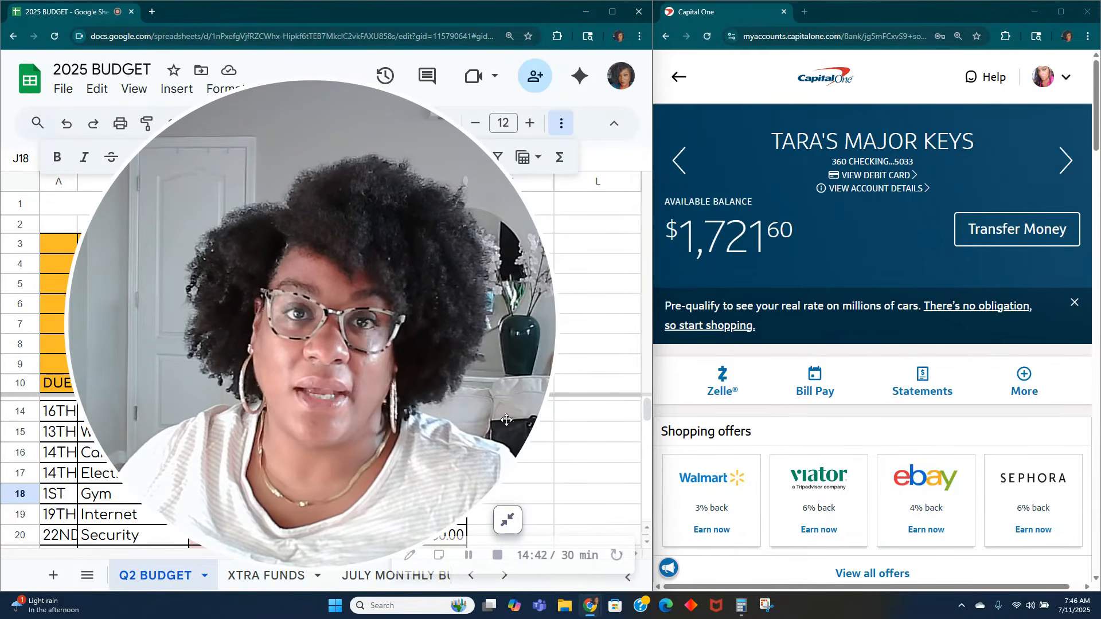
pyautogui.click(507, 519)
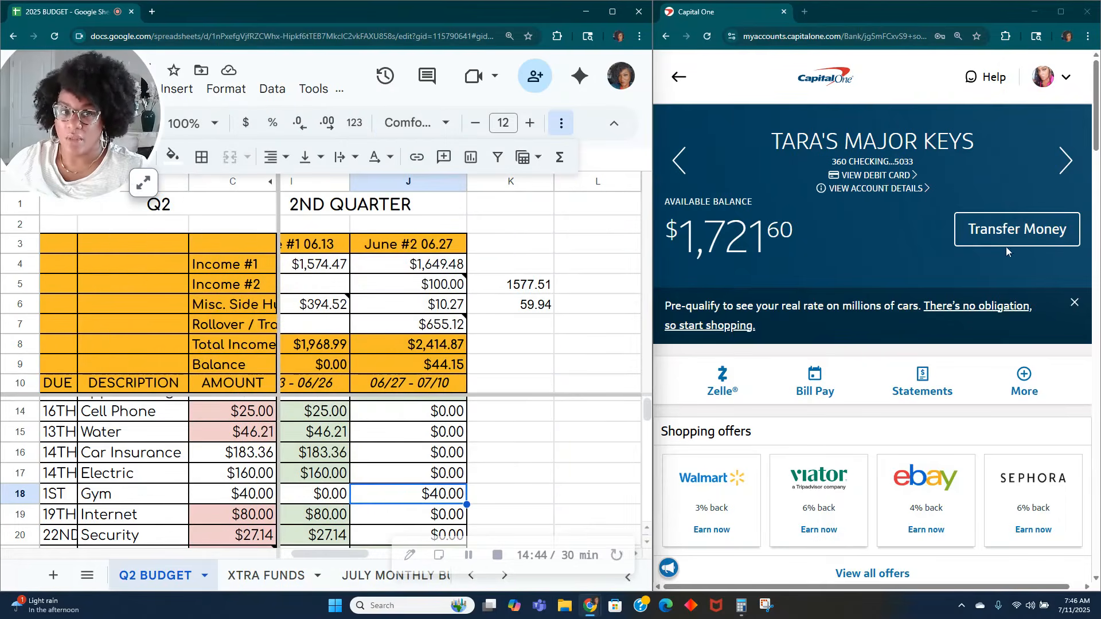
# Step: Start another Capital One transfer from the checking account with KILL-A-BILL FUND as the destination
pyautogui.click(1012, 232)
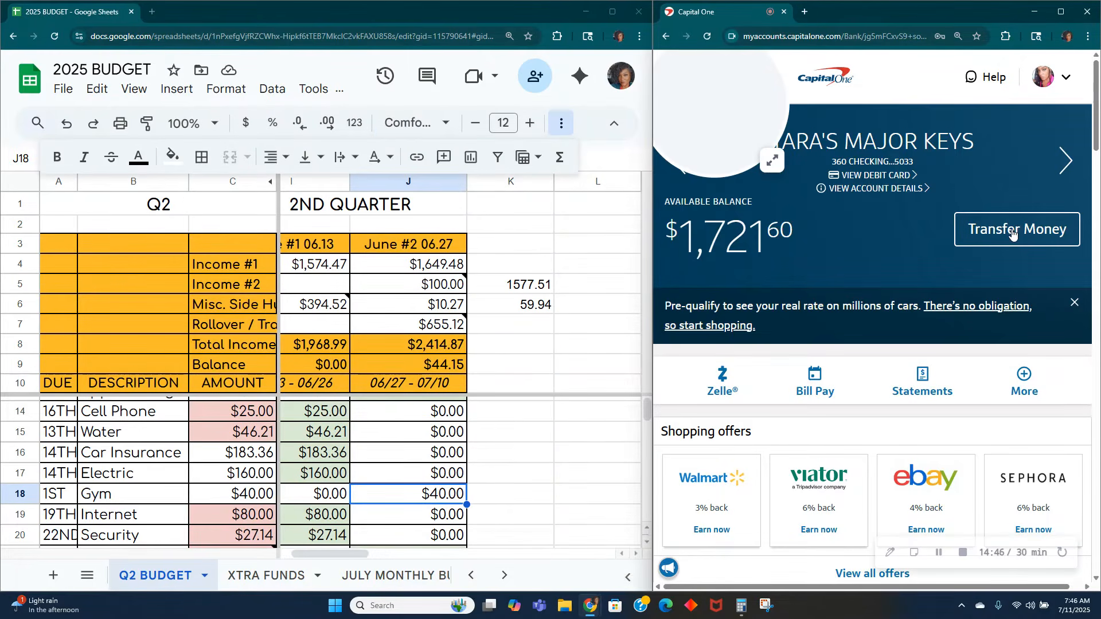
pyautogui.click(1012, 231)
pyautogui.scroll(-3, 872, 344)
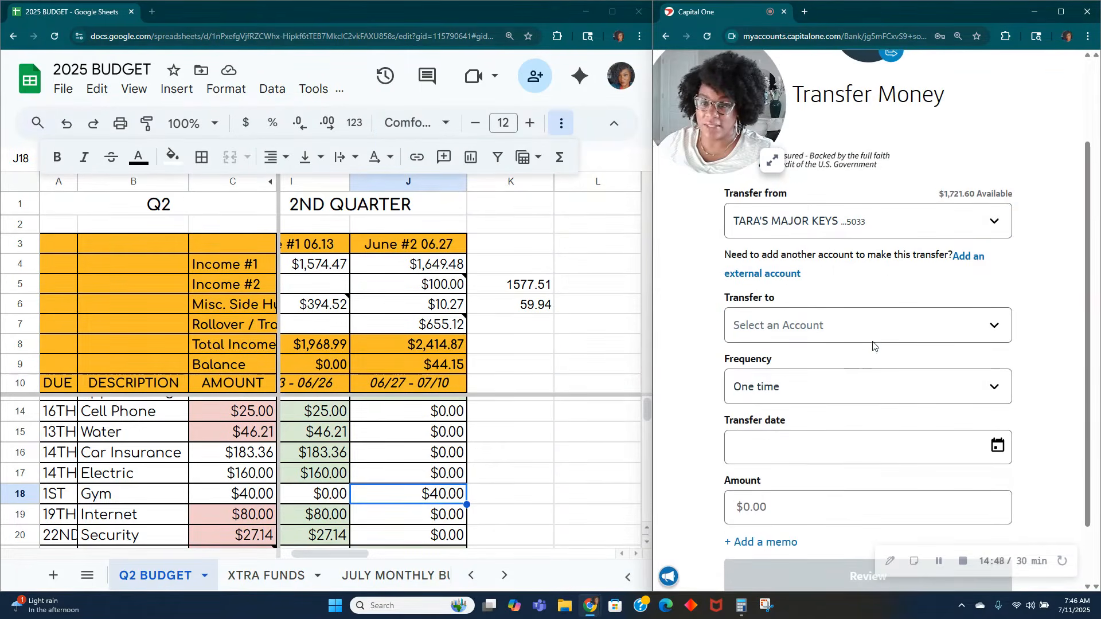
pyautogui.click(873, 339)
pyautogui.scroll(-3, 868, 400)
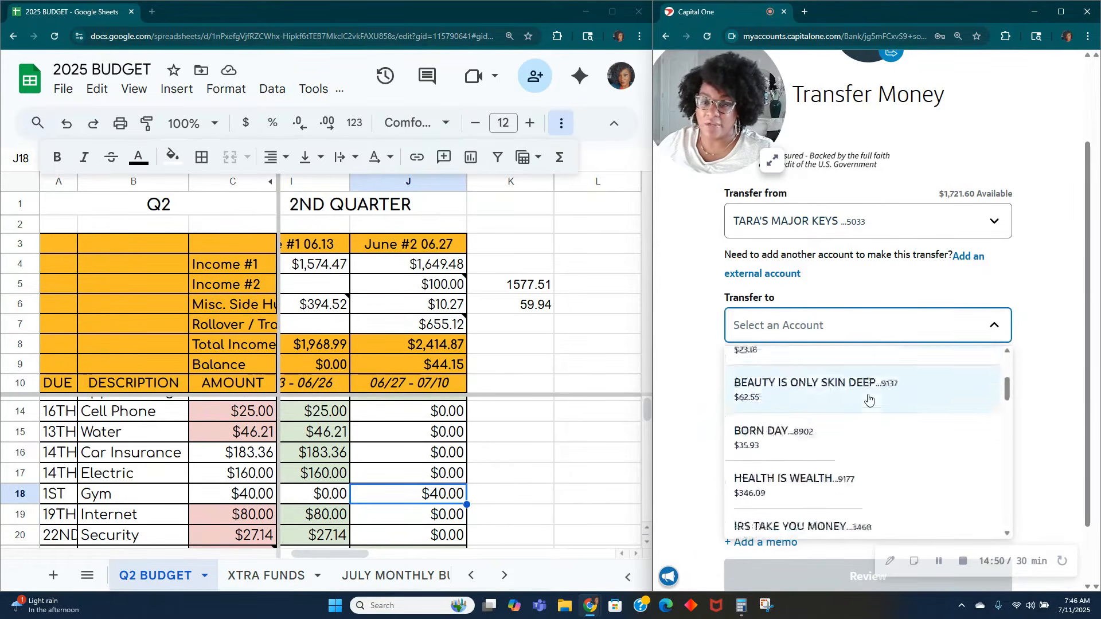
pyautogui.scroll(-6, 869, 399)
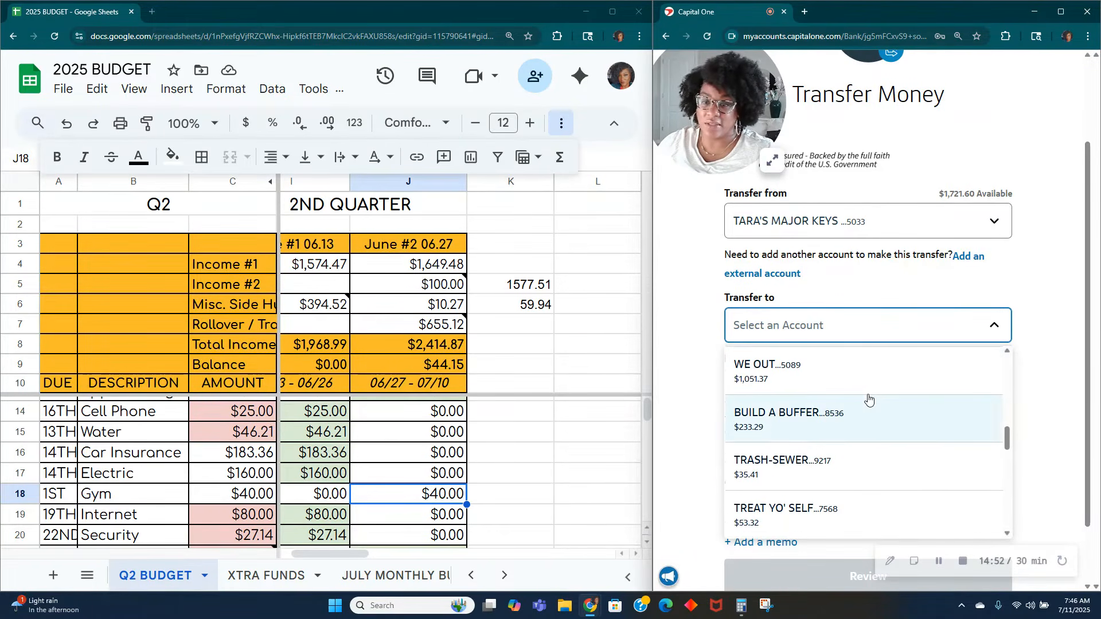
pyautogui.scroll(-3, 869, 399)
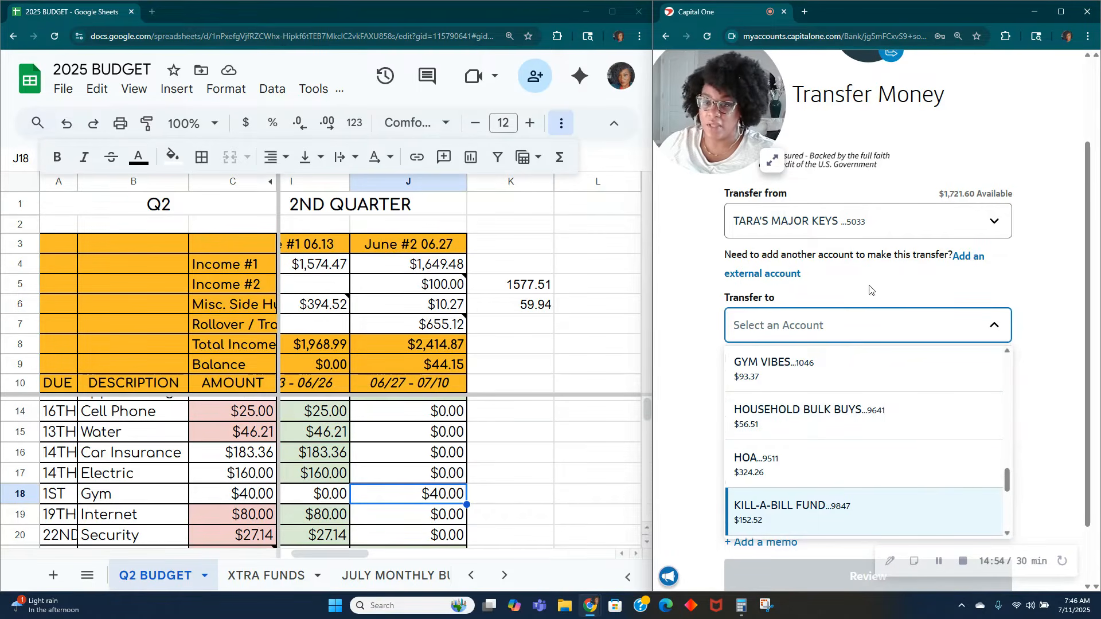
pyautogui.click(857, 519)
# Step: Set the transfer amount to $40.00 and add the memo "MONEY FROM JULY ZUMBA"
pyautogui.click(849, 522)
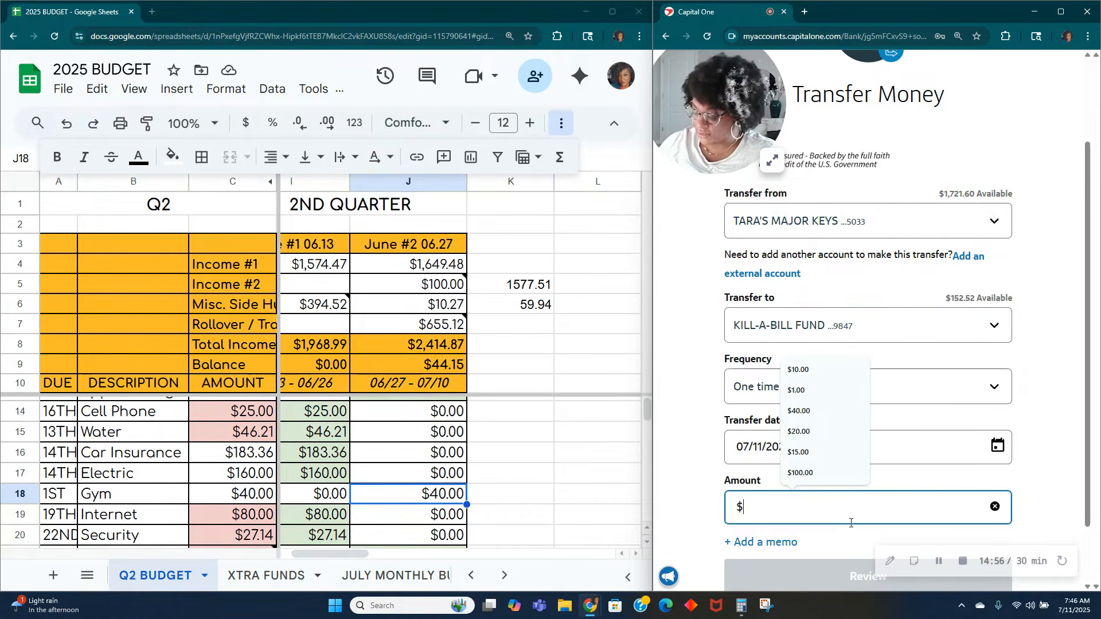
pyautogui.write('40.00')
pyautogui.click(790, 548)
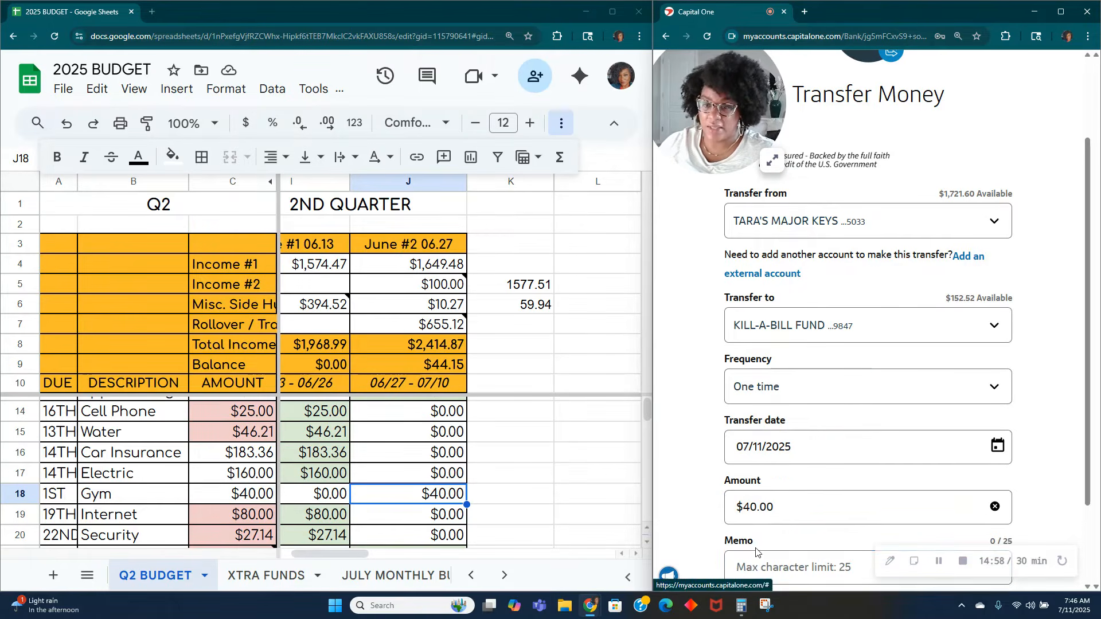
pyautogui.click(751, 566)
pyautogui.write('MONEY F')
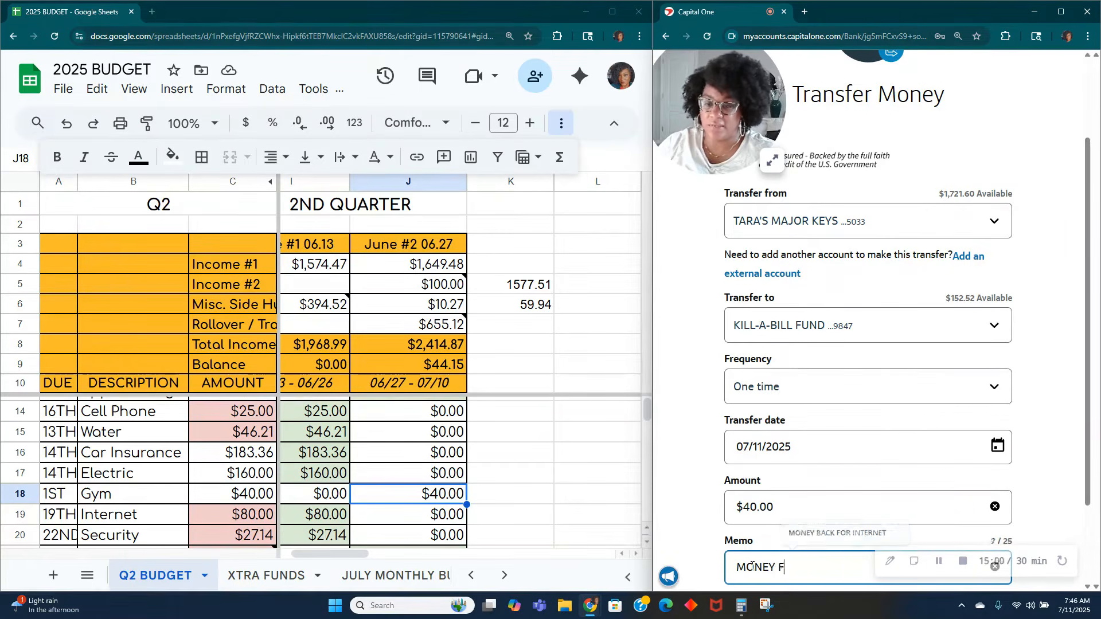
pyautogui.write('ROM JULY ZUMBA')
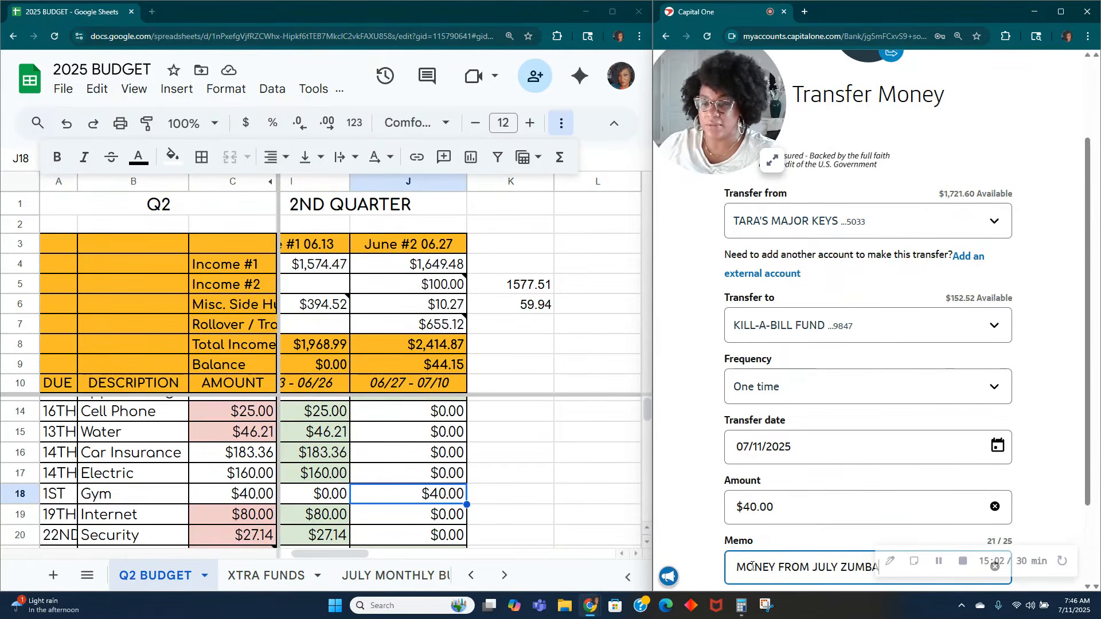
# Step: Review and submit the $40.00 July Zumba transfer to KILL-A-BILL FUND
pyautogui.scroll(-3, 1045, 506)
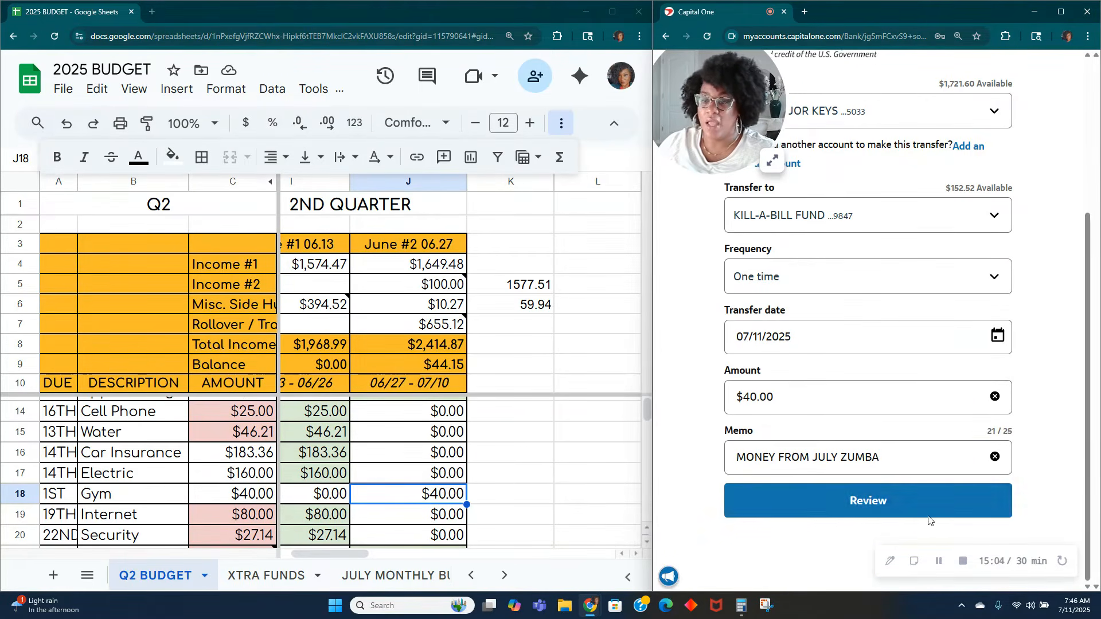
pyautogui.click(934, 510)
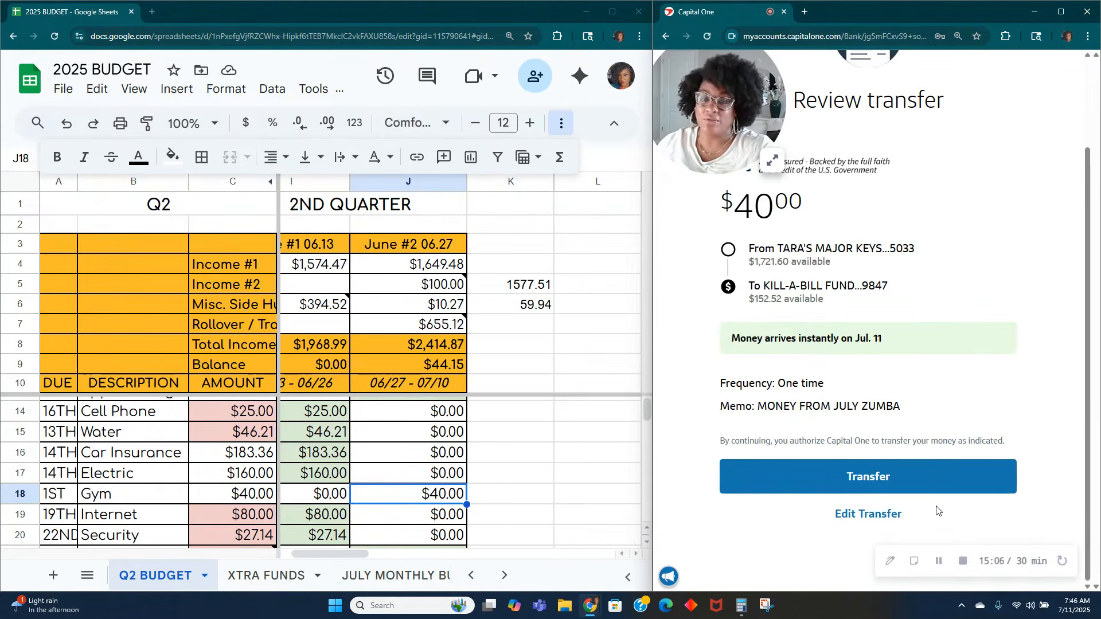
pyautogui.click(876, 488)
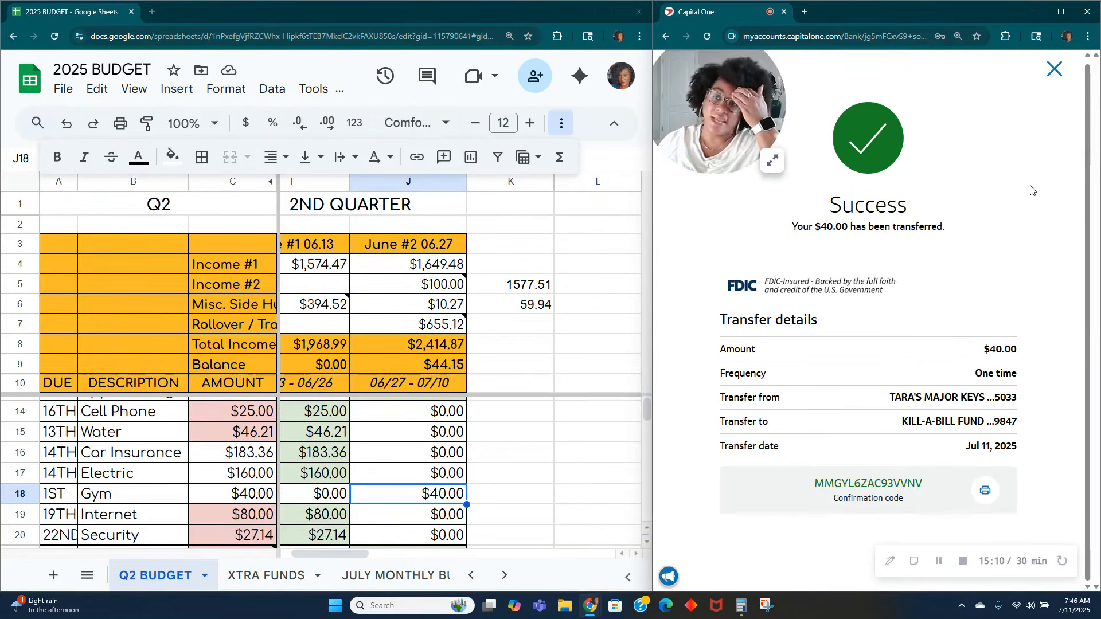
# Step: Close the completed transfer confirmation and return to the checking account overview
pyautogui.click(477, 207)
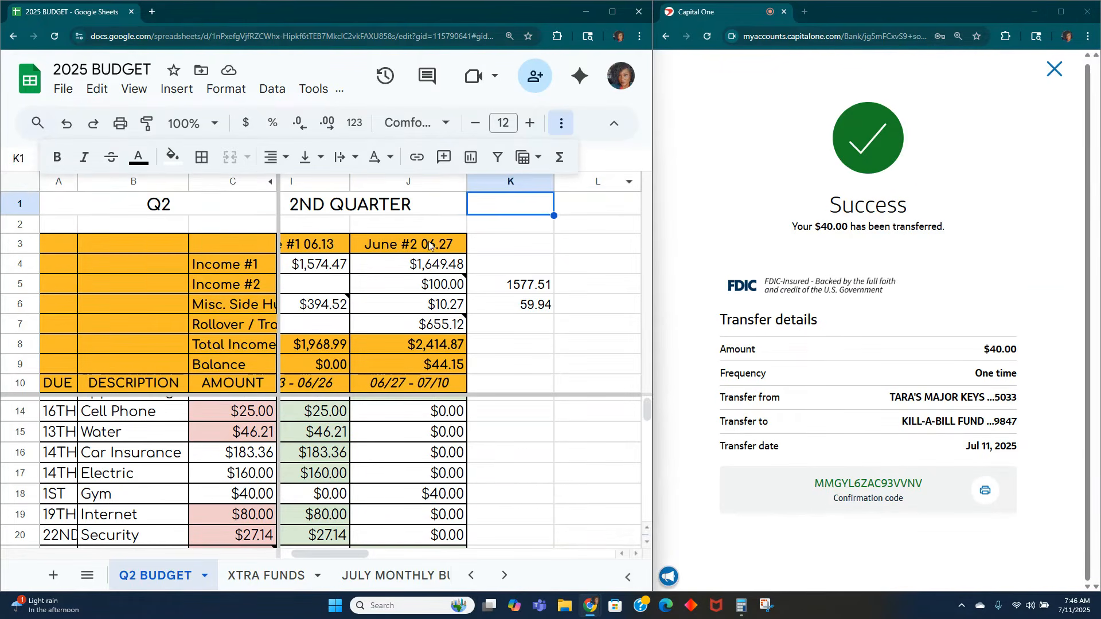
pyautogui.click(153, 190)
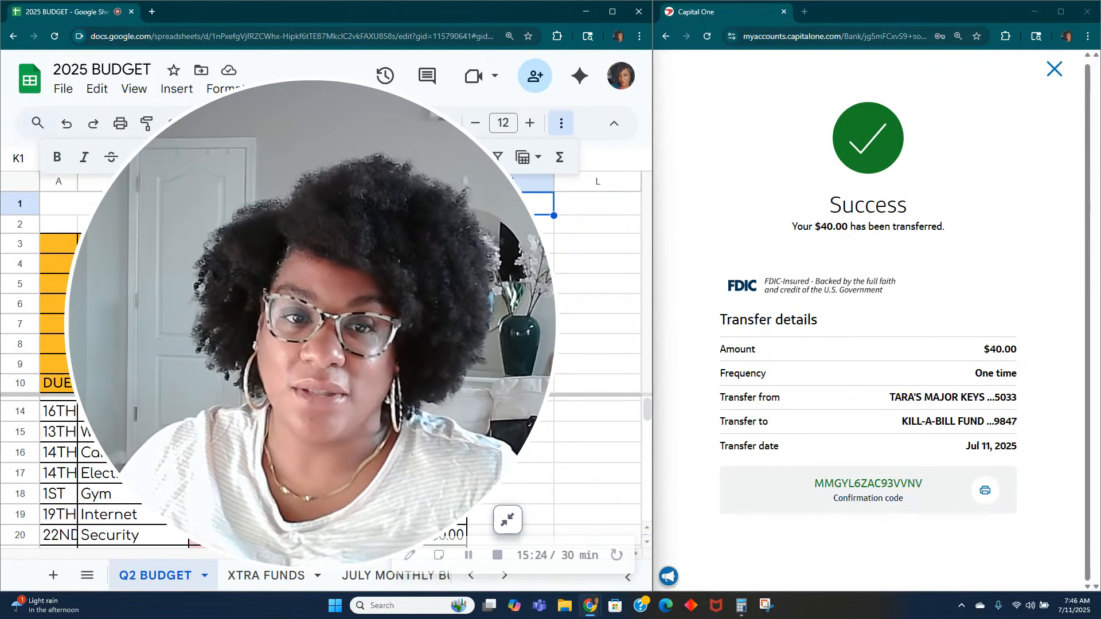
pyautogui.click(507, 520)
pyautogui.click(1055, 79)
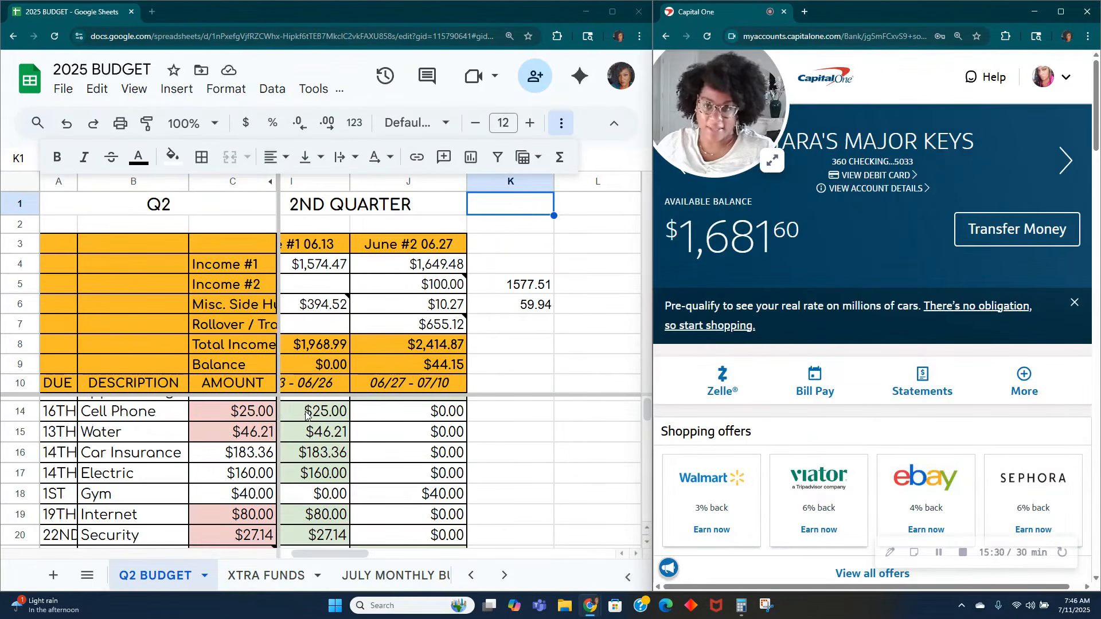
# Step: Set the June #2 Gym amount to 0 in the expenses section
pyautogui.click(372, 488)
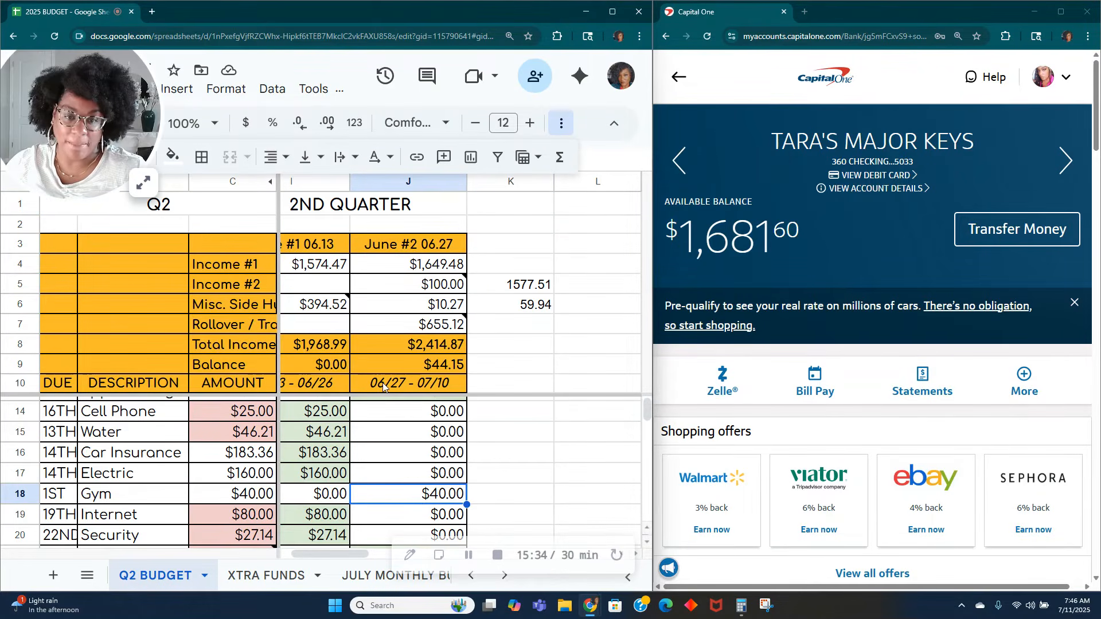
pyautogui.write('0')
pyautogui.press('Return')
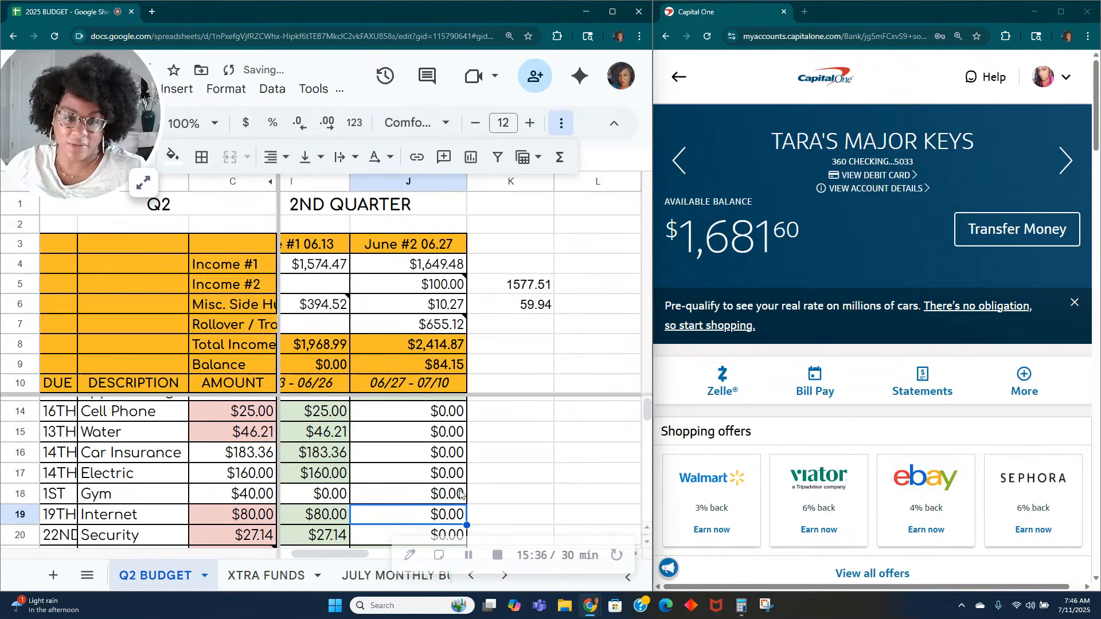
# Step: Edit the note on the June #2 Other sinking fund amount to read "80.00 KILL A BILL FUND"
pyautogui.scroll(-4, 460, 494)
pyautogui.scroll(-4, 404, 489)
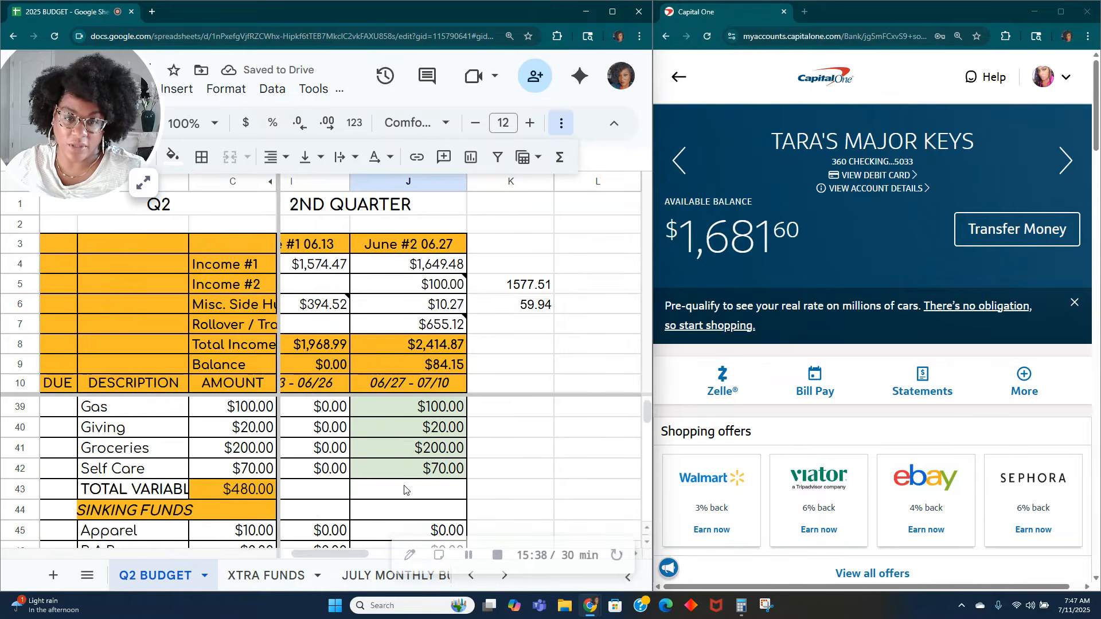
pyautogui.scroll(-7, 404, 489)
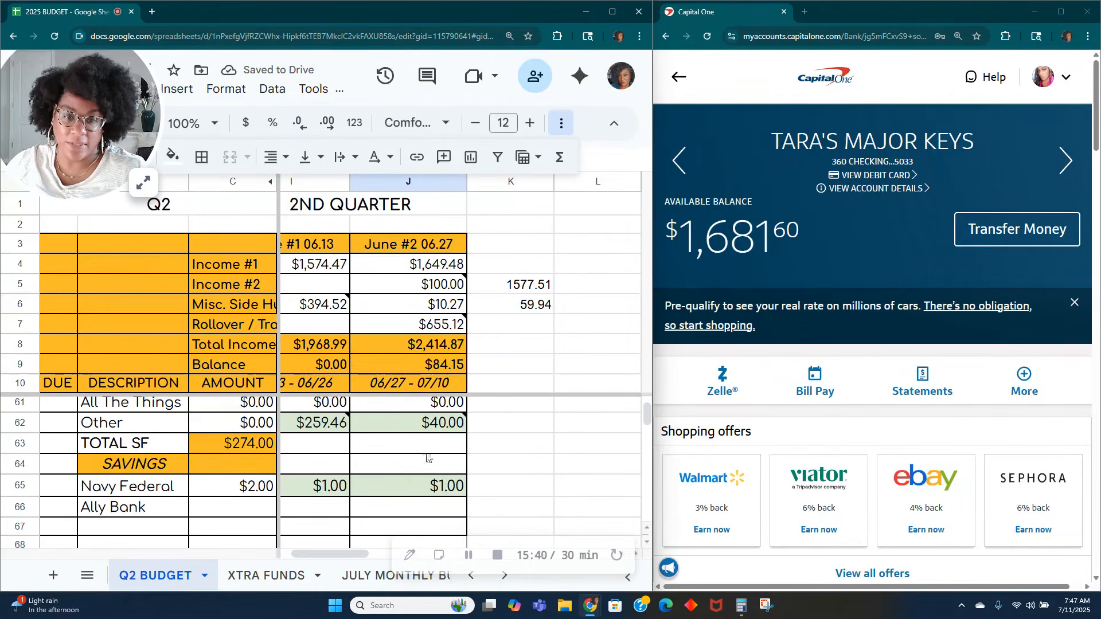
pyautogui.click(433, 431)
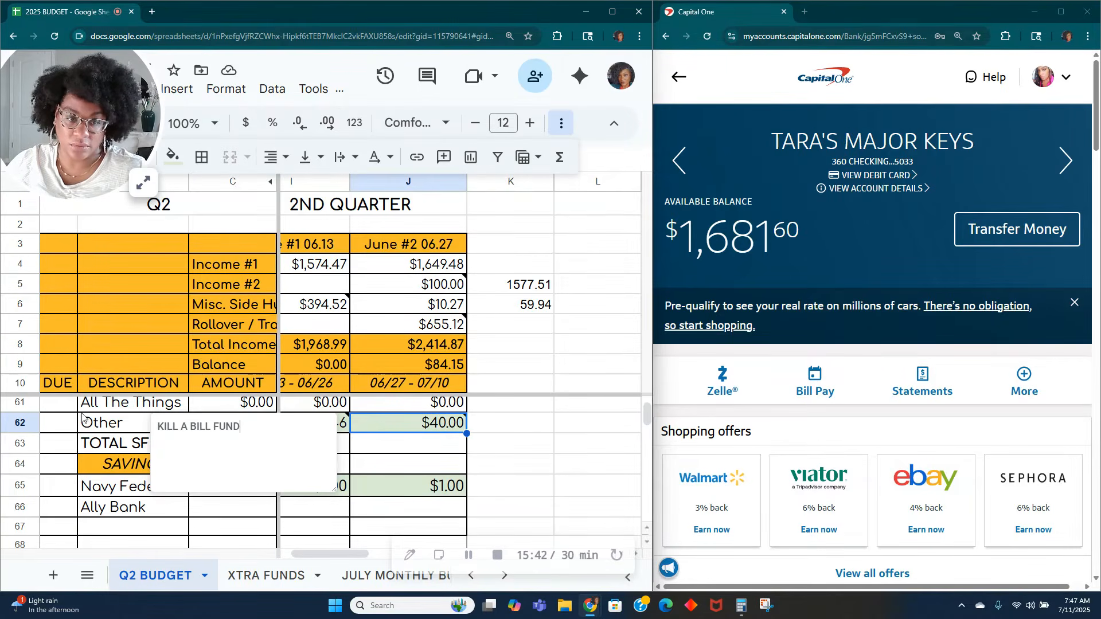
pyautogui.write('80.00')
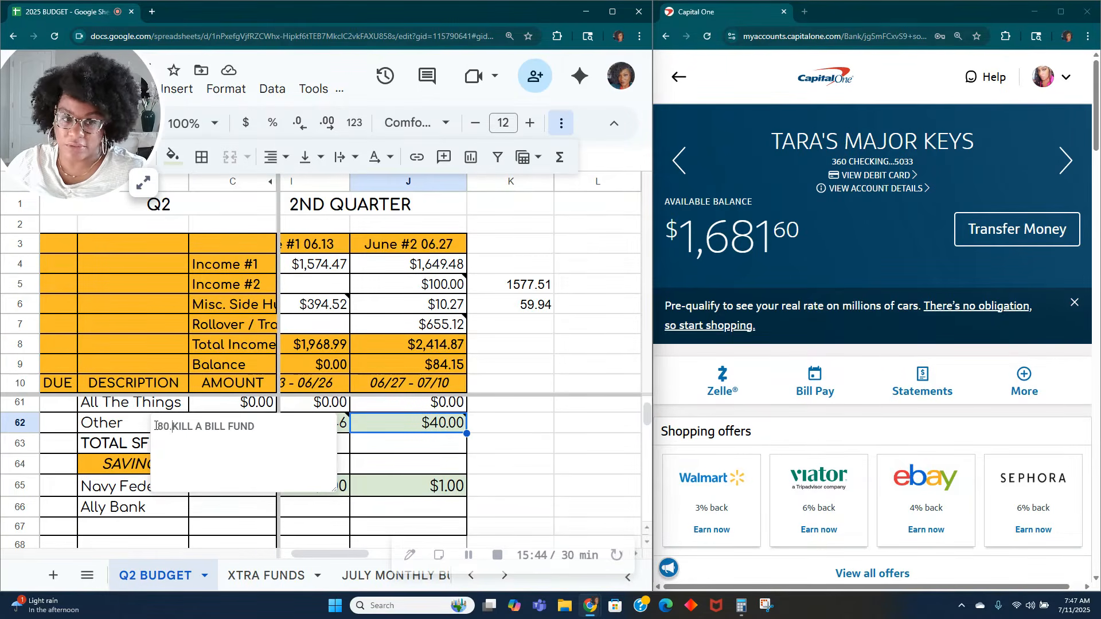
pyautogui.click(404, 431)
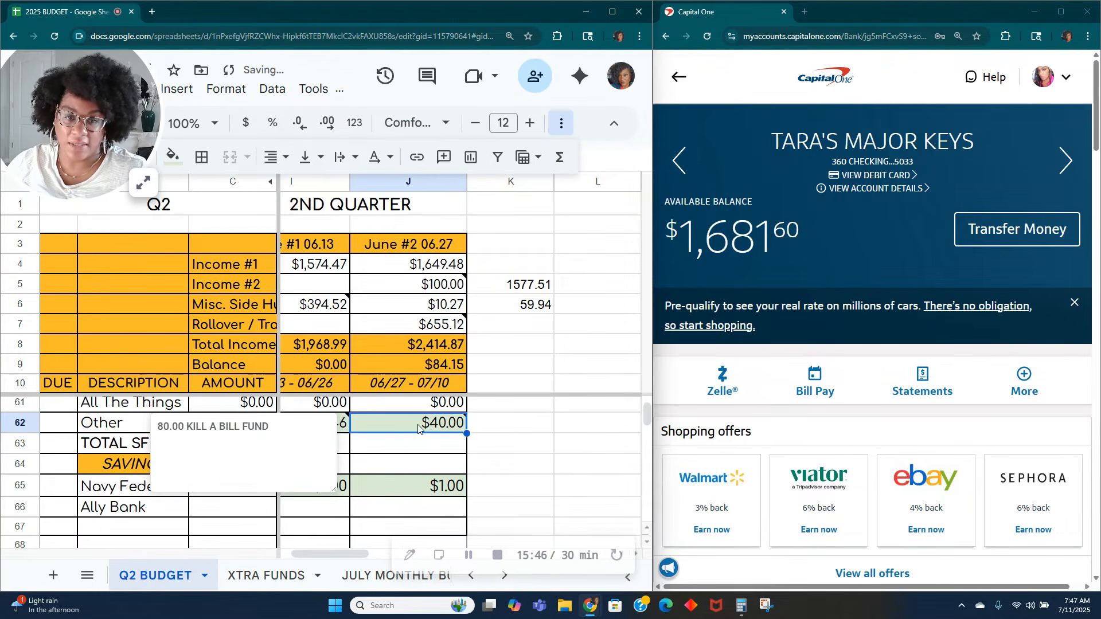
# Step: Set the June #2 Other sinking fund amount to 80.00
pyautogui.doubleClick(418, 427)
pyautogui.press('BackSpace')
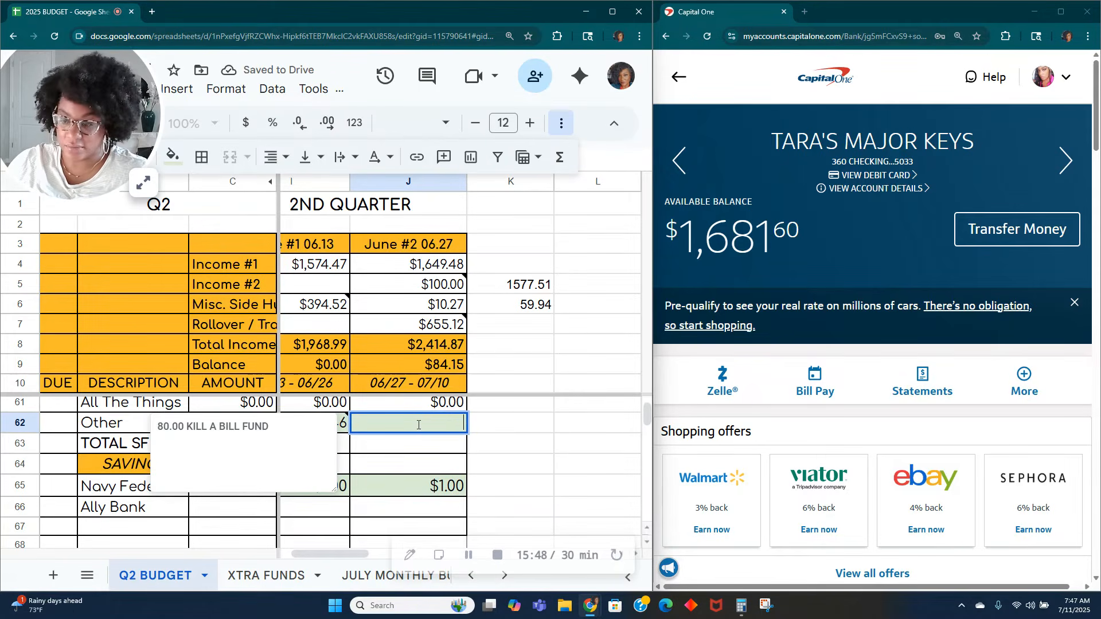
pyautogui.write('80.00')
pyautogui.press('Tab')
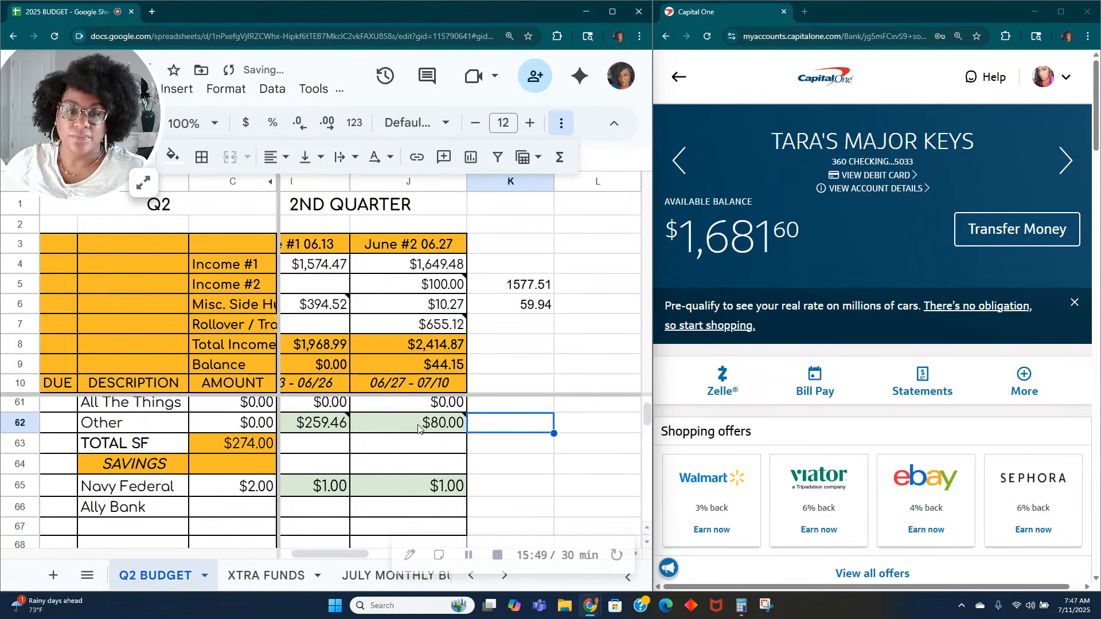
pyautogui.click(524, 474)
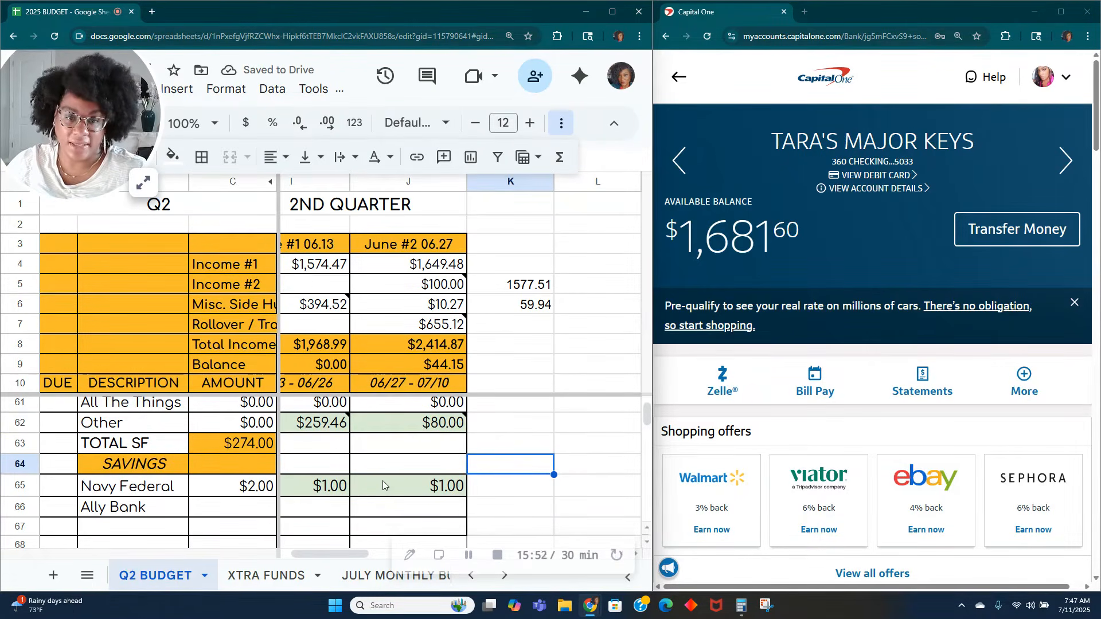
# Step: Fill the June #2 Quick Silver CC amount in the debt section with the light green used for paid items
pyautogui.scroll(10, 383, 481)
pyautogui.scroll(5, 404, 508)
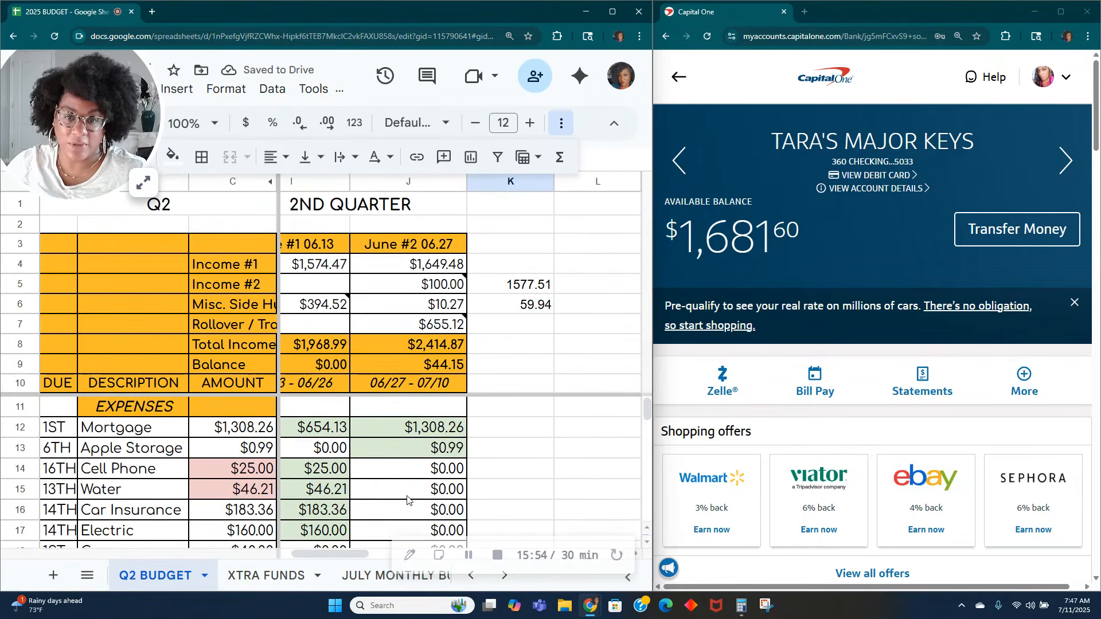
pyautogui.scroll(-5, 414, 483)
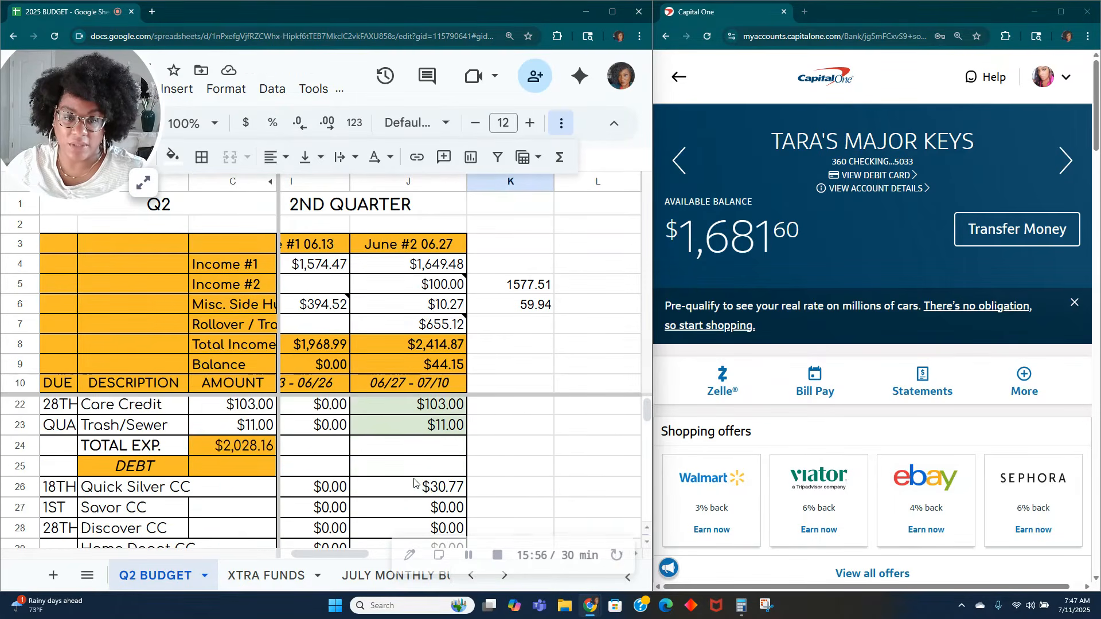
pyautogui.click(438, 435)
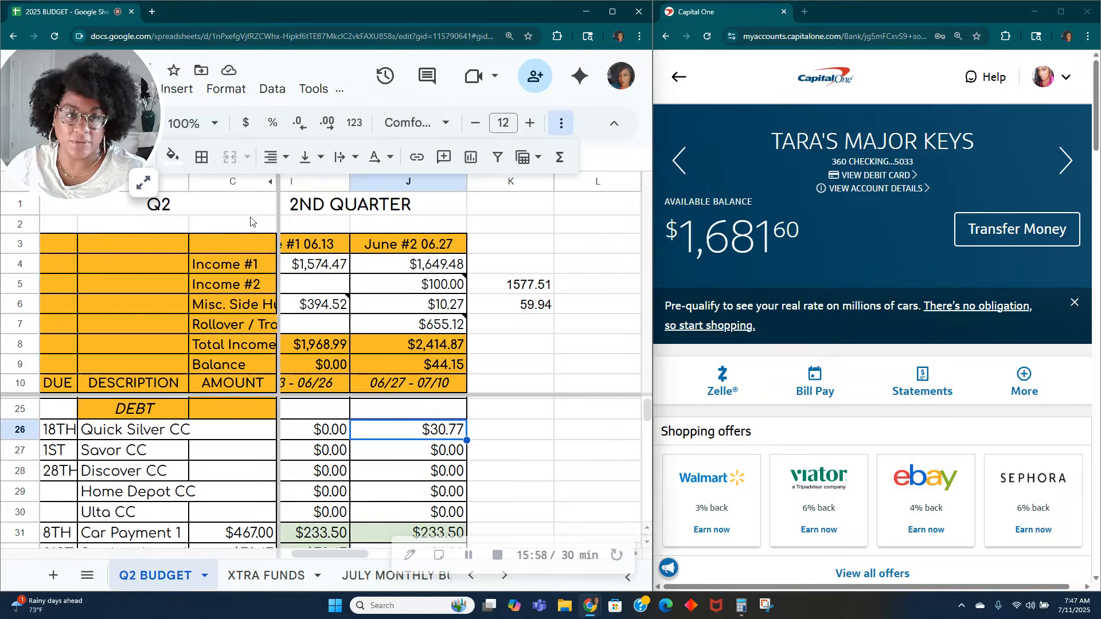
pyautogui.click(174, 156)
pyautogui.click(253, 265)
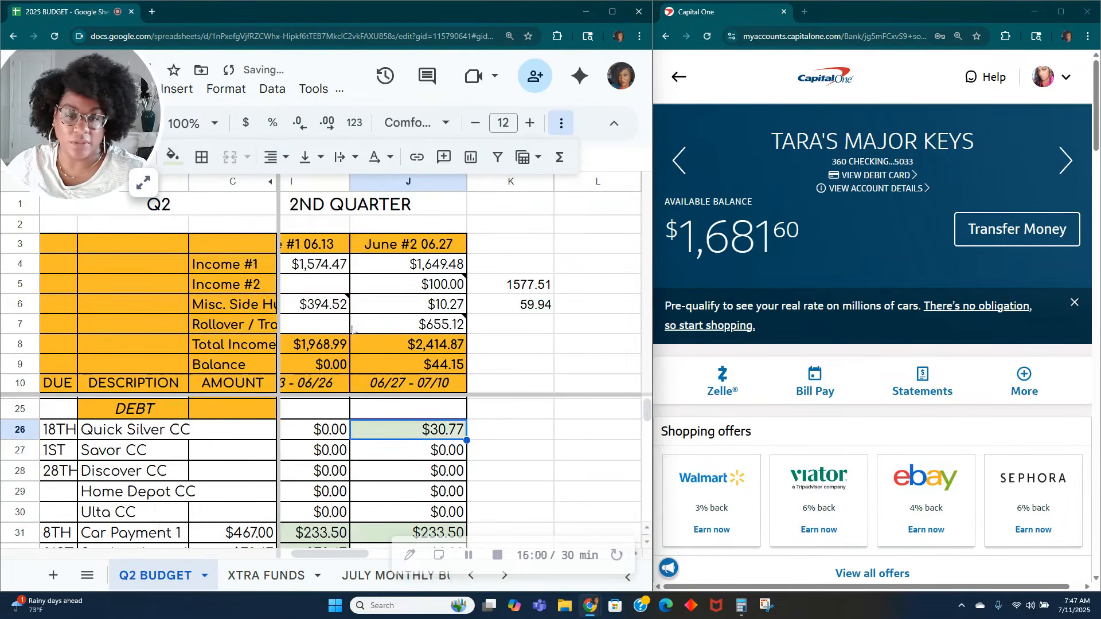
# Step: Check the rest of the June #2 column down to the final BALANCE row
pyautogui.scroll(-5, 430, 462)
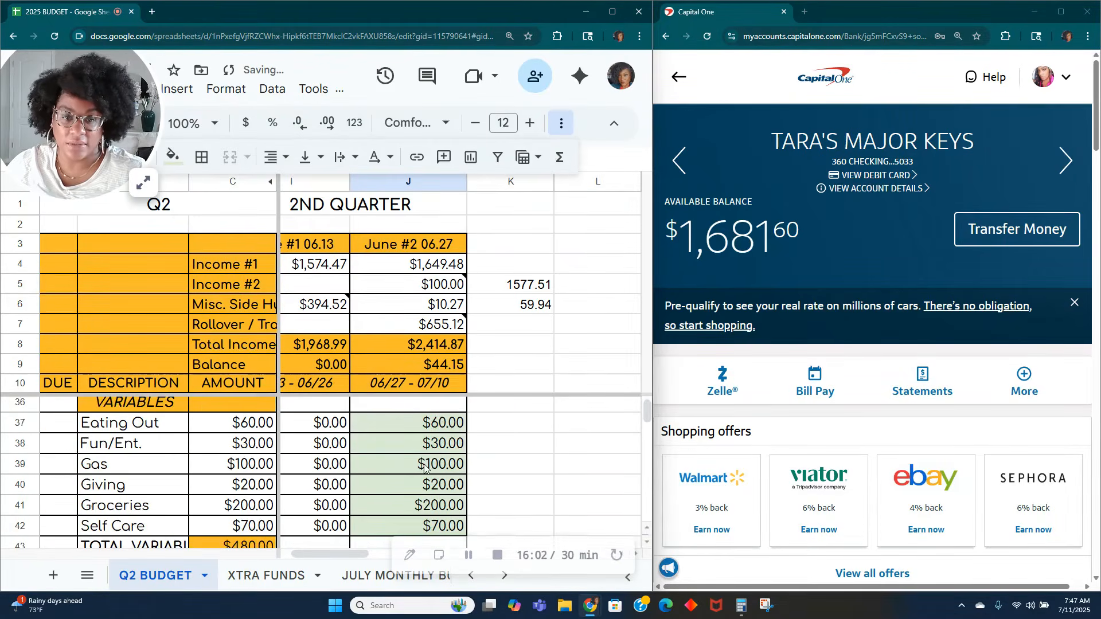
pyautogui.scroll(-4, 424, 467)
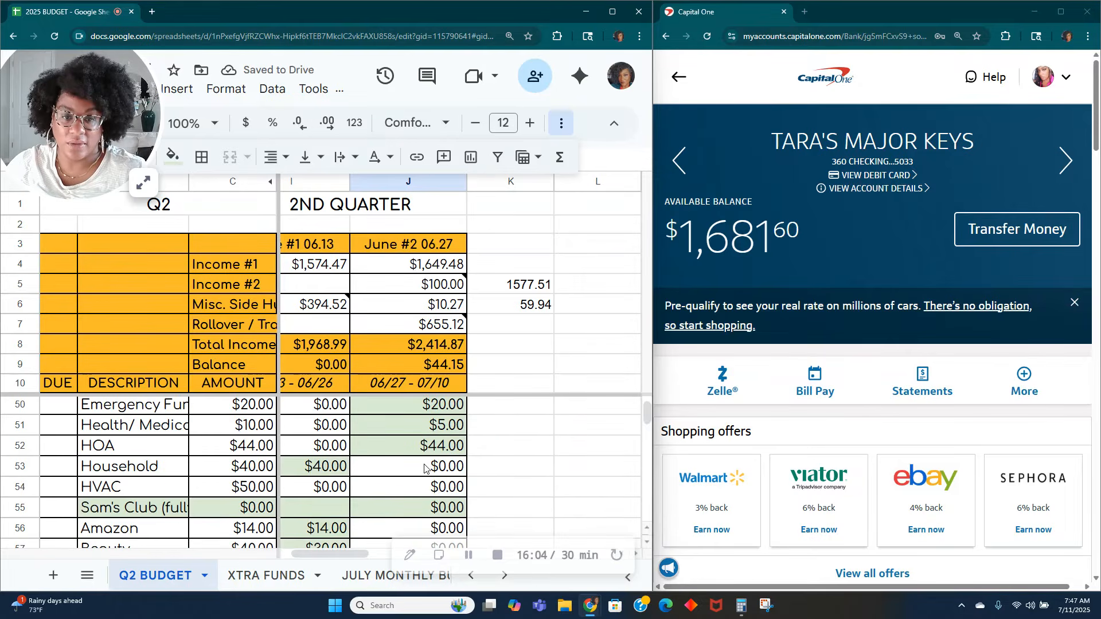
pyautogui.scroll(-6, 424, 468)
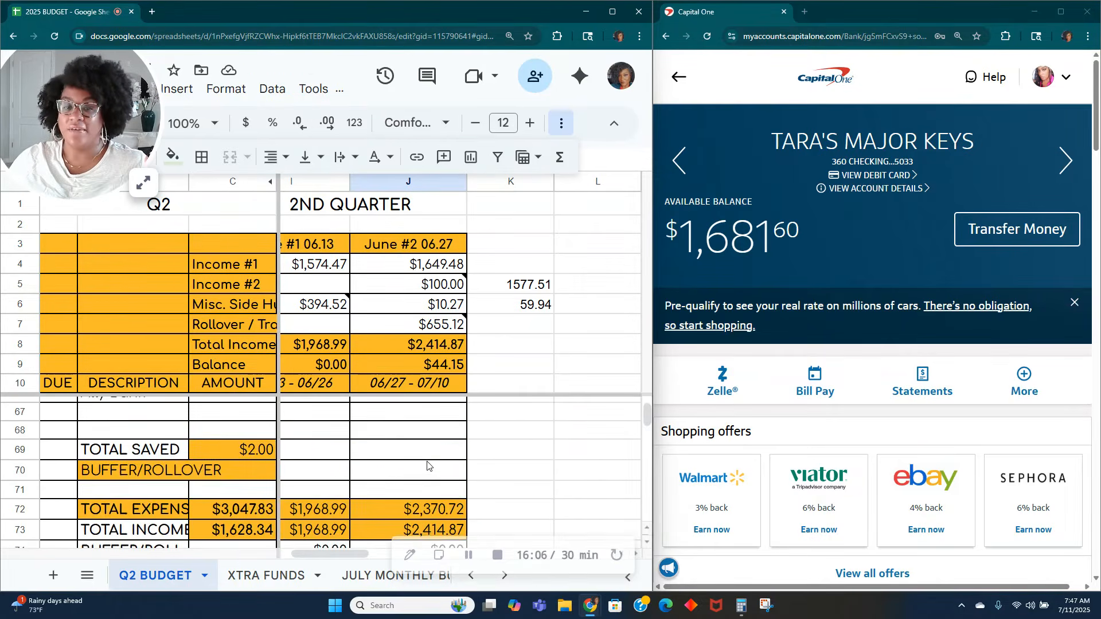
pyautogui.scroll(-2, 427, 466)
pyautogui.click(426, 462)
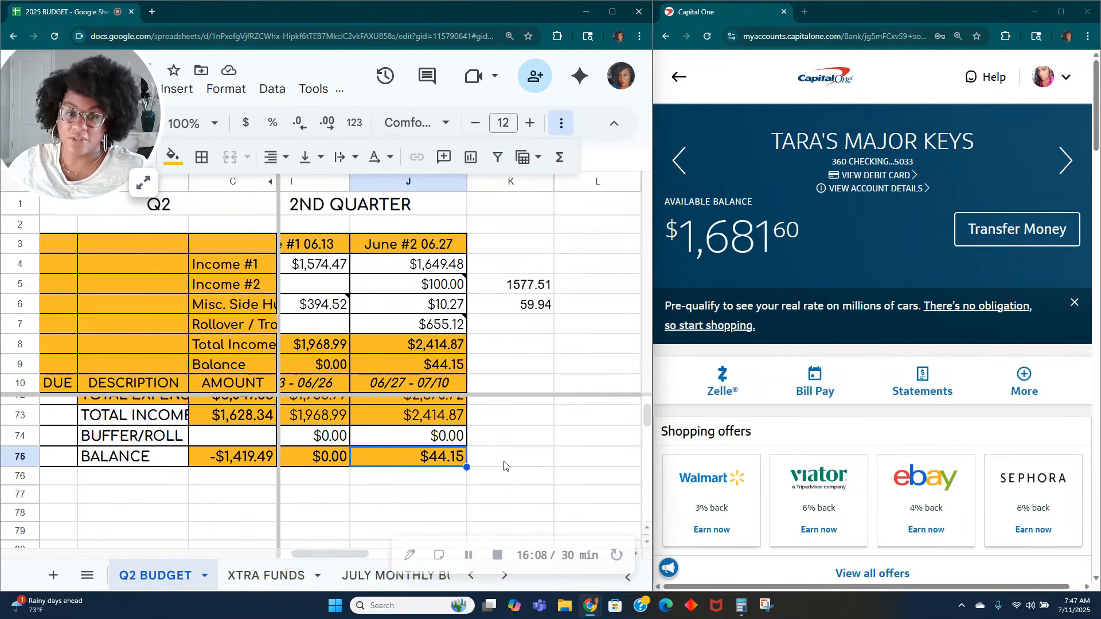
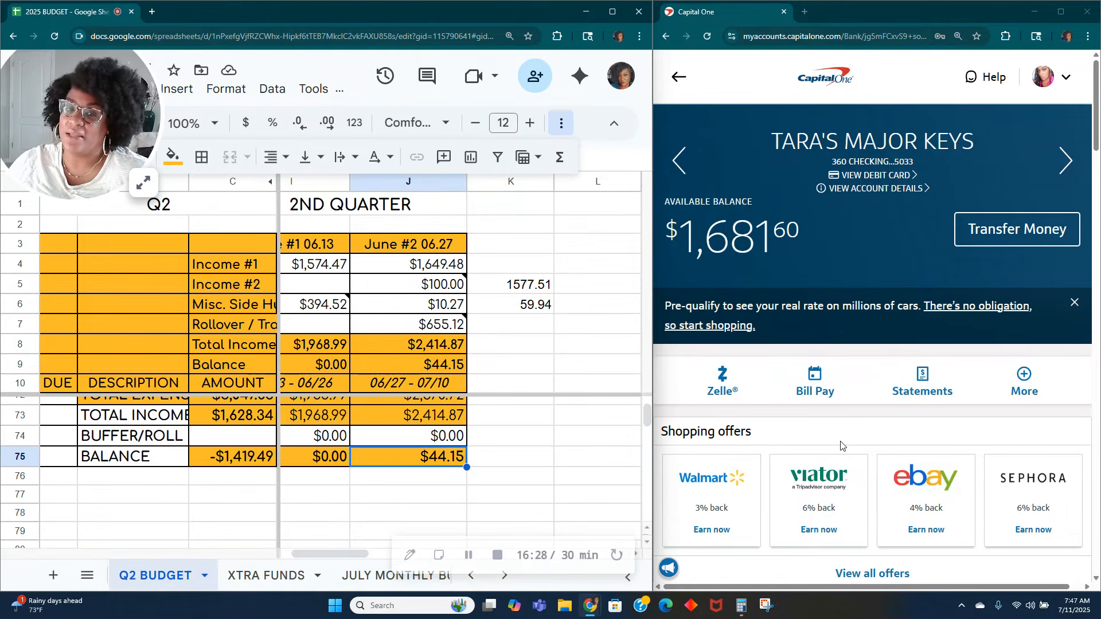
# Step: Review the July transactions in the Capital One checking account alongside the June #2 budget balance
pyautogui.scroll(-10, 943, 477)
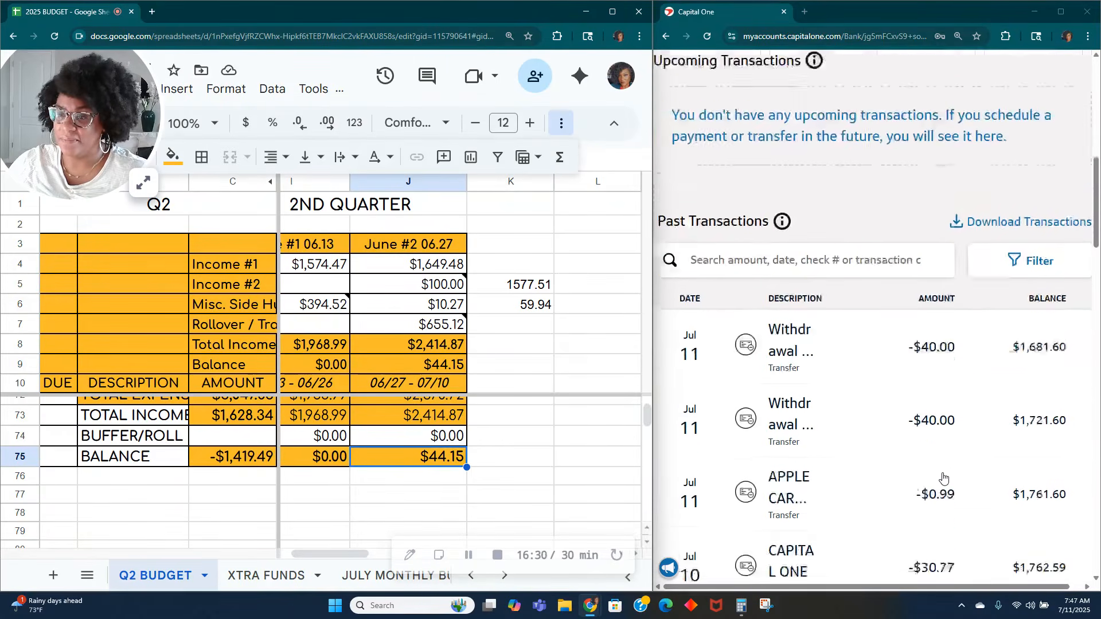
pyautogui.scroll(-4, 943, 478)
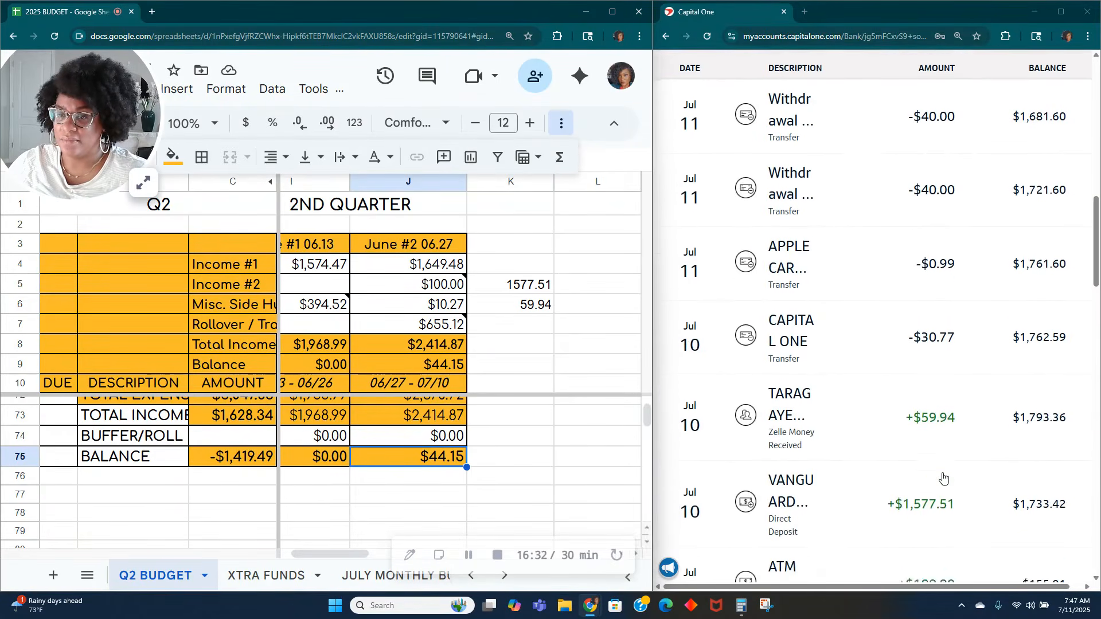
pyautogui.scroll(-2, 943, 478)
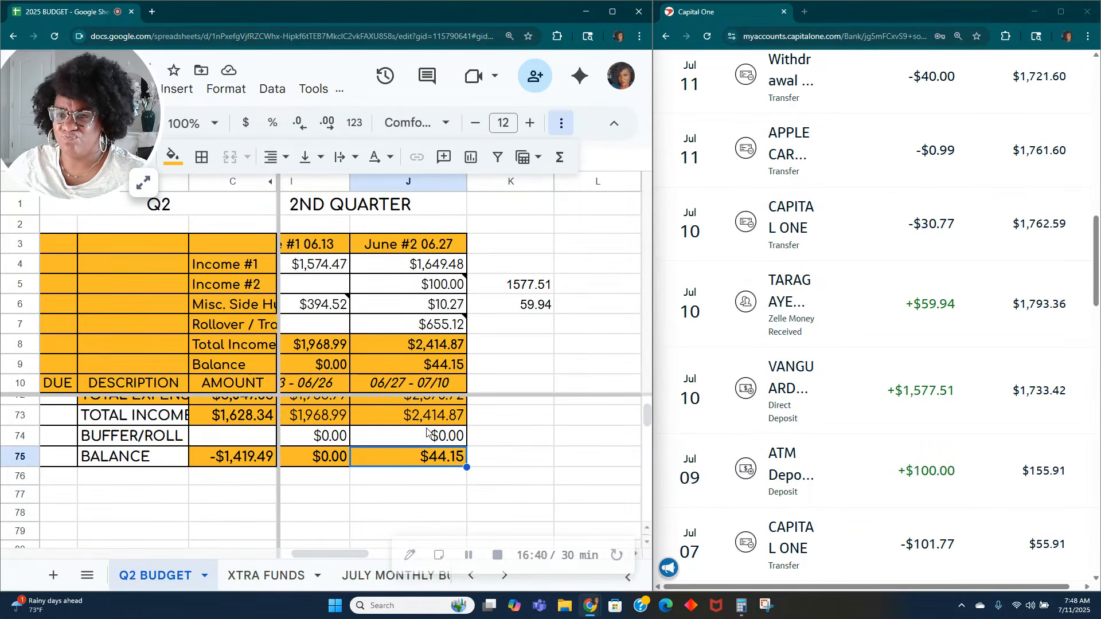
pyautogui.scroll(1, 767, 425)
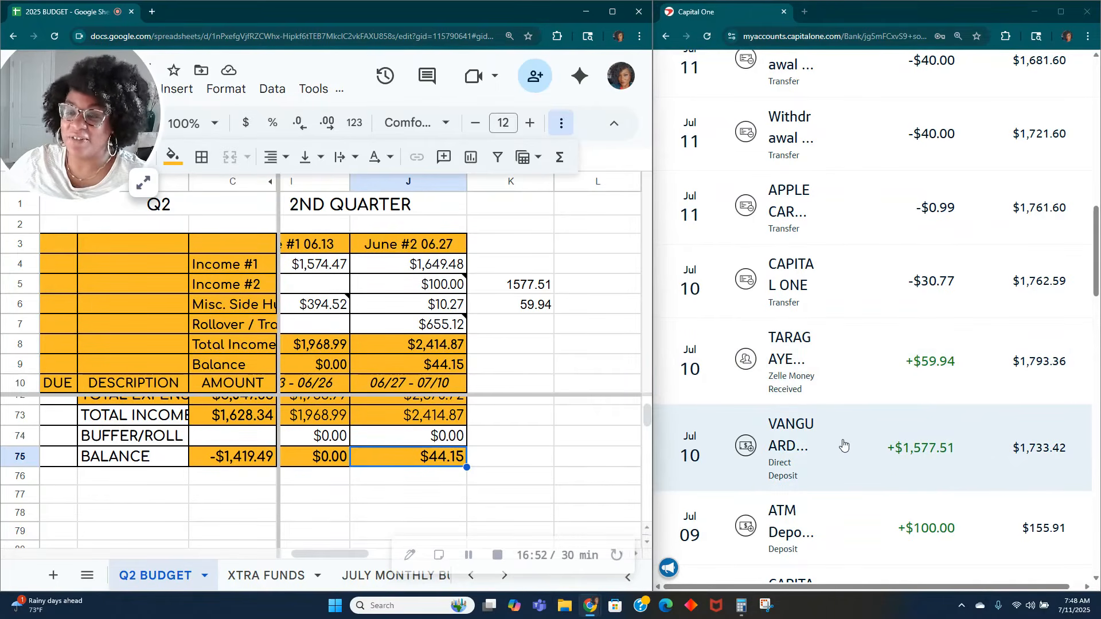
pyautogui.scroll(-1, 843, 447)
pyautogui.scroll(-4, 846, 451)
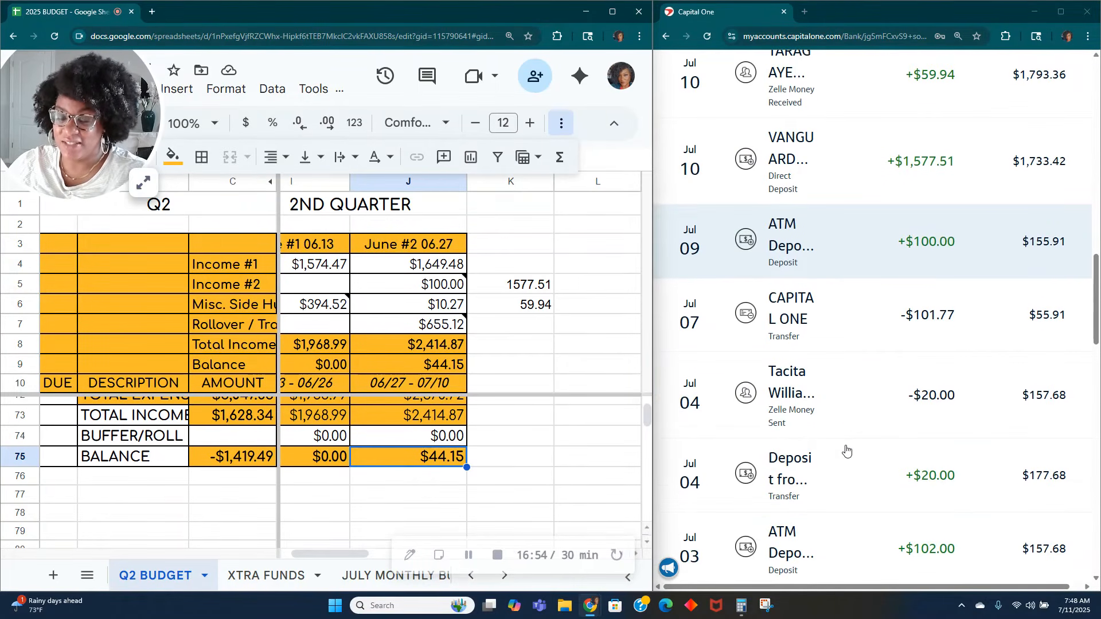
pyautogui.scroll(2, 846, 451)
pyautogui.scroll(9, 844, 450)
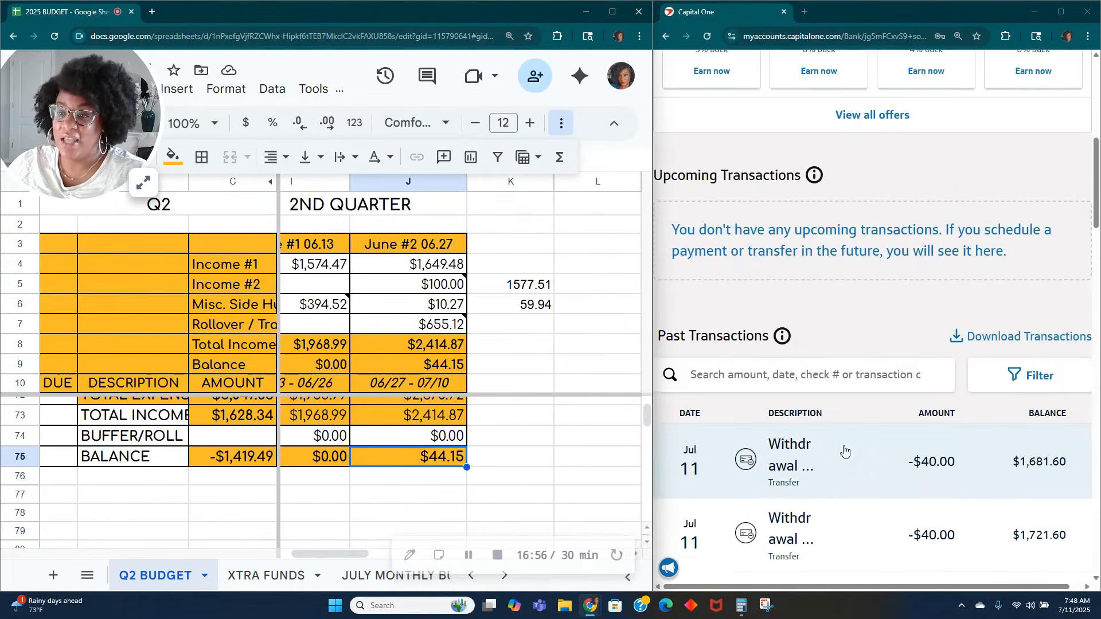
pyautogui.scroll(-4, 837, 484)
pyautogui.moveTo(889, 586); pyautogui.dragTo(937, 586)
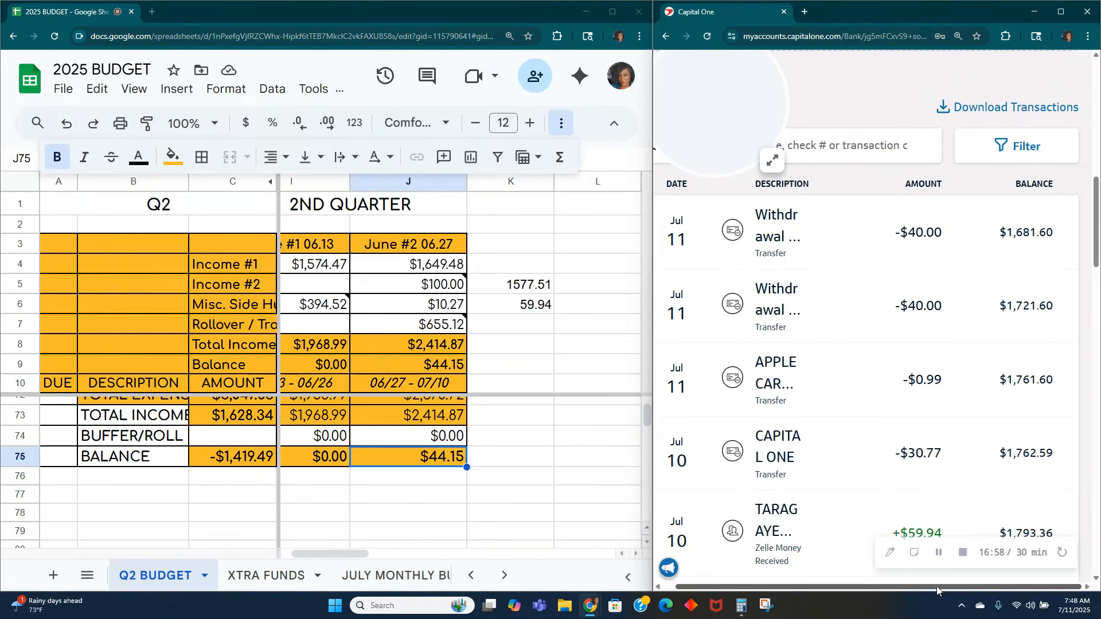
pyautogui.scroll(1, 518, 433)
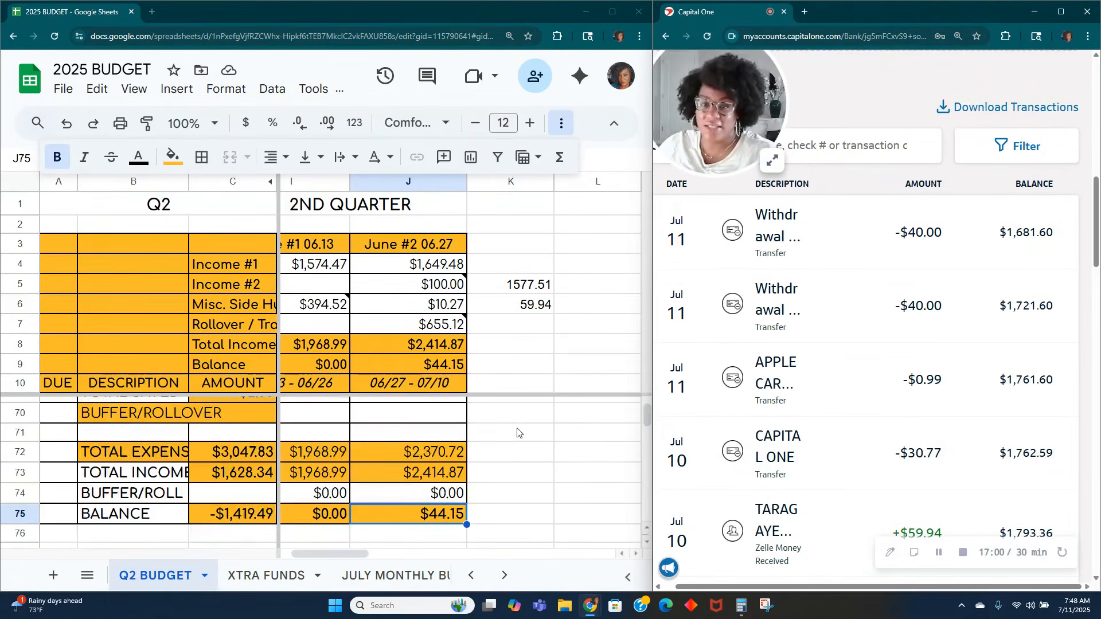
# Step: Open the calculator and subtract the June #2 balance of 44.15 from the 1681.60 bank balance
pyautogui.click(741, 606)
pyautogui.write('1681.60')
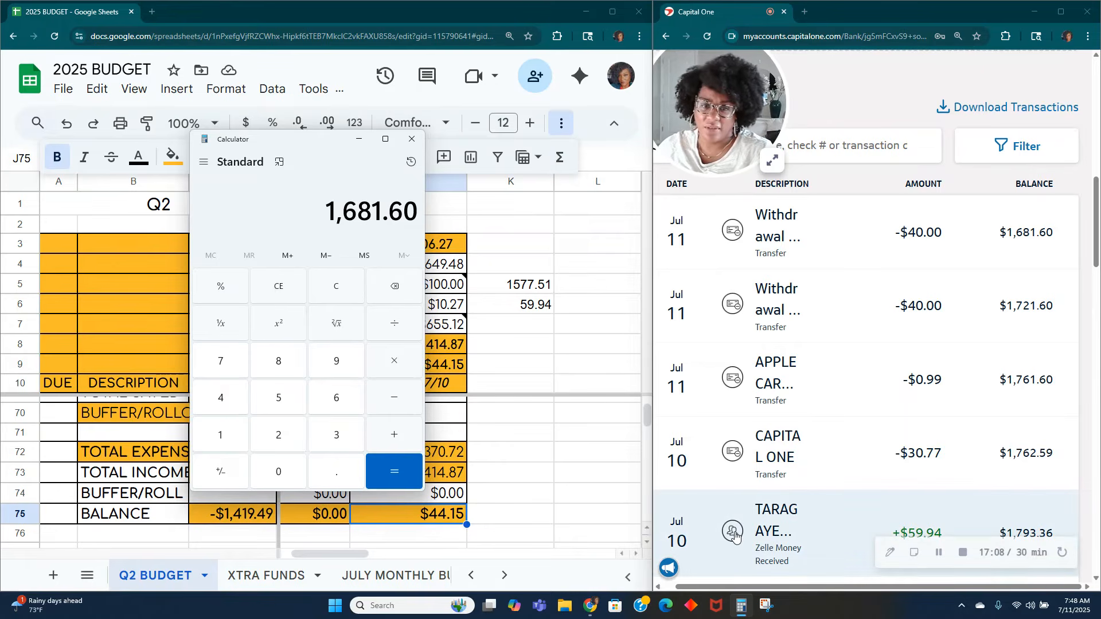
pyautogui.press('-')
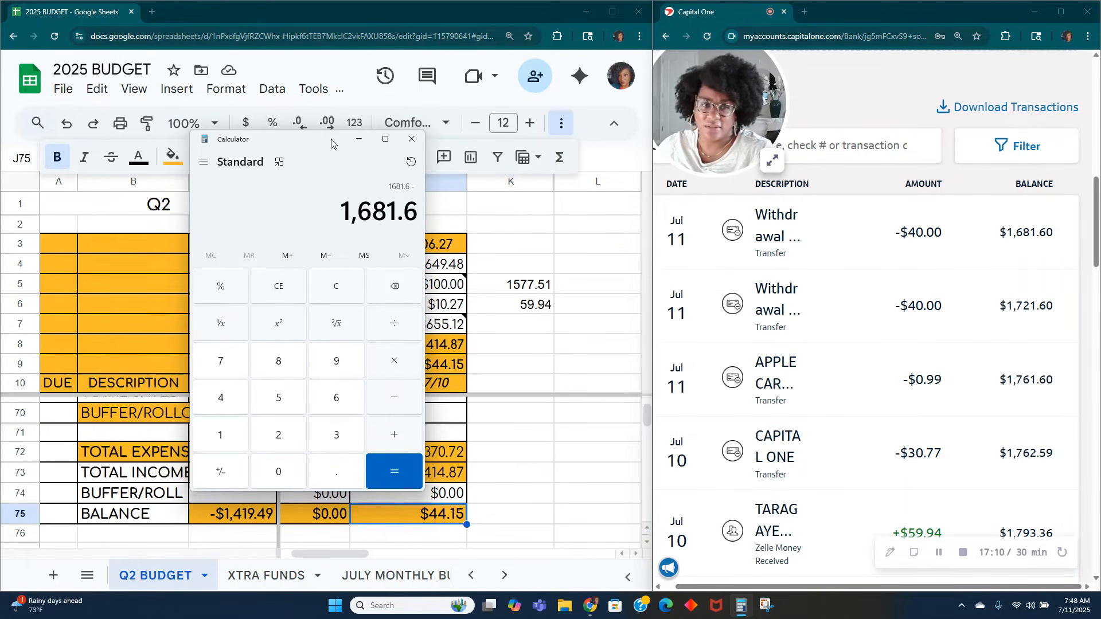
pyautogui.moveTo(332, 144); pyautogui.dragTo(250, 156)
pyautogui.write('44.15')
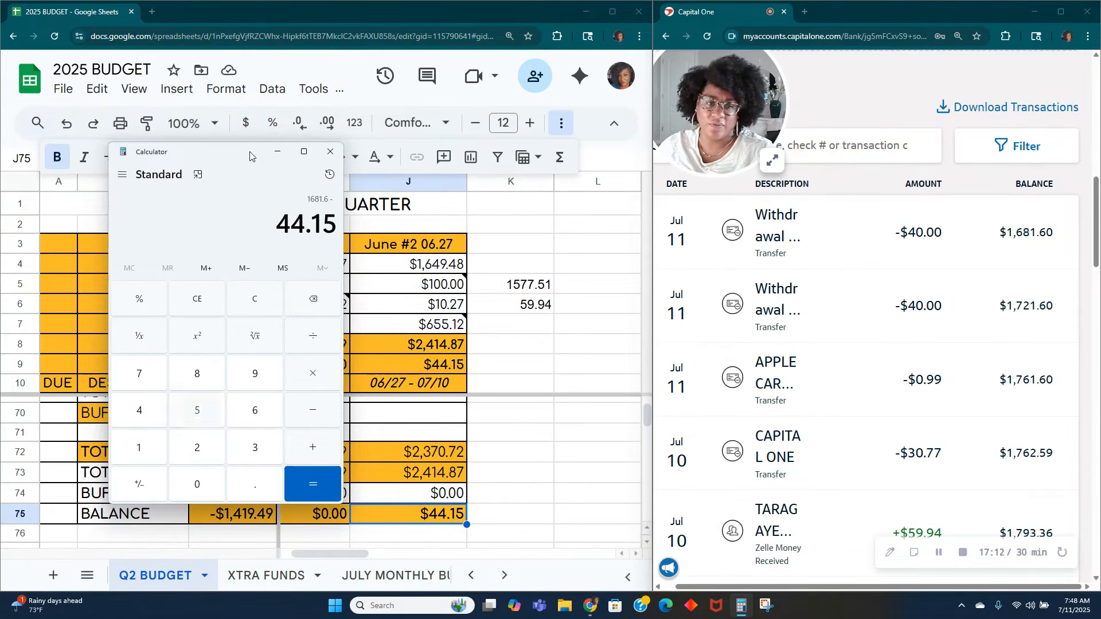
pyautogui.press('Return')
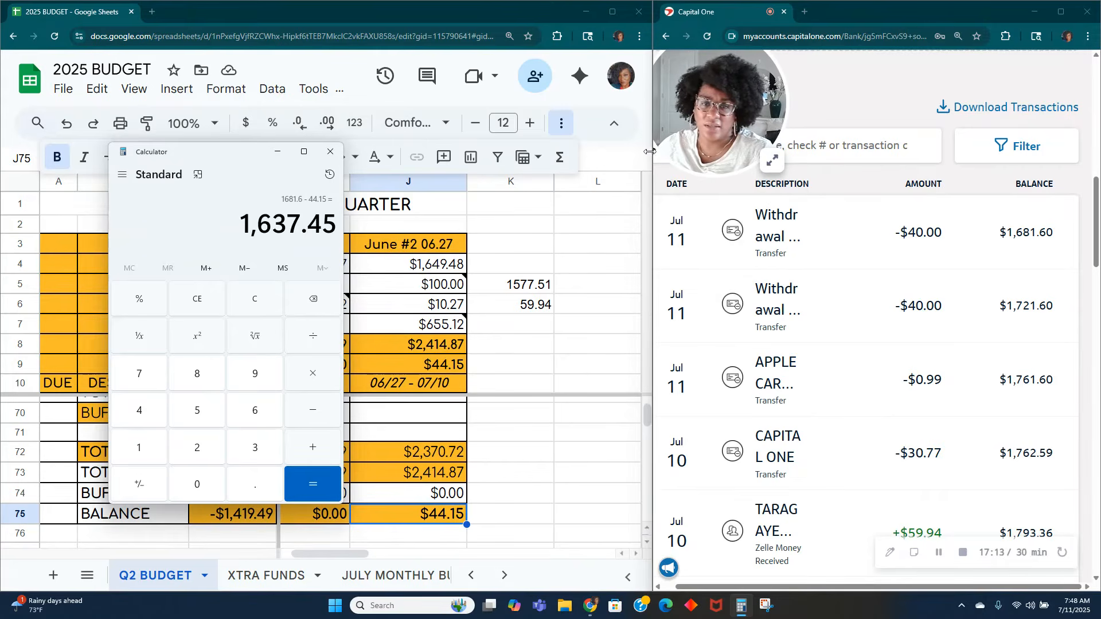
# Step: Compare the sum of the two set-aside deposits in K5:K6 with the calculator result
pyautogui.moveTo(544, 285); pyautogui.dragTo(532, 304)
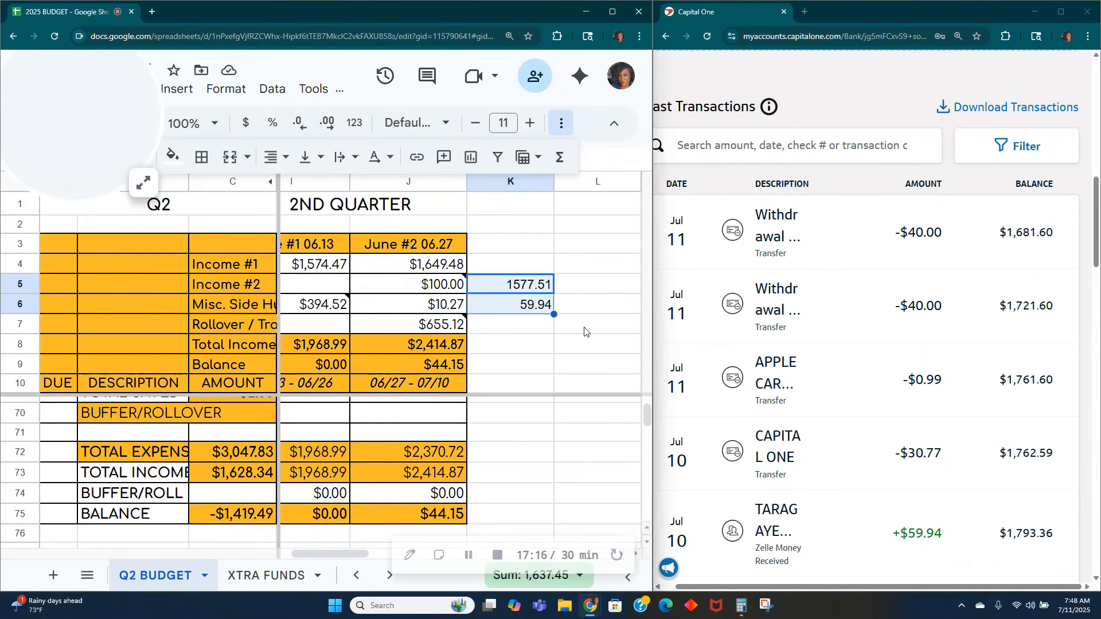
pyautogui.click(596, 277)
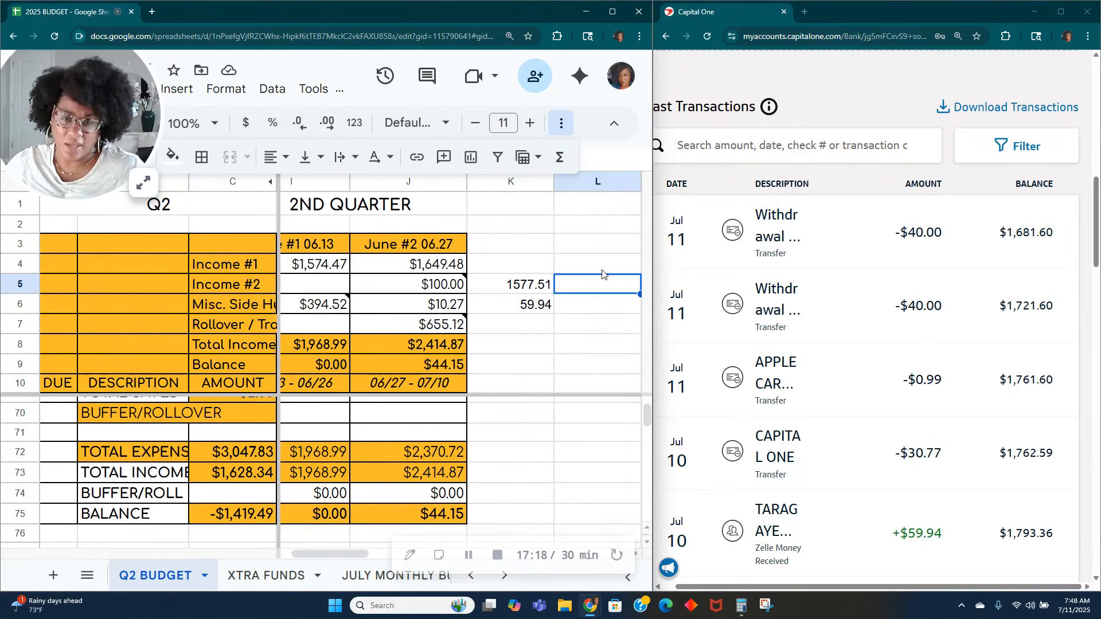
pyautogui.hotkey('alt', 'Tab')
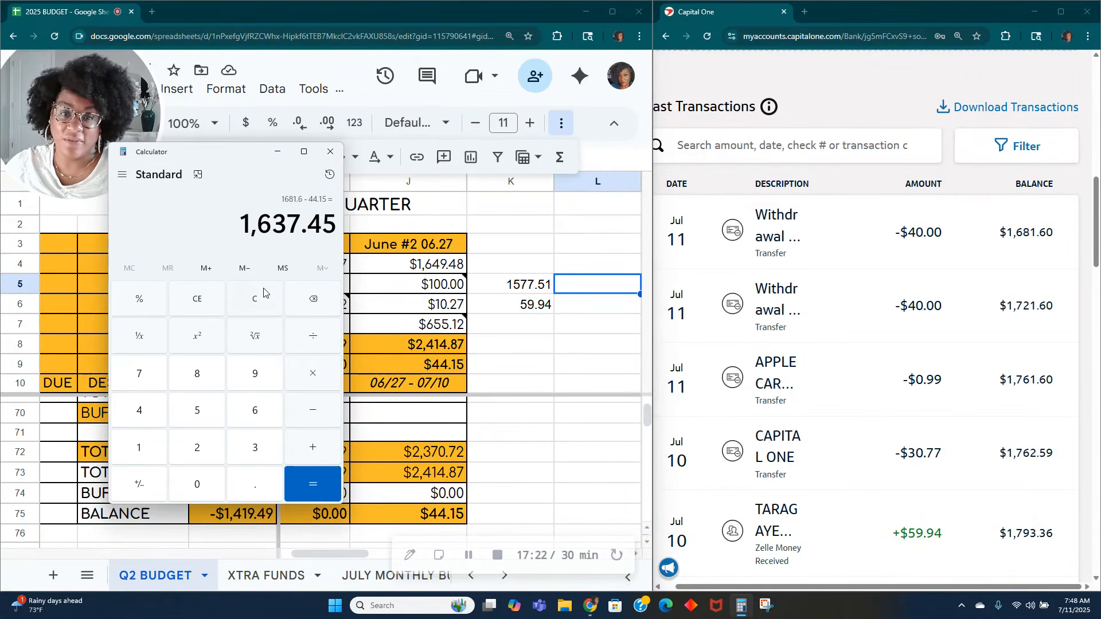
# Step: Add a SUM formula in K8 that totals the set-aside deposits in K5:K6
pyautogui.click(530, 344)
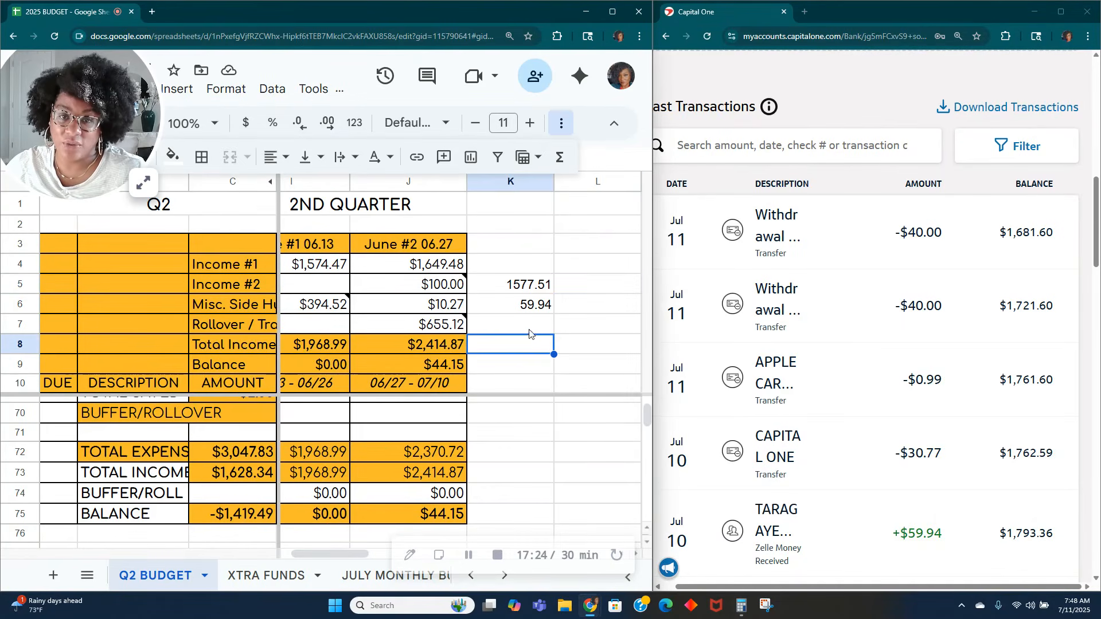
pyautogui.click(561, 157)
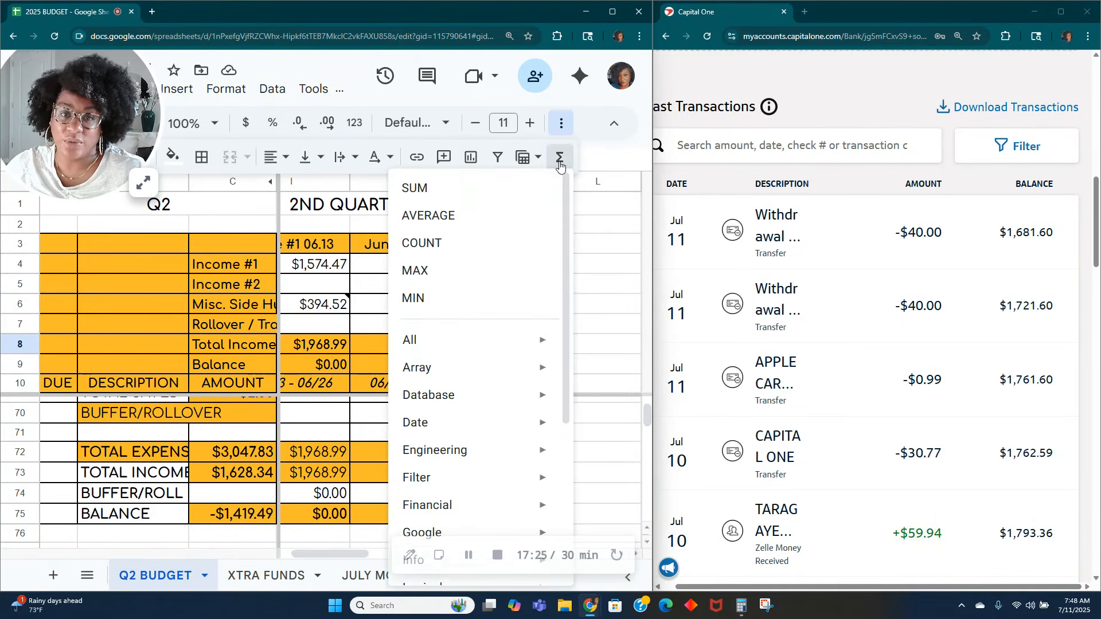
pyautogui.click(476, 201)
pyautogui.moveTo(524, 293); pyautogui.dragTo(528, 308)
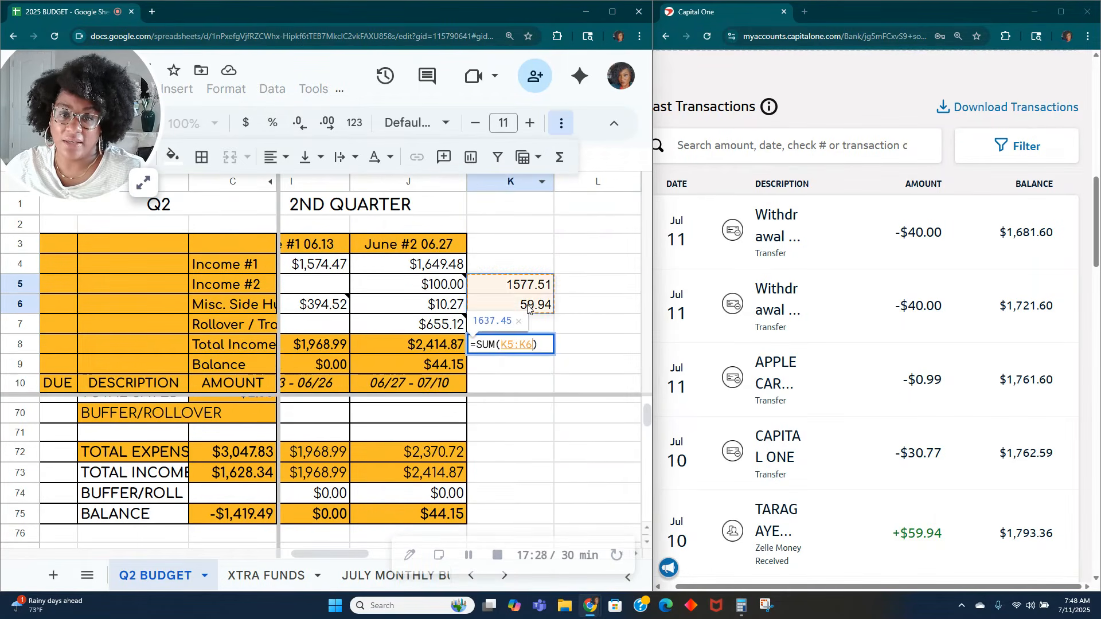
pyautogui.press('Tab')
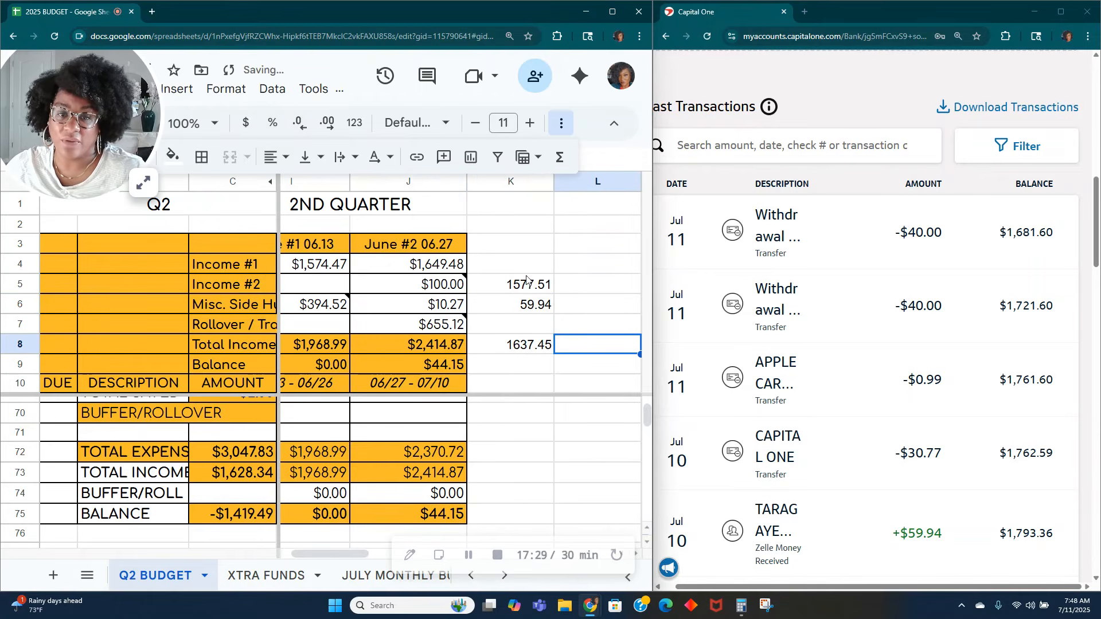
# Step: Fill the deposits total in K8 with cyan
pyautogui.click(525, 346)
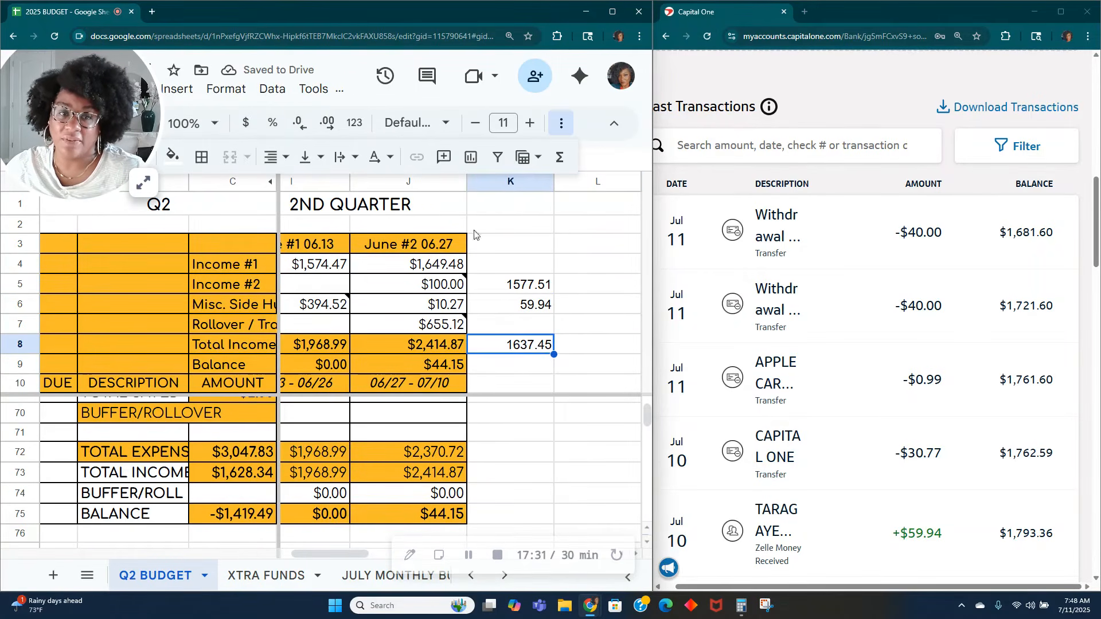
pyautogui.click(171, 156)
pyautogui.click(270, 234)
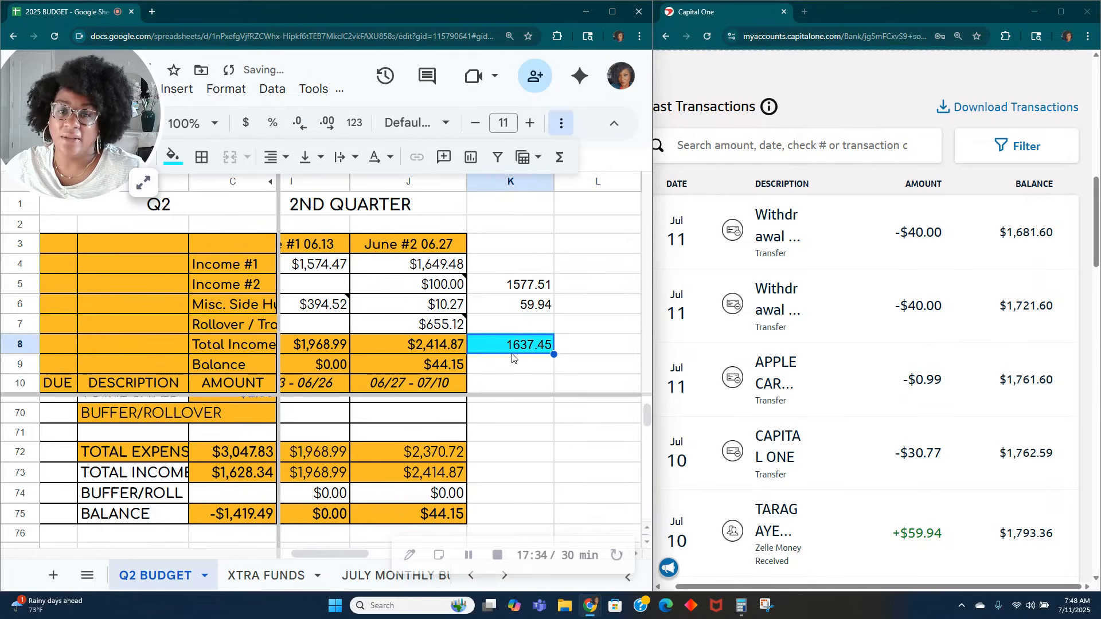
pyautogui.click(573, 346)
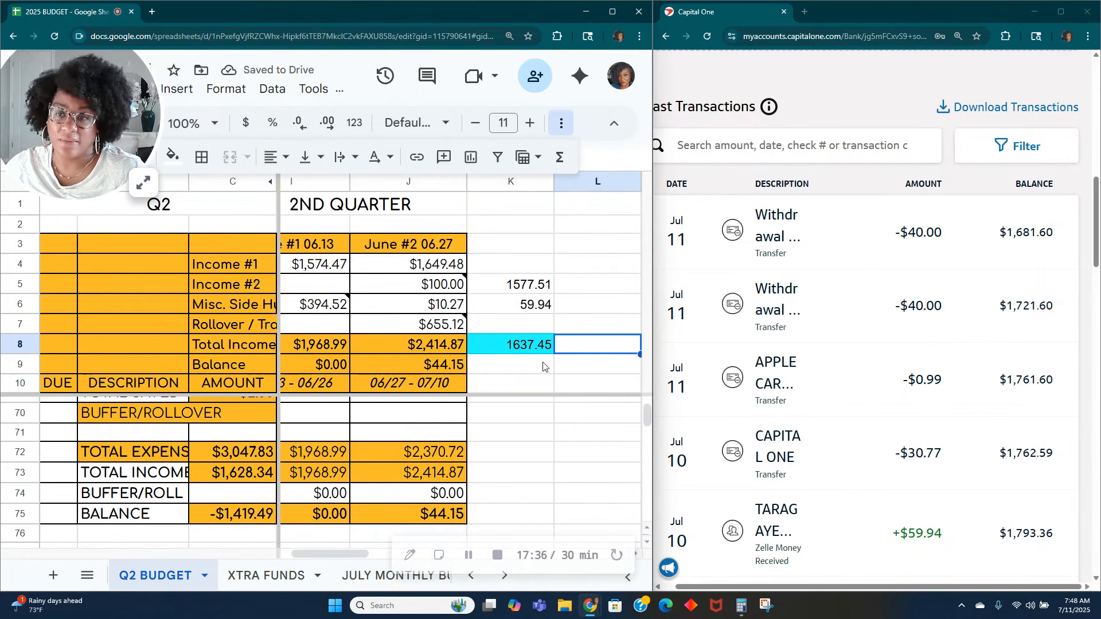
# Step: Recalculate 1681.60 minus 44.15 in the calculator and check it against the deposits in K5:K6
pyautogui.hotkey('alt', 'Tab')
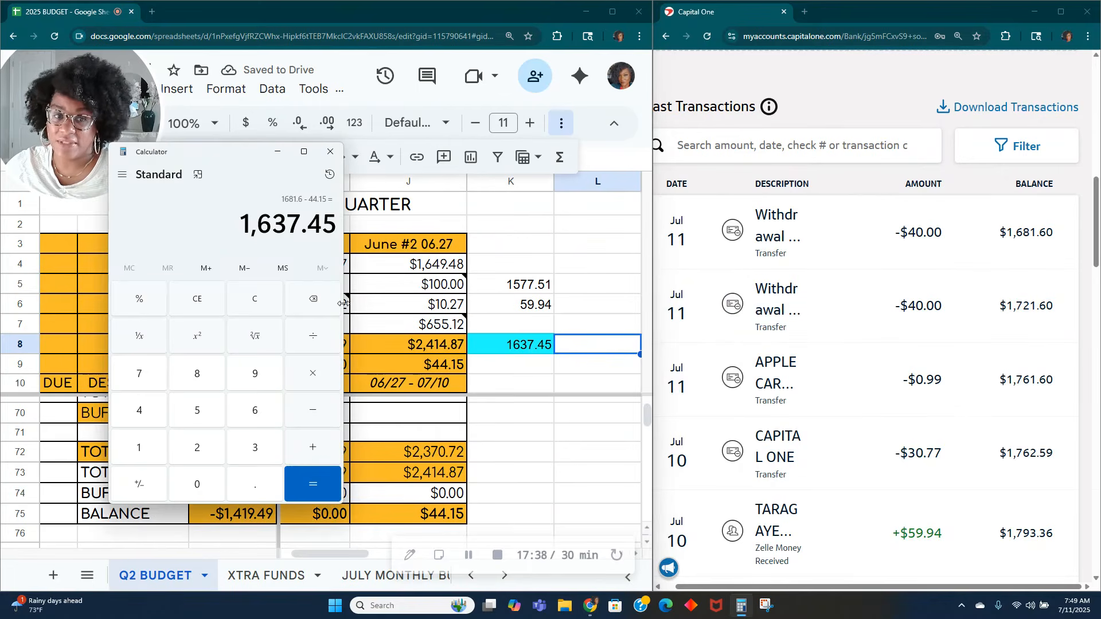
pyautogui.click(264, 301)
pyautogui.write('1,681.')
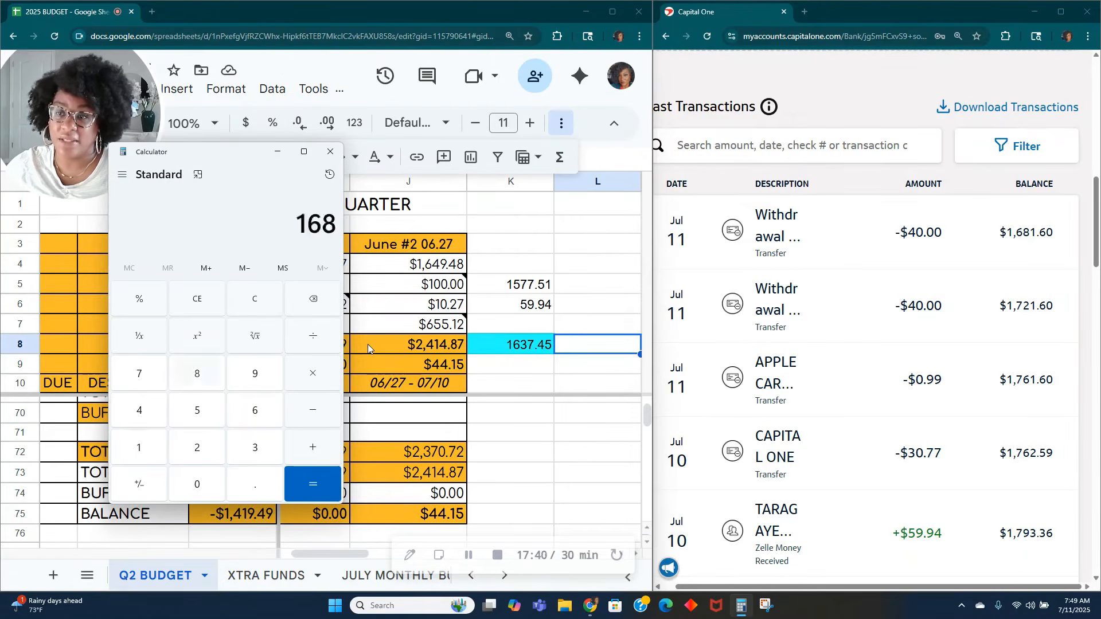
pyautogui.write('60')
pyautogui.write('-44.15')
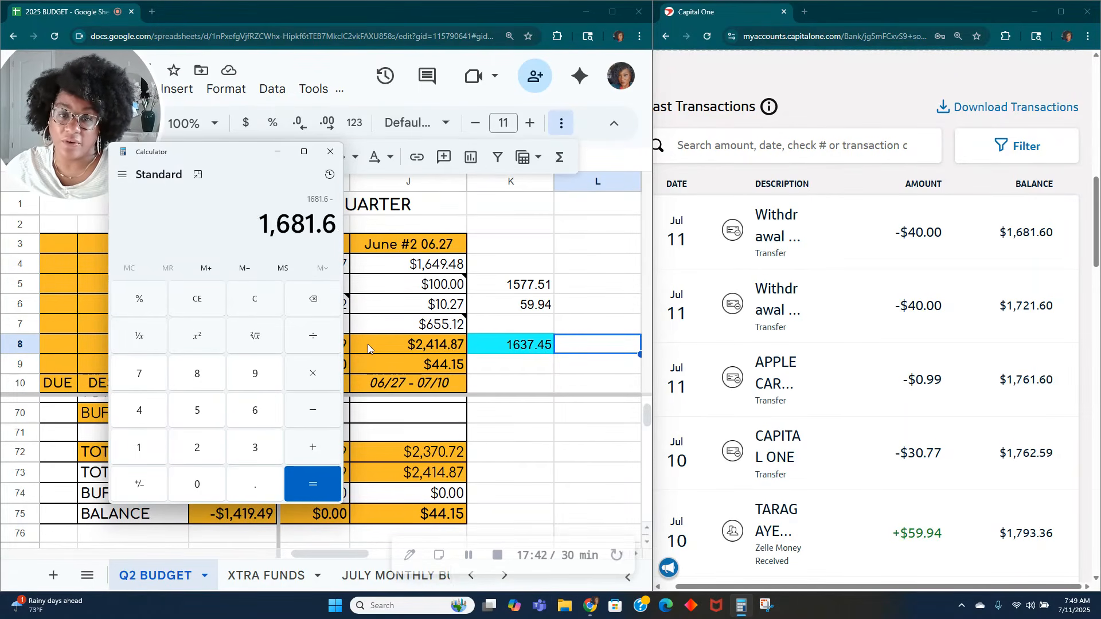
pyautogui.press('Return')
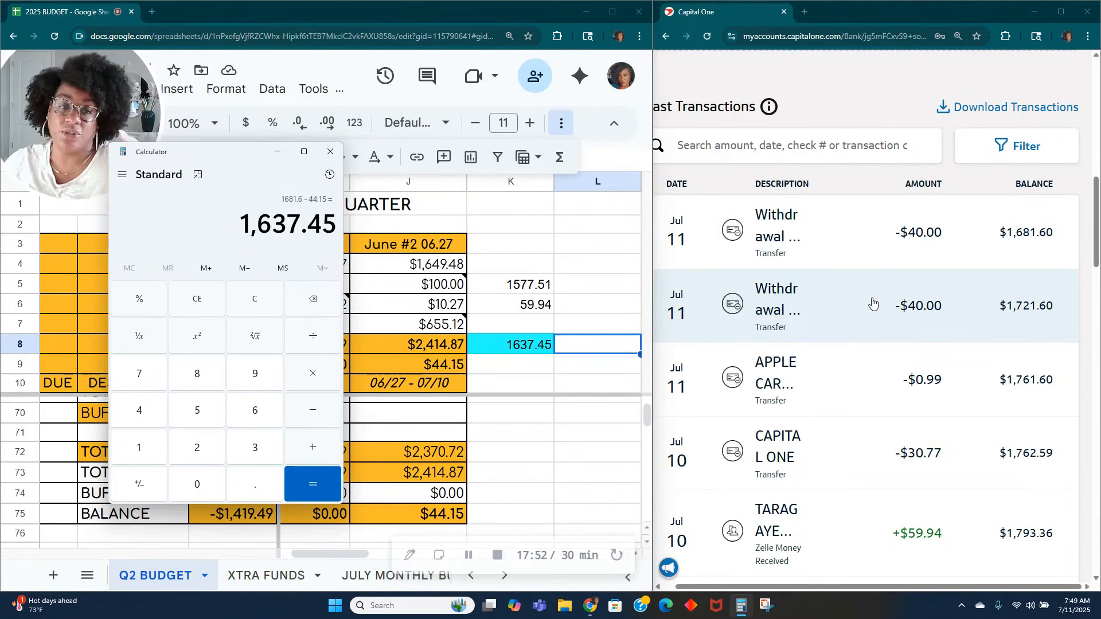
pyautogui.moveTo(512, 290); pyautogui.dragTo(515, 311)
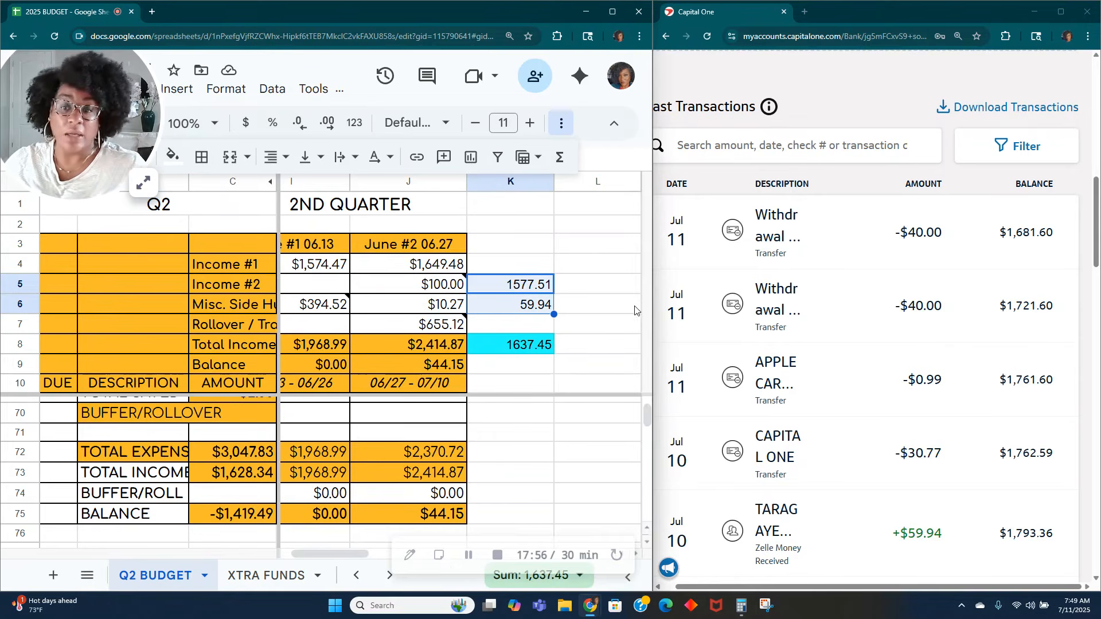
# Step: Review the July 10 deposits in the bank list and the June #2 budget rows down to BALANCE
pyautogui.scroll(-2, 891, 367)
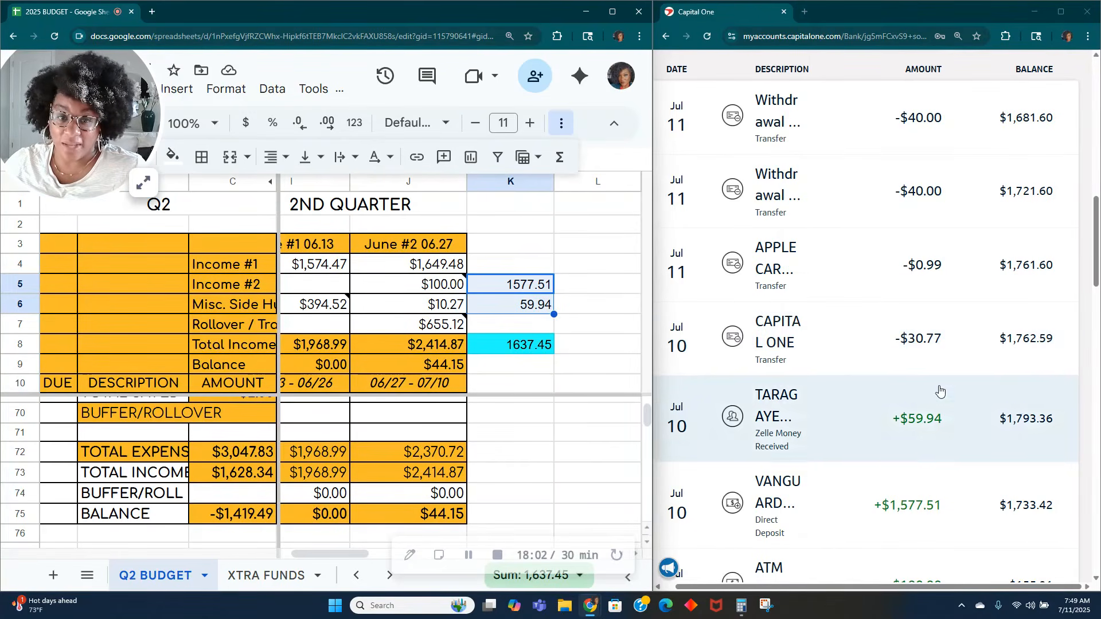
pyautogui.scroll(3, 401, 464)
pyautogui.scroll(15, 407, 467)
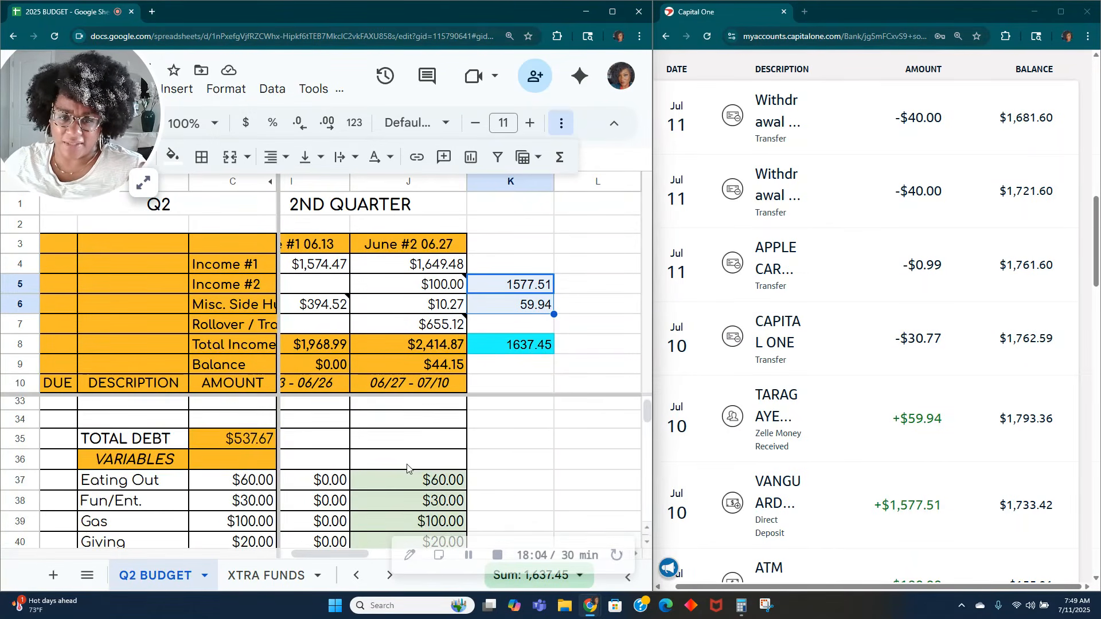
pyautogui.scroll(-20, 408, 466)
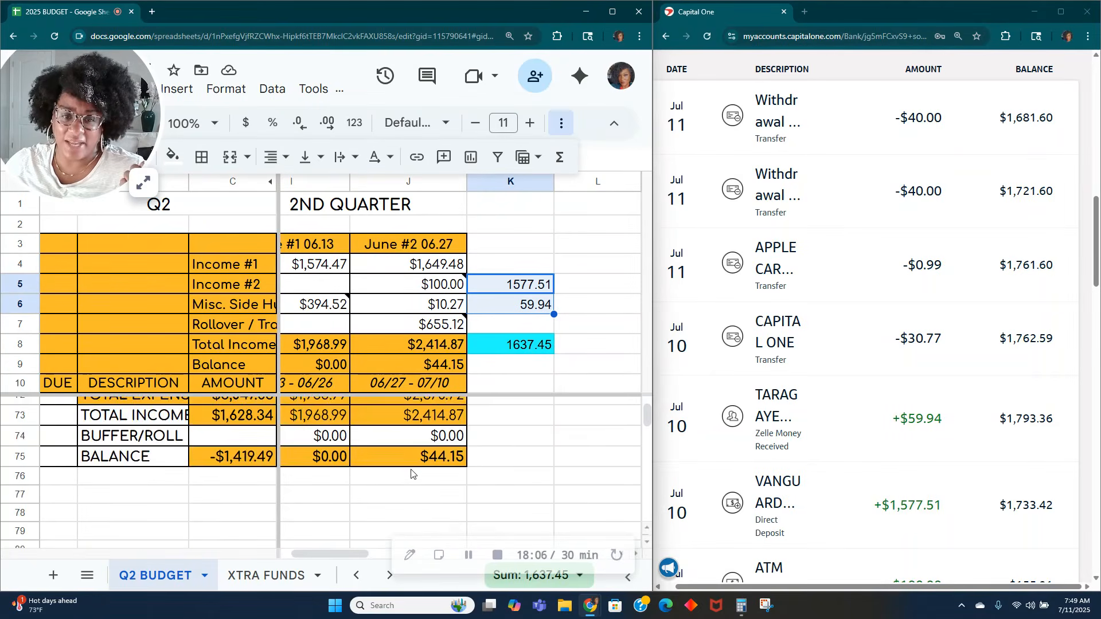
pyautogui.scroll(3, 411, 473)
pyautogui.scroll(-2, 412, 474)
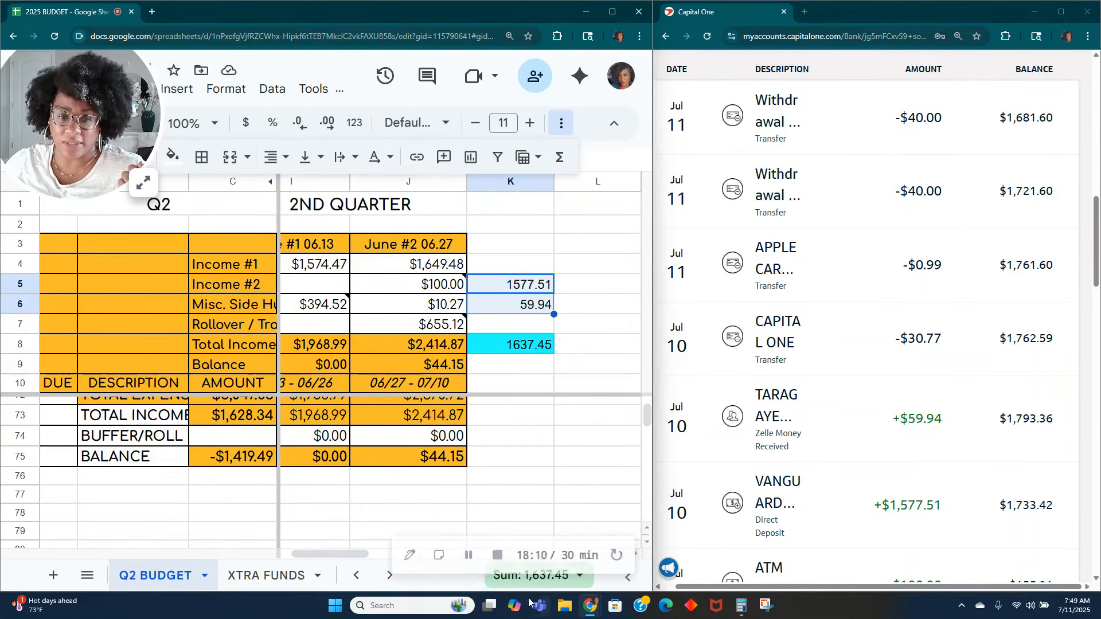
pyautogui.click(468, 555)
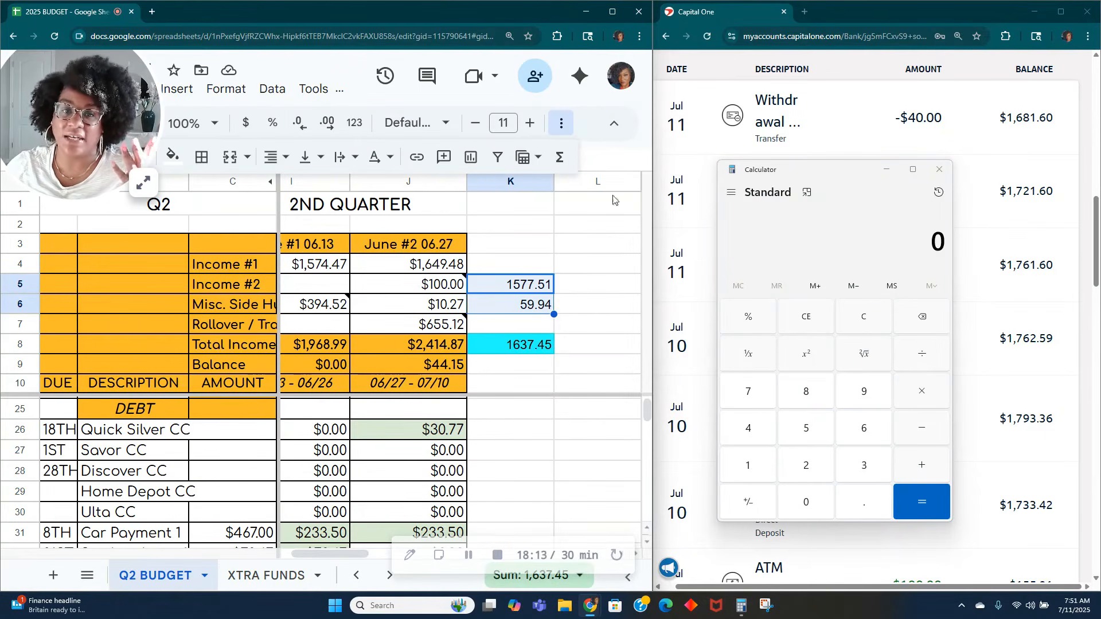
# Step: Read the note on the June #2 Income #2 amount and check the Misc. Side Hustle amount
pyautogui.click(446, 289)
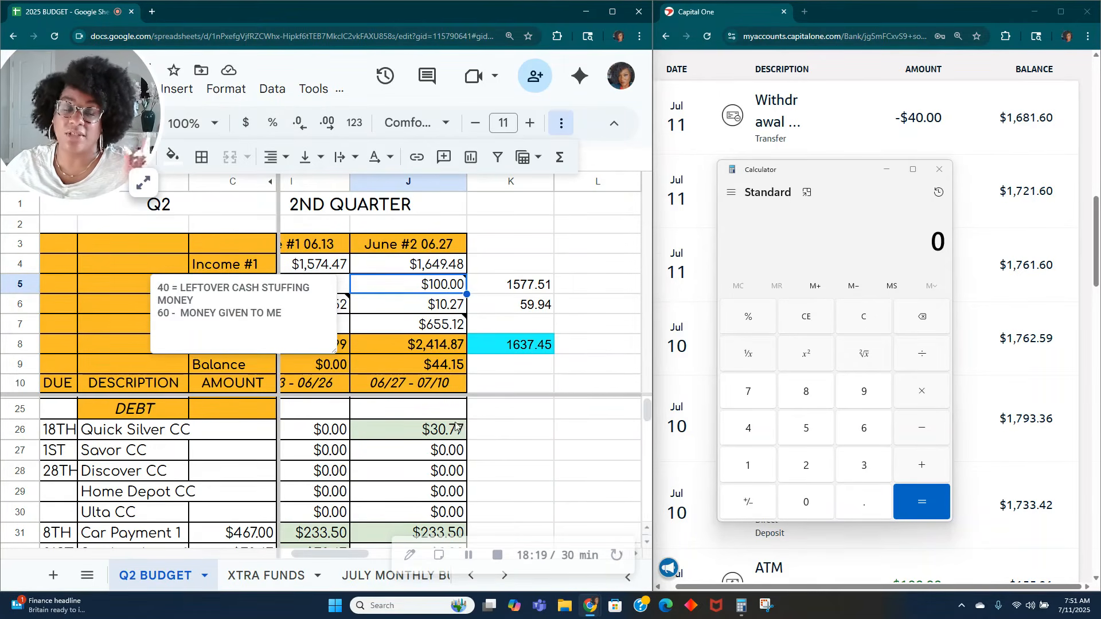
pyautogui.click(537, 243)
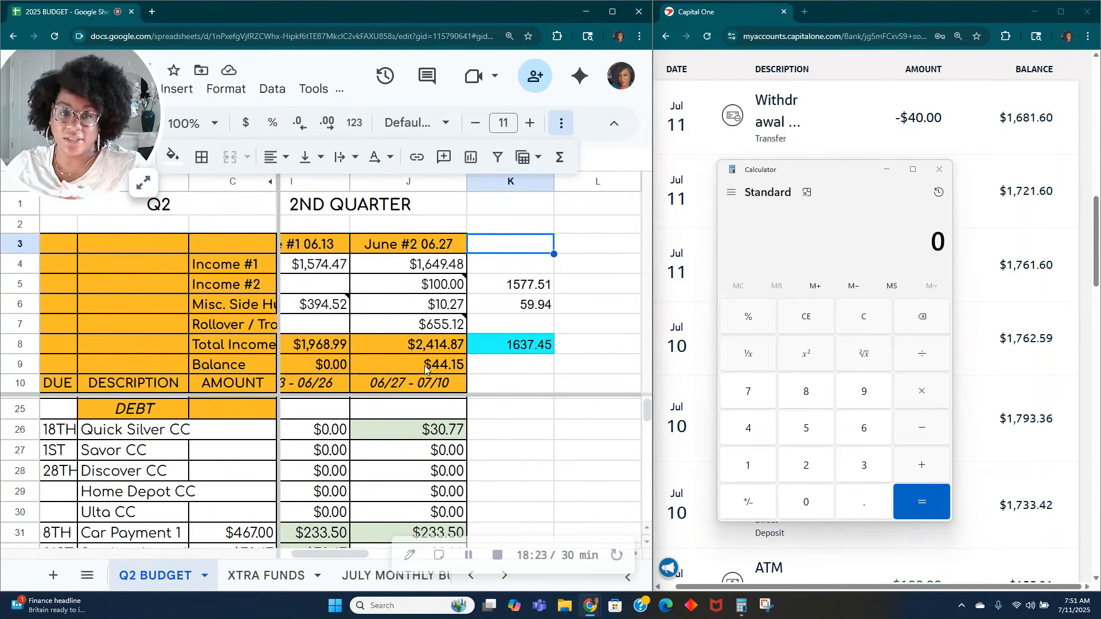
pyautogui.moveTo(447, 327)
pyautogui.click(454, 308)
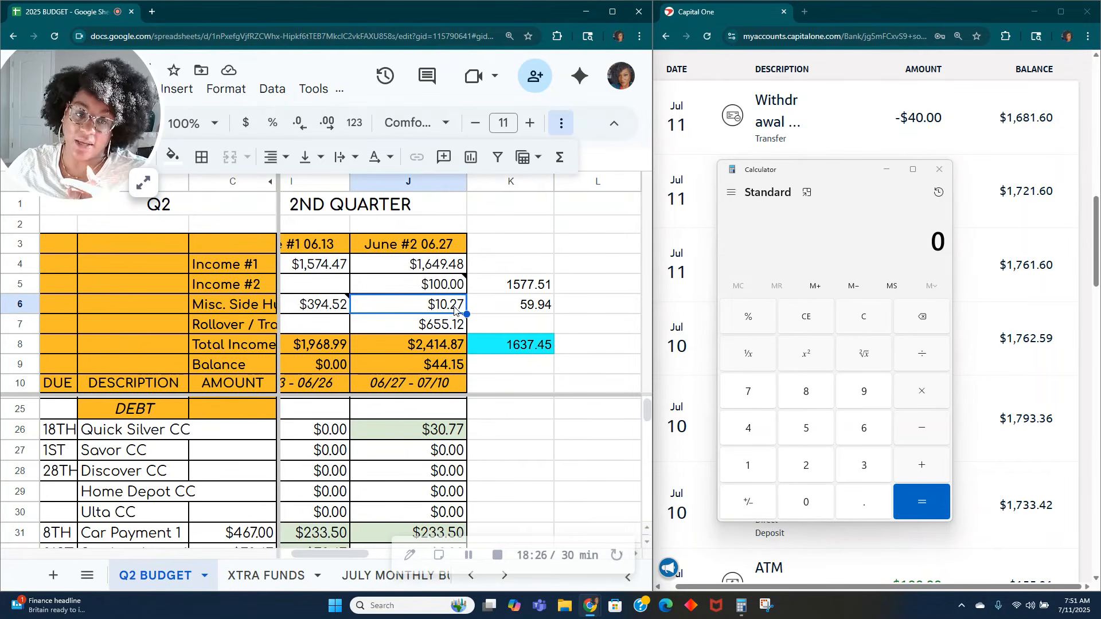
# Step: Calculate 44.15 minus 30 in the calculator, clear the result and minimize the calculator
pyautogui.click(529, 252)
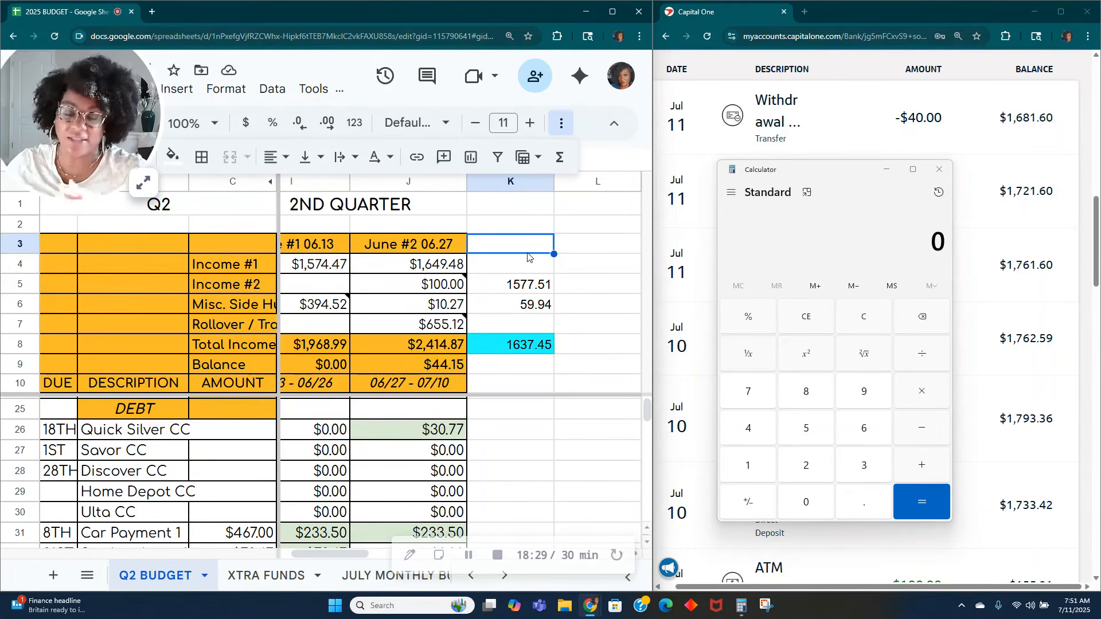
pyautogui.click(861, 325)
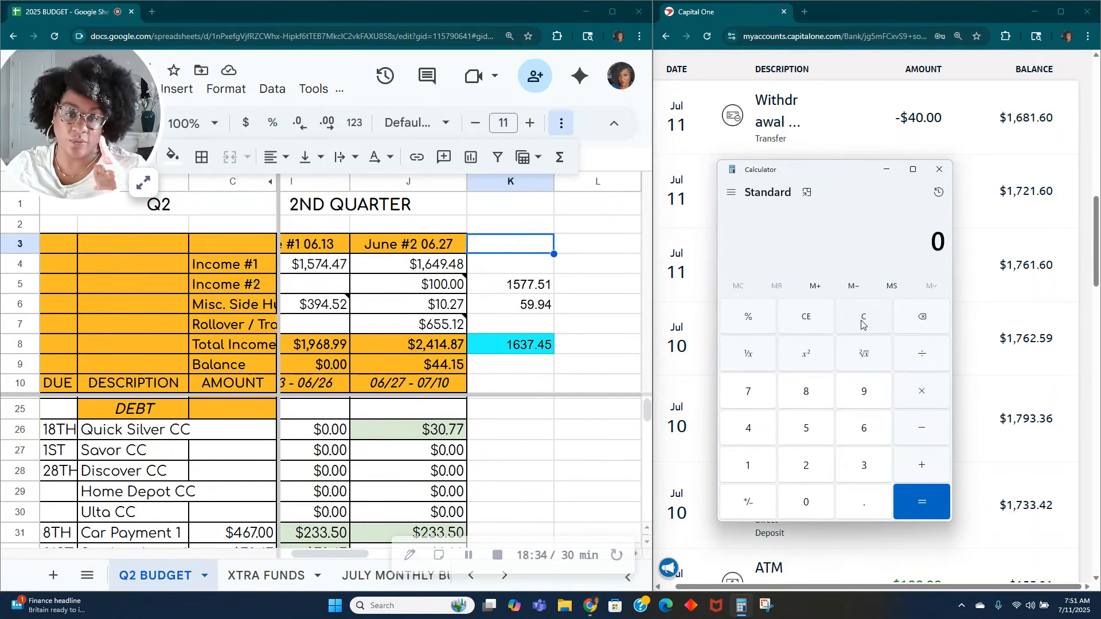
pyautogui.write('44.15 ')
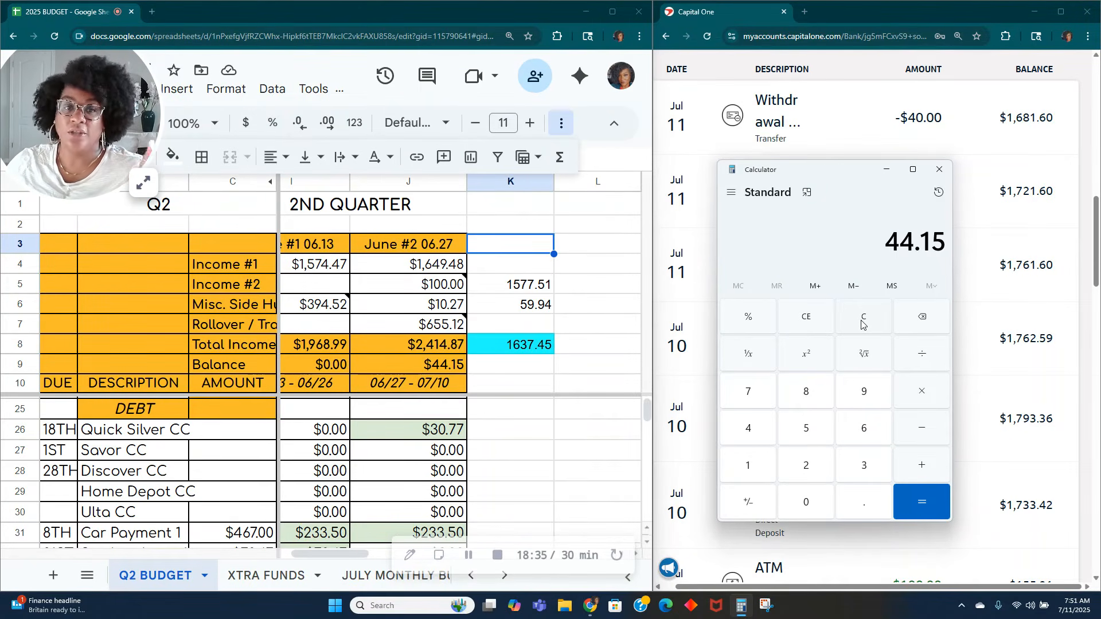
pyautogui.write('- 30')
pyautogui.press('Return')
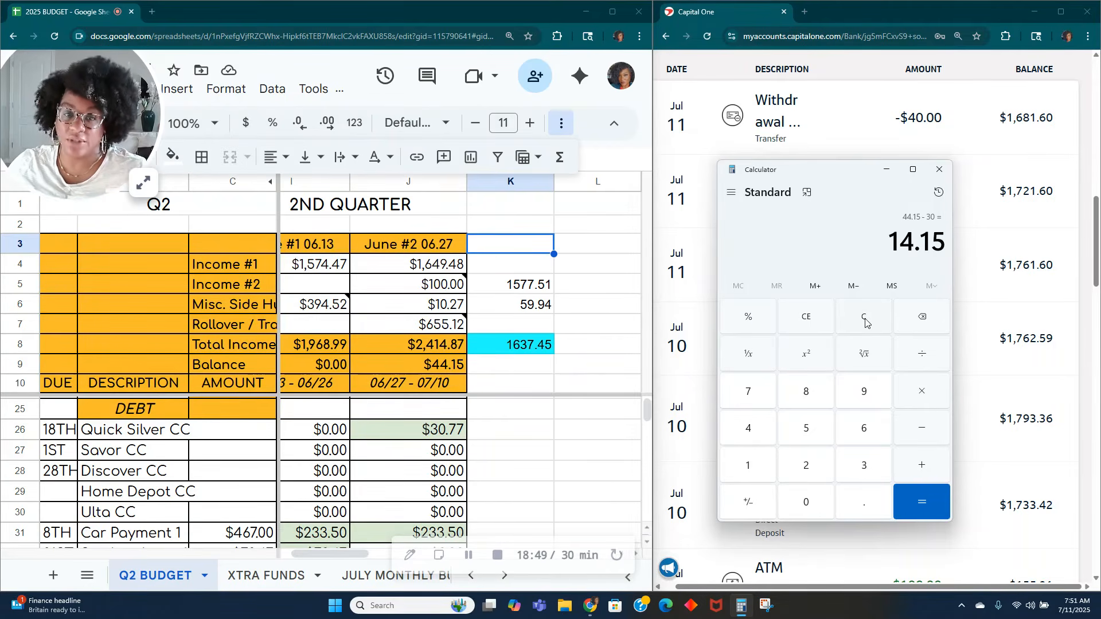
pyautogui.click(874, 315)
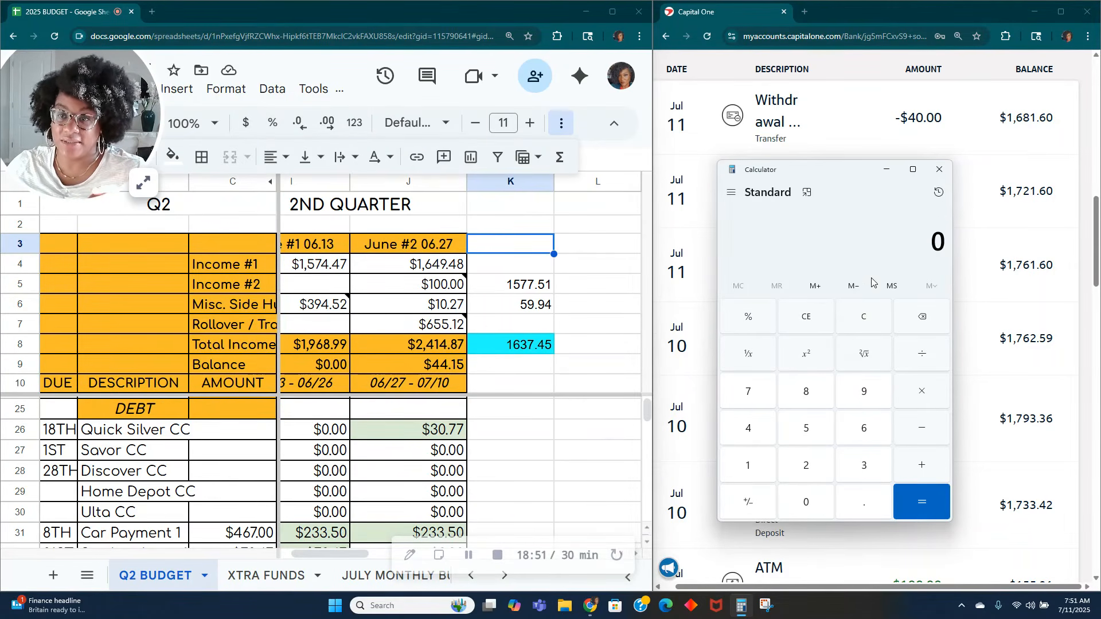
pyautogui.click(887, 170)
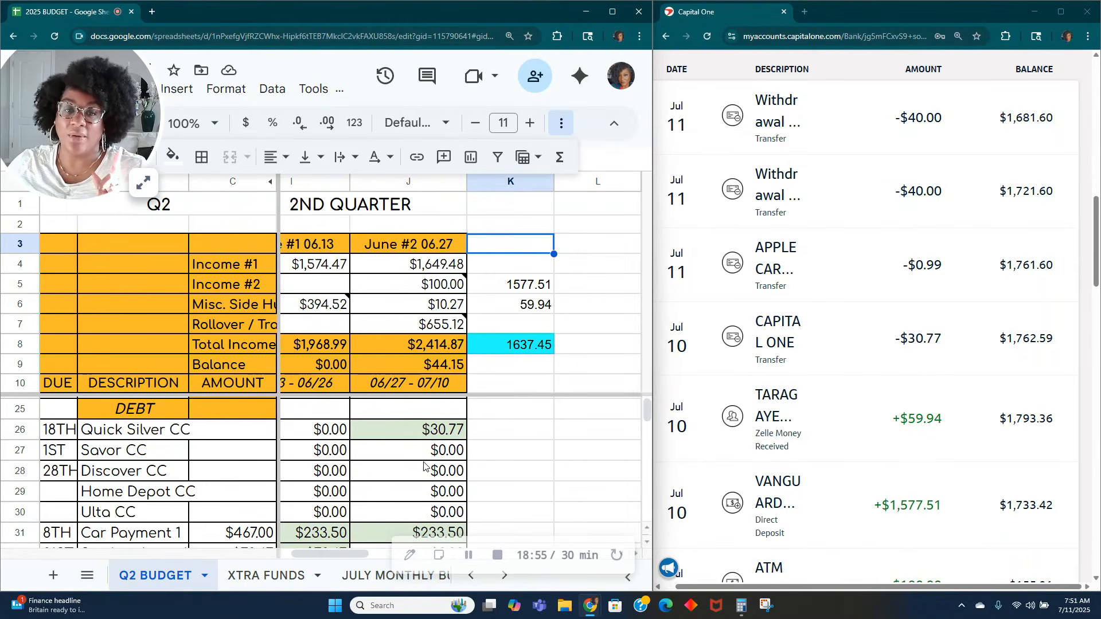
# Step: Set the June #2 amount in the Other row to the formula =80+14.15
pyautogui.scroll(-13, 424, 466)
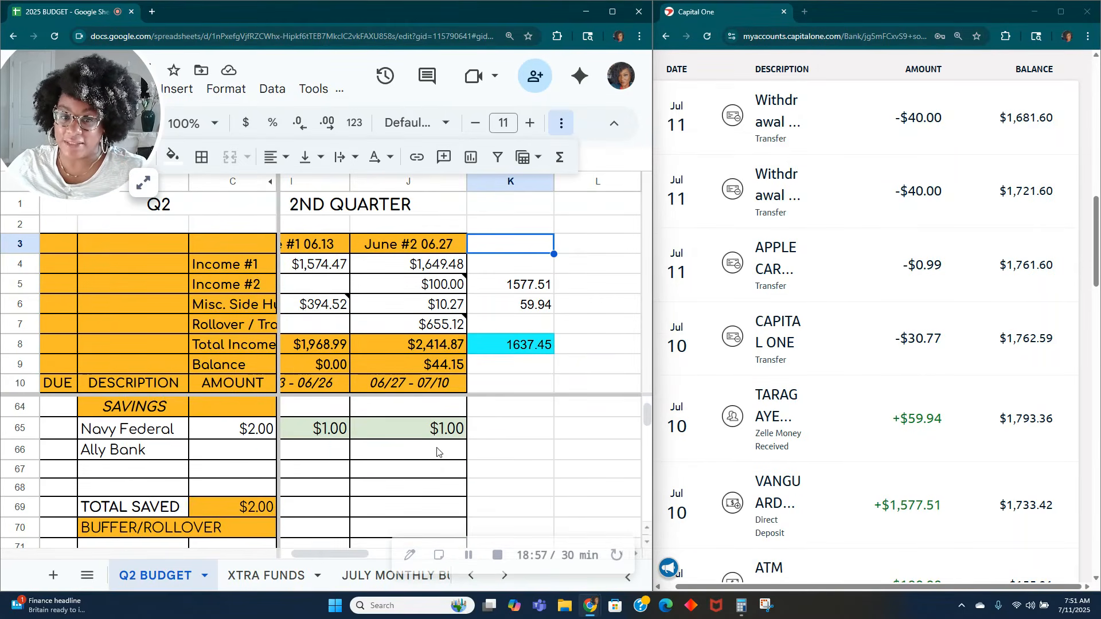
pyautogui.scroll(2, 424, 453)
pyautogui.scroll(-2, 402, 461)
pyautogui.scroll(1, 407, 459)
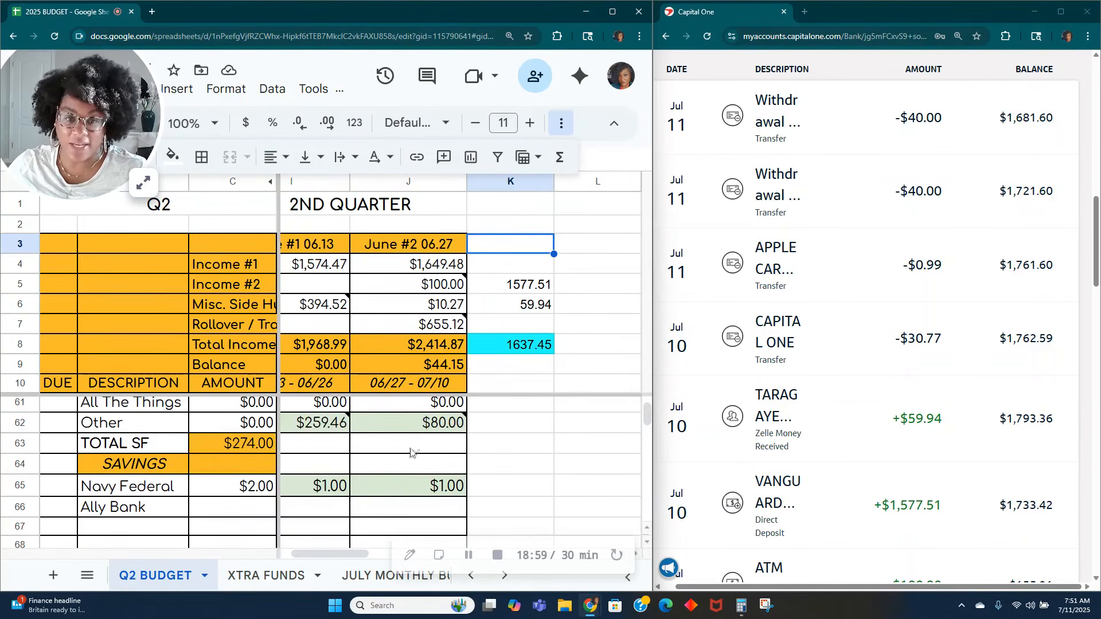
pyautogui.doubleClick(435, 423)
pyautogui.write('+')
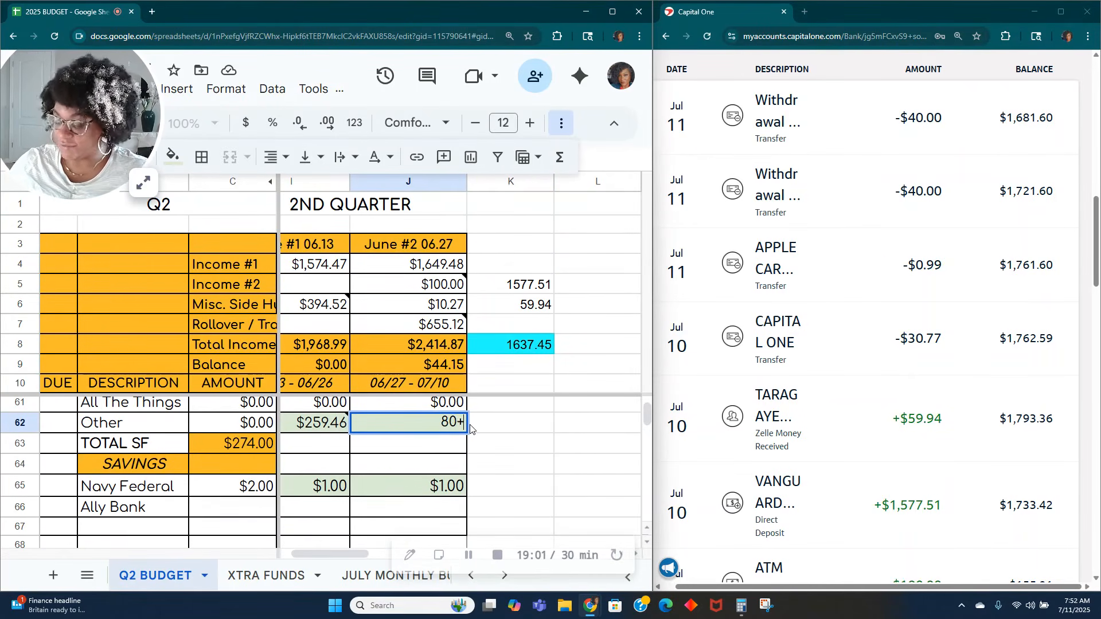
pyautogui.write('14.15')
pyautogui.press('Return')
pyautogui.click(362, 425)
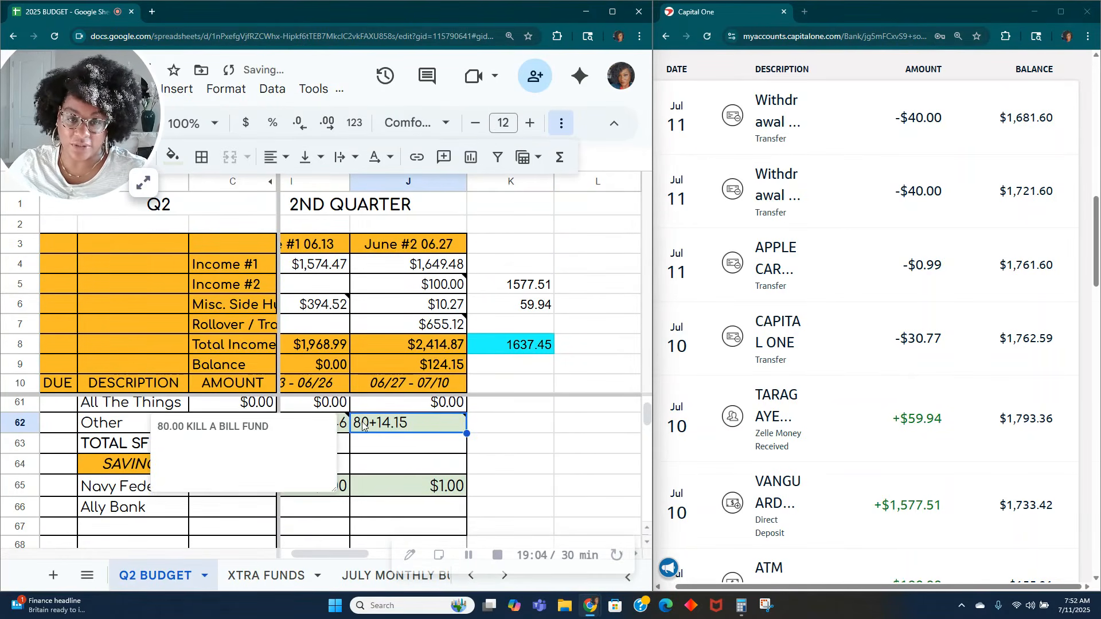
pyautogui.doubleClick(362, 424)
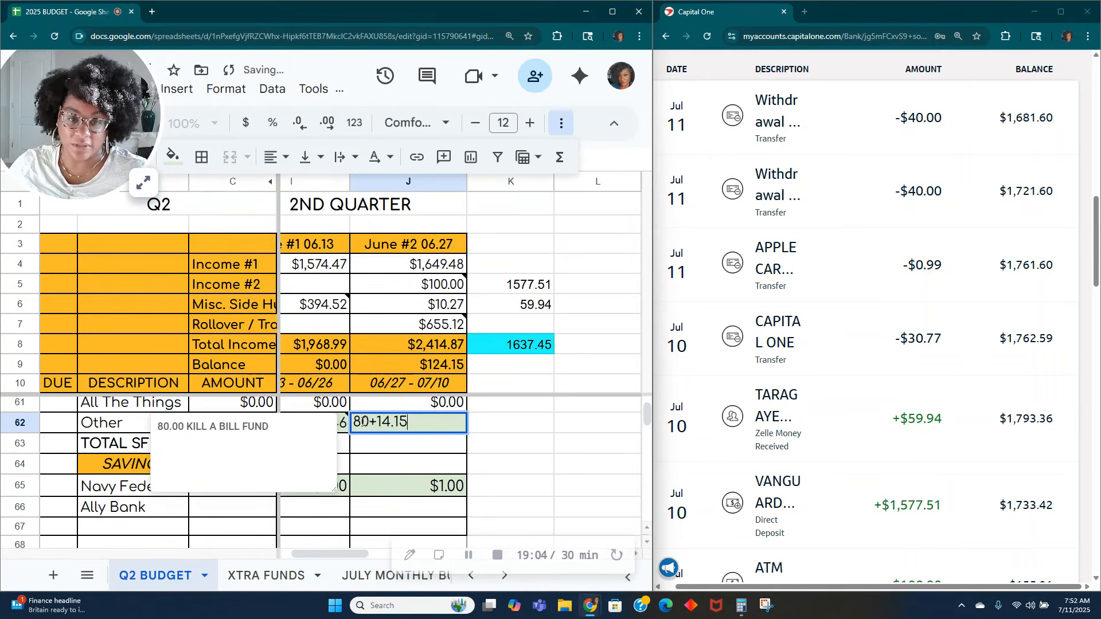
pyautogui.write('=')
pyautogui.press('Return')
pyautogui.click(398, 424)
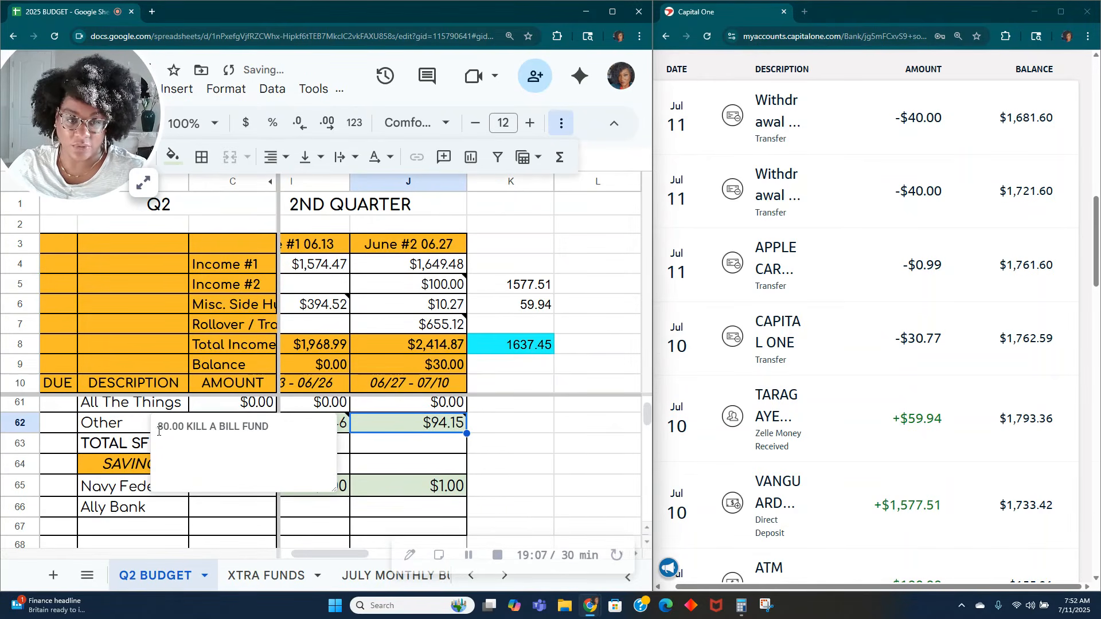
# Step: Add the line "14.15 = ROLLOVER" to the note on the June #2 Other amount
pyautogui.moveTo(164, 429); pyautogui.dragTo(169, 429)
pyautogui.click(306, 428)
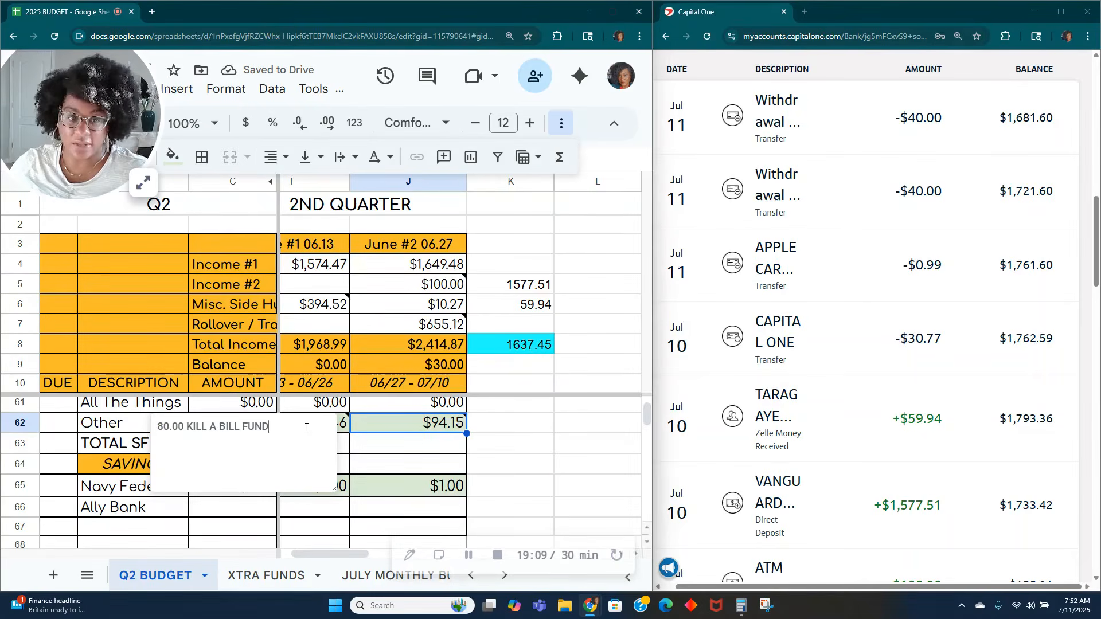
pyautogui.press('Return')
pyautogui.write('14.15')
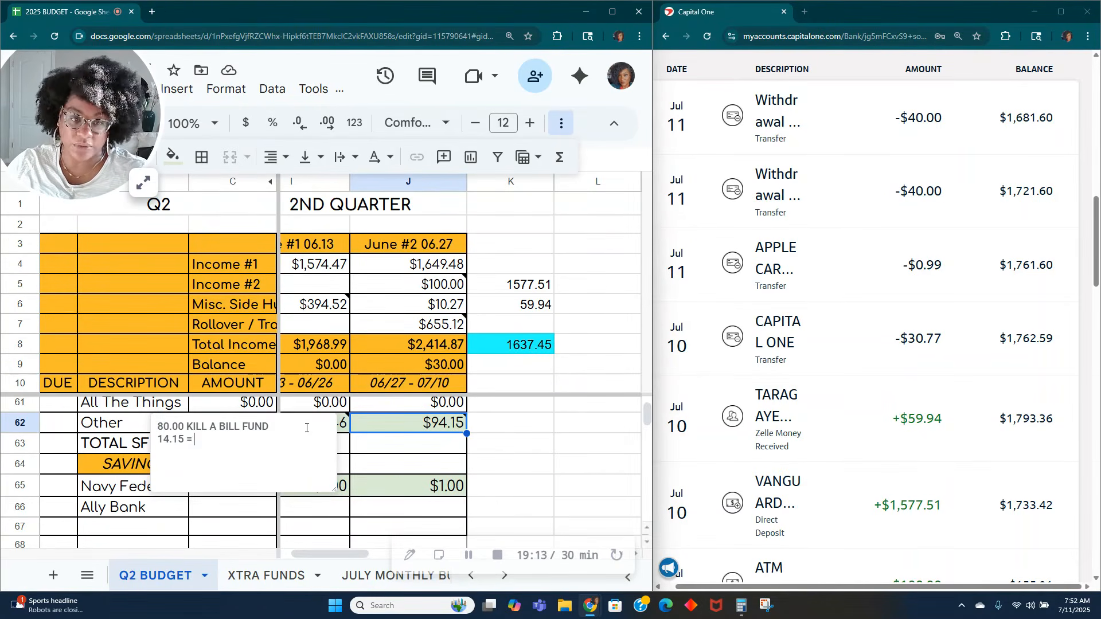
pyautogui.write(' = ROLLOVER')
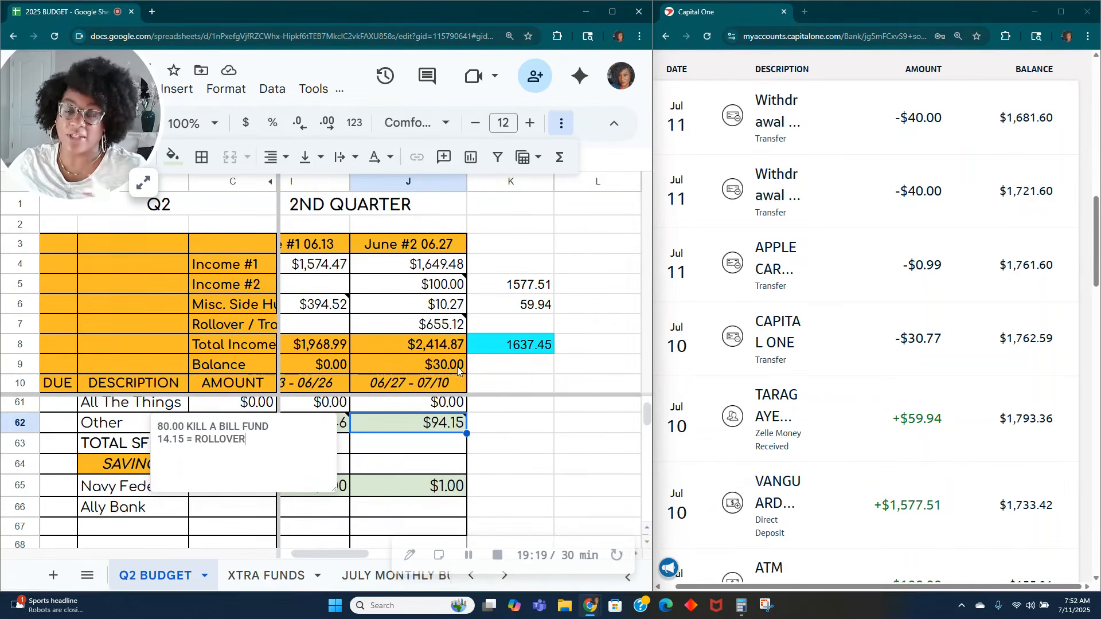
pyautogui.click(520, 443)
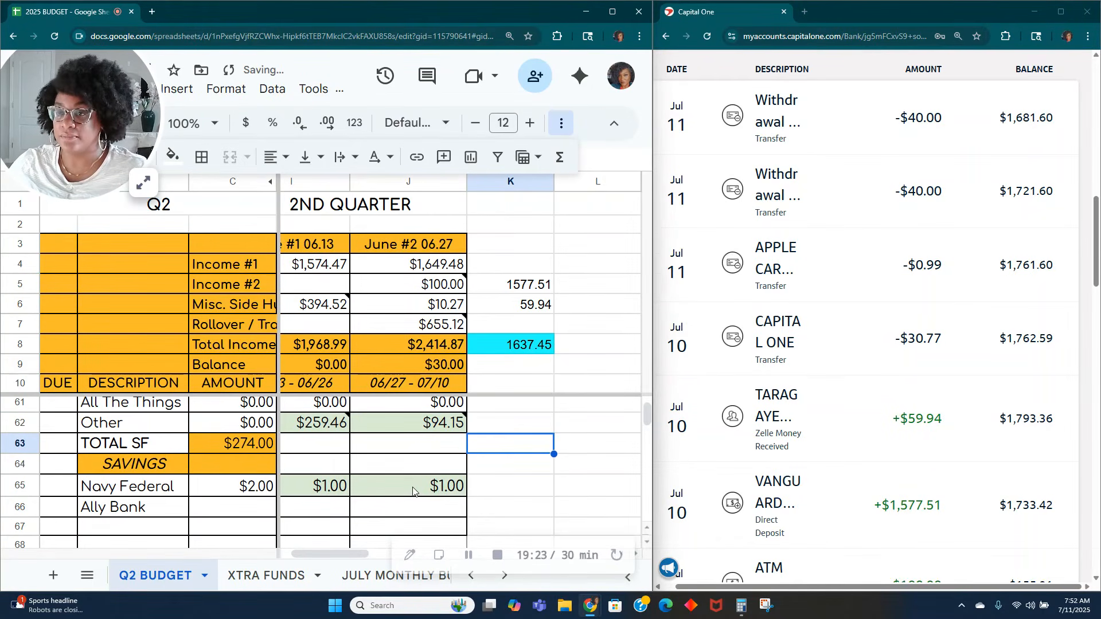
pyautogui.click(443, 431)
pyautogui.click(533, 470)
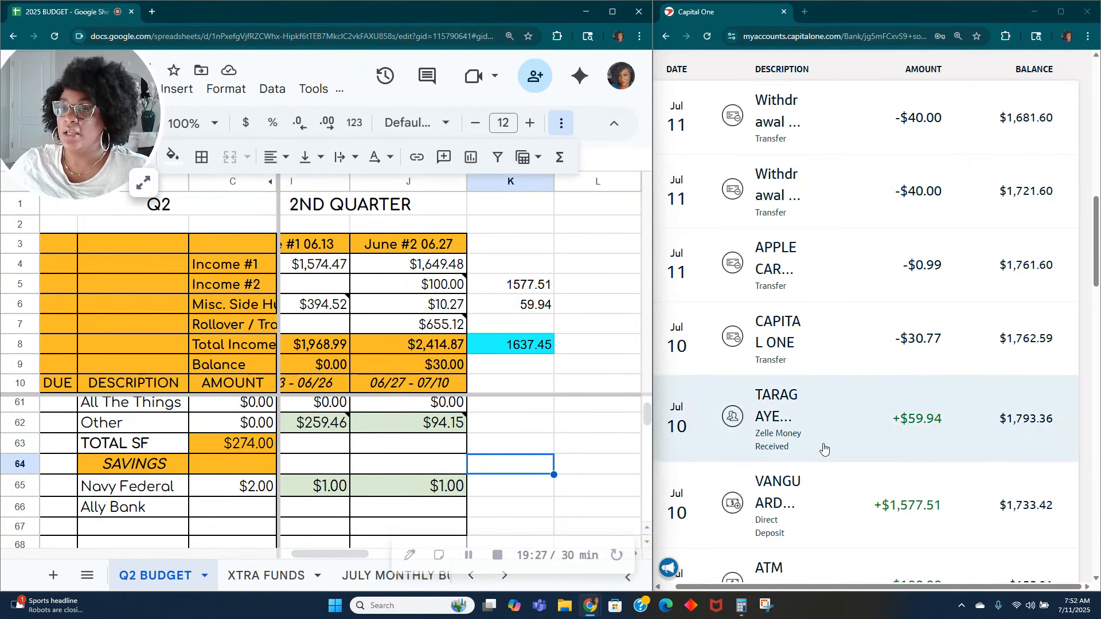
# Step: Start a money transfer from the checking account on the bank site and choose KILL-A-BILL FUND as the destination
pyautogui.scroll(5, 934, 311)
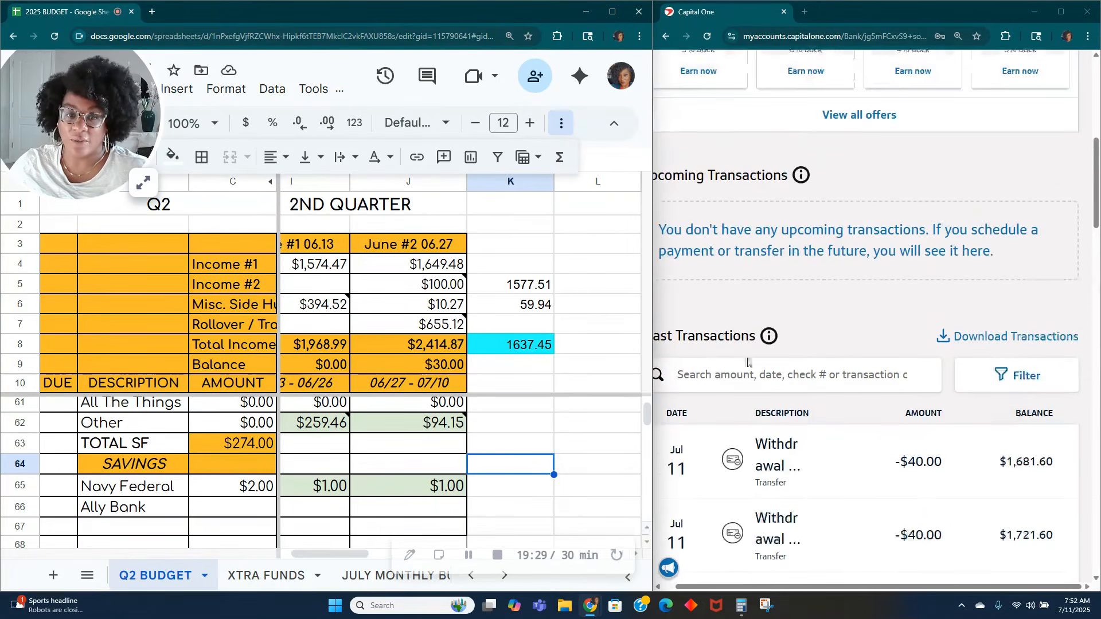
pyautogui.scroll(5, 808, 341)
pyautogui.click(990, 231)
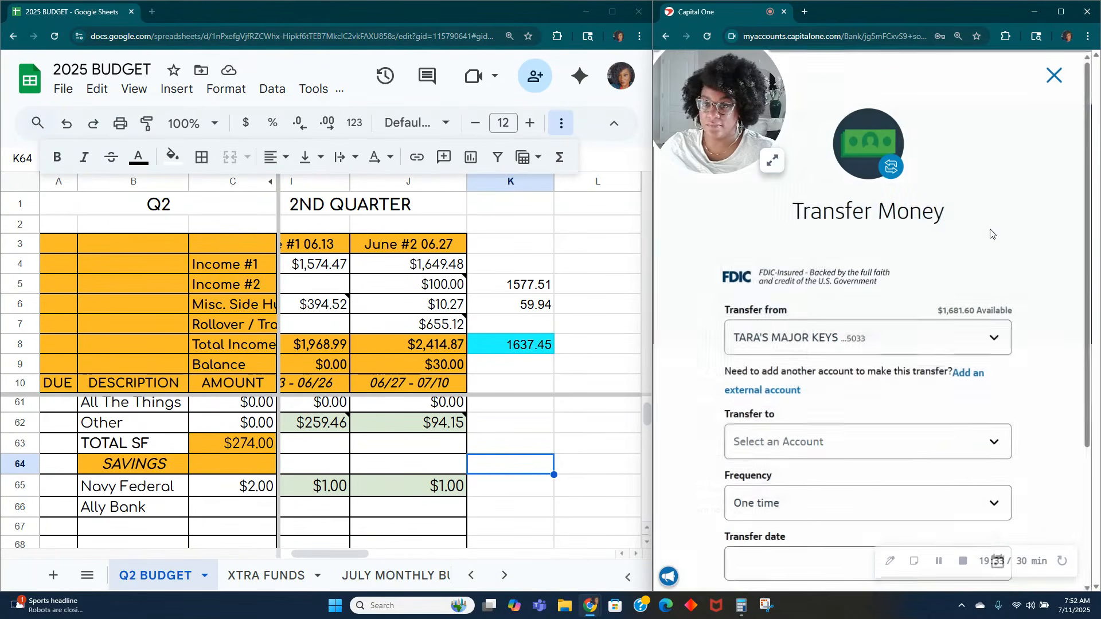
pyautogui.click(863, 448)
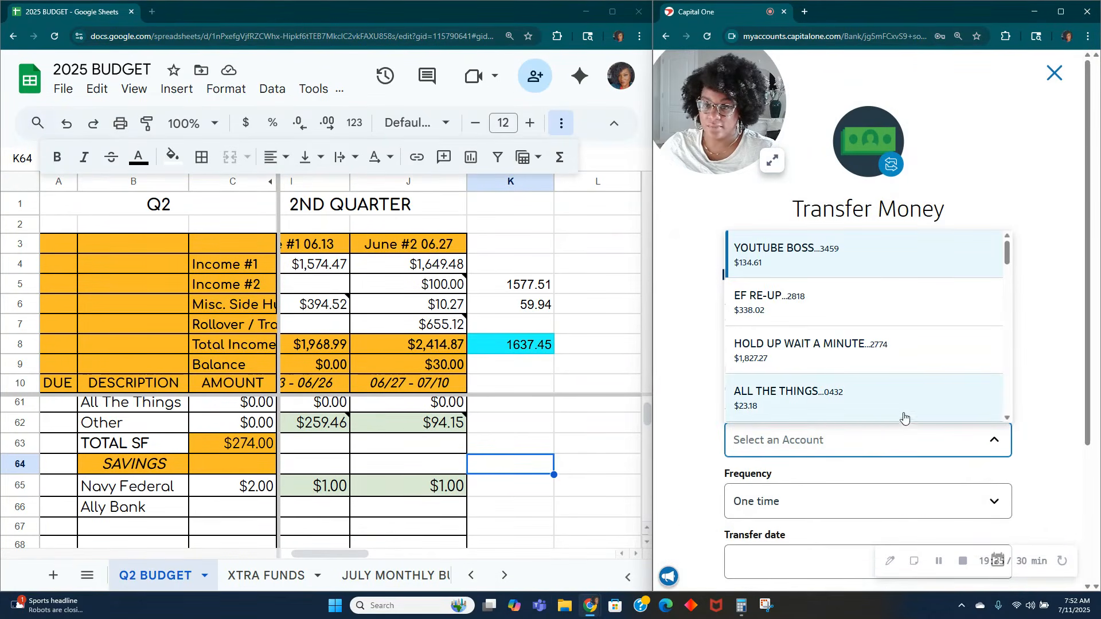
pyautogui.click(825, 441)
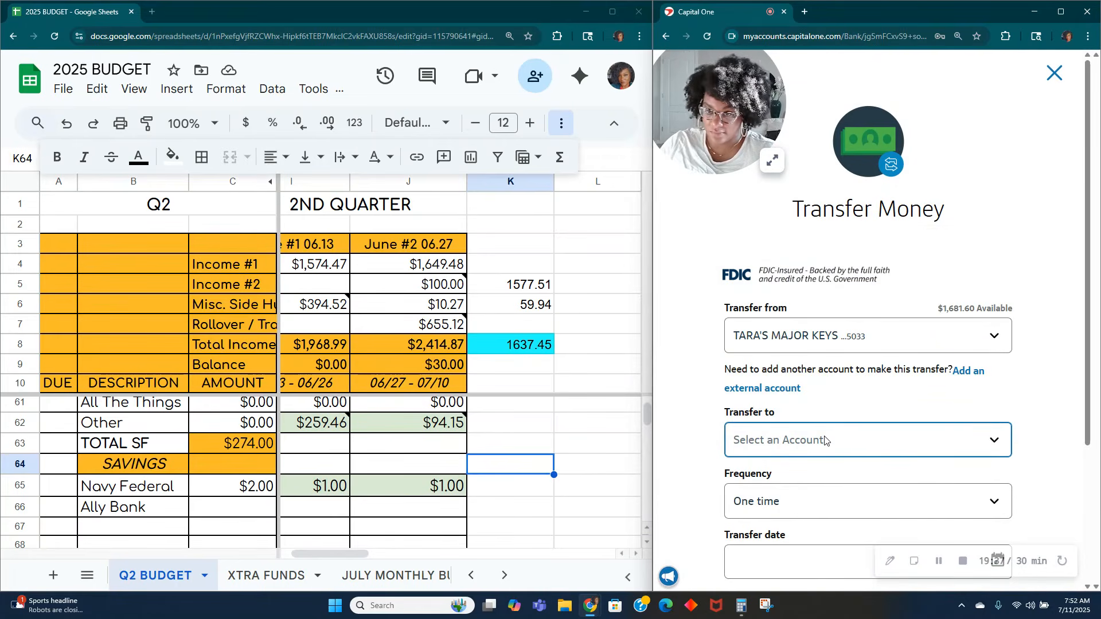
pyautogui.click(825, 441)
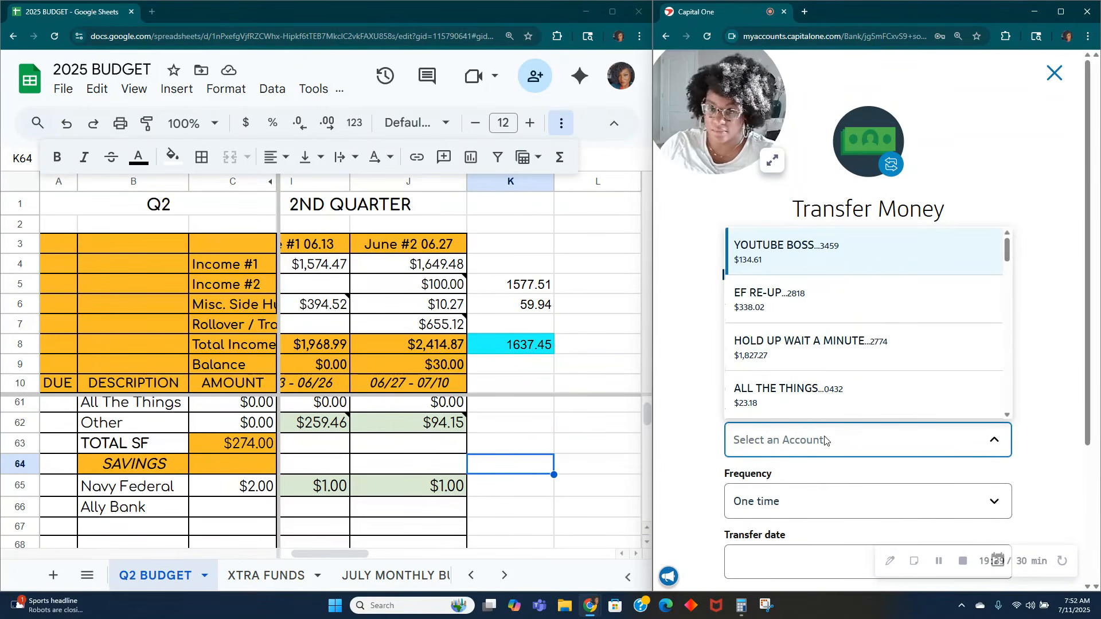
pyautogui.scroll(-3, 824, 441)
pyautogui.click(790, 412)
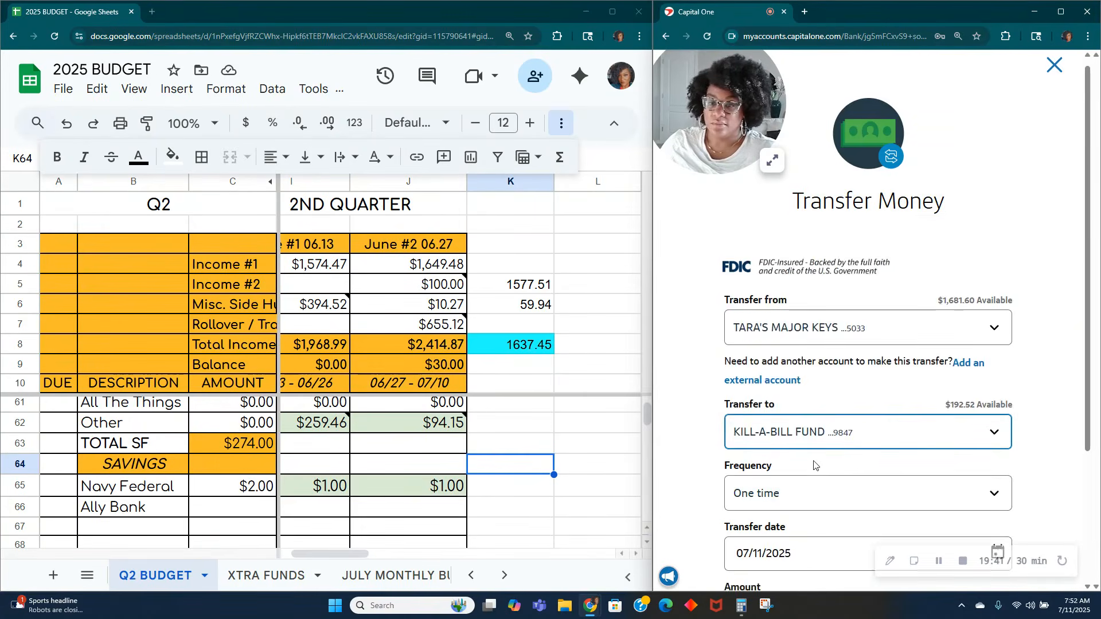
# Step: Set the transfer amount to $14.15 and add the memo "ROLLOVER JUNE PAY 2"
pyautogui.scroll(-3, 808, 487)
pyautogui.click(824, 452)
pyautogui.write('14.15')
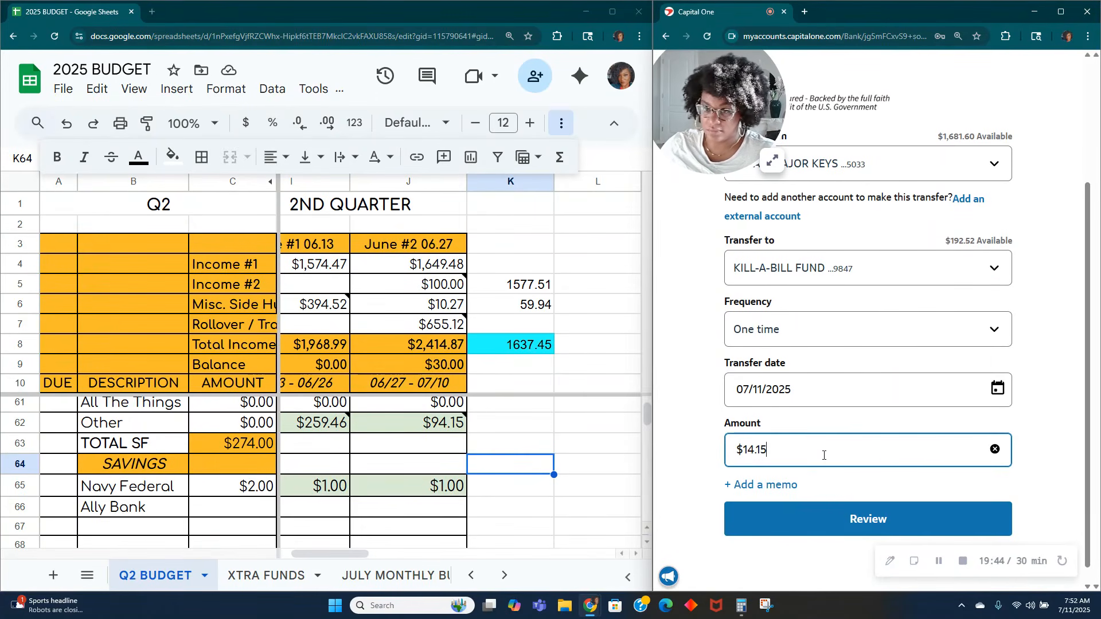
pyautogui.click(762, 485)
pyautogui.click(765, 511)
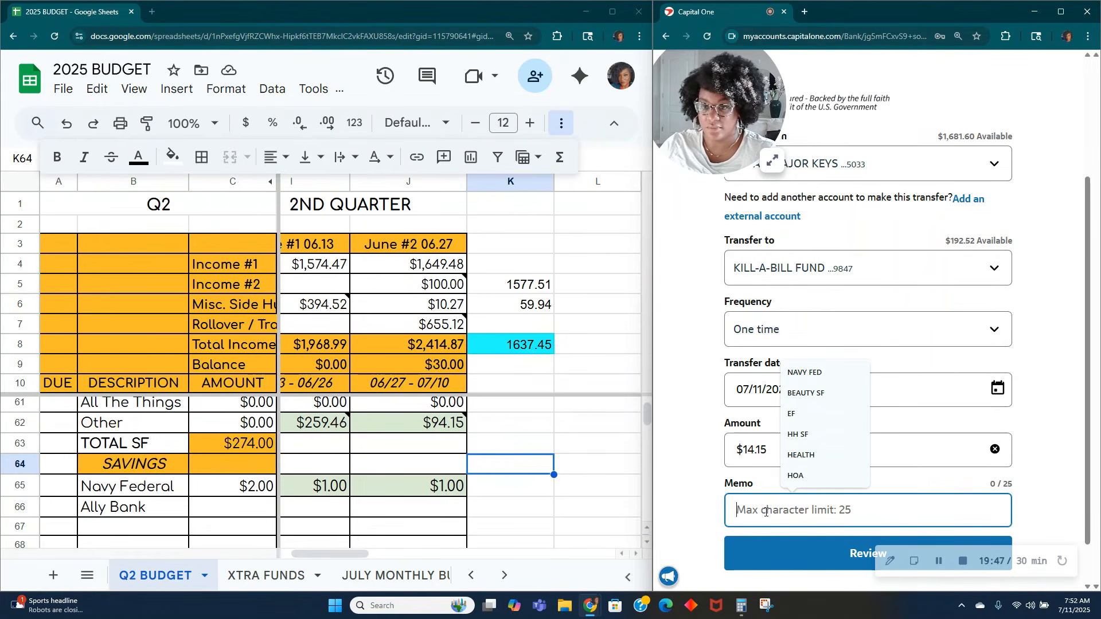
pyautogui.write('ROLLOV')
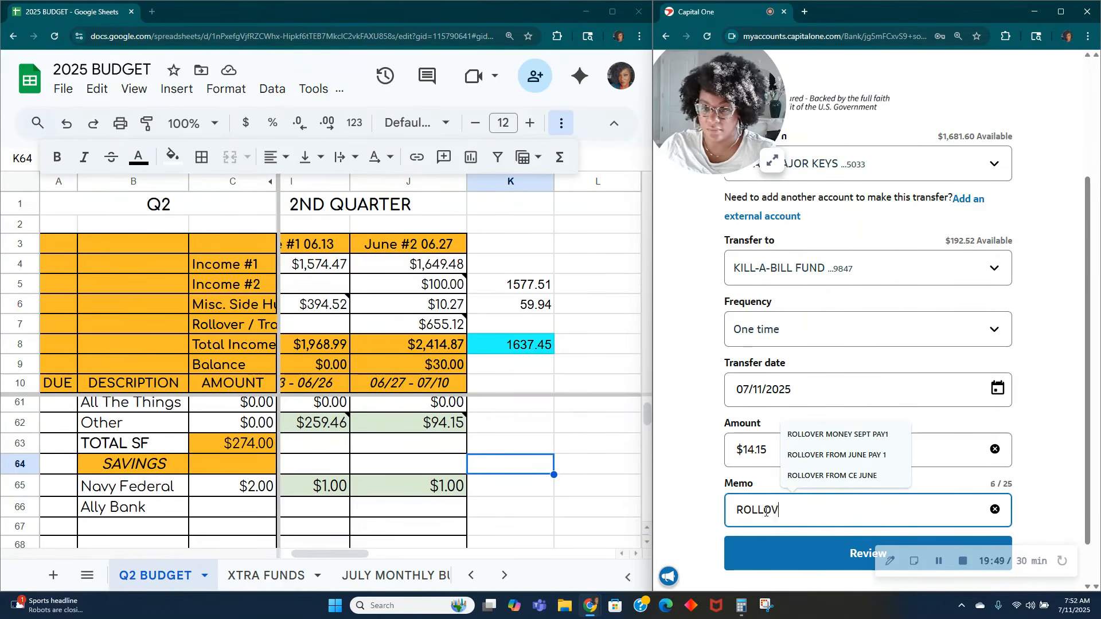
pyautogui.write('ER JUNE PA')
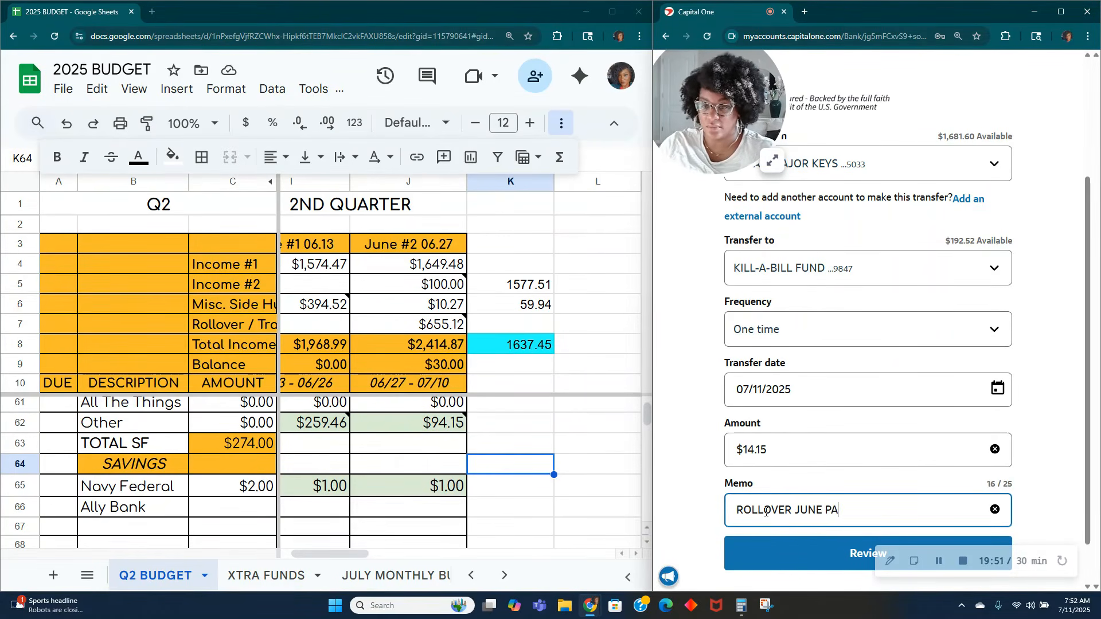
pyautogui.write('Y 2')
# Step: Review and submit the $14.15 transfer, and return to the checking account overview
pyautogui.click(832, 554)
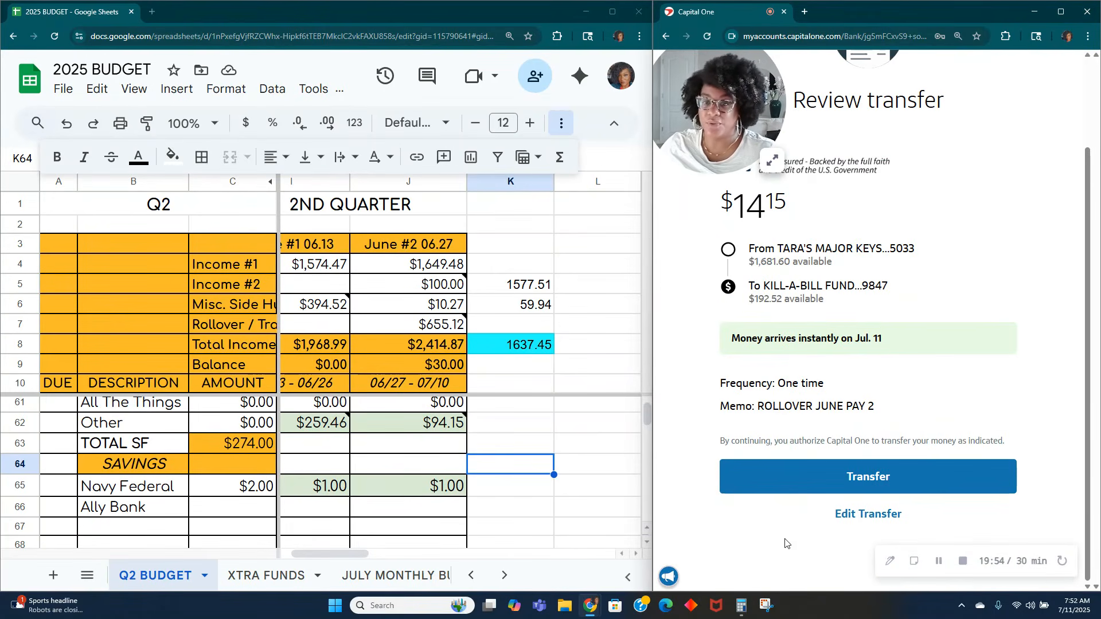
pyautogui.click(878, 482)
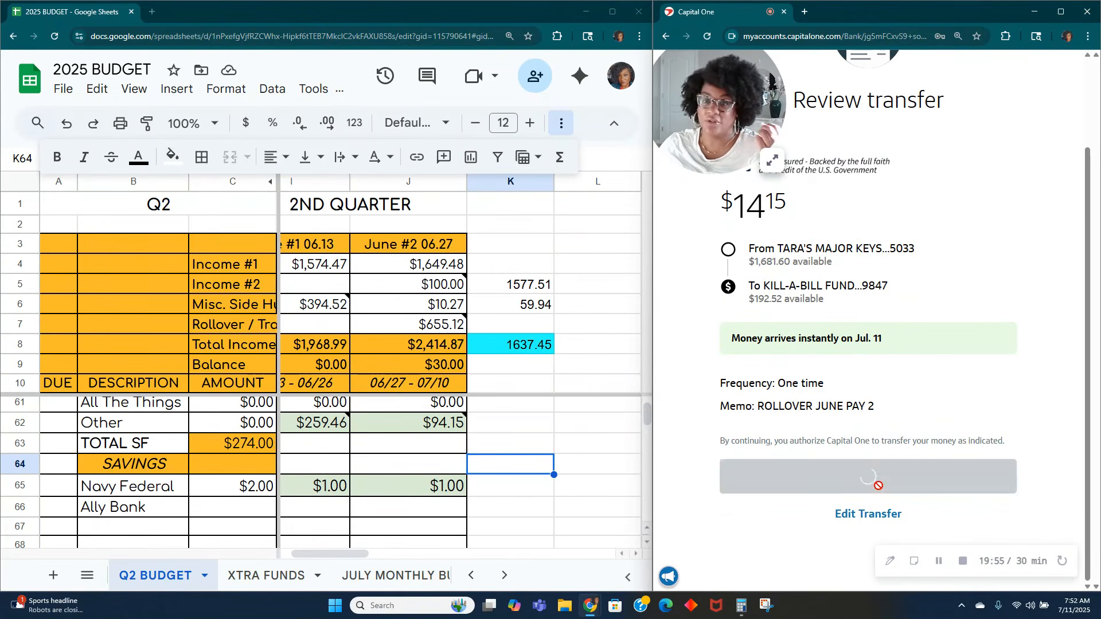
pyautogui.click(1054, 69)
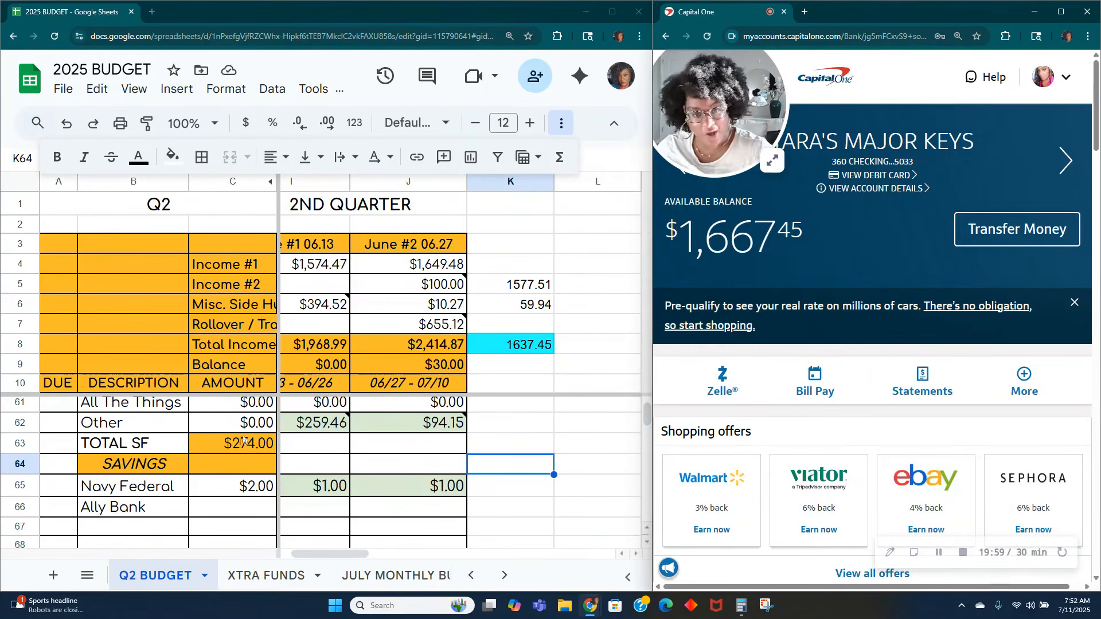
# Step: Set the June #2 BUFFER/ROLL amount to 30 and check the BALANCE cell below it
pyautogui.moveTo(396, 430)
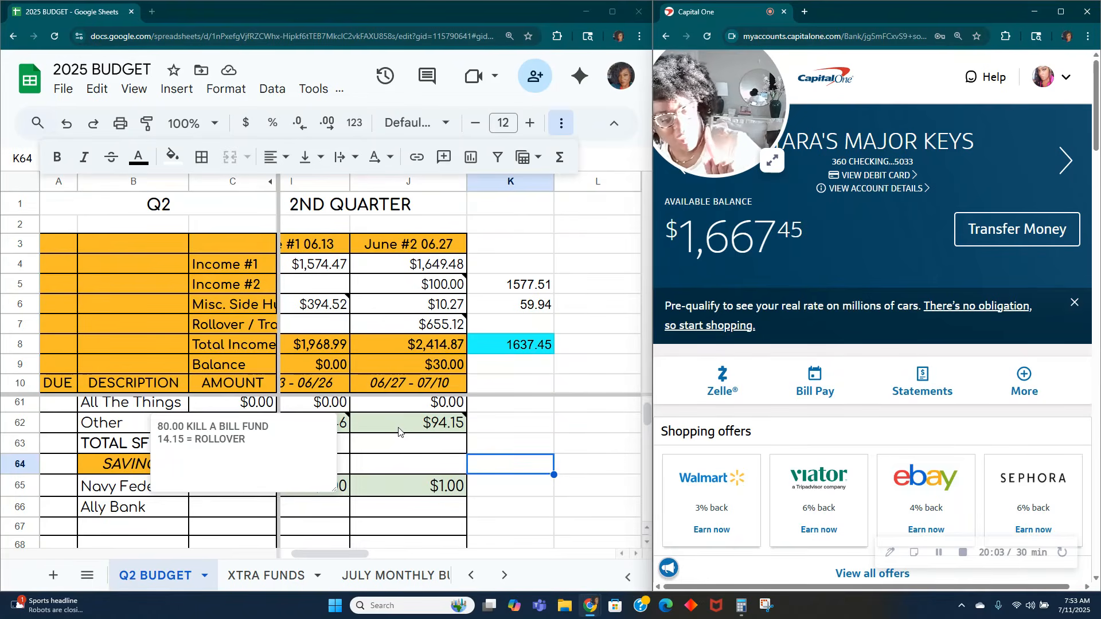
pyautogui.scroll(-7, 413, 465)
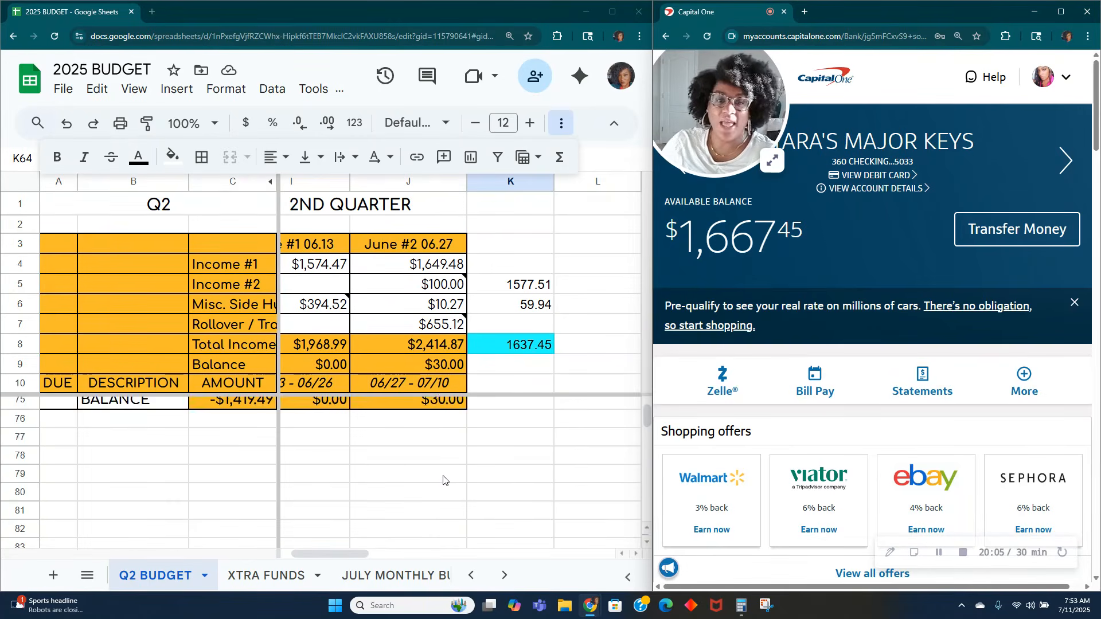
pyautogui.scroll(3, 444, 479)
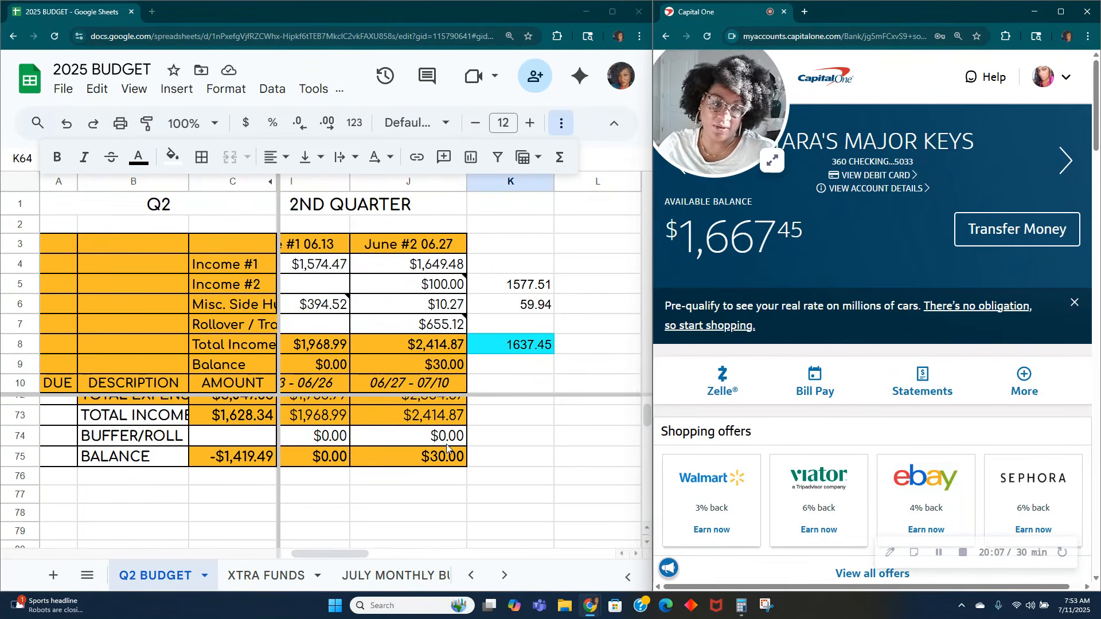
pyautogui.click(449, 446)
pyautogui.write('30')
pyautogui.press('Tab')
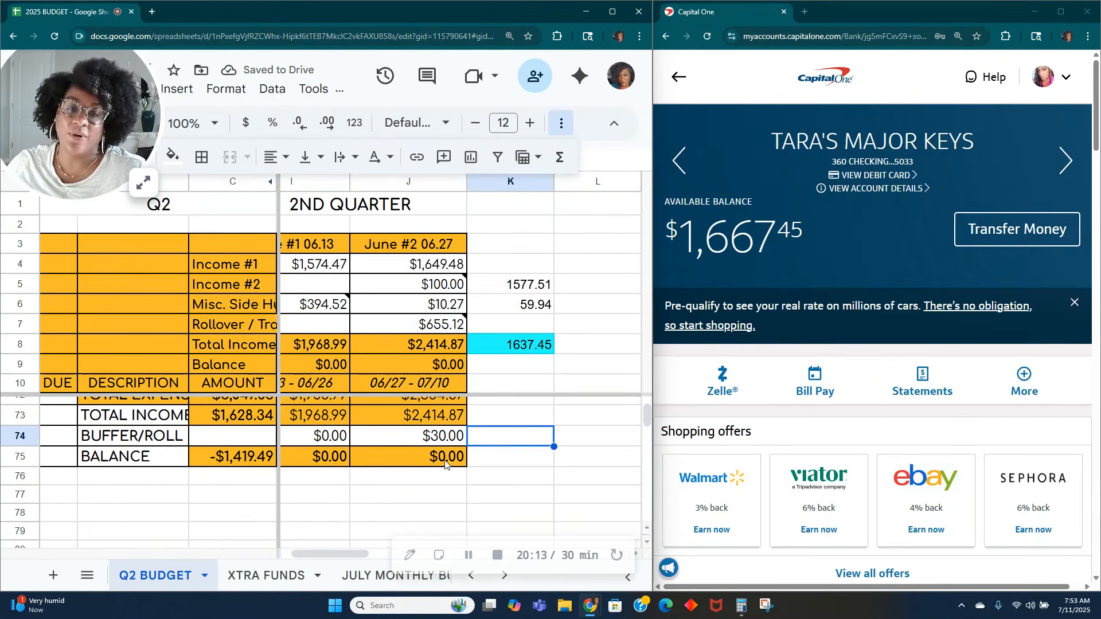
pyautogui.click(445, 465)
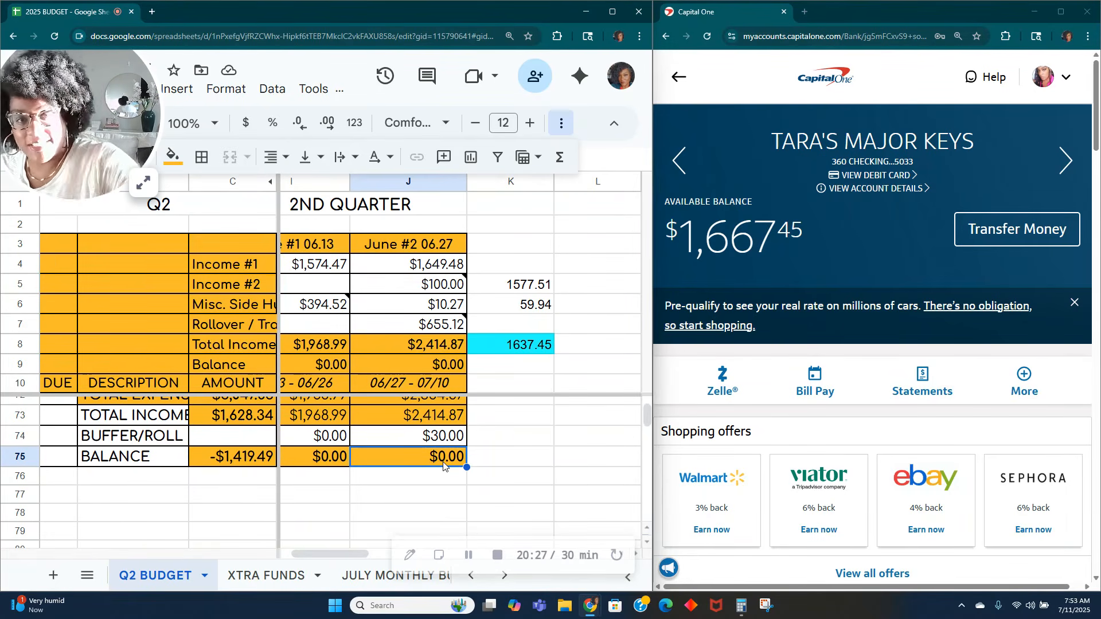
# Step: Review the June #2 column of the Q2 budget from the BALANCE row up to the Mortgage row
pyautogui.scroll(1, 403, 450)
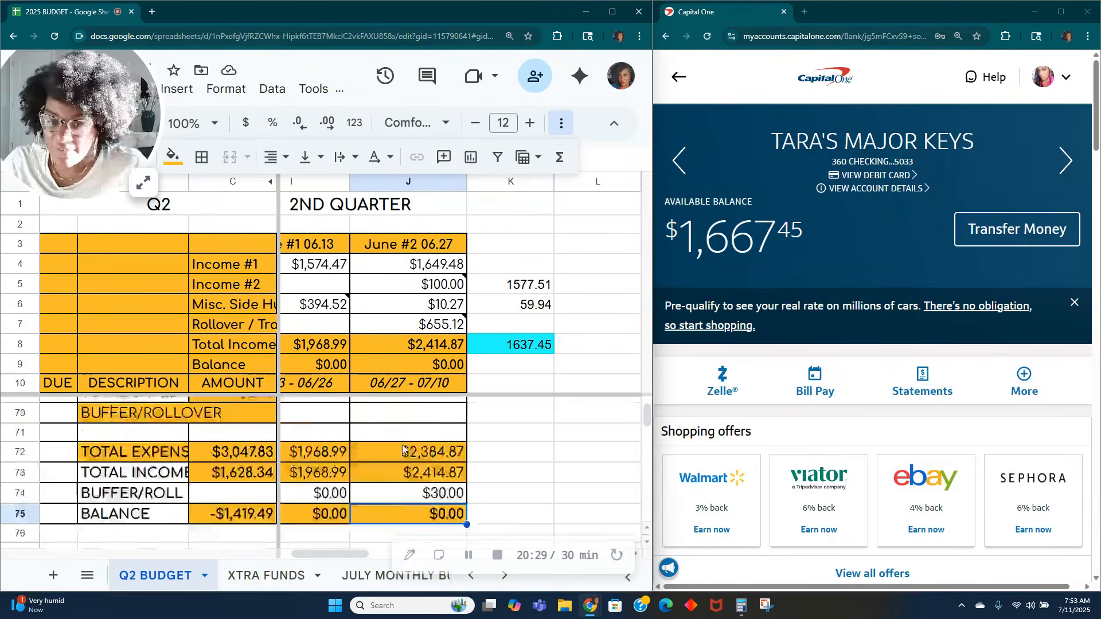
pyautogui.scroll(7, 404, 450)
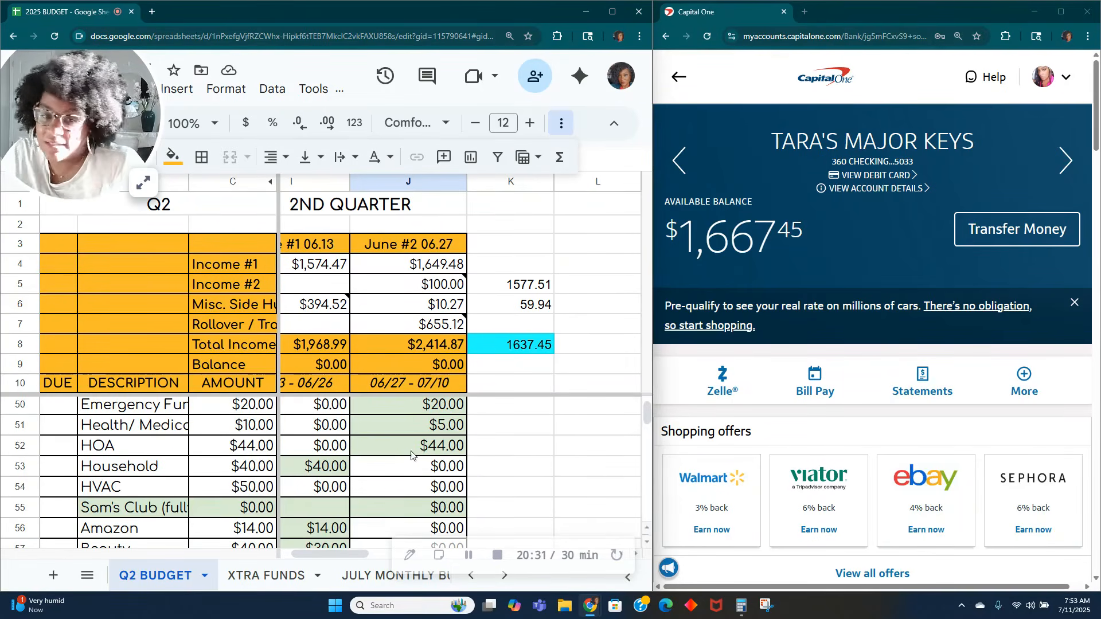
pyautogui.scroll(2, 412, 455)
pyautogui.scroll(7, 415, 453)
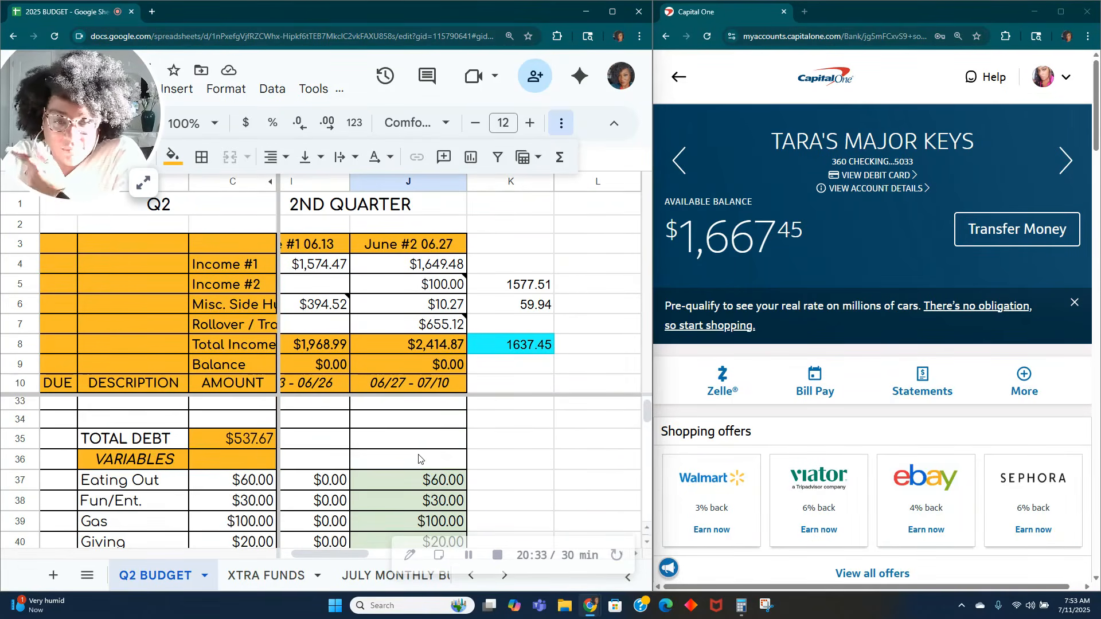
pyautogui.scroll(5, 415, 453)
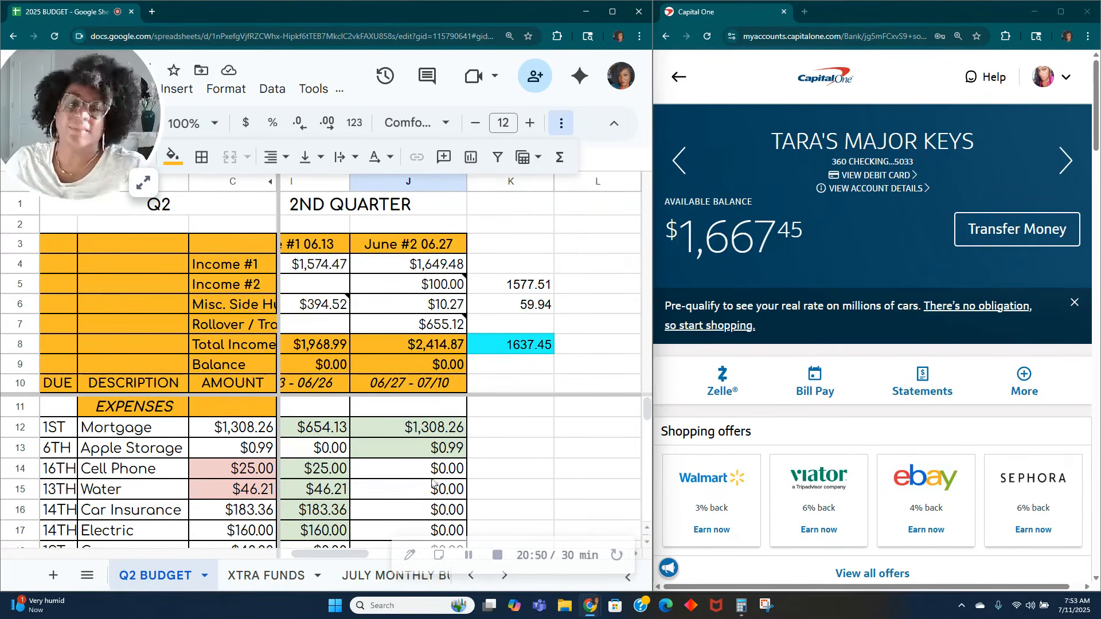
pyautogui.scroll(-20, 437, 483)
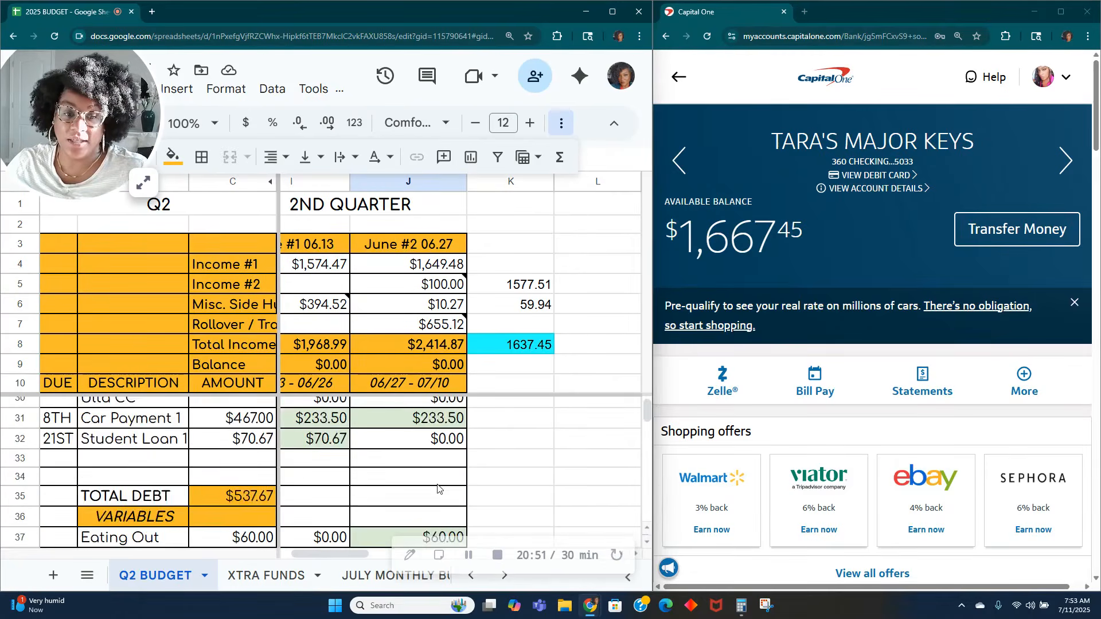
pyautogui.scroll(18, 437, 487)
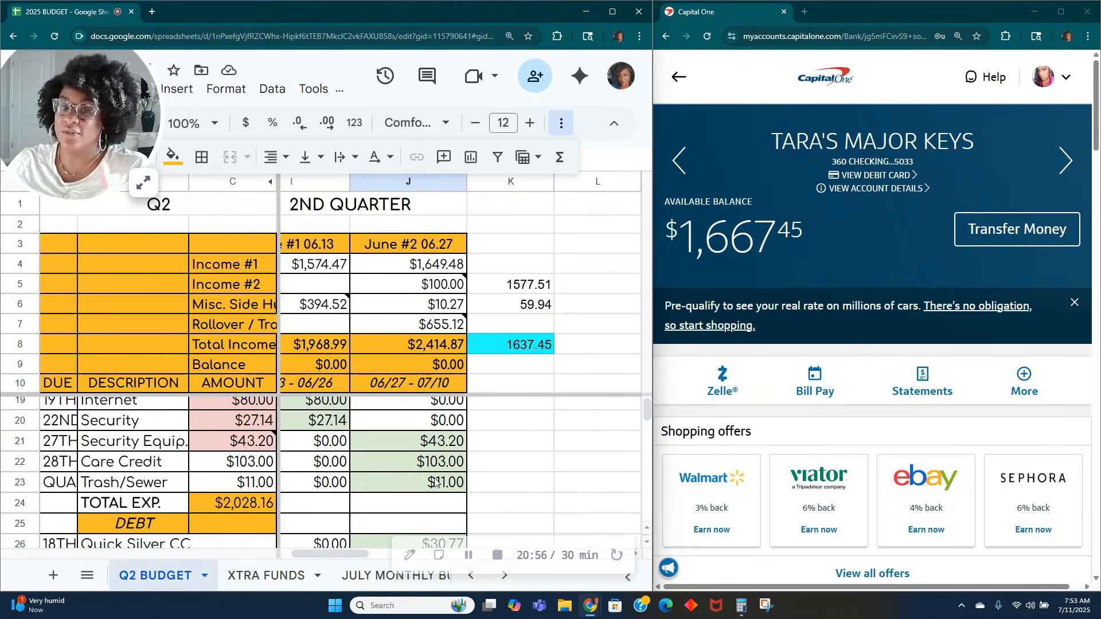
pyautogui.scroll(3, 436, 482)
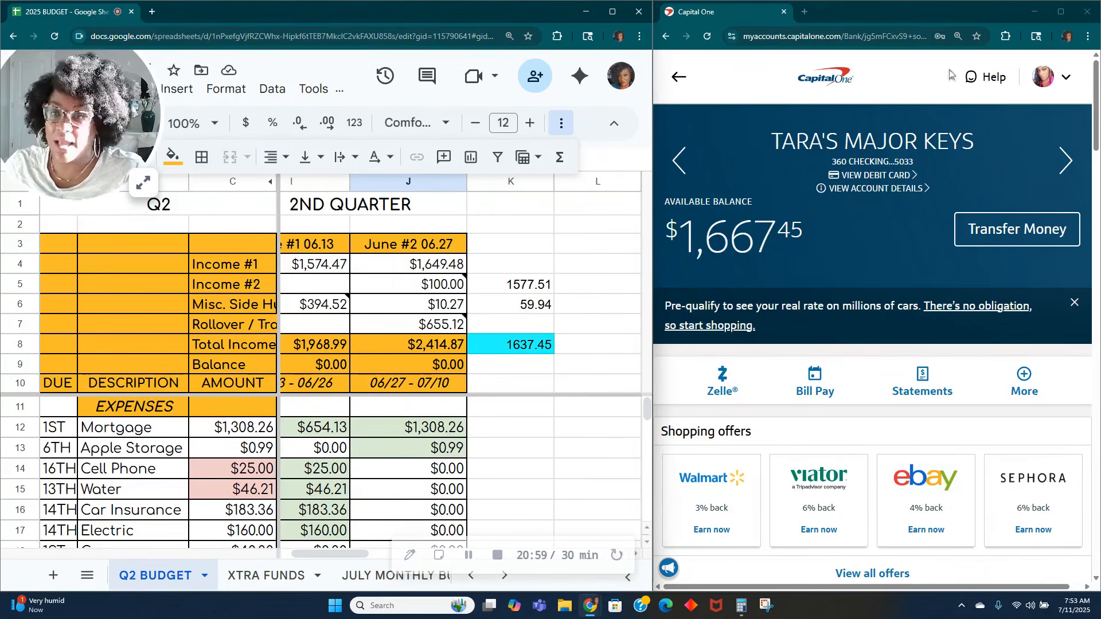
# Step: Return to the bank's account summary and locate the KILL-A-BILL FUND account to check its available balance
pyautogui.click(845, 83)
pyautogui.click(846, 82)
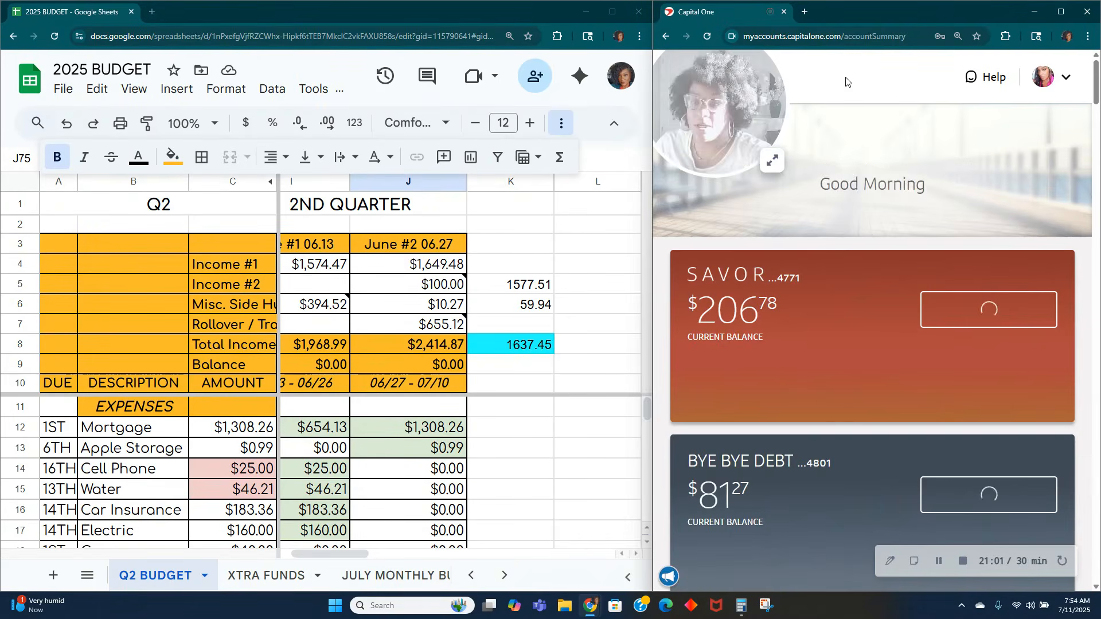
pyautogui.scroll(-15, 908, 292)
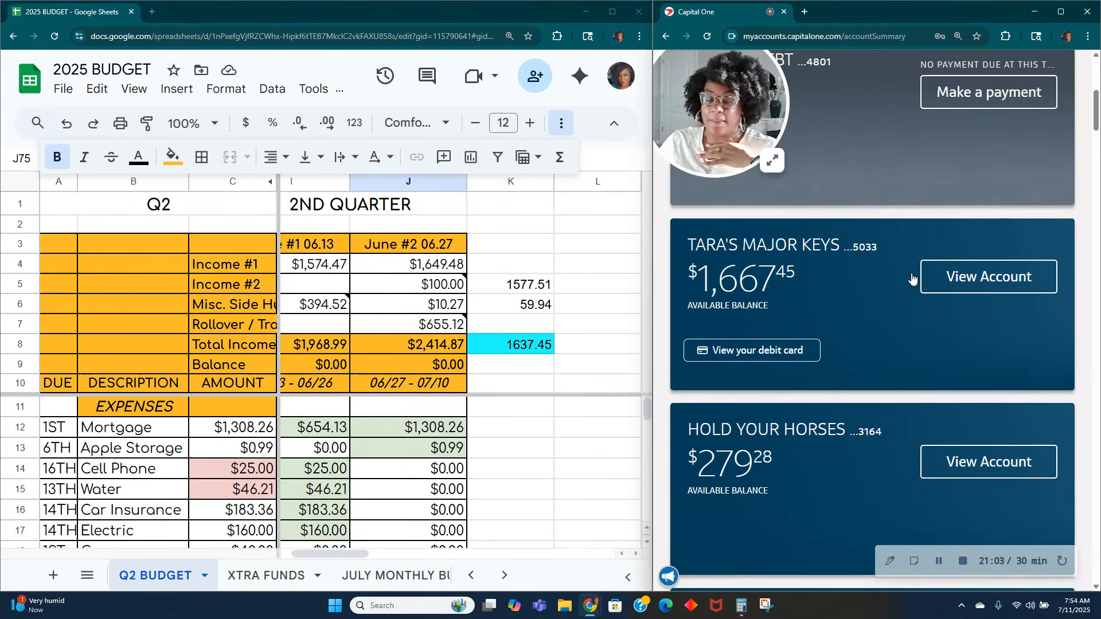
pyautogui.scroll(-2, 912, 276)
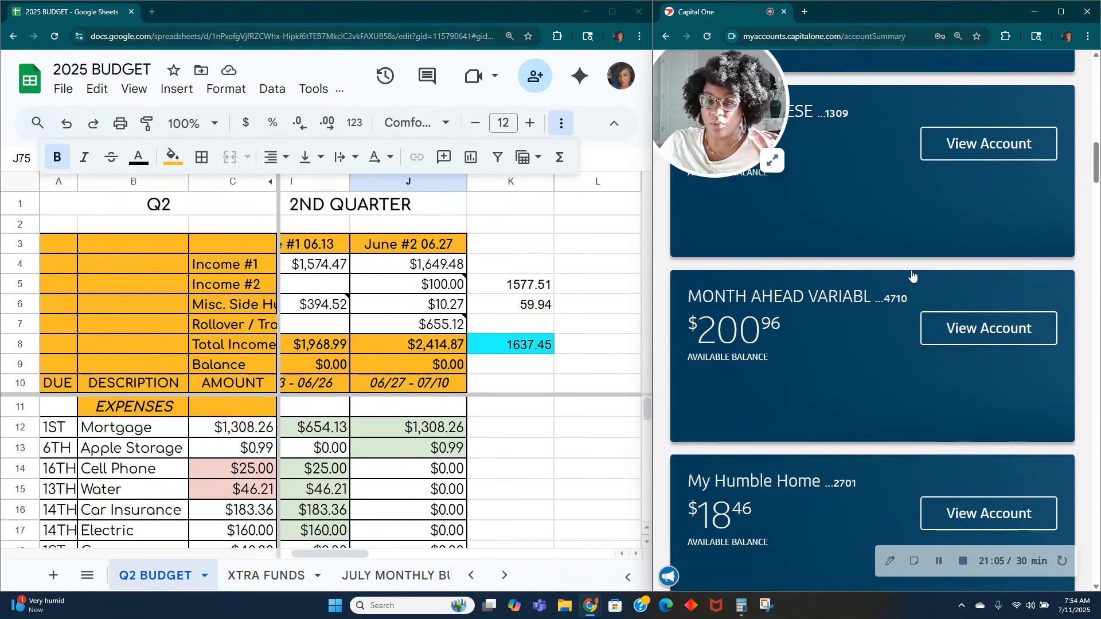
pyautogui.scroll(-20, 912, 276)
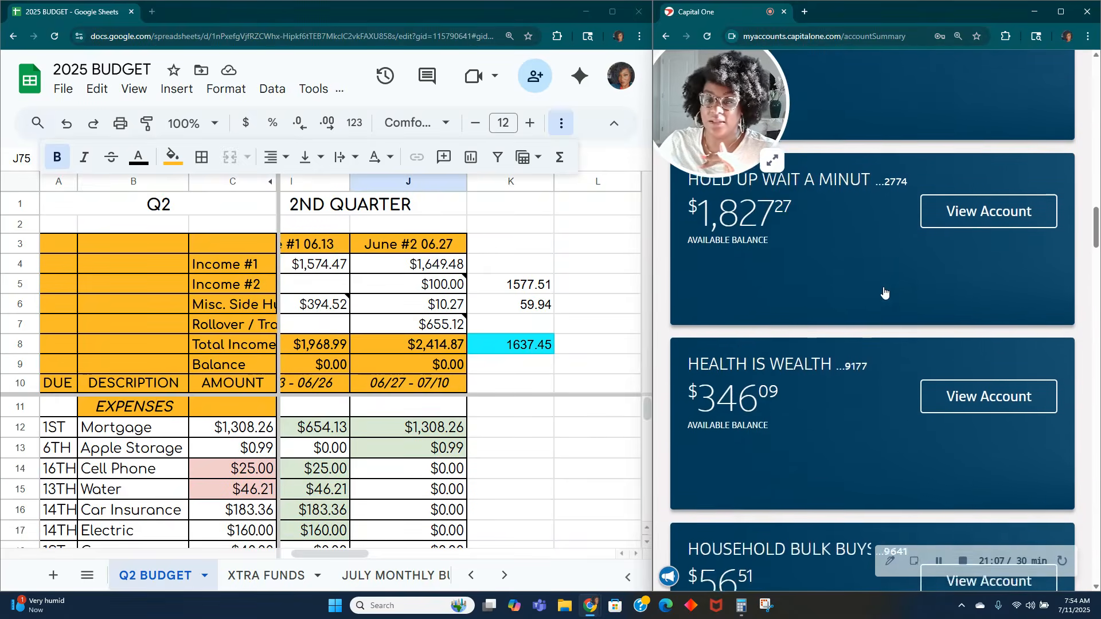
pyautogui.scroll(-20, 881, 290)
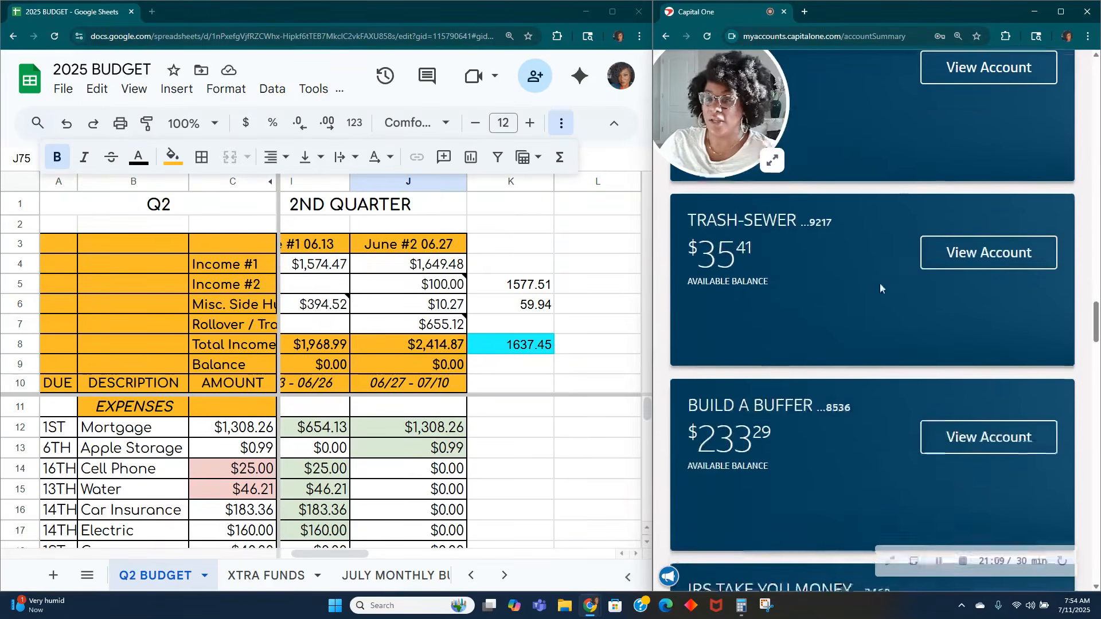
pyautogui.scroll(-18, 880, 290)
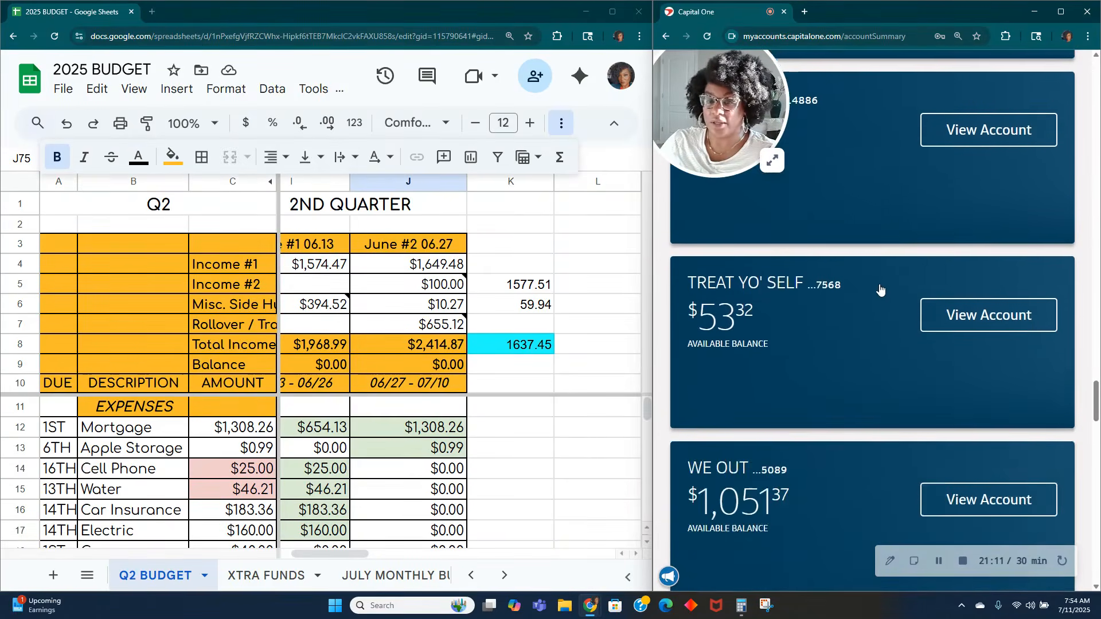
pyautogui.scroll(-5, 880, 289)
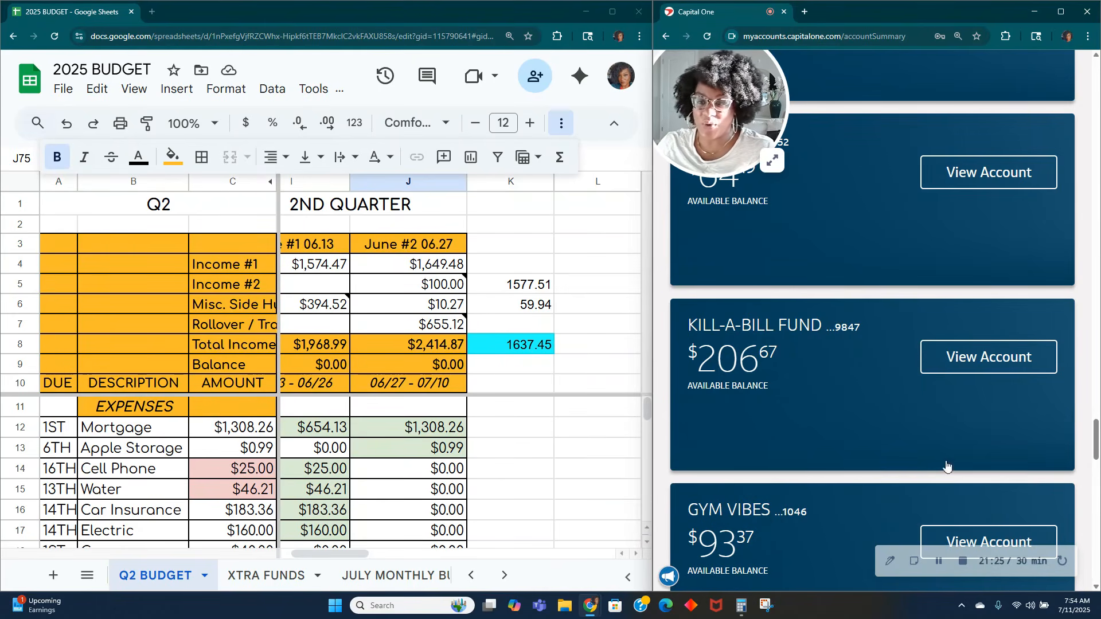
pyautogui.click(939, 560)
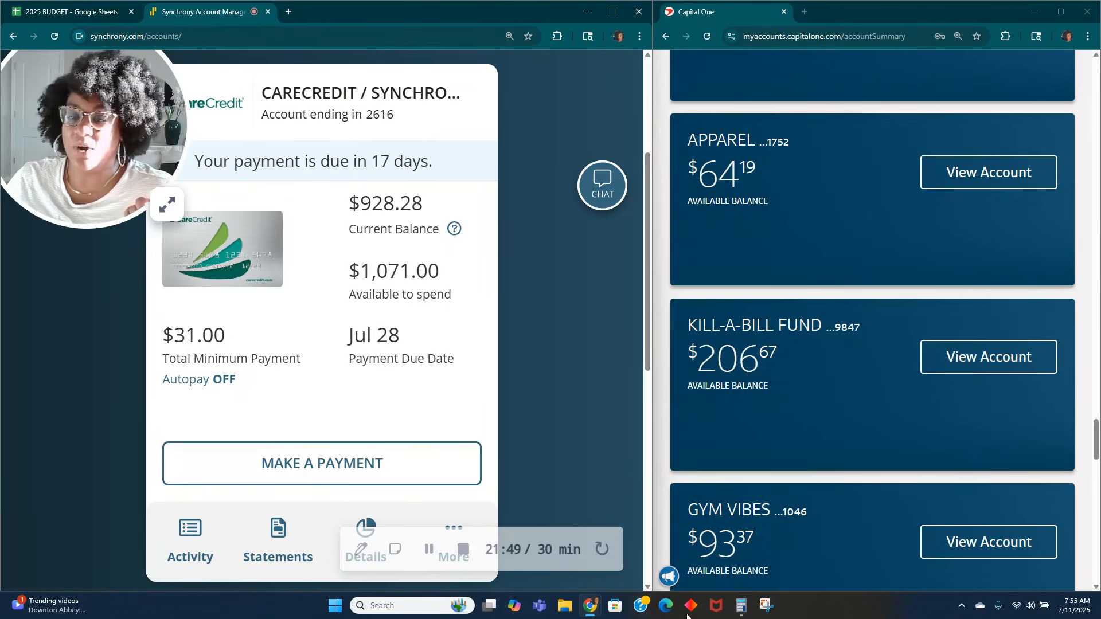
# Step: Open Calculator beside the CareCredit balance and subtract the KILL-A-BILL FUND amount, 928.28 - 206.67
pyautogui.click(740, 608)
pyautogui.write('9')
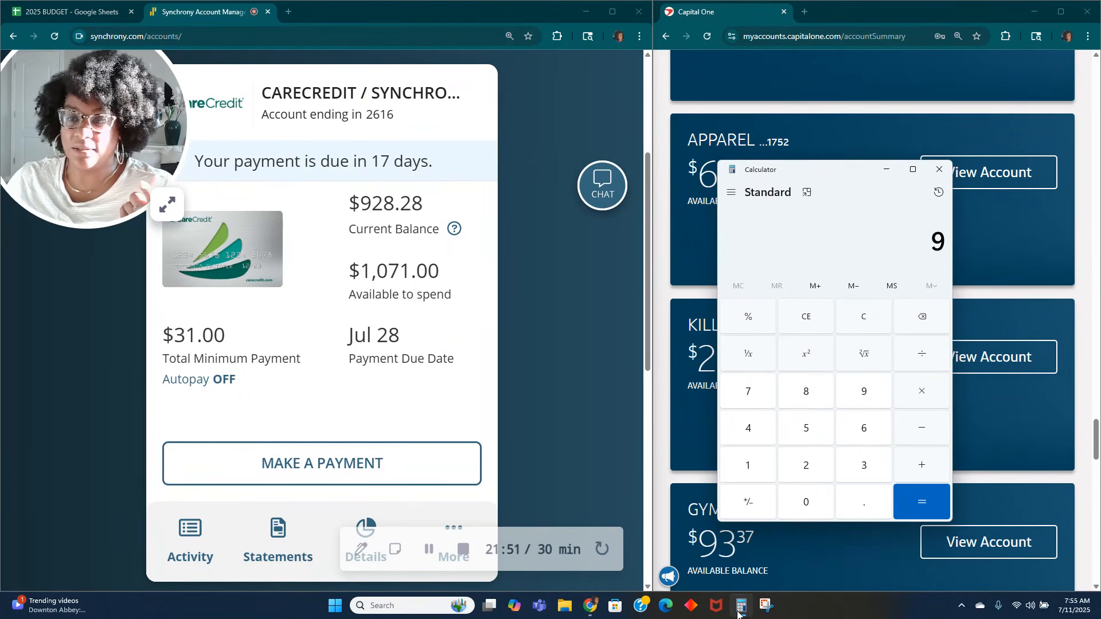
pyautogui.write(',028')
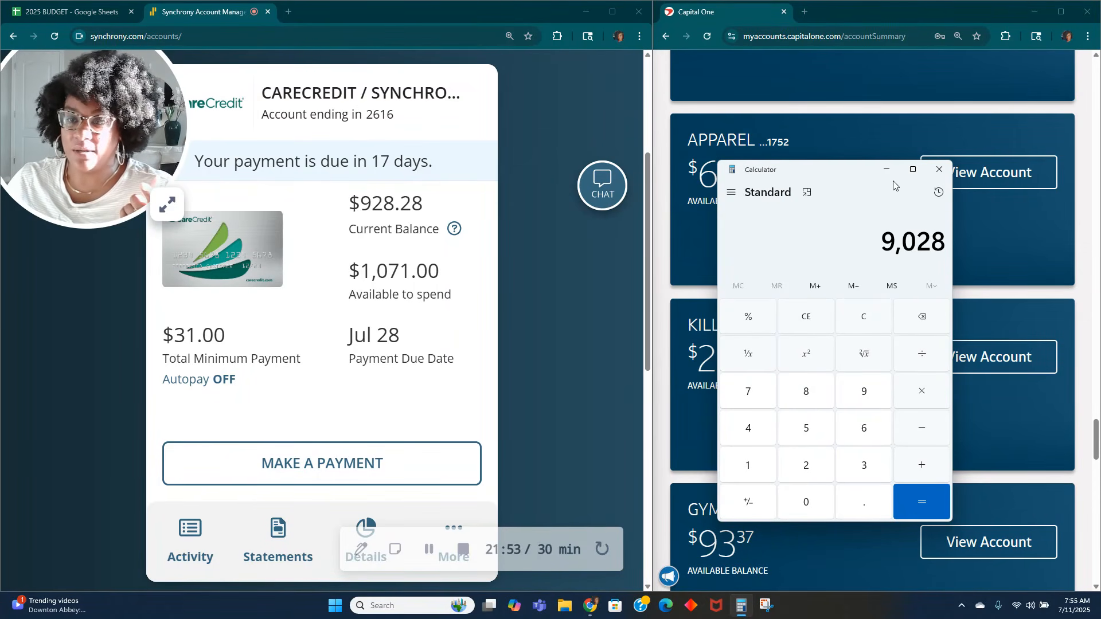
pyautogui.moveTo(840, 177); pyautogui.dragTo(939, 184)
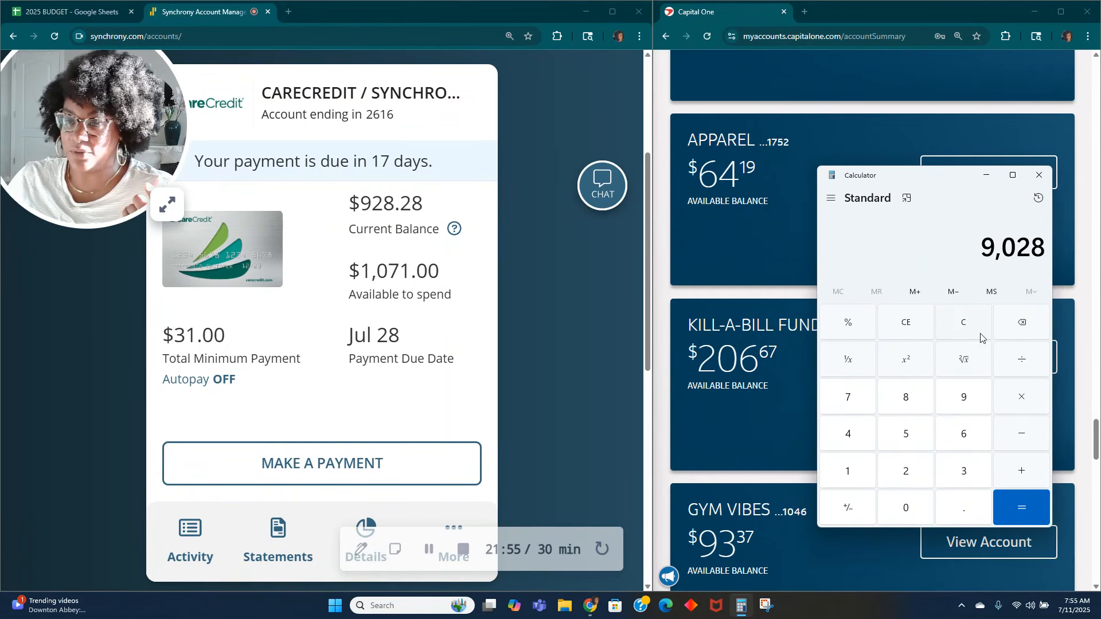
pyautogui.click(981, 329)
pyautogui.write('928.2')
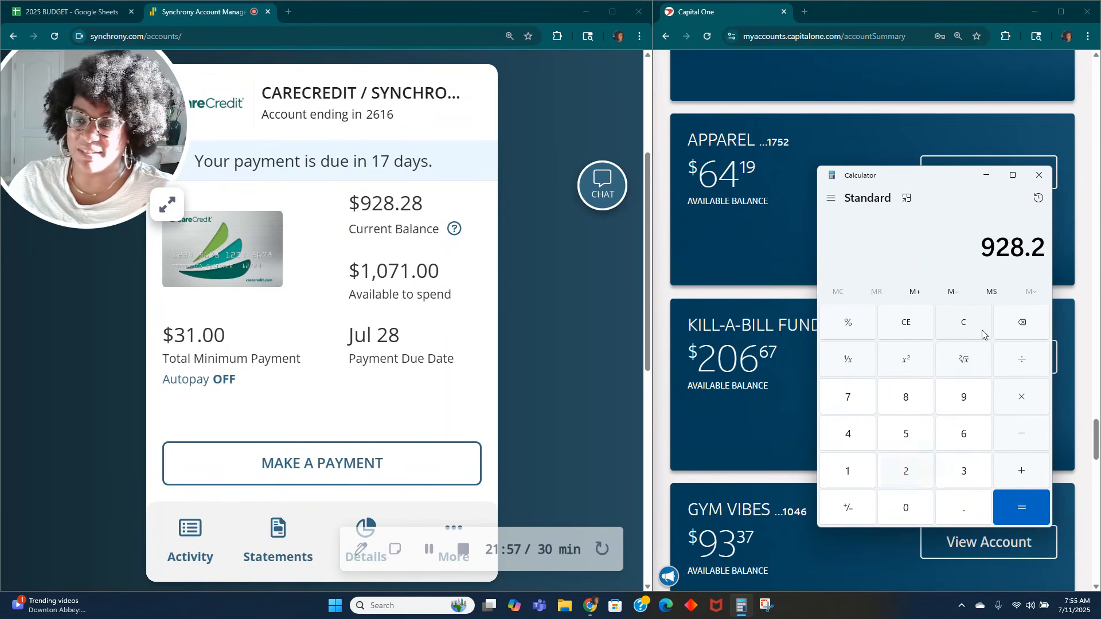
pyautogui.write('8 - 206.67')
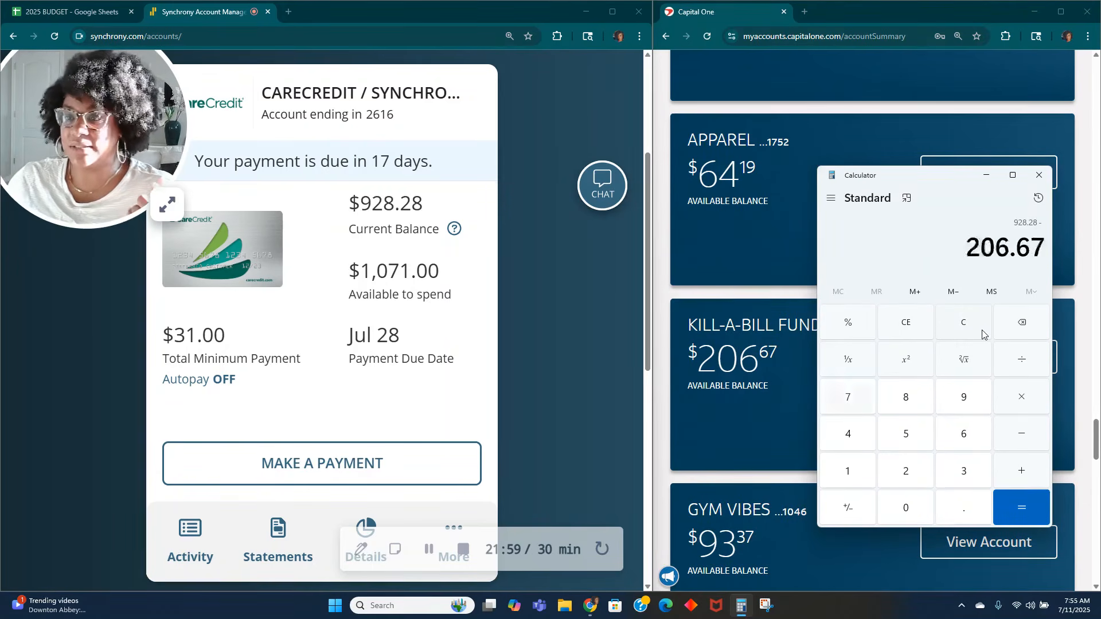
pyautogui.press('Return')
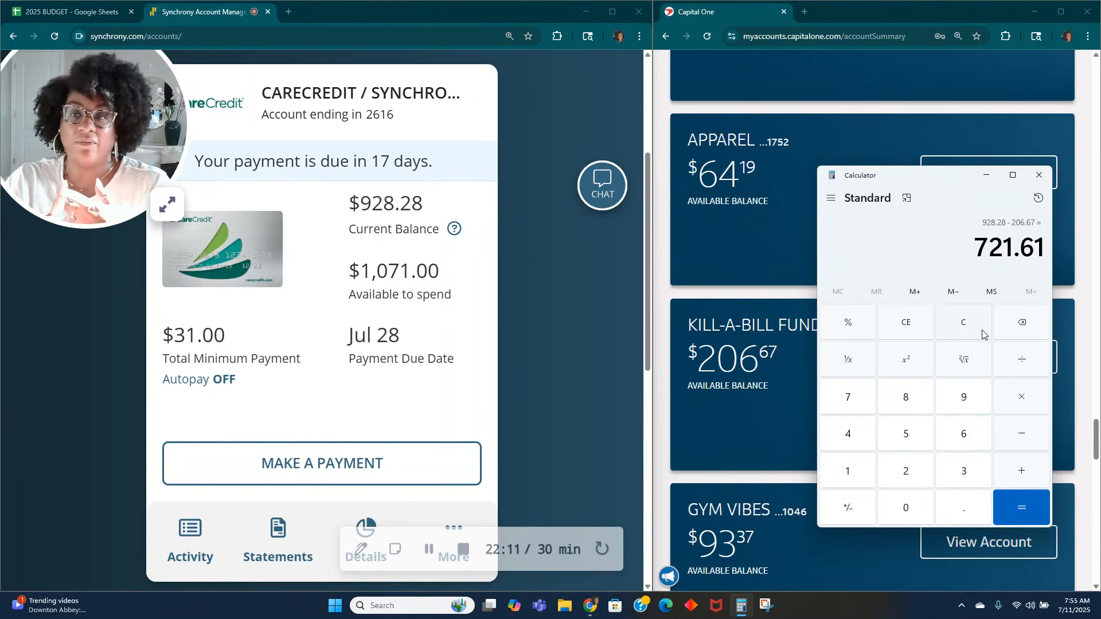
# Step: Subtract a further 150 from the calculated result, clear the calculation and minimize Calculator
pyautogui.write('-150')
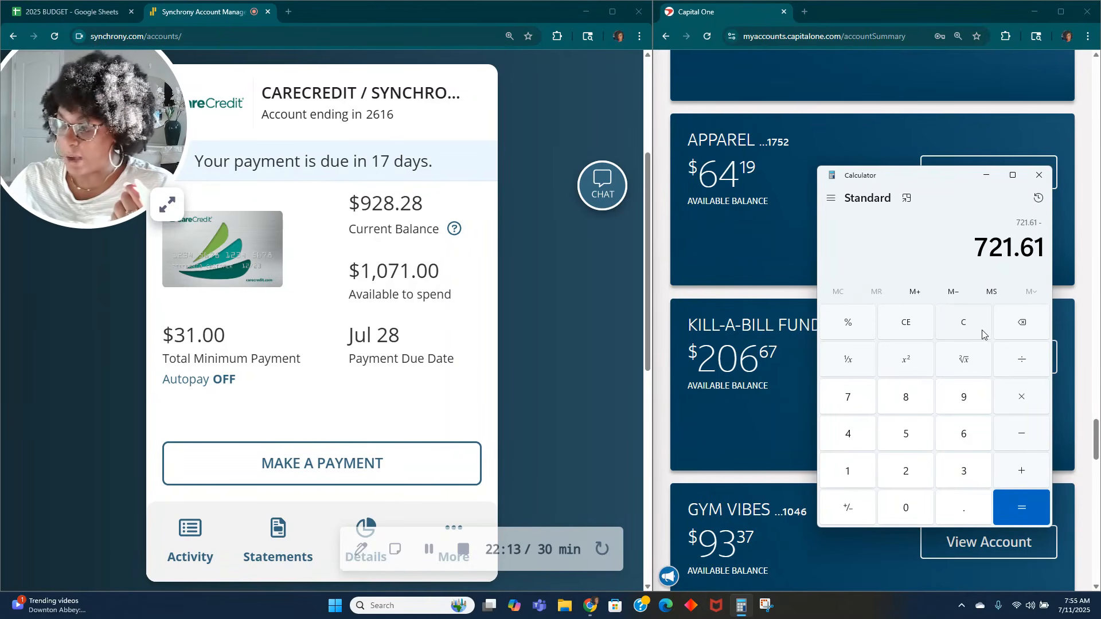
pyautogui.press('Return')
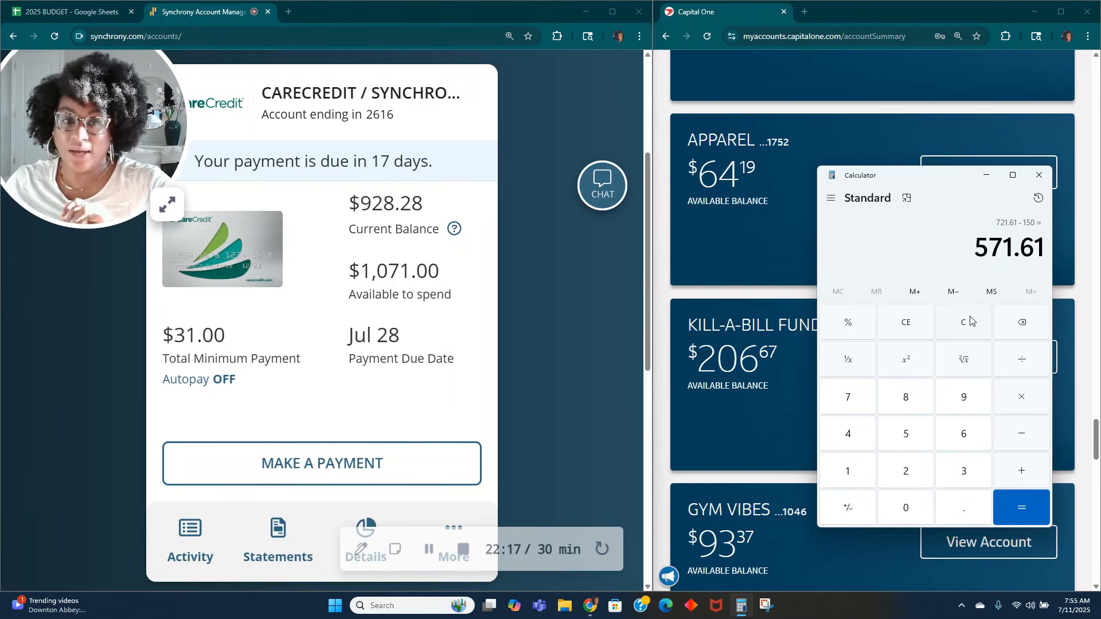
pyautogui.click(963, 334)
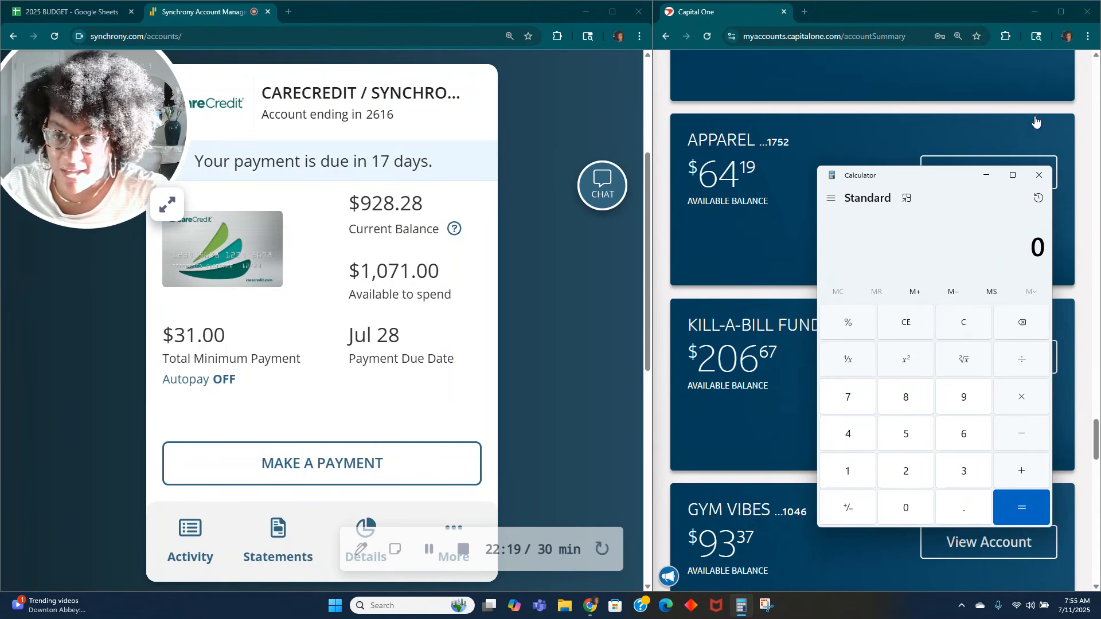
pyautogui.click(987, 176)
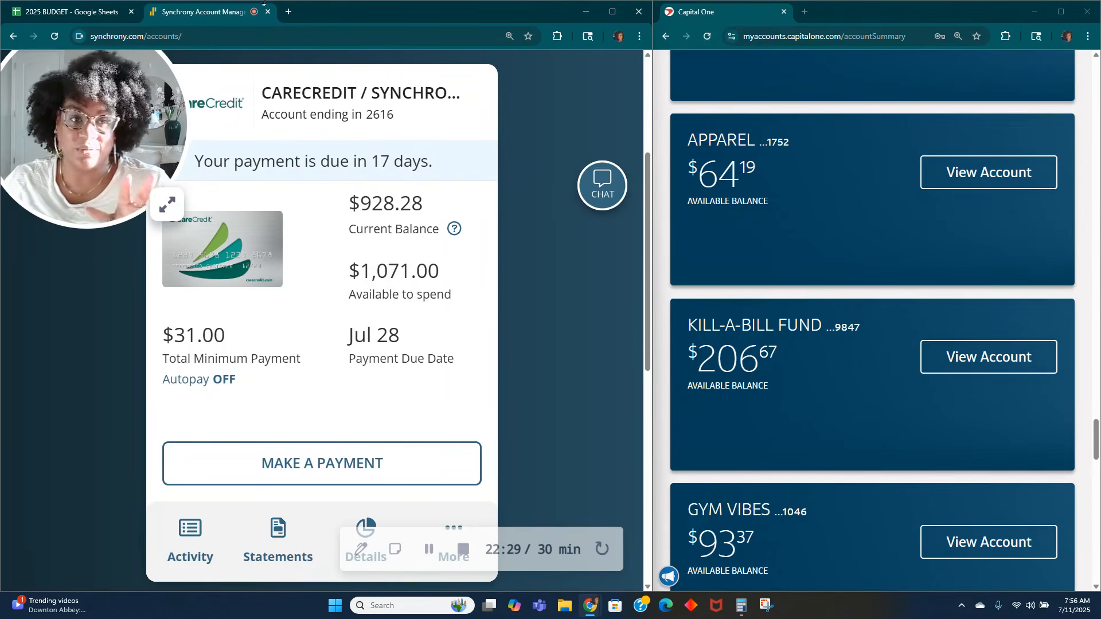
# Step: Look over the other savings accounts in the bank's account summary and return to the 2025 BUDGET spreadsheet
pyautogui.click(109, 19)
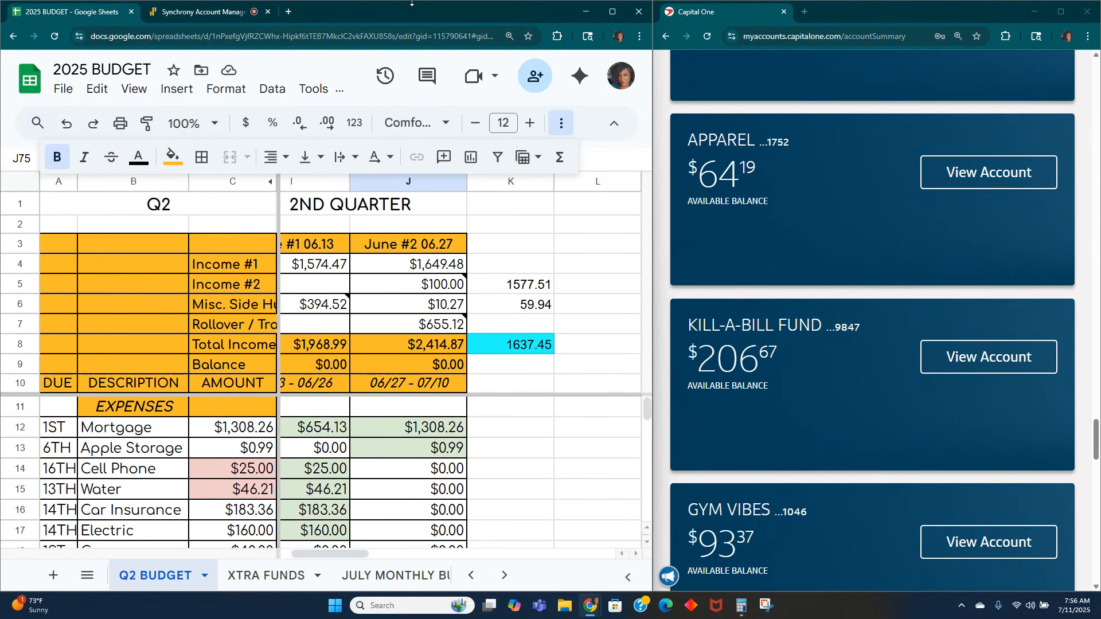
pyautogui.scroll(-20, 745, 367)
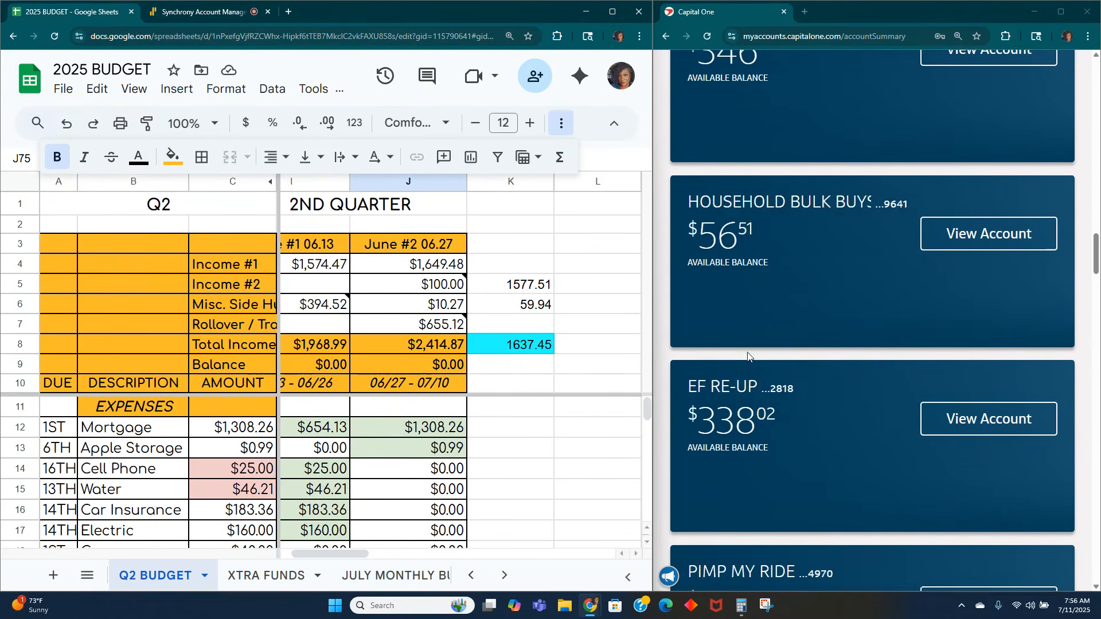
pyautogui.scroll(6, 747, 355)
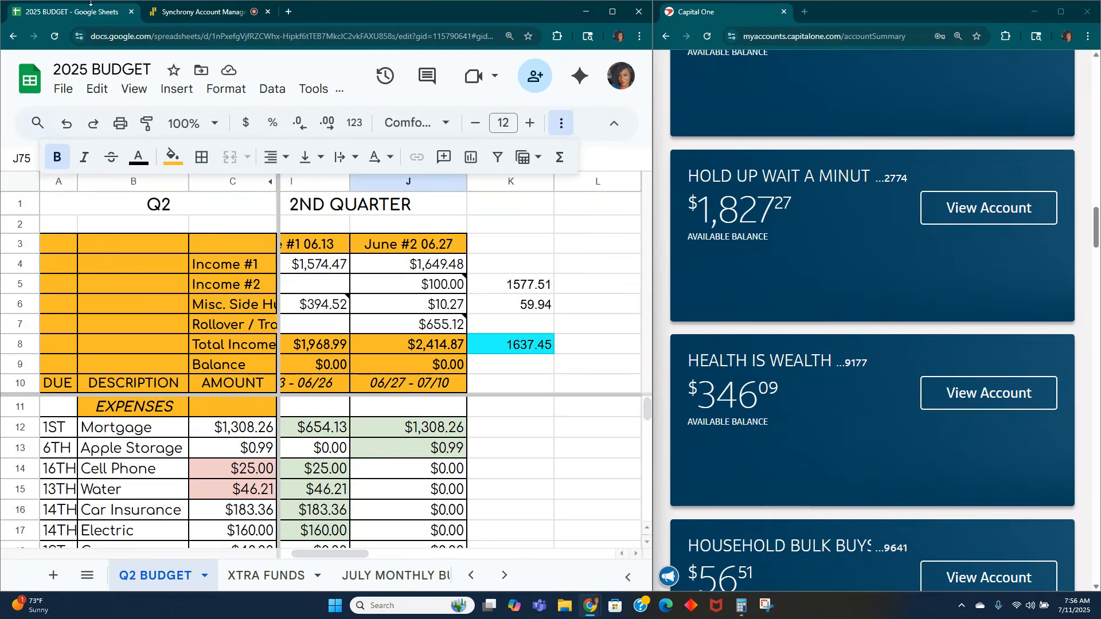
pyautogui.click(198, 11)
pyautogui.click(174, 212)
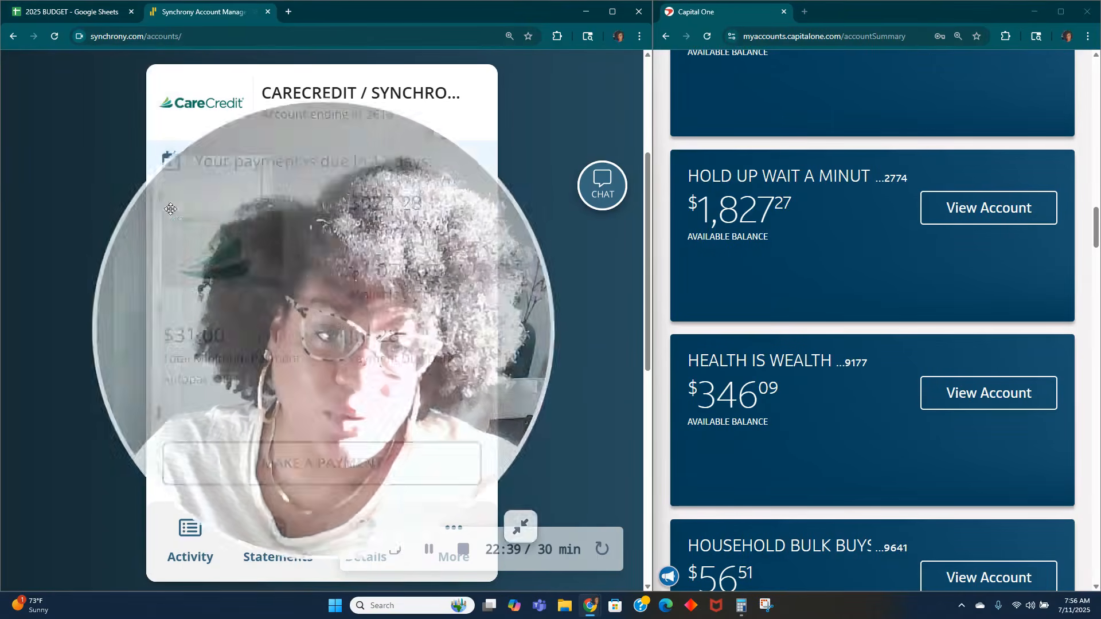
pyautogui.click(90, 16)
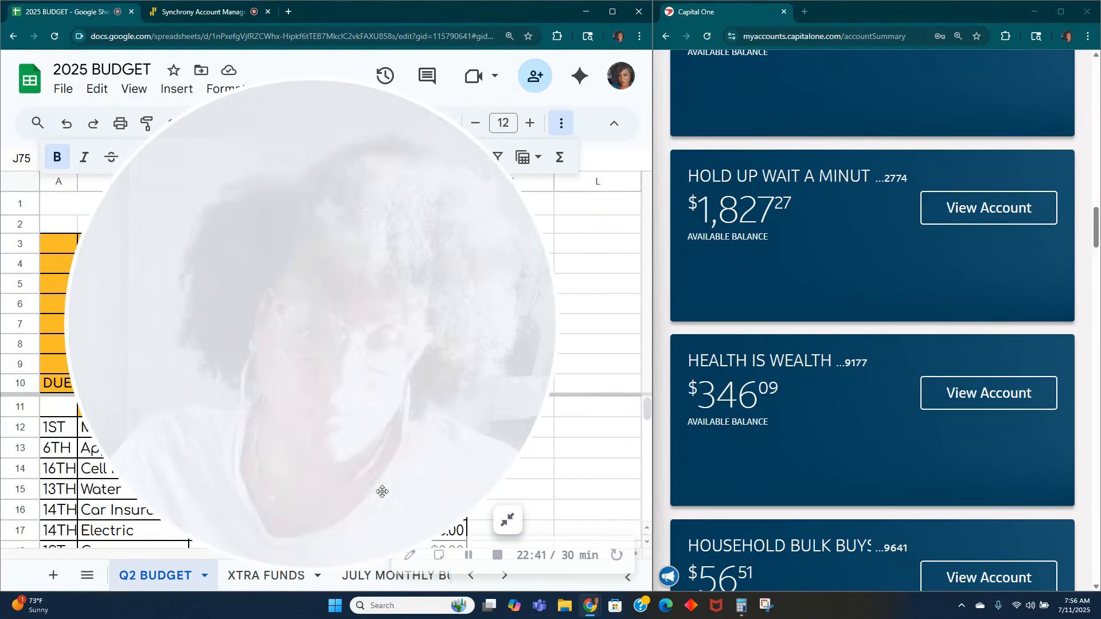